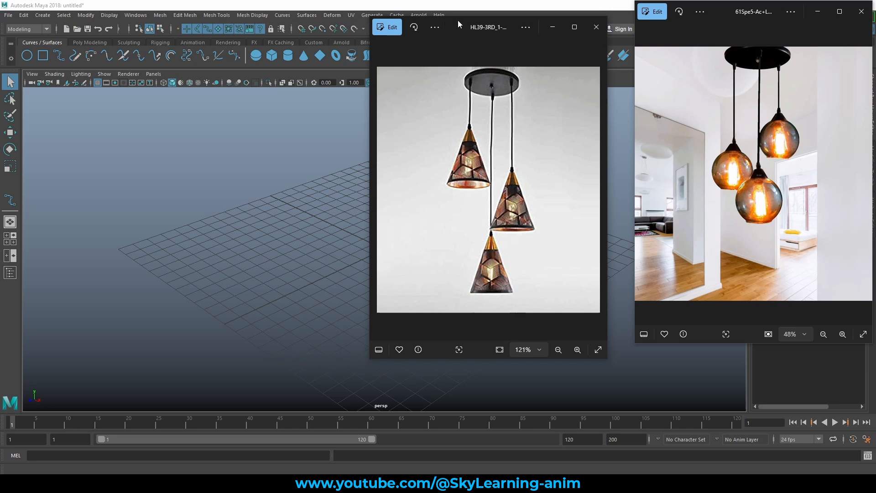
Examine the cone-shade and globe pendant lamp reference photos, and return to the empty Maya scene.
{"action": "left_click_drag", "start_coordinate": [458, 20], "coordinate": [470, 128]}
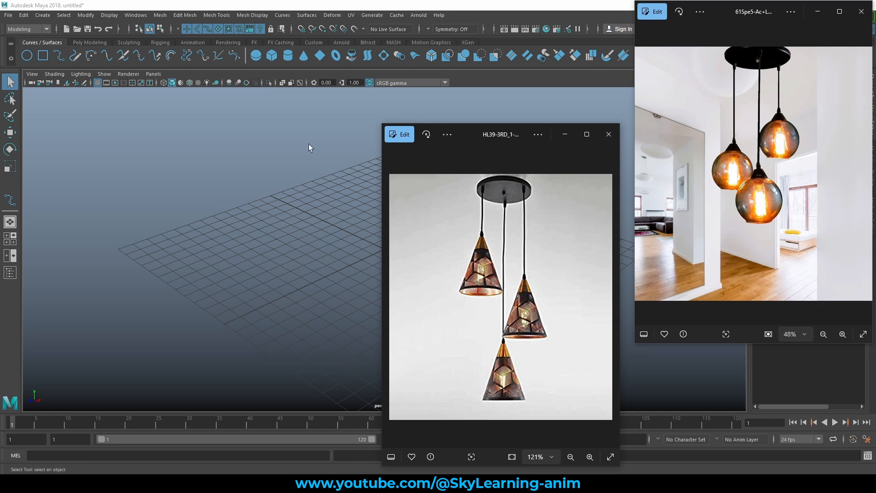
{"action": "left_click_drag", "start_coordinate": [486, 133], "coordinate": [486, 80]}
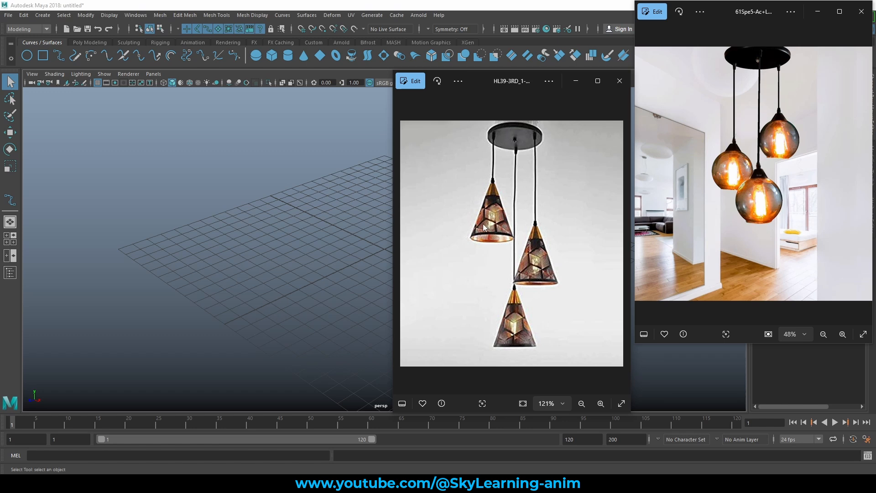
{"action": "left_click", "coordinate": [211, 184]}
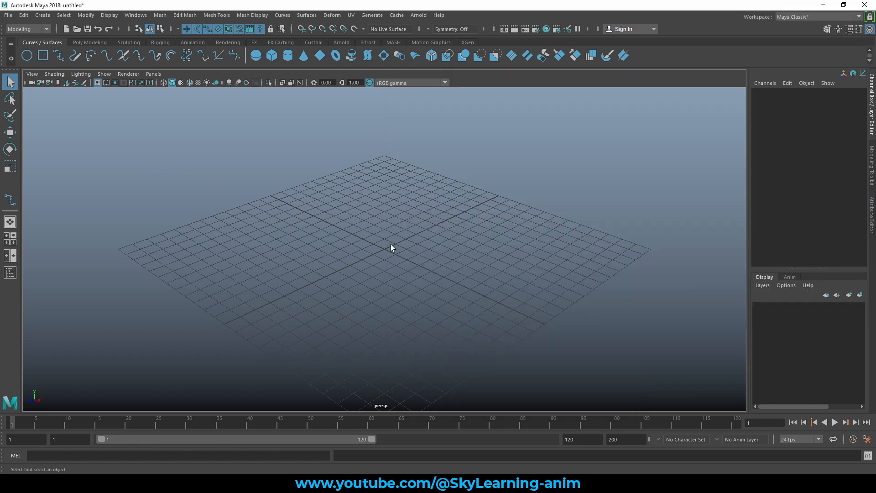
Switch to the four-view layout and make the front view active.
{"action": "key", "text": "space"}
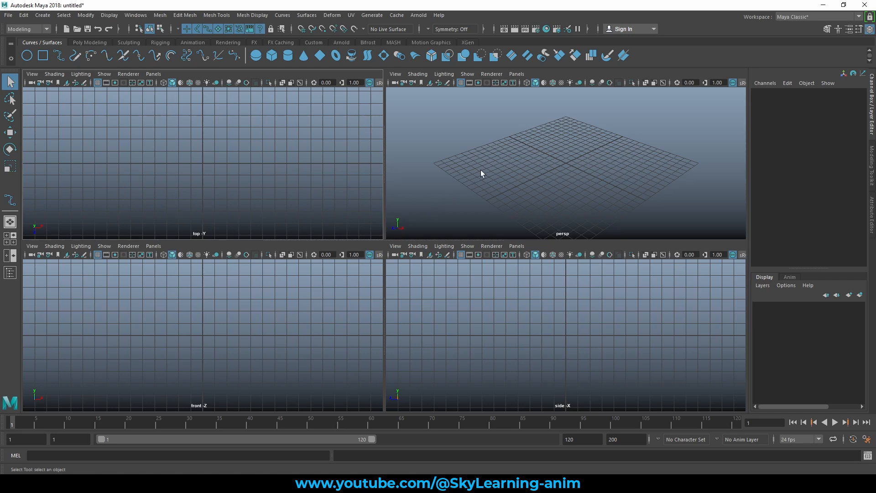
{"action": "left_click", "coordinate": [332, 445]}
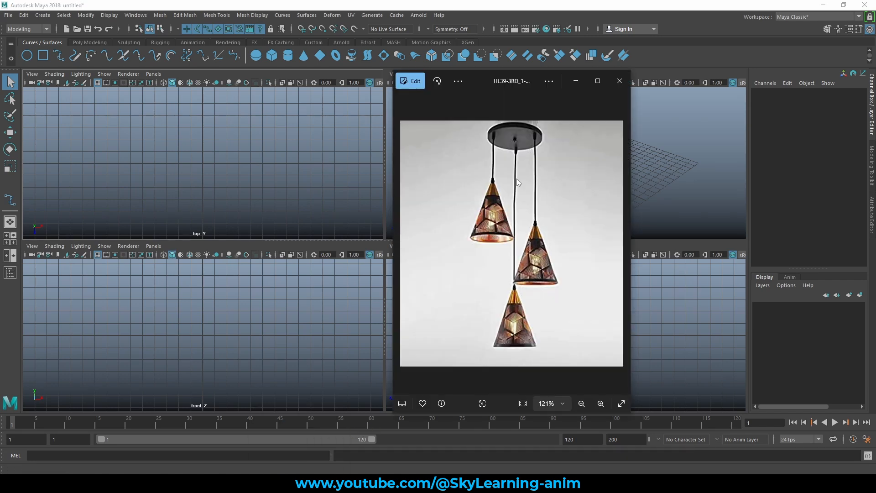
{"action": "left_click", "coordinate": [664, 149]}
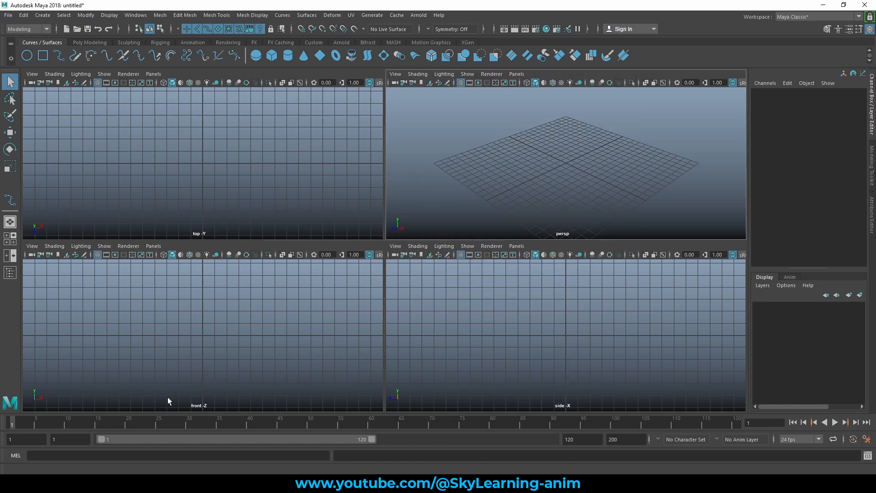
{"action": "left_click", "coordinate": [186, 334]}
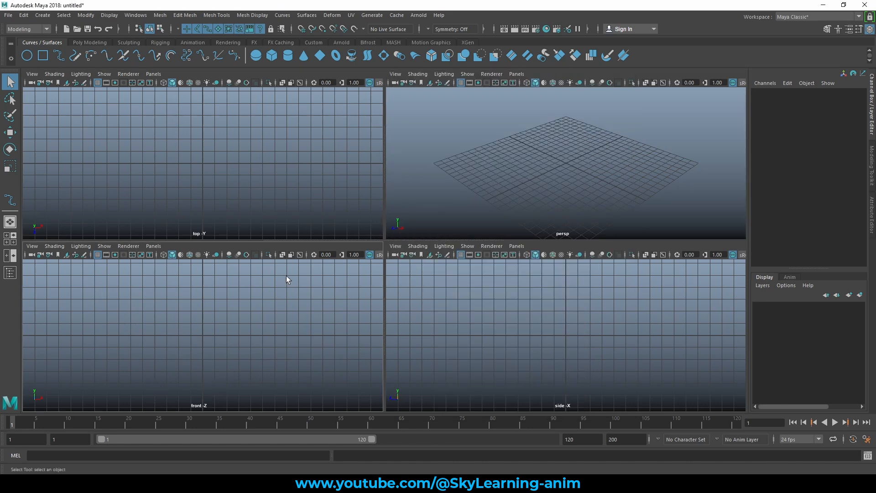
{"action": "left_click", "coordinate": [33, 247]}
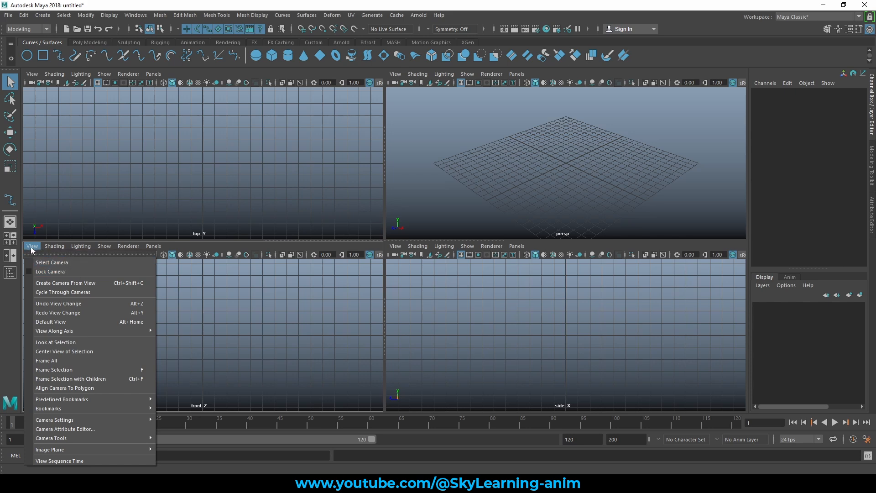
{"action": "left_click", "coordinate": [213, 311]}
{"action": "left_click_drag", "start_coordinate": [155, 307], "coordinate": [283, 357]}
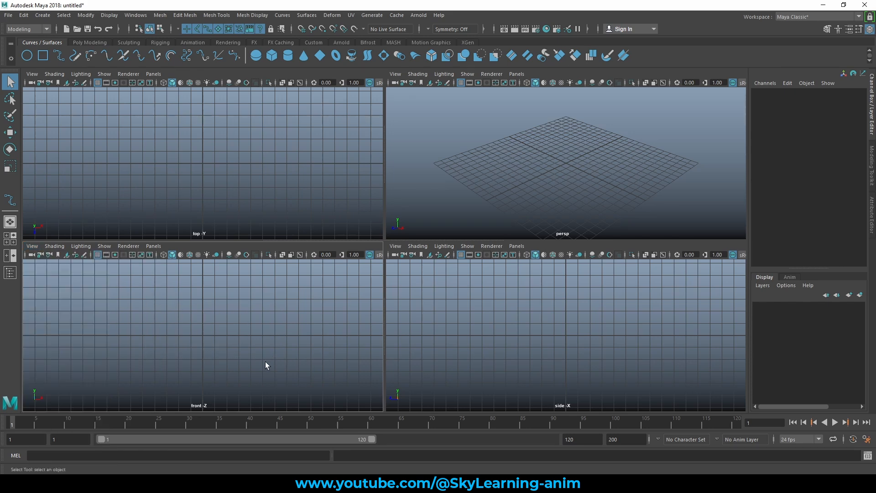
Start importing an image plane in the front view and browse to the folder G:\AnimSky\AnimSkyImages\Ref.
{"action": "left_click", "coordinate": [30, 247]}
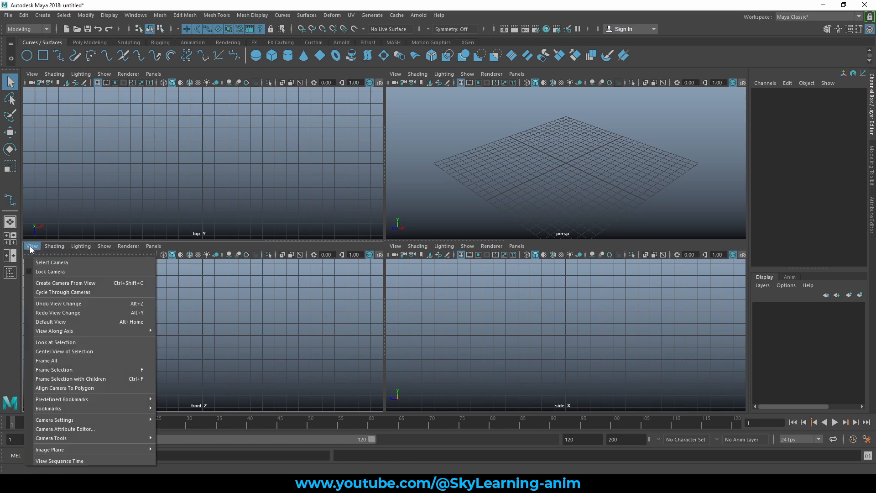
{"action": "mouse_move", "coordinate": [98, 440]}
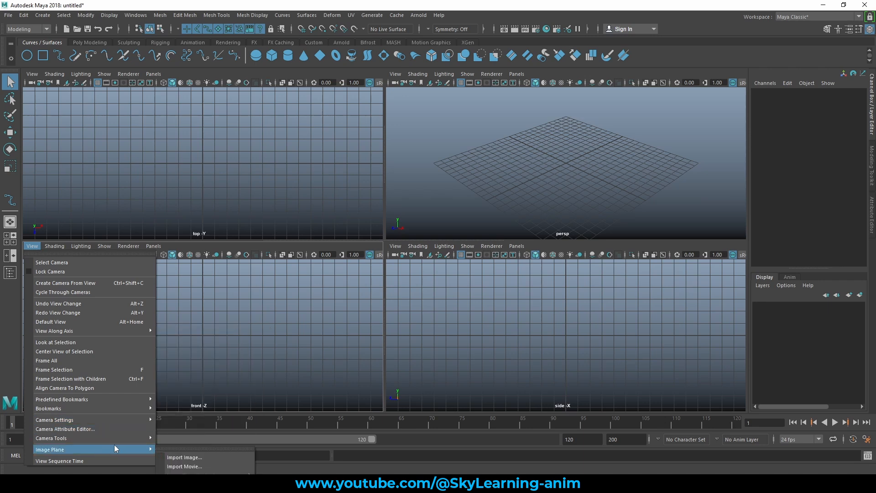
{"action": "left_click", "coordinate": [196, 457]}
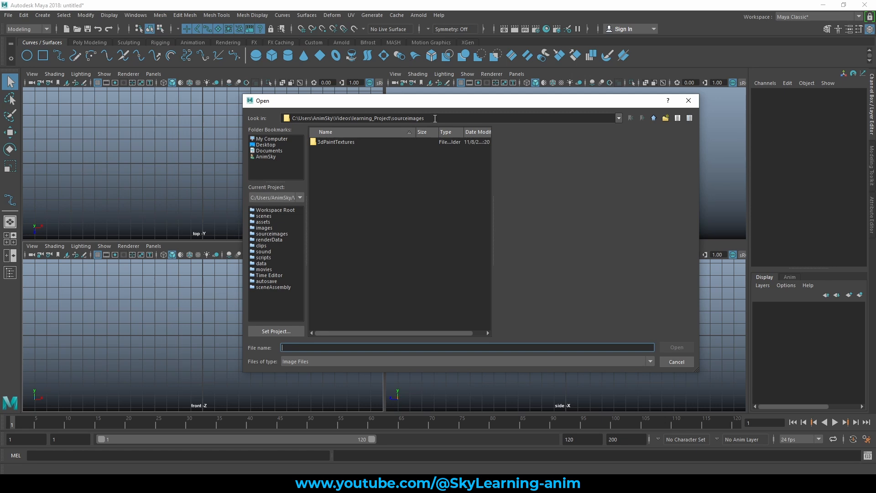
{"action": "left_click_drag", "start_coordinate": [435, 118], "coordinate": [280, 116]}
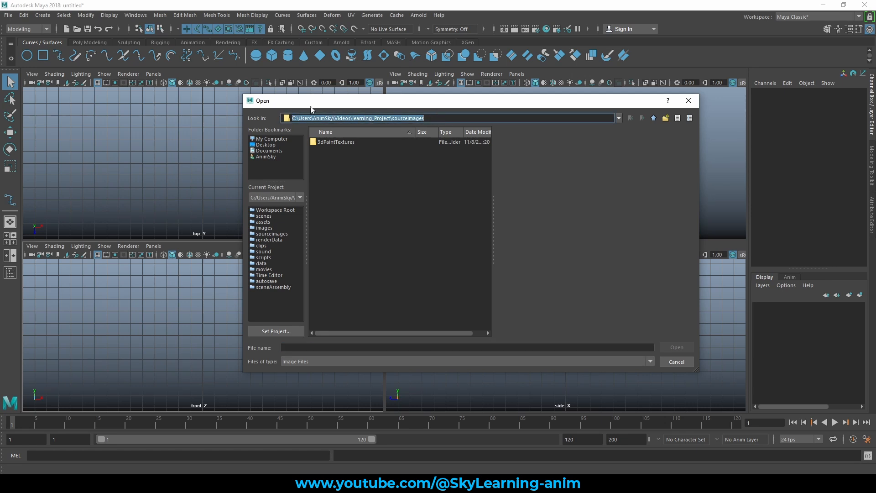
{"action": "type", "text": "G:\\AnimSky\\AnimSkyImages\\Ref"}
{"action": "key", "text": "Return"}
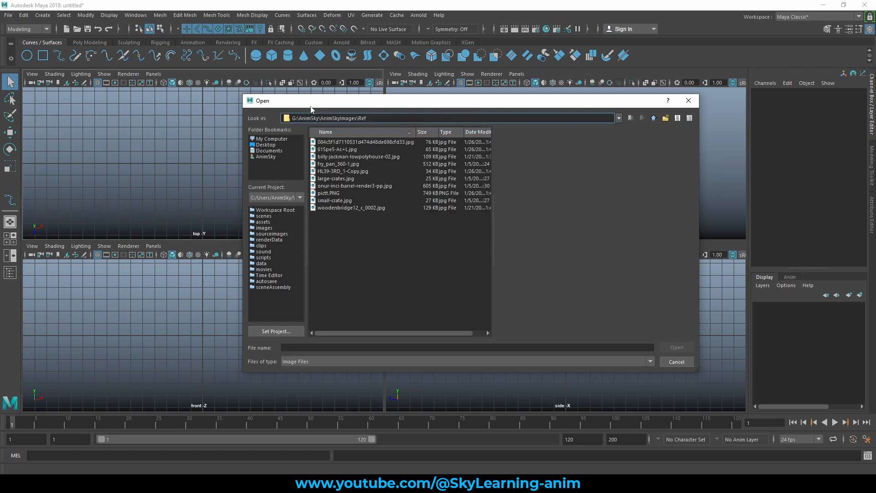
Import the globe pendant lamp photo 61Spe5-Ac+L.jpg as the front view's image plane.
{"action": "left_click", "coordinate": [351, 143]}
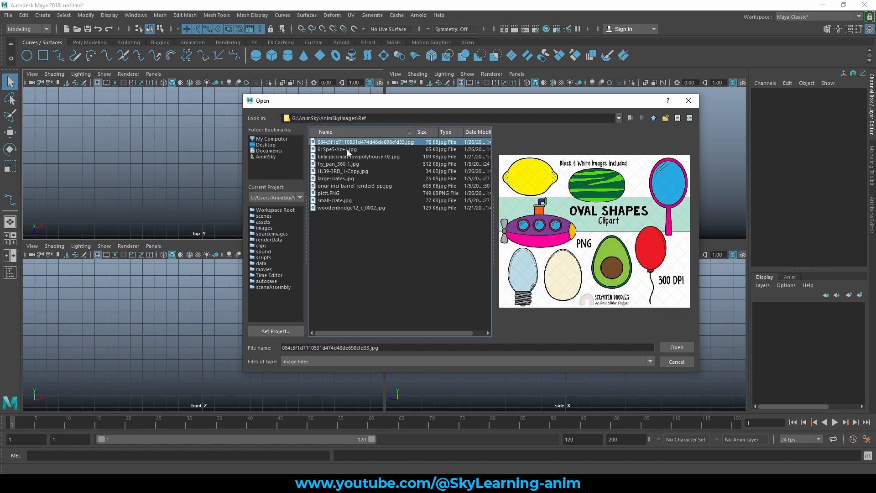
{"action": "left_click", "coordinate": [347, 149]}
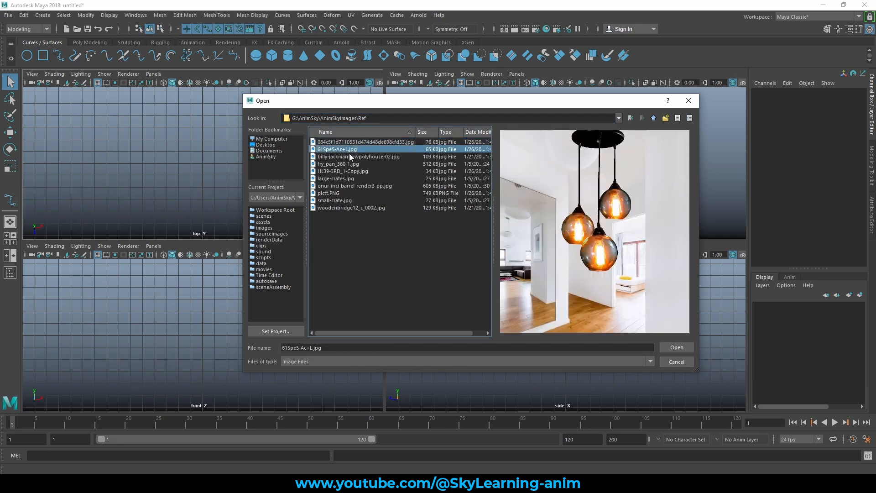
{"action": "left_click", "coordinate": [347, 157]}
{"action": "left_click", "coordinate": [343, 150]}
{"action": "left_click", "coordinate": [677, 347]}
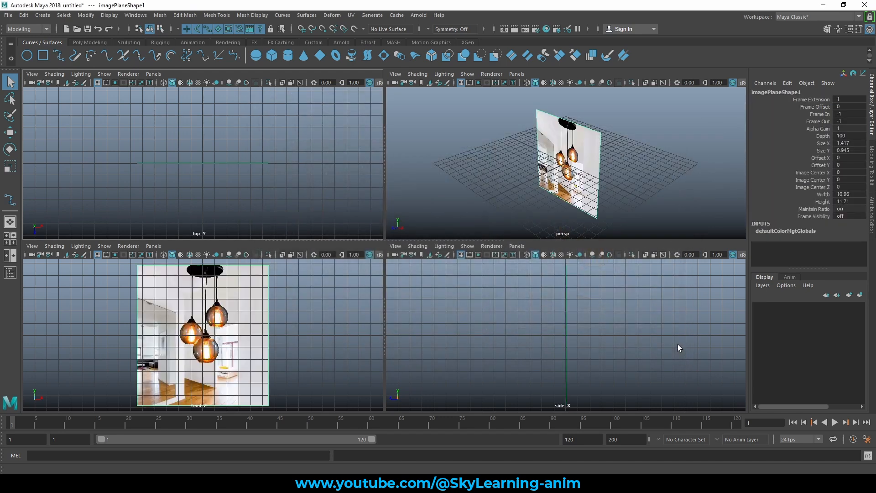
Move the image plane back along Z to about -11.92, working in the maximized perspective view.
{"action": "left_click", "coordinate": [486, 199]}
{"action": "left_click_drag", "start_coordinate": [470, 177], "coordinate": [548, 185]}
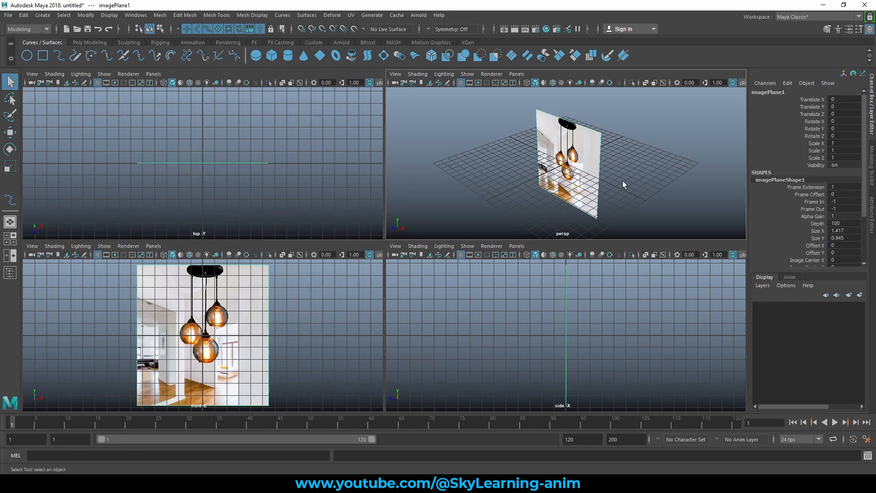
{"action": "key", "text": "space"}
{"action": "left_click_drag", "start_coordinate": [428, 222], "coordinate": [469, 201], "text": "alt"}
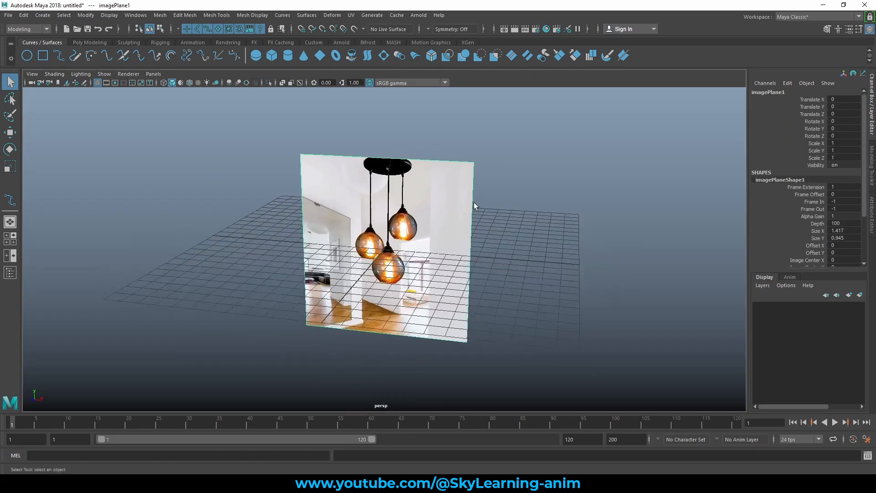
{"action": "key", "text": "w"}
{"action": "left_click", "coordinate": [579, 162]}
{"action": "left_click_drag", "start_coordinate": [598, 176], "coordinate": [424, 230]}
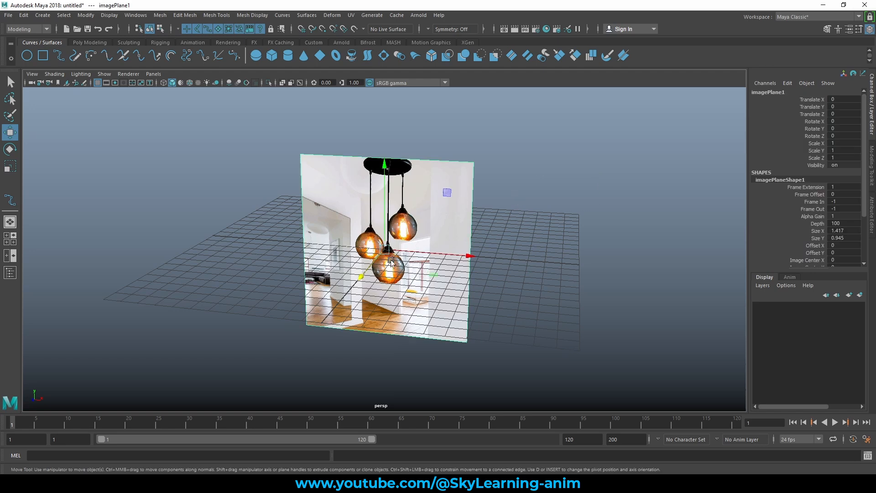
{"action": "left_click_drag", "start_coordinate": [389, 259], "coordinate": [441, 250], "text": "alt"}
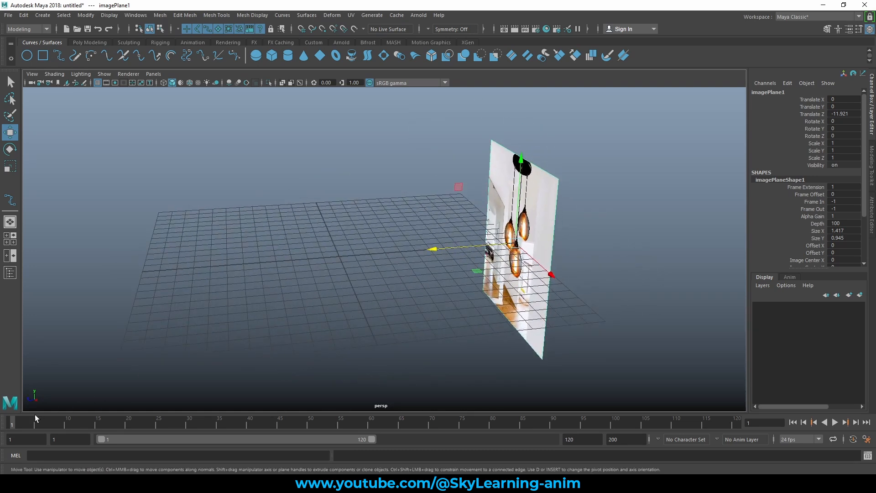
{"action": "left_click", "coordinate": [472, 233]}
{"action": "left_click", "coordinate": [536, 239]}
{"action": "left_click_drag", "start_coordinate": [518, 241], "coordinate": [554, 254], "text": "alt"}
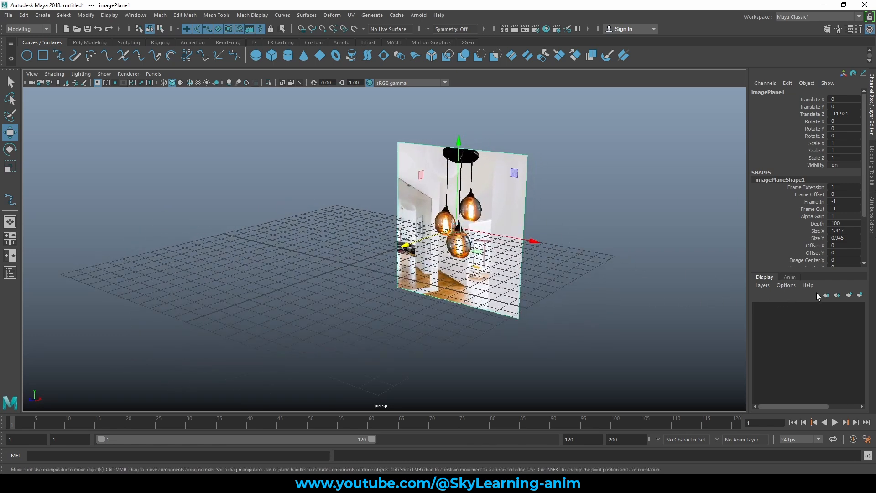
Create a display layer from the selected image plane and name it refImage_lyr.
{"action": "left_click", "coordinate": [861, 295]}
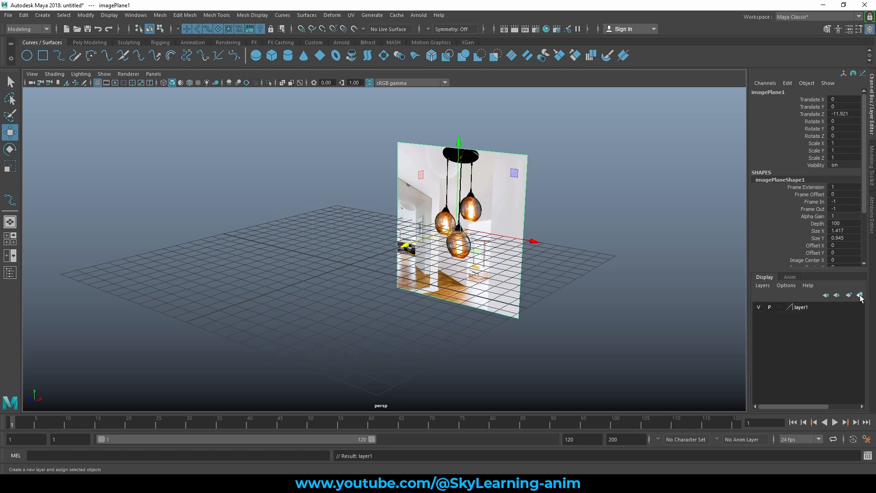
{"action": "double_click", "coordinate": [815, 307]}
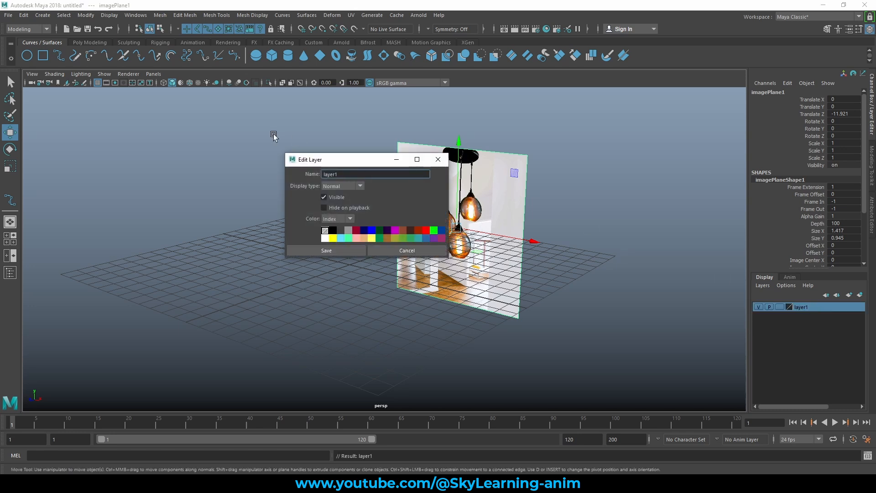
{"action": "left_click_drag", "start_coordinate": [348, 172], "coordinate": [264, 172]}
{"action": "type", "text": "refImage"}
{"action": "type", "text": "_Iyr"}
{"action": "left_click", "coordinate": [329, 251]}
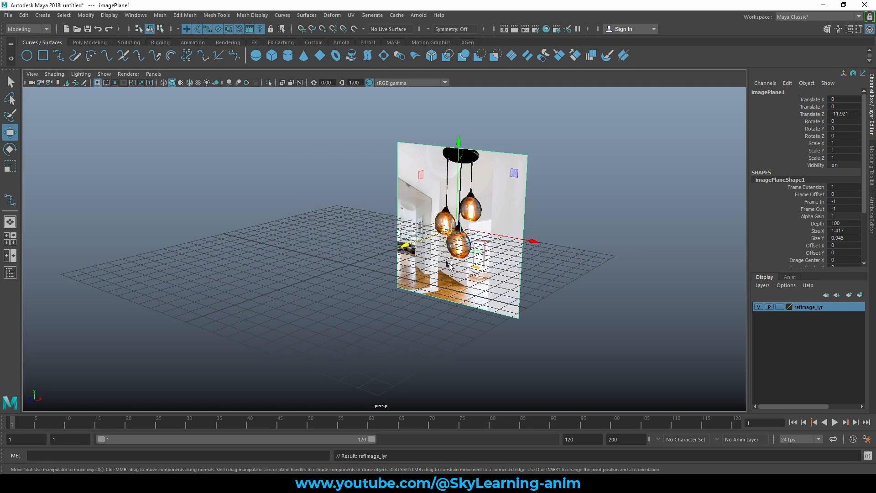
Reselect the image plane and raise it along Y to about 2.36.
{"action": "left_click", "coordinate": [612, 236]}
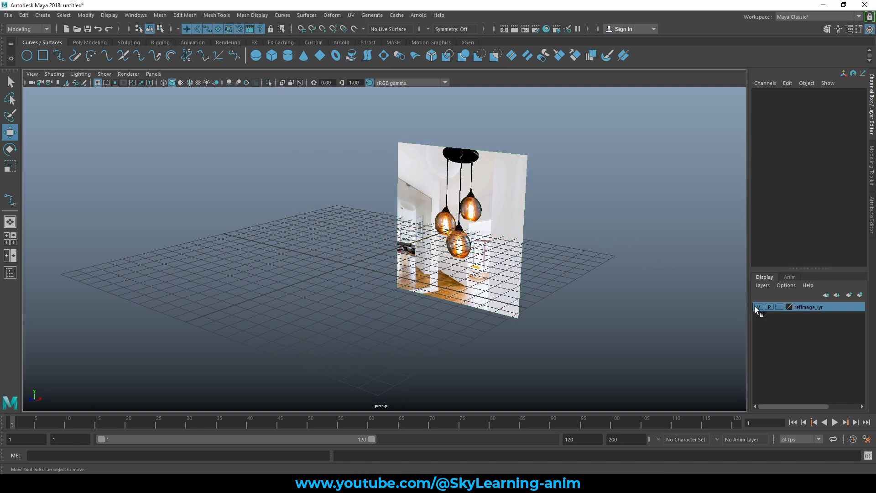
{"action": "left_click", "coordinate": [519, 213]}
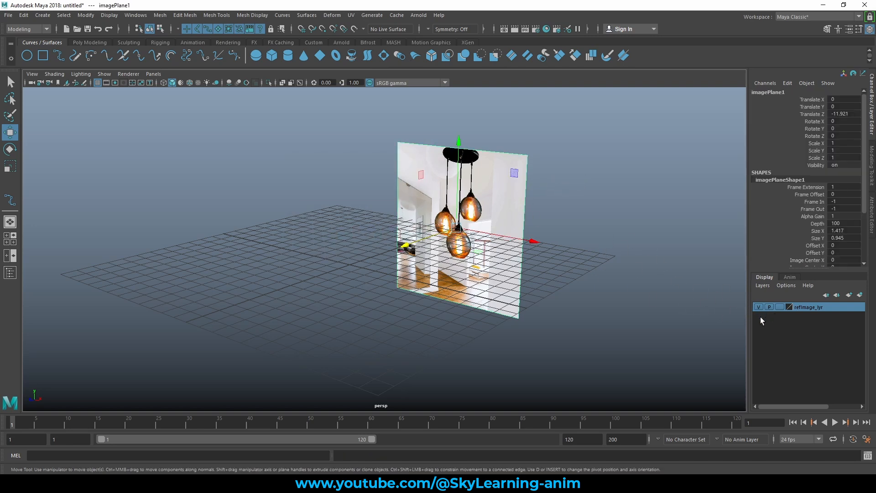
{"action": "scroll", "coordinate": [404, 229], "scroll_direction": "down", "scroll_amount": 3}
{"action": "left_click_drag", "start_coordinate": [374, 221], "coordinate": [390, 214], "text": "alt"}
{"action": "left_click_drag", "start_coordinate": [425, 145], "coordinate": [429, 127]}
{"action": "left_click_drag", "start_coordinate": [429, 249], "coordinate": [440, 237], "text": "alt"}
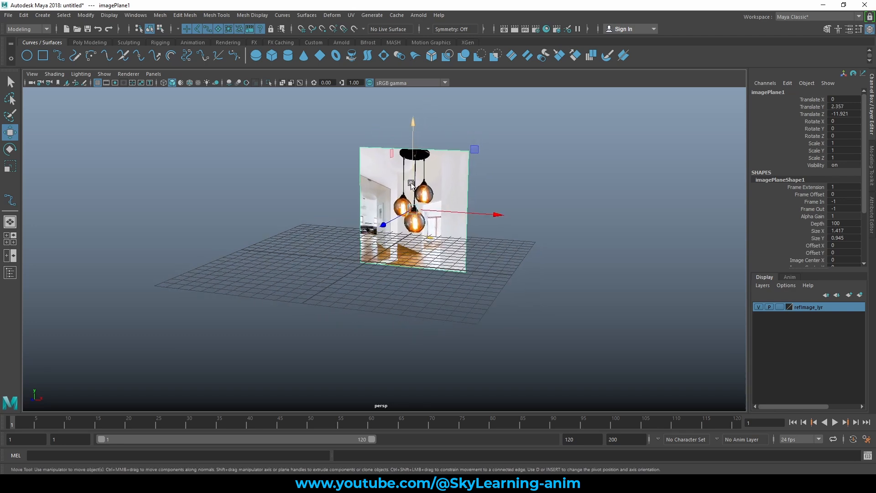
{"action": "right_click_drag", "start_coordinate": [440, 238], "coordinate": [453, 237], "text": "alt"}
{"action": "middle_click_drag", "start_coordinate": [453, 237], "coordinate": [458, 256], "text": "alt"}
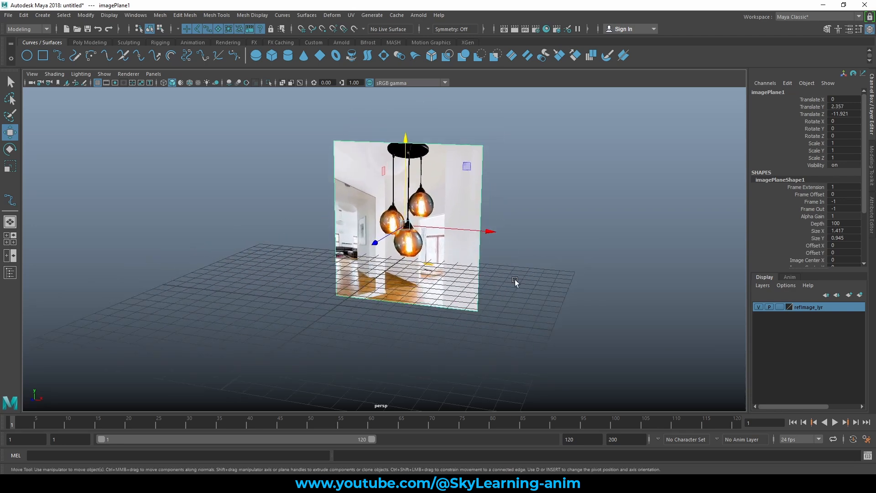
Test the refImage_lyr layer's visibility and set its display type to Reference so the image plane cannot be selected.
{"action": "left_click", "coordinate": [759, 308]}
{"action": "left_click", "coordinate": [759, 307]}
{"action": "left_click", "coordinate": [759, 308]}
{"action": "left_click", "coordinate": [759, 307]}
{"action": "left_click", "coordinate": [781, 307]}
{"action": "left_click", "coordinate": [780, 307]}
{"action": "left_click", "coordinate": [612, 204]}
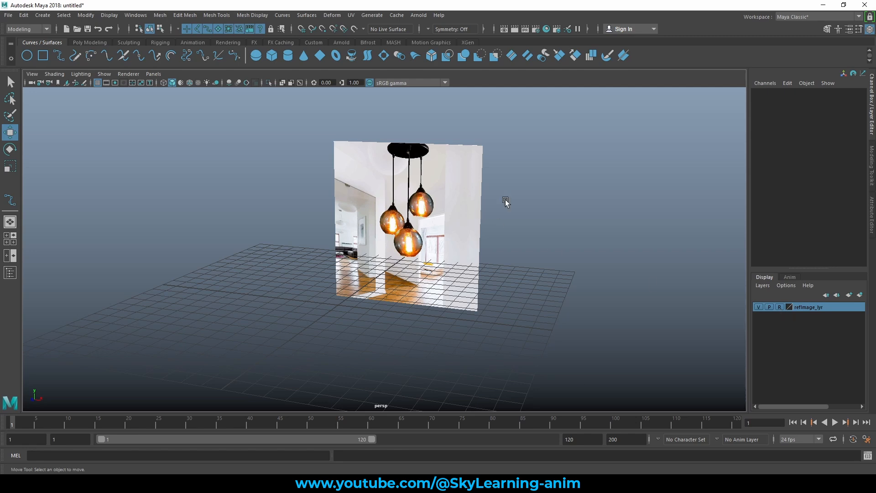
Inspect the image plane's placement in the perspective, front and four-view layouts.
{"action": "left_click_drag", "start_coordinate": [525, 231], "coordinate": [596, 174], "text": "alt"}
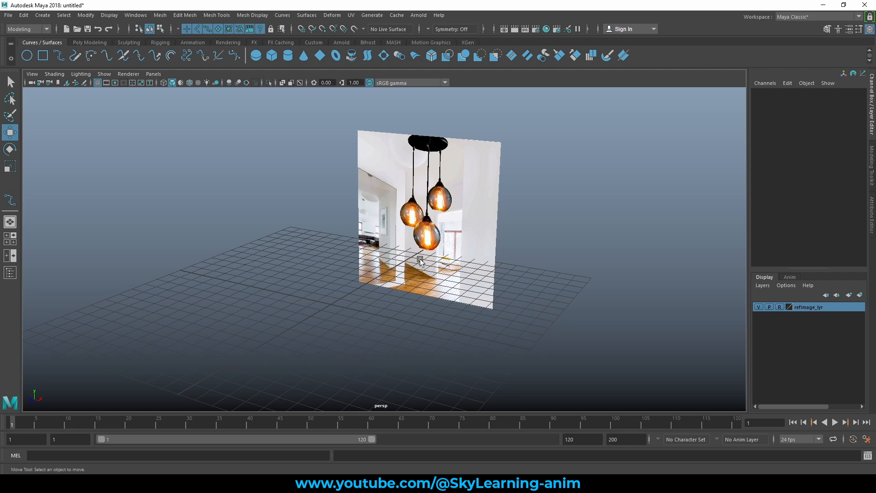
{"action": "key", "text": "space"}
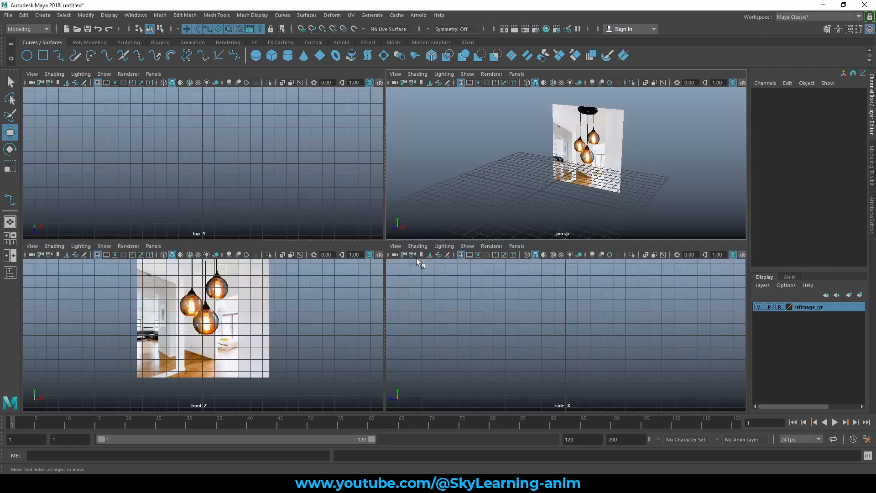
{"action": "key", "text": "space"}
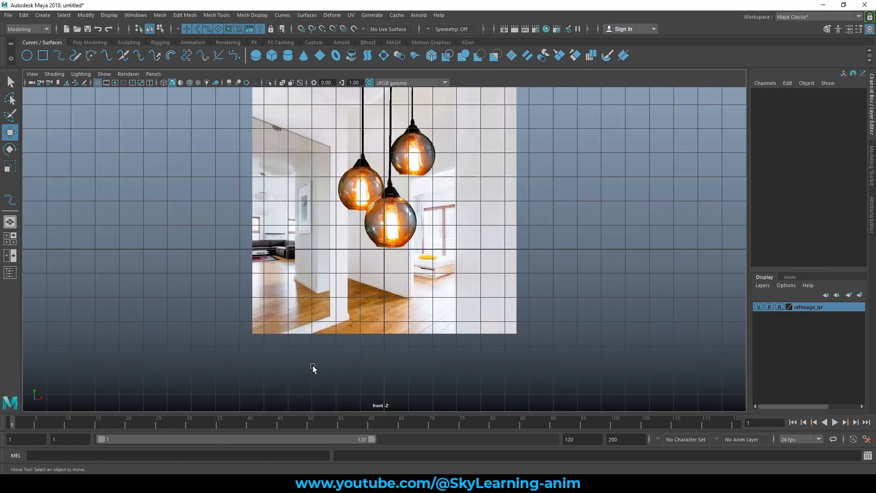
{"action": "key", "text": "space"}
{"action": "key", "text": "space"}
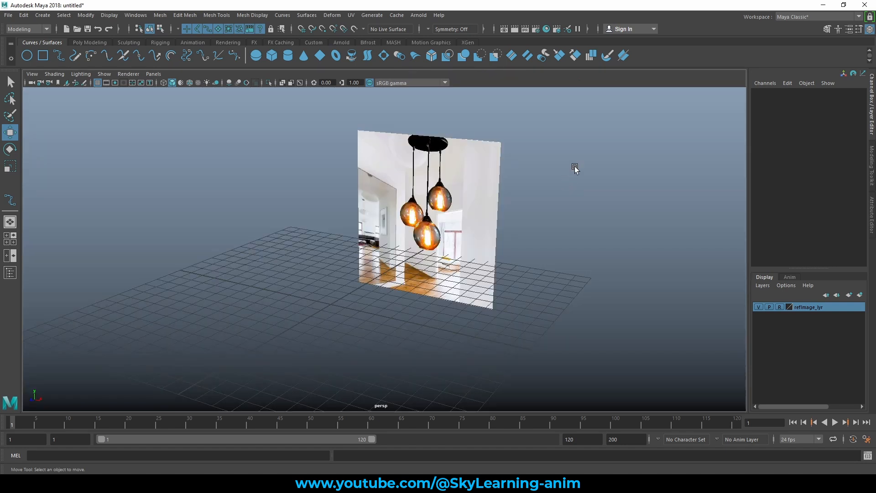
{"action": "key", "text": "space"}
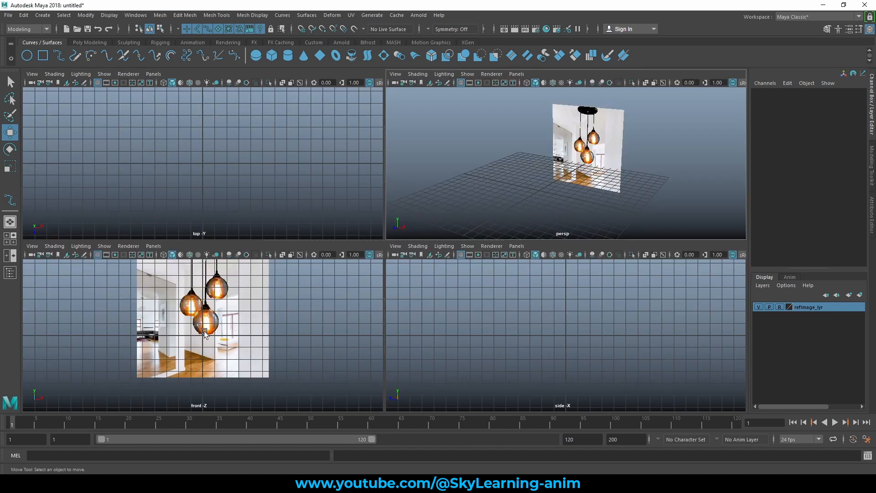
Examine the hanging lamps, cords and ceiling plate of the reference image in the enlarged front view.
{"action": "key", "text": "space"}
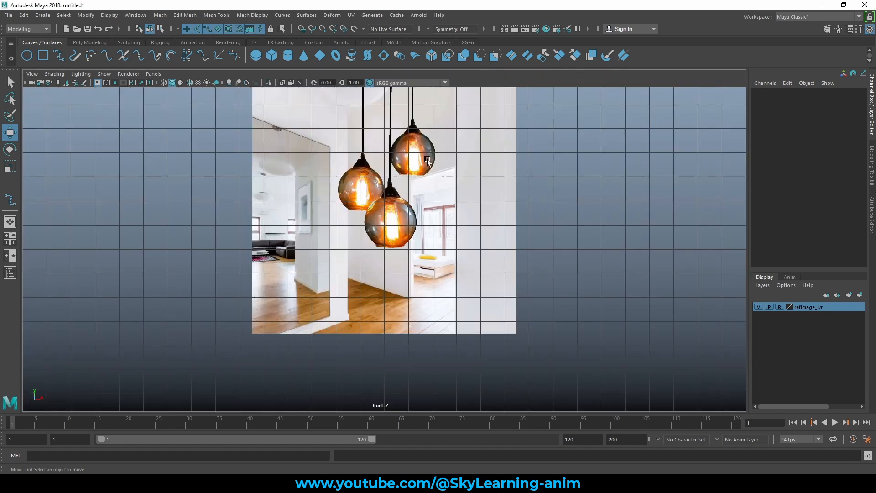
{"action": "middle_click_drag", "start_coordinate": [431, 162], "coordinate": [409, 239], "text": "alt"}
{"action": "scroll", "coordinate": [384, 226], "scroll_direction": "up", "scroll_amount": 2}
{"action": "scroll", "coordinate": [383, 227], "scroll_direction": "up", "scroll_amount": 1}
{"action": "scroll", "coordinate": [409, 239], "scroll_direction": "up", "scroll_amount": 2}
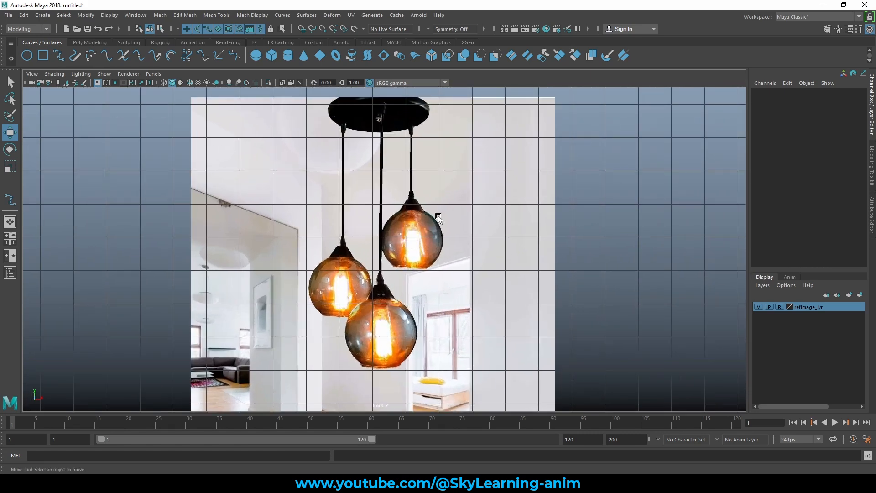
{"action": "middle_click_drag", "start_coordinate": [439, 214], "coordinate": [438, 231], "text": "alt"}
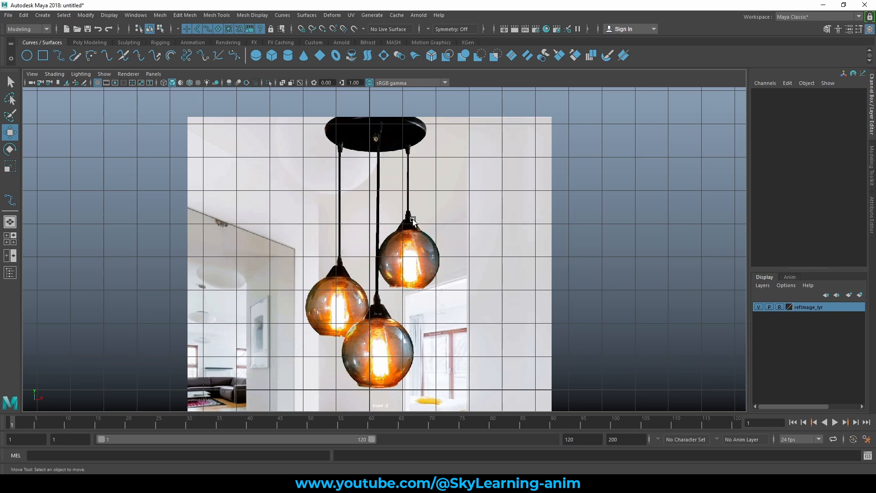
{"action": "scroll", "coordinate": [412, 242], "scroll_direction": "up", "scroll_amount": 6}
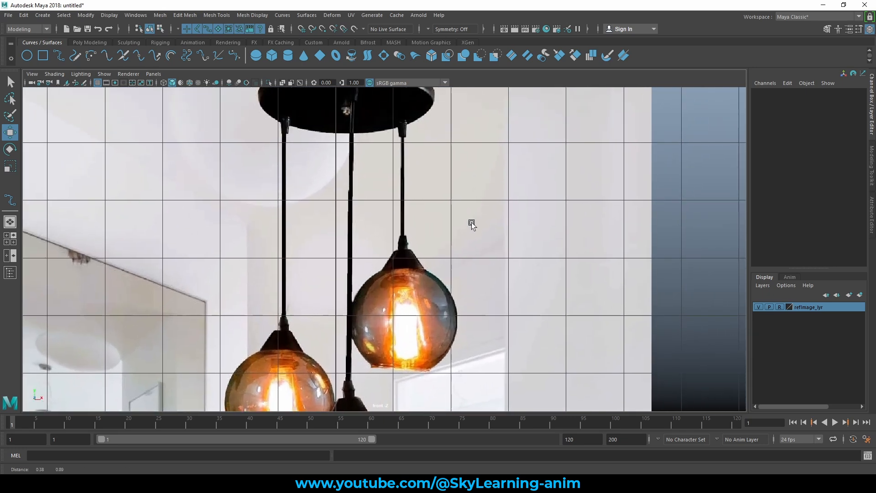
{"action": "middle_click_drag", "start_coordinate": [462, 228], "coordinate": [464, 232], "text": "alt"}
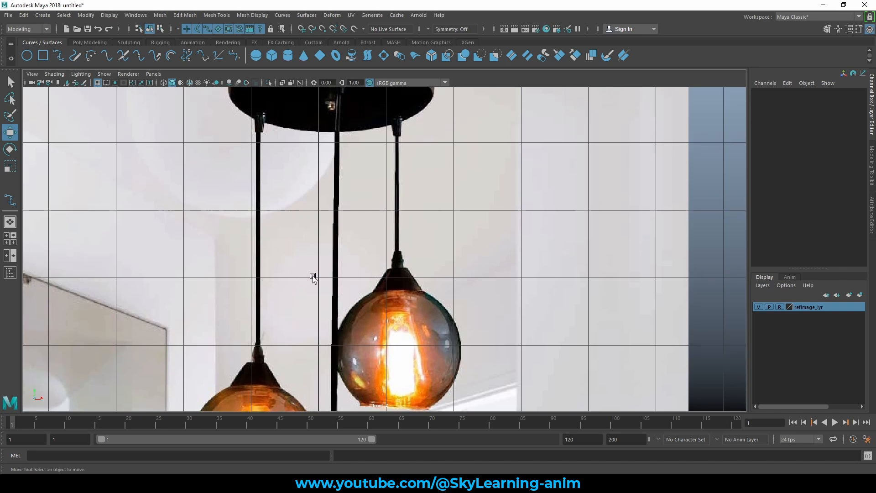
{"action": "middle_click_drag", "start_coordinate": [439, 248], "coordinate": [447, 234], "text": "alt"}
{"action": "right_click_drag", "start_coordinate": [447, 234], "coordinate": [435, 235], "text": "alt"}
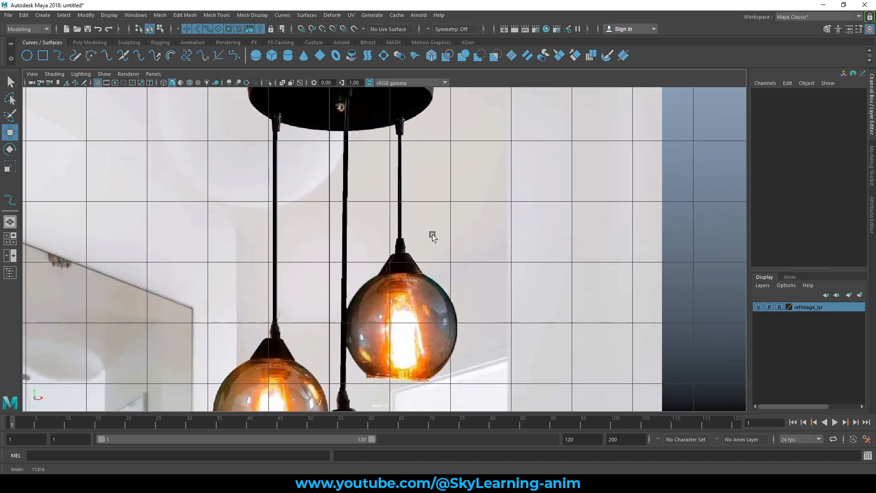
{"action": "middle_click_drag", "start_coordinate": [438, 231], "coordinate": [435, 246], "text": "alt"}
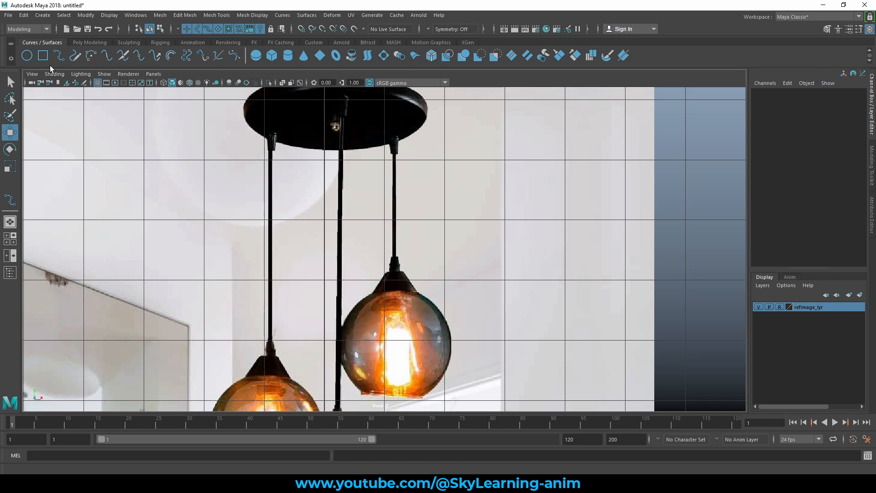
Create a NURBS cylinder and place it over the right pendant's cord at about X 1.086, Y 6.137.
{"action": "left_click", "coordinate": [288, 56]}
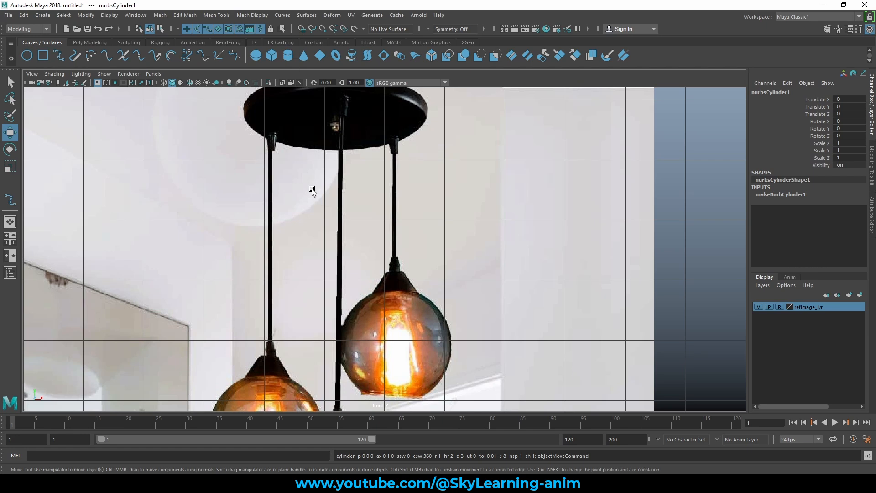
{"action": "scroll", "coordinate": [312, 191], "scroll_direction": "down", "scroll_amount": 5}
{"action": "left_click_drag", "start_coordinate": [428, 287], "coordinate": [447, 193]}
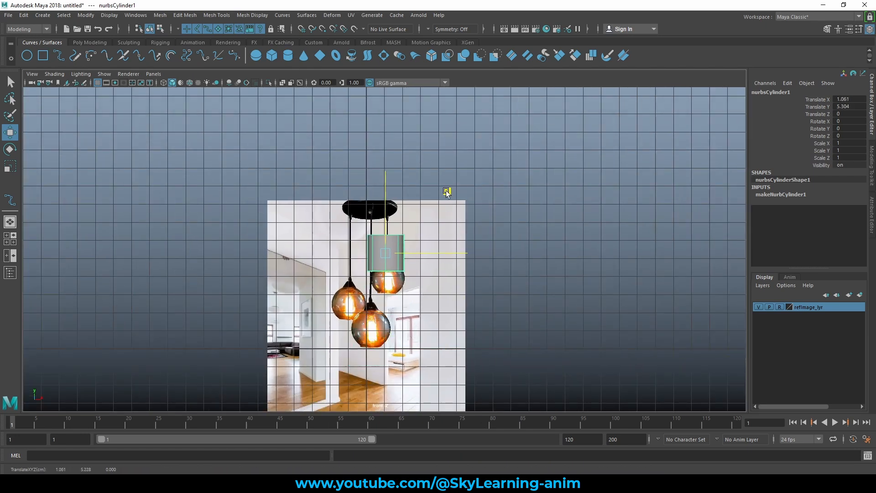
{"action": "scroll", "coordinate": [417, 249], "scroll_direction": "up", "scroll_amount": 5}
{"action": "scroll", "coordinate": [416, 250], "scroll_direction": "up", "scroll_amount": 4}
{"action": "middle_click_drag", "start_coordinate": [464, 259], "coordinate": [443, 252], "text": "alt"}
{"action": "scroll", "coordinate": [440, 250], "scroll_direction": "down", "scroll_amount": 4}
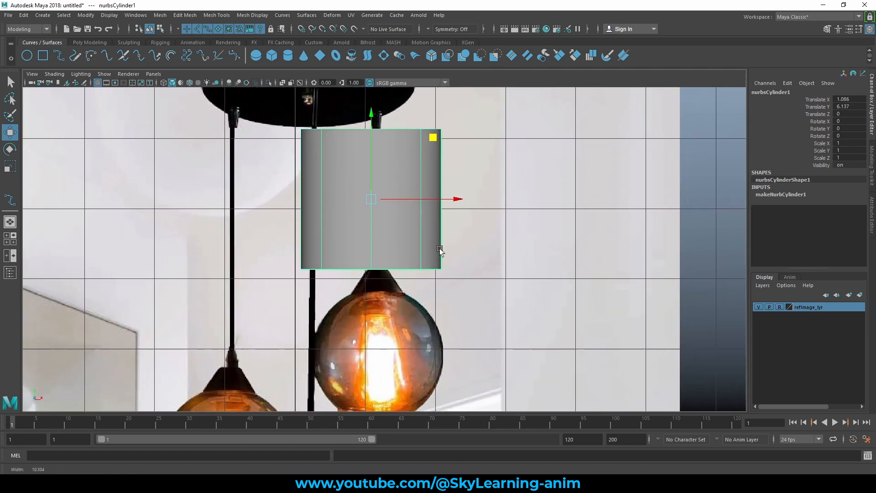
Reduce the cylinder's radius to 0.11 and shift it onto the right cord at about X 1.154.
{"action": "left_click", "coordinate": [778, 194]}
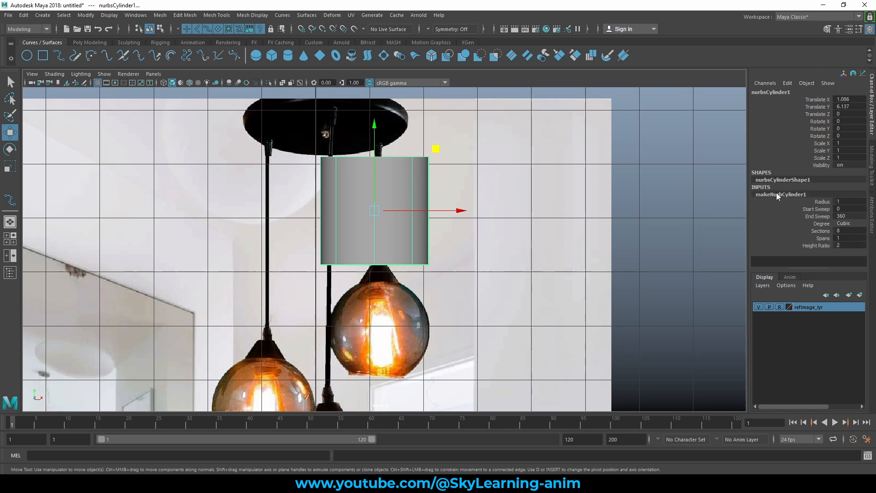
{"action": "left_click", "coordinate": [822, 202]}
{"action": "middle_click_drag", "start_coordinate": [593, 228], "coordinate": [542, 211]}
{"action": "scroll", "coordinate": [381, 245], "scroll_direction": "up", "scroll_amount": 4}
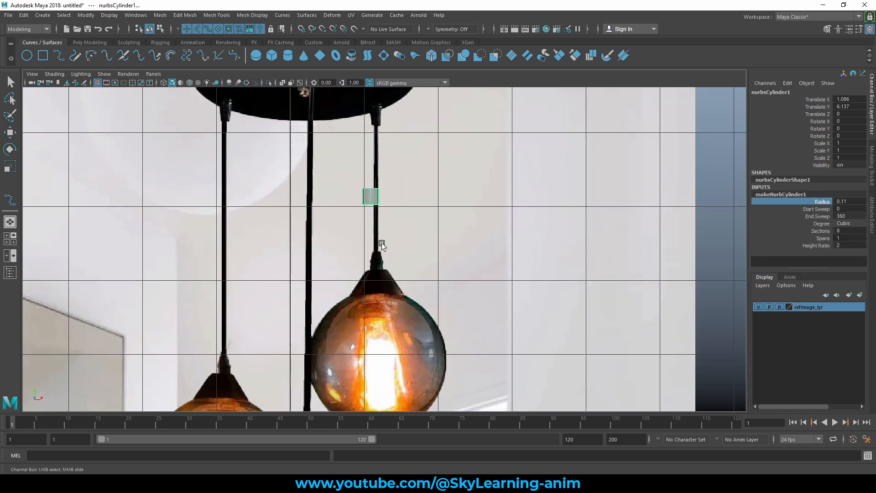
{"action": "key", "text": "w"}
{"action": "left_click_drag", "start_coordinate": [415, 183], "coordinate": [419, 183]}
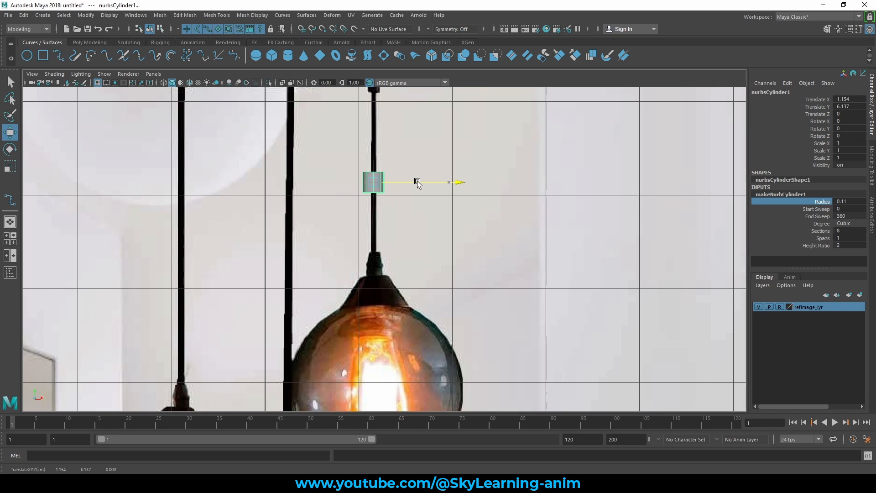
Thin the cylinder to a radius of 0.04 and centre it on the cord at about X 1.164.
{"action": "left_click", "coordinate": [827, 203]}
{"action": "middle_click_drag", "start_coordinate": [577, 221], "coordinate": [567, 219]}
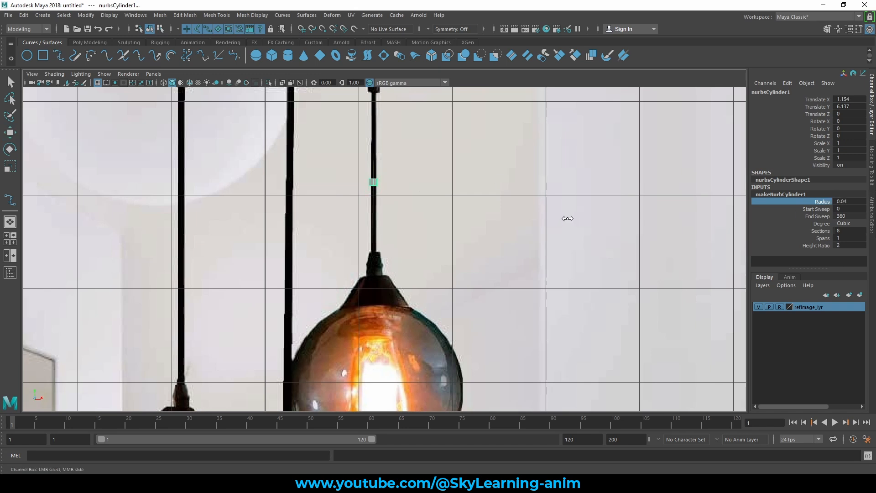
{"action": "middle_click_drag", "start_coordinate": [505, 187], "coordinate": [514, 213], "text": "alt"}
{"action": "key", "text": "w"}
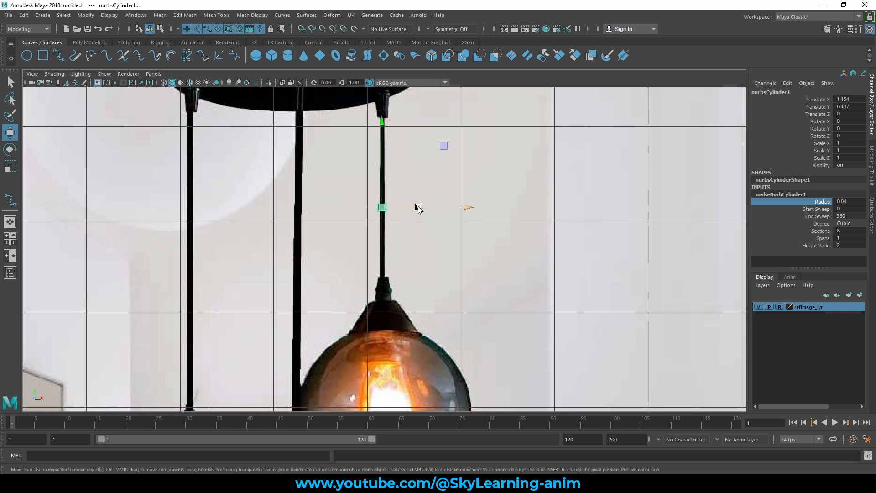
{"action": "left_click_drag", "start_coordinate": [416, 205], "coordinate": [420, 207]}
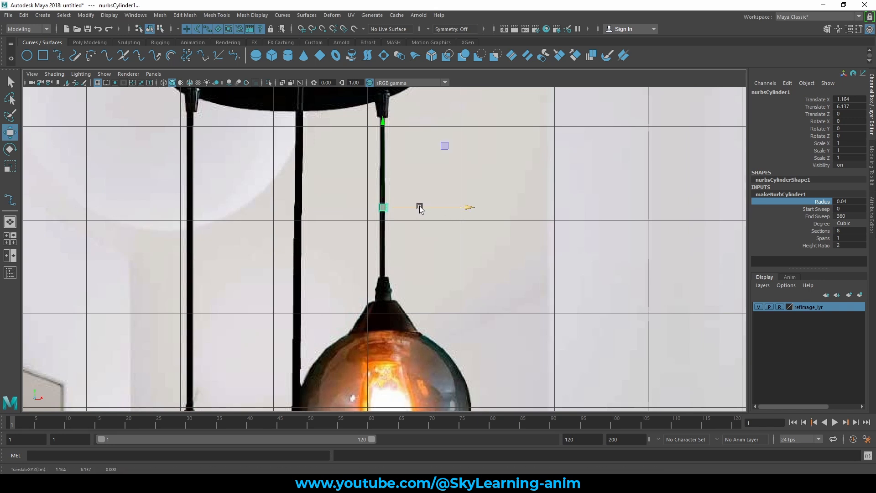
Increase the cylinder's height ratio to 10.
{"action": "left_click", "coordinate": [824, 231]}
{"action": "left_click", "coordinate": [820, 247]}
{"action": "left_click", "coordinate": [823, 238]}
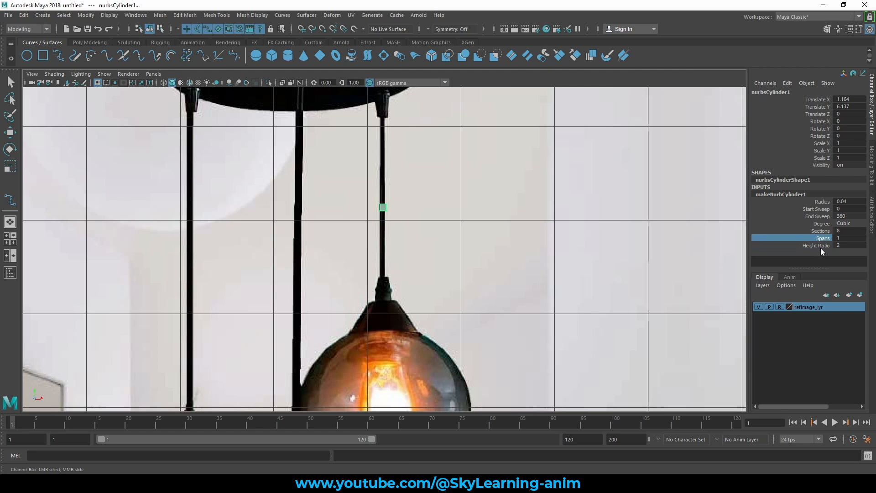
{"action": "left_click", "coordinate": [820, 246]}
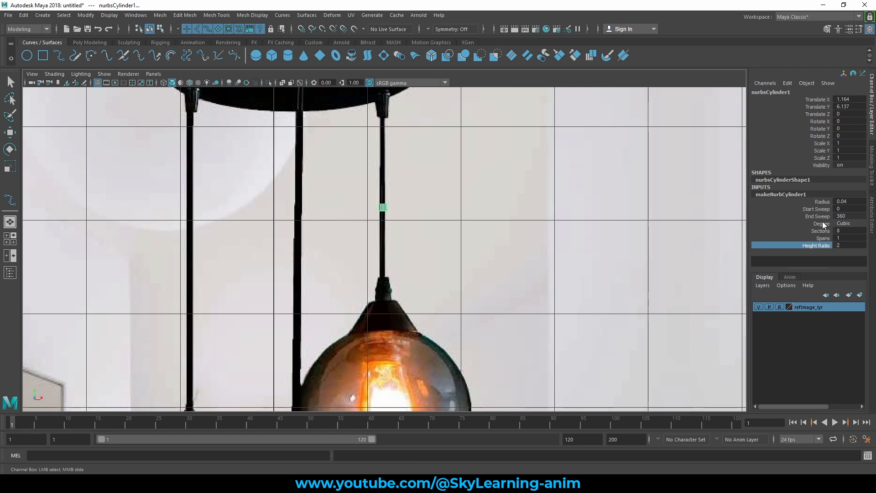
{"action": "left_click", "coordinate": [824, 231]}
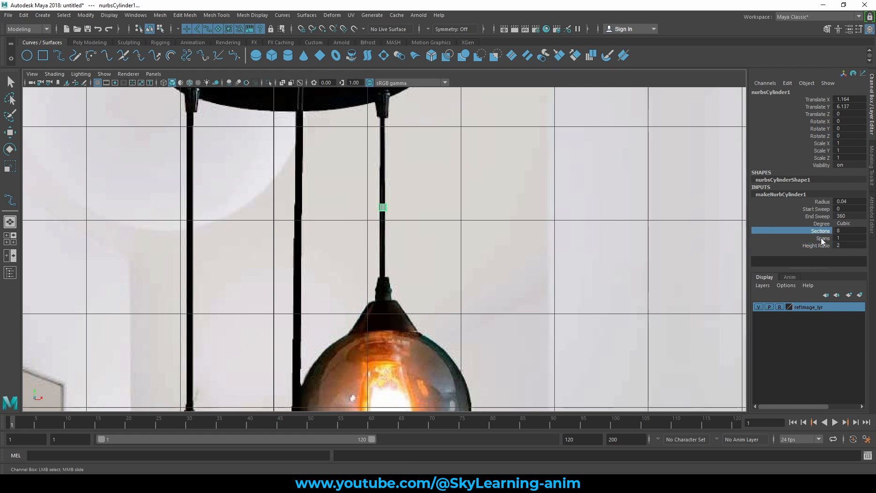
{"action": "left_click", "coordinate": [820, 240]}
{"action": "left_click", "coordinate": [817, 246]}
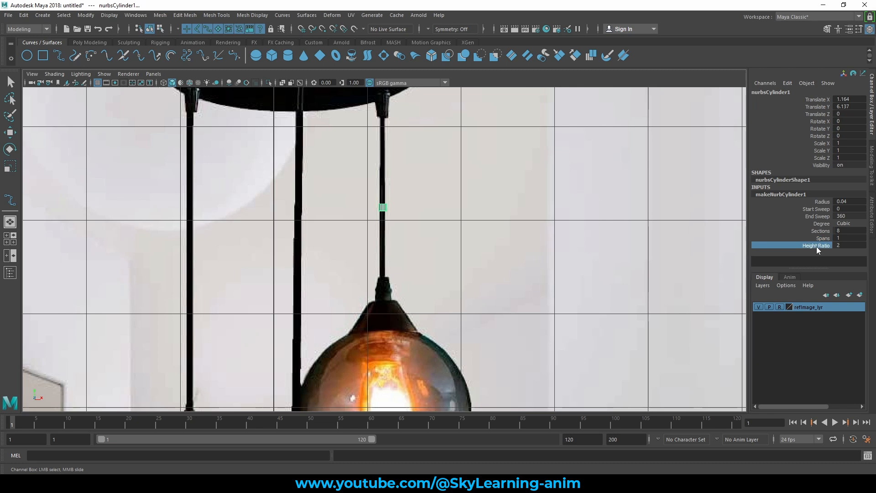
{"action": "middle_click_drag", "start_coordinate": [641, 246], "coordinate": [573, 230]}
{"action": "scroll", "coordinate": [426, 217], "scroll_direction": "up", "scroll_amount": 4}
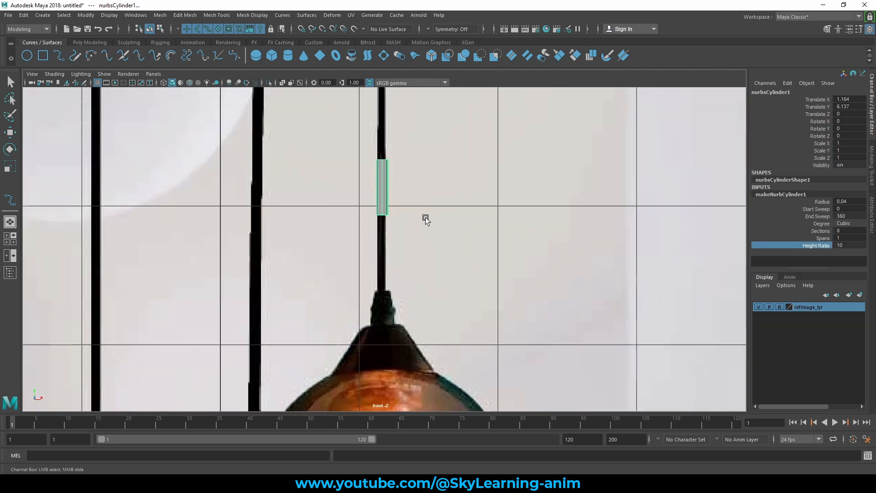
Lengthen the cylinder to match the right cord, trying height ratios of 100 and 70 before settling on 50.
{"action": "left_click", "coordinate": [847, 246]}
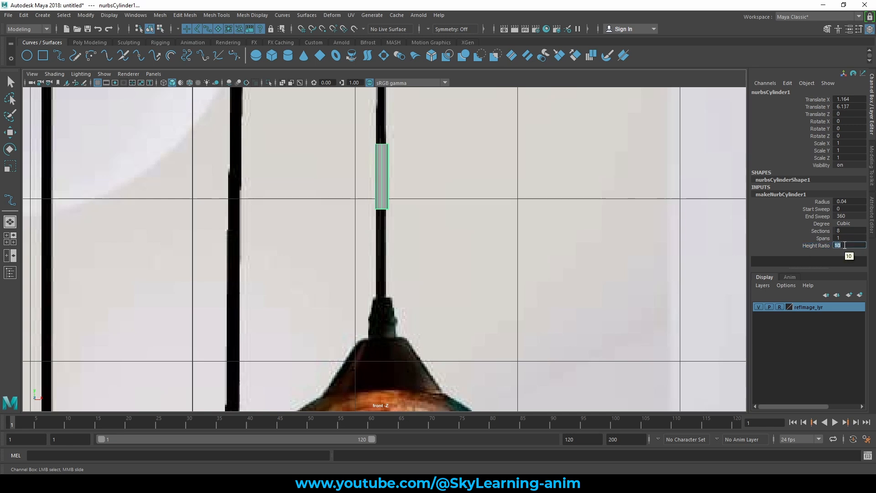
{"action": "type", "text": "100"}
{"action": "key", "text": "Return"}
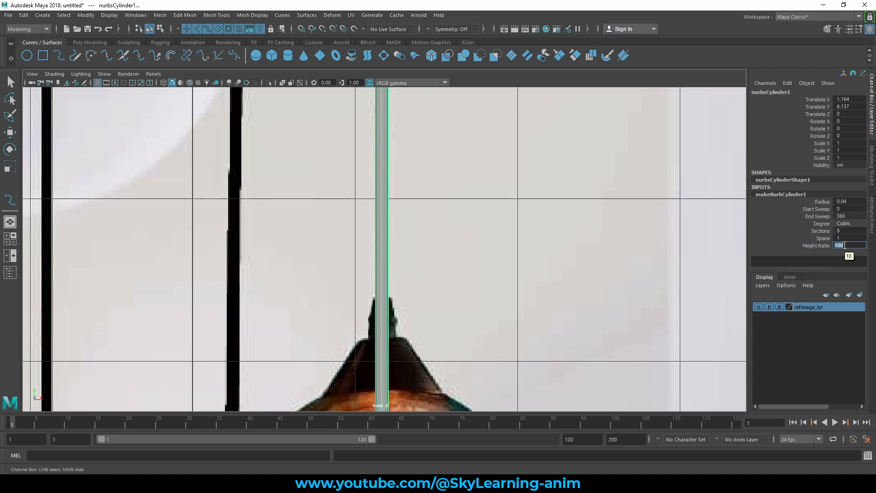
{"action": "right_click_drag", "start_coordinate": [522, 275], "coordinate": [399, 235], "text": "alt"}
{"action": "left_click", "coordinate": [847, 245]}
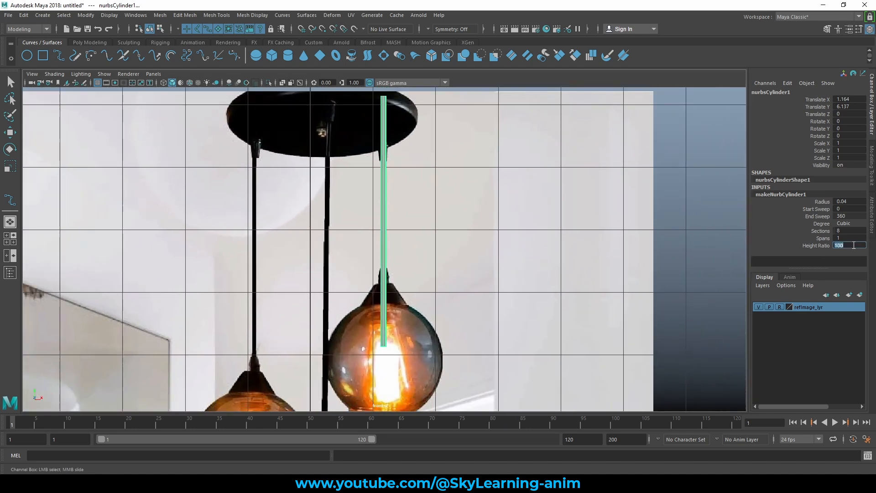
{"action": "type", "text": "70"}
{"action": "key", "text": "Return"}
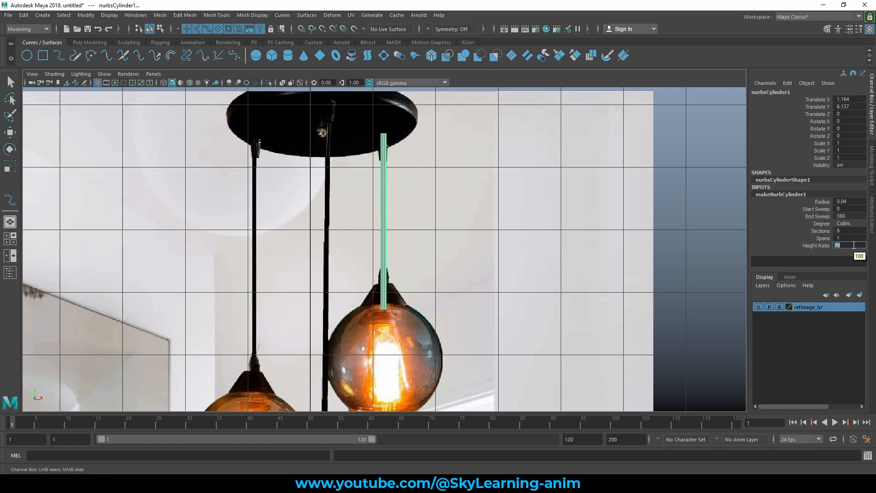
{"action": "left_click", "coordinate": [851, 244]}
{"action": "key", "text": "Return"}
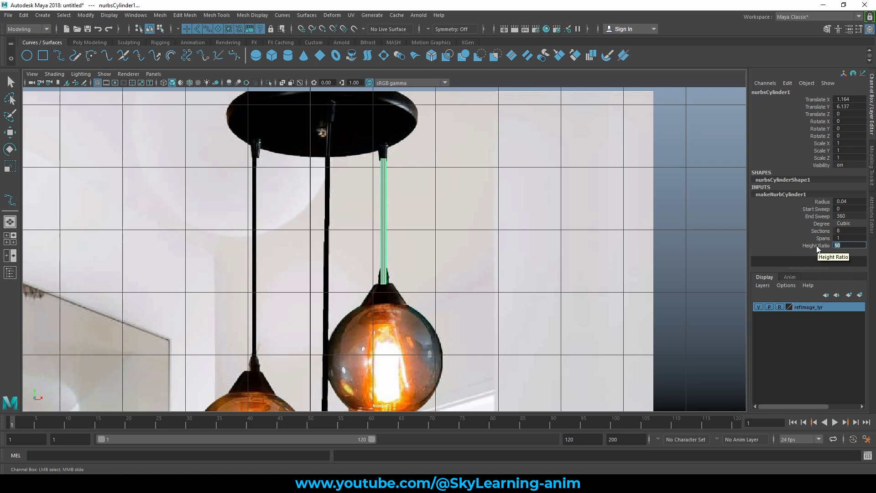
Raise the cord cylinder to about Y 6.22 and check its lower end against the connector above the lamp cap.
{"action": "scroll", "coordinate": [502, 256], "scroll_direction": "up", "scroll_amount": 5}
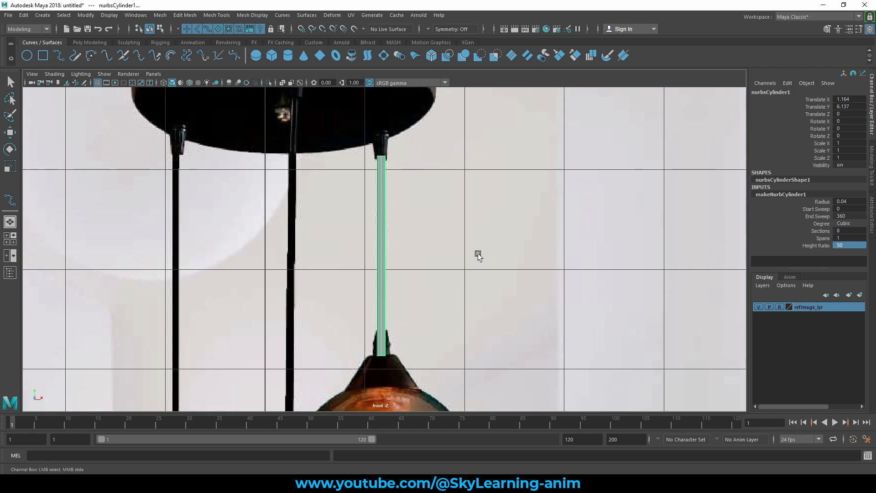
{"action": "key", "text": "w"}
{"action": "left_click_drag", "start_coordinate": [382, 170], "coordinate": [384, 161]}
{"action": "scroll", "coordinate": [395, 303], "scroll_direction": "up", "scroll_amount": 5}
{"action": "middle_click_drag", "start_coordinate": [436, 321], "coordinate": [431, 206], "text": "alt"}
{"action": "scroll", "coordinate": [432, 206], "scroll_direction": "up", "scroll_amount": 8}
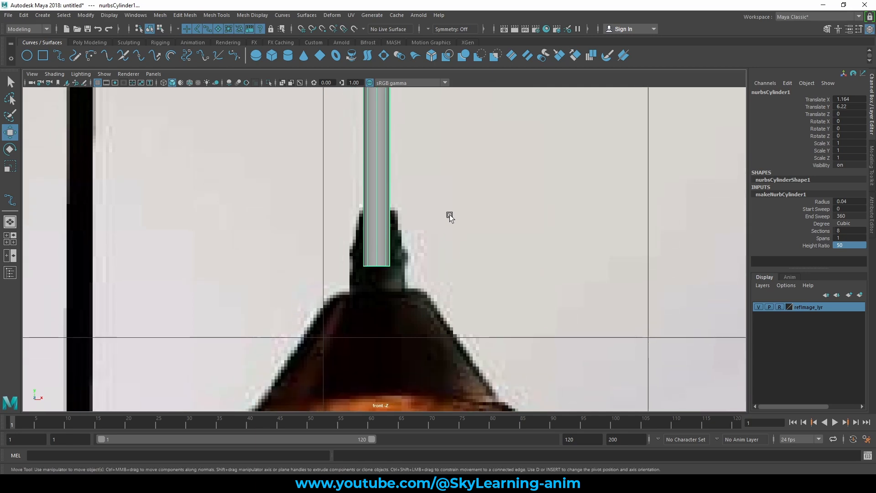
{"action": "scroll", "coordinate": [396, 229], "scroll_direction": "down", "scroll_amount": 8}
{"action": "scroll", "coordinate": [394, 249], "scroll_direction": "up", "scroll_amount": 4}
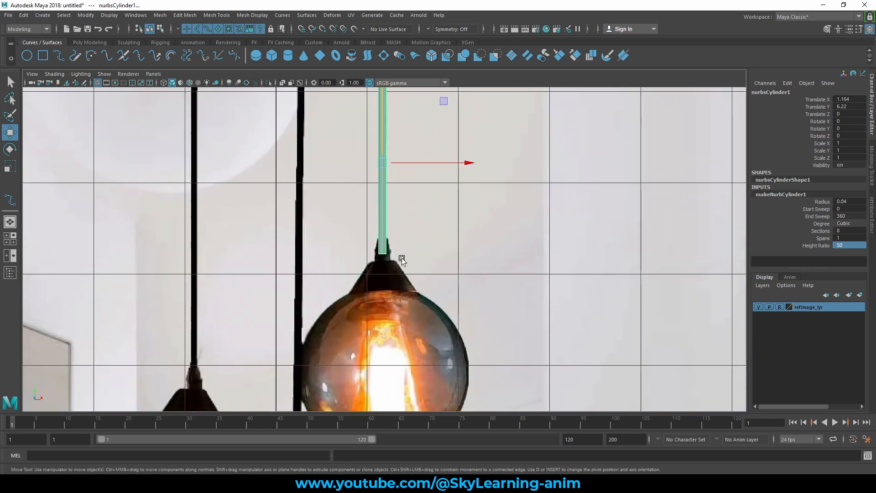
{"action": "scroll", "coordinate": [391, 251], "scroll_direction": "up", "scroll_amount": 3}
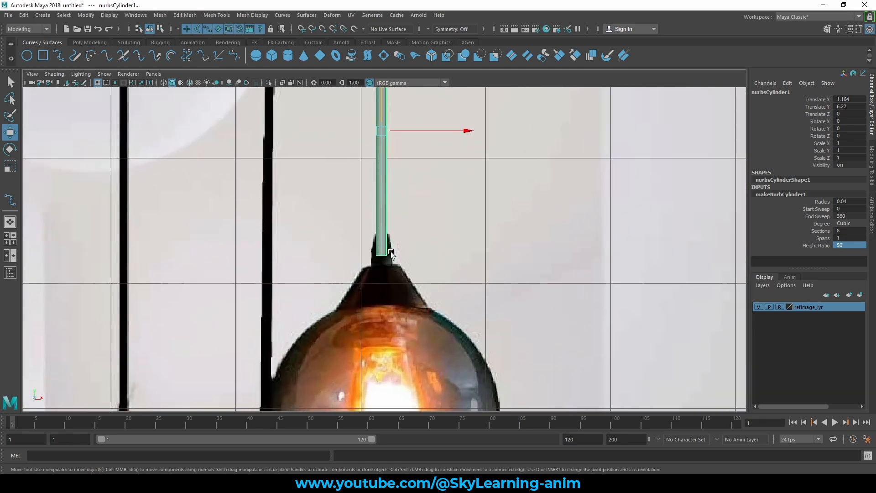
{"action": "middle_click_drag", "start_coordinate": [432, 212], "coordinate": [434, 230], "text": "alt"}
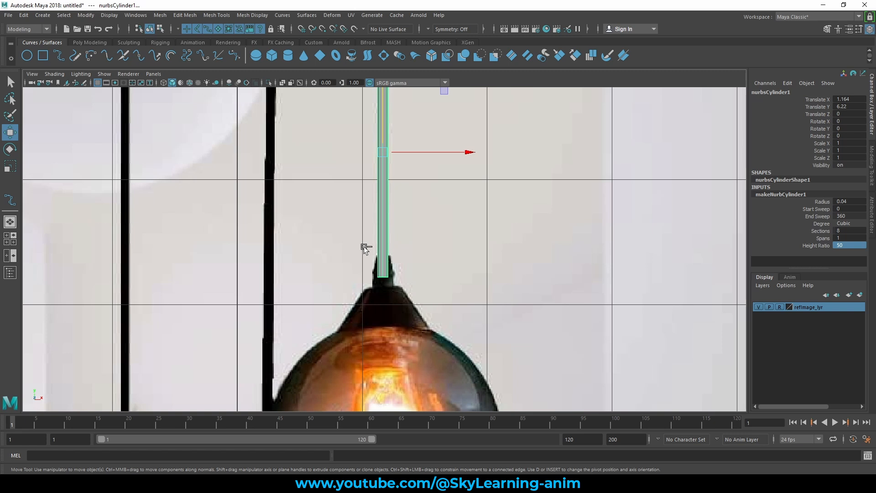
Duplicate the cord cylinder and lower the copy to about Y 5.134 for the connector above the lamp cap.
{"action": "scroll", "coordinate": [403, 248], "scroll_direction": "down", "scroll_amount": 3}
{"action": "key", "text": "ctrl+d"}
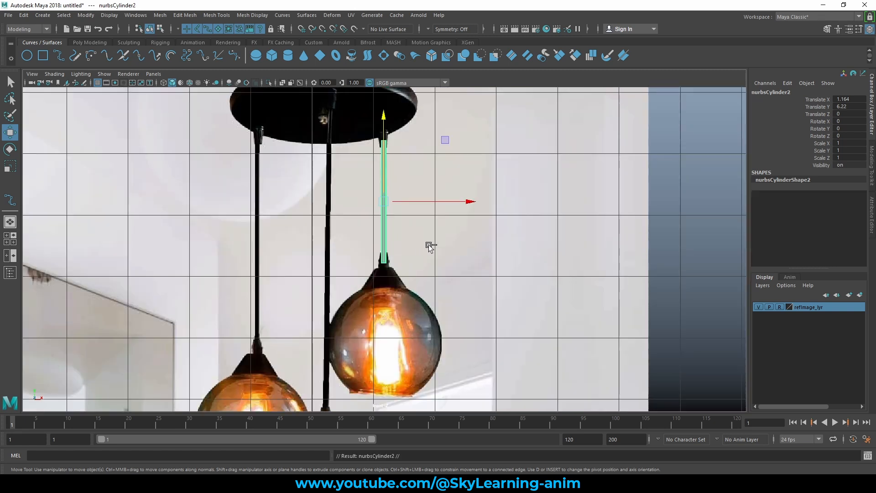
{"action": "left_click_drag", "start_coordinate": [383, 150], "coordinate": [391, 228]}
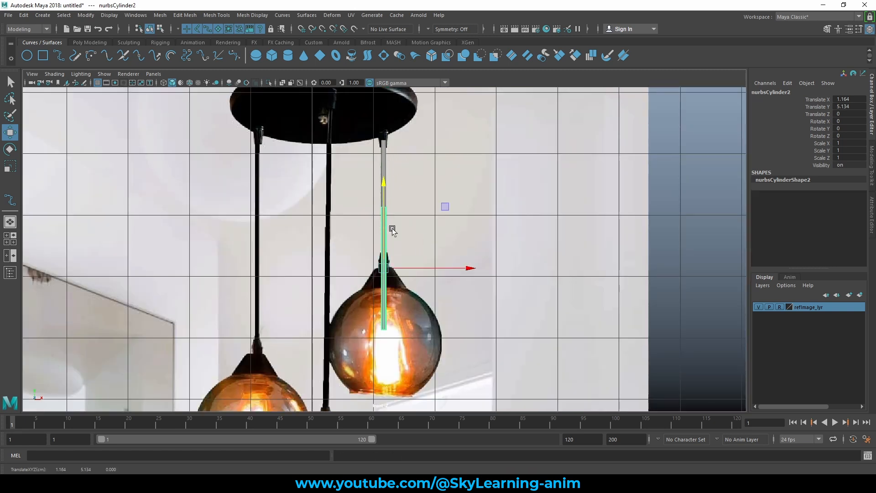
Shorten the duplicate cylinder to about 0.052 in Scale Y and raise it over the connector to about Y 5.216.
{"action": "scroll", "coordinate": [411, 245], "scroll_direction": "up", "scroll_amount": 2}
{"action": "key", "text": "r"}
{"action": "left_click_drag", "start_coordinate": [387, 197], "coordinate": [380, 269]}
{"action": "scroll", "coordinate": [380, 269], "scroll_direction": "up", "scroll_amount": 1}
{"action": "scroll", "coordinate": [380, 269], "scroll_direction": "up", "scroll_amount": 5}
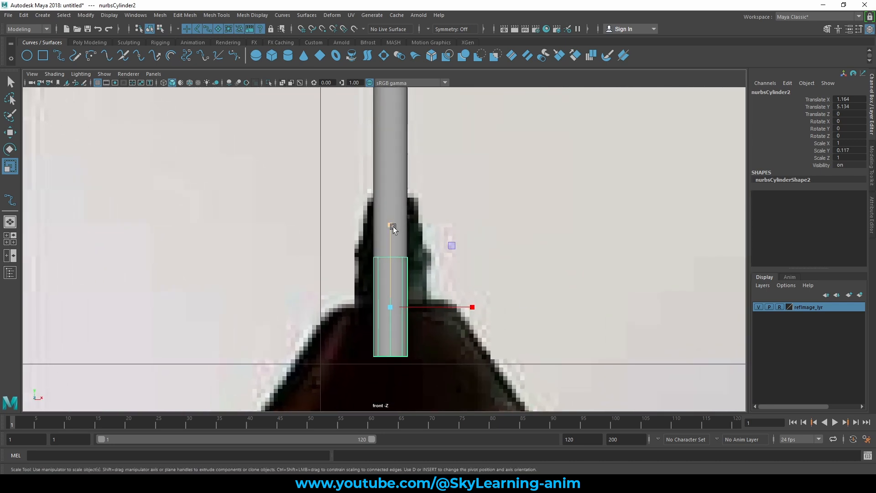
{"action": "mouse_move", "coordinate": [391, 226]}
{"action": "left_mouse_down"}
{"action": "mouse_move", "coordinate": [390, 260]}
{"action": "mouse_move", "coordinate": [400, 267]}
{"action": "mouse_move", "coordinate": [390, 251]}
{"action": "mouse_move", "coordinate": [394, 226]}
{"action": "left_mouse_up"}
{"action": "key", "text": "w"}
{"action": "scroll", "coordinate": [395, 233], "scroll_direction": "down", "scroll_amount": 3}
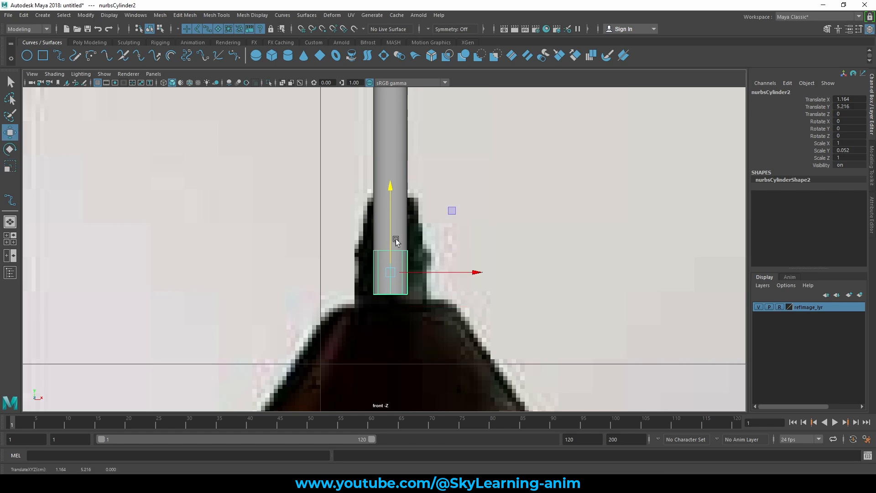
Widen the connector cylinder to match the reference connector's width, about 2.181 in Scale X and Scale Z.
{"action": "key", "text": "r"}
{"action": "key", "text": "space"}
{"action": "key", "text": "space"}
{"action": "left_click_drag", "start_coordinate": [465, 215], "coordinate": [411, 217], "text": "alt"}
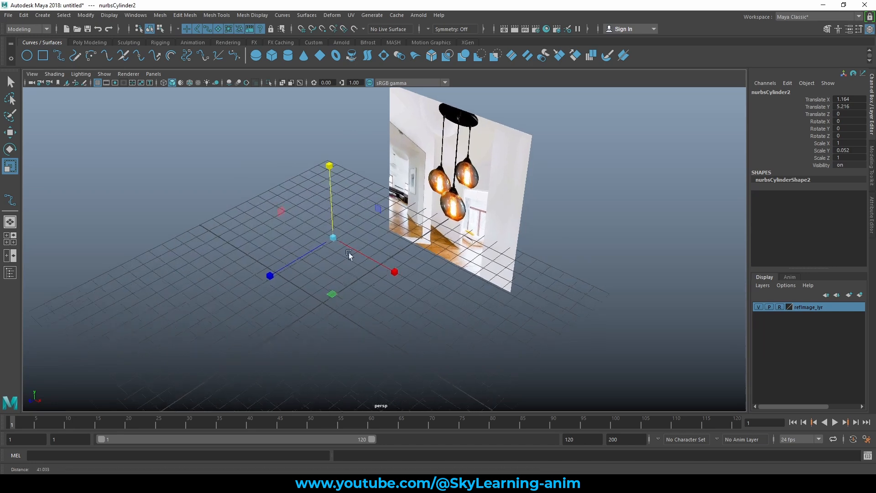
{"action": "scroll", "coordinate": [346, 258], "scroll_direction": "up", "scroll_amount": 3}
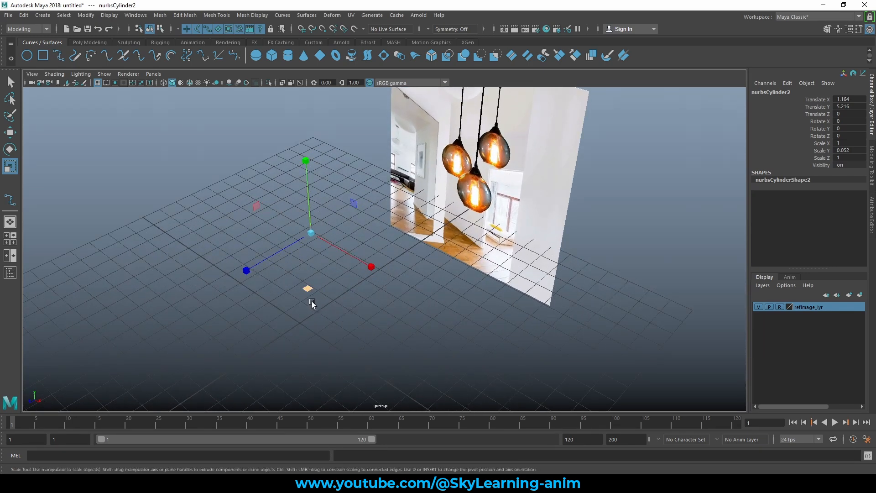
{"action": "key", "text": "space"}
{"action": "middle_click_drag", "start_coordinate": [269, 358], "coordinate": [351, 360]}
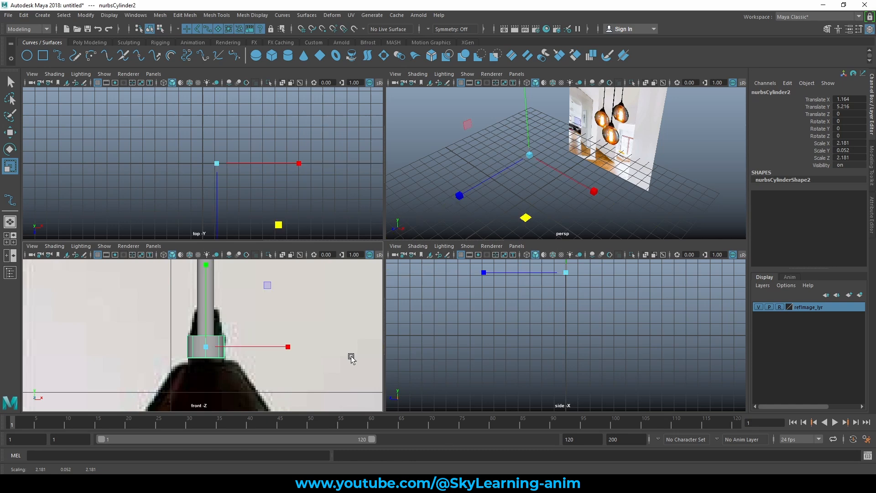
Stretch the connector cylinder to about 0.071 in Scale Y and lower it onto the lamp cap at about Y 5.207.
{"action": "left_click_drag", "start_coordinate": [211, 298], "coordinate": [213, 234]}
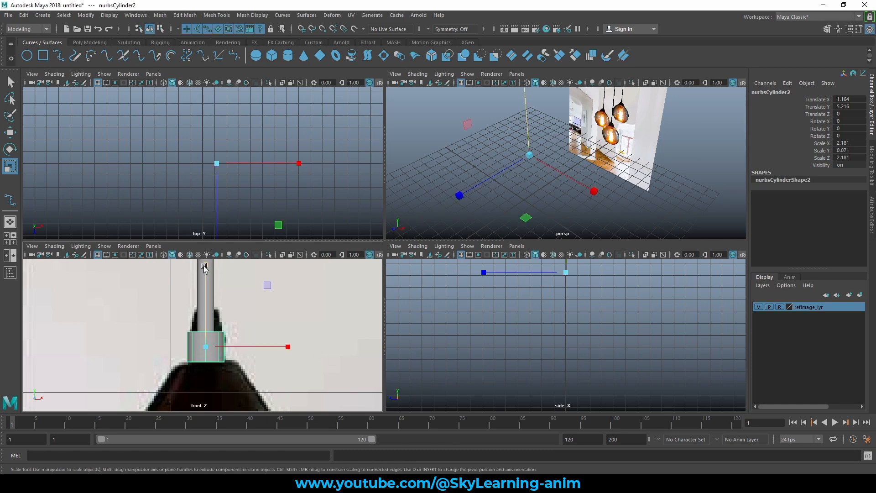
{"action": "key", "text": "w"}
{"action": "left_click_drag", "start_coordinate": [205, 269], "coordinate": [205, 270]}
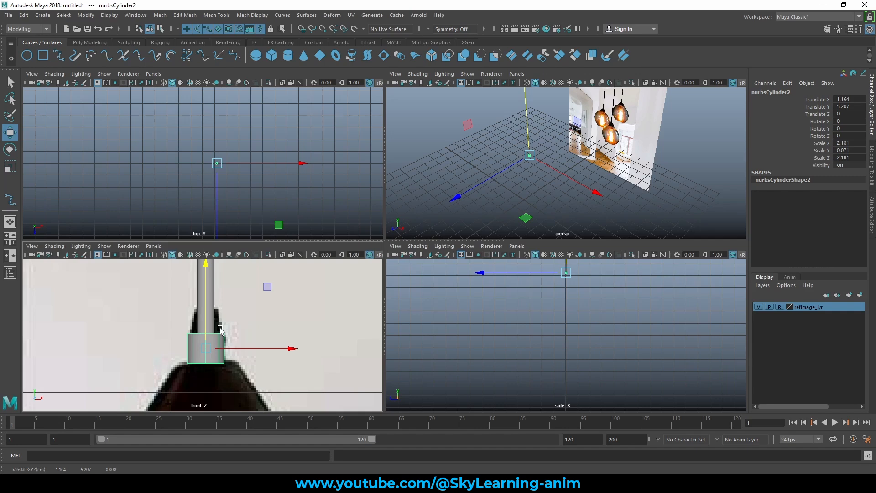
Duplicate the connector cylinder and raise the copy to about Y 5.349 so it sits directly on top of the original.
{"action": "middle_click_drag", "start_coordinate": [264, 337], "coordinate": [293, 282], "text": "alt"}
{"action": "scroll", "coordinate": [291, 284], "scroll_direction": "down", "scroll_amount": 5}
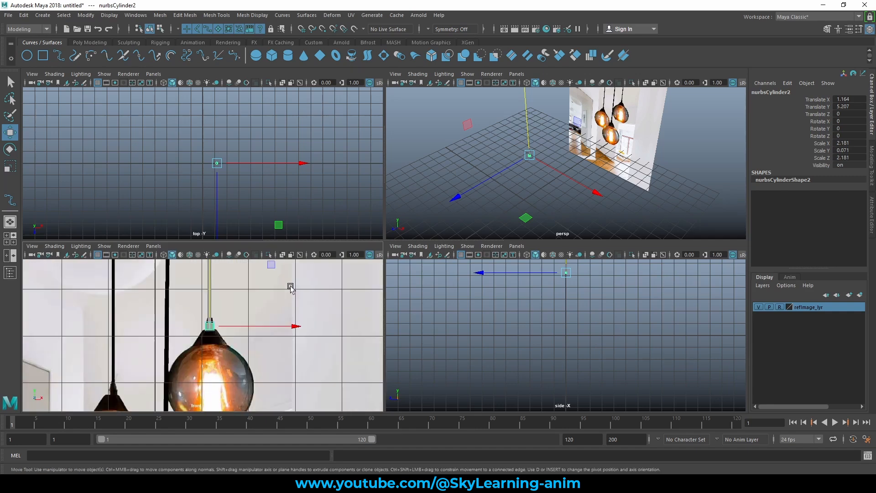
{"action": "scroll", "coordinate": [256, 333], "scroll_direction": "up", "scroll_amount": 6}
{"action": "scroll", "coordinate": [257, 336], "scroll_direction": "up", "scroll_amount": 2}
{"action": "scroll", "coordinate": [255, 288], "scroll_direction": "up", "scroll_amount": 1}
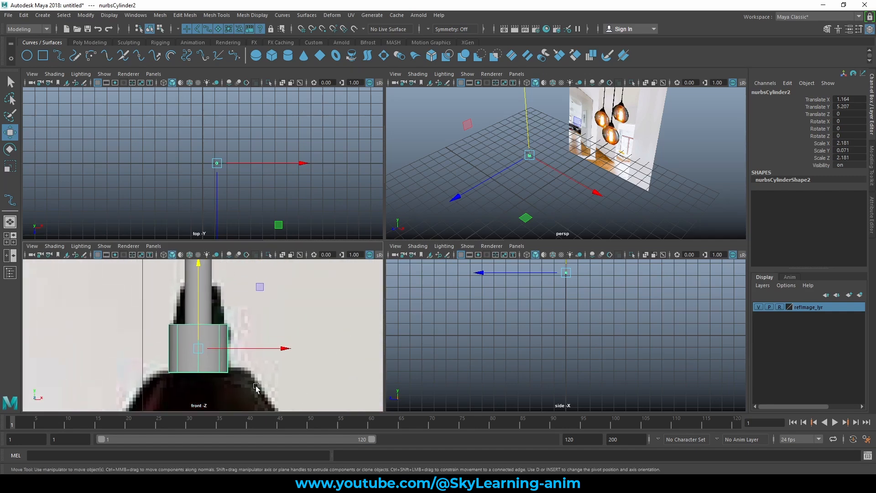
{"action": "scroll", "coordinate": [280, 354], "scroll_direction": "up", "scroll_amount": 3}
{"action": "scroll", "coordinate": [274, 354], "scroll_direction": "down", "scroll_amount": 4}
{"action": "scroll", "coordinate": [268, 352], "scroll_direction": "up", "scroll_amount": 3}
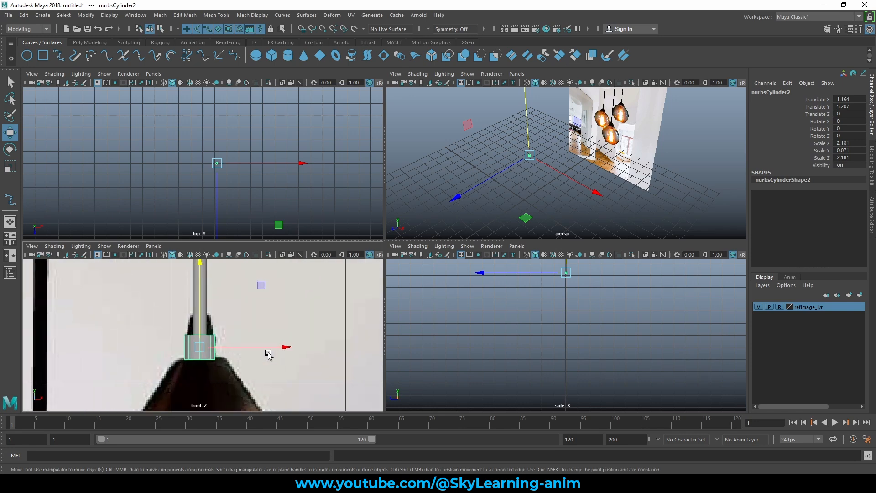
{"action": "key", "text": "ctrl+d"}
{"action": "left_click_drag", "start_coordinate": [201, 299], "coordinate": [199, 273]}
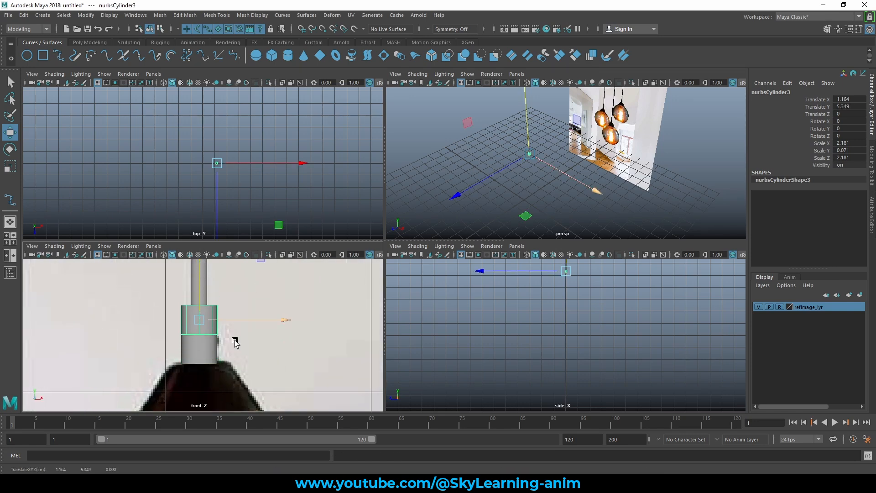
Narrow the upper cylinder's top row of control vertices evenly in X and Z to meet the cord.
{"action": "scroll", "coordinate": [237, 341], "scroll_direction": "up", "scroll_amount": 3}
{"action": "scroll", "coordinate": [274, 315], "scroll_direction": "down", "scroll_amount": 2}
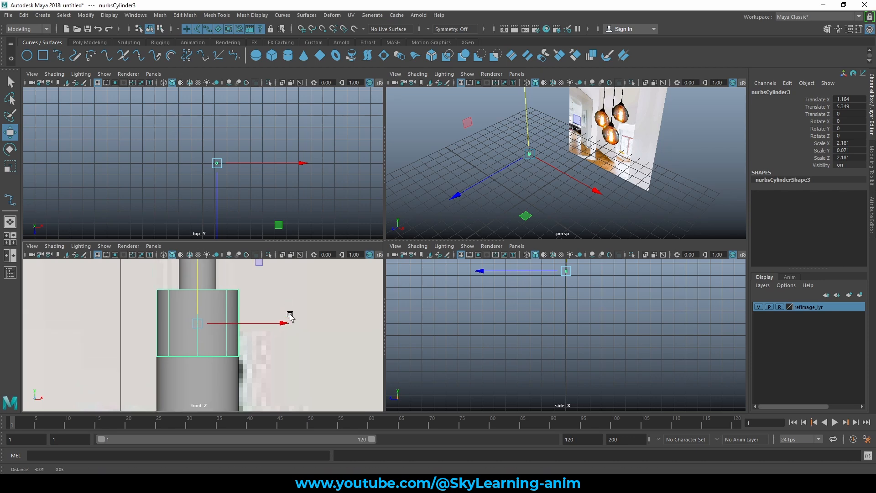
{"action": "right_click", "coordinate": [231, 293]}
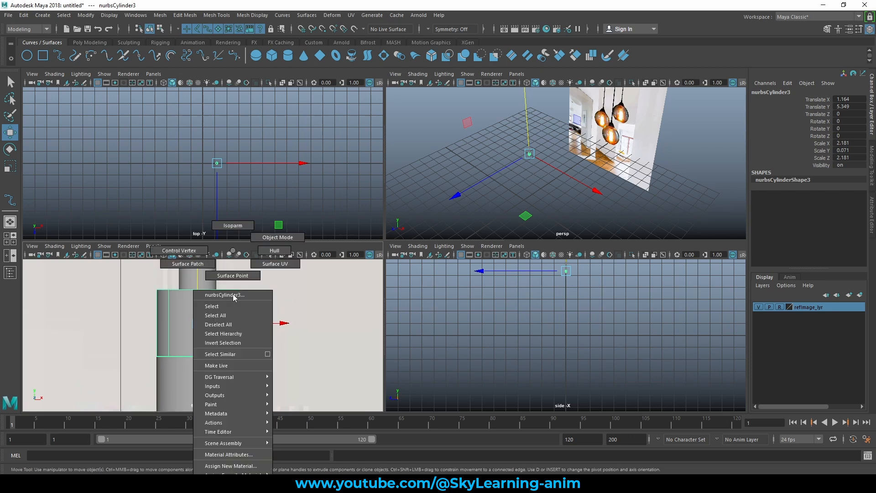
{"action": "right_click_drag", "start_coordinate": [233, 296], "coordinate": [191, 279]}
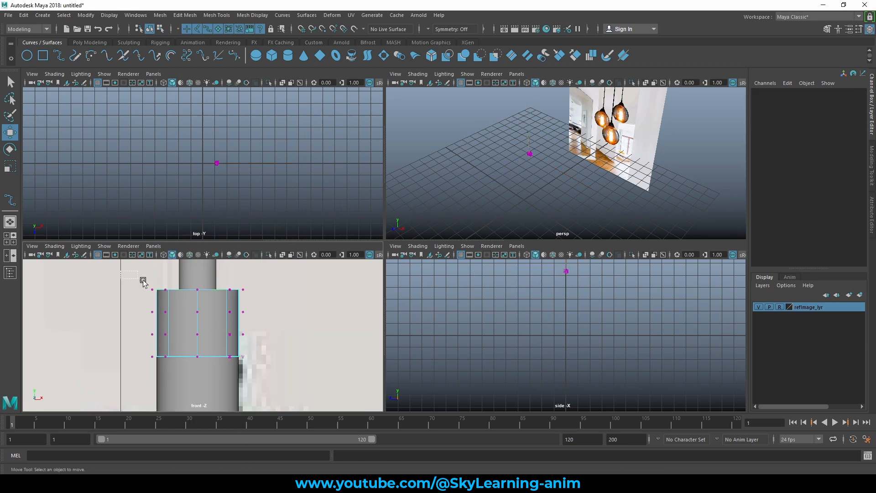
{"action": "left_click_drag", "start_coordinate": [172, 287], "coordinate": [259, 297]}
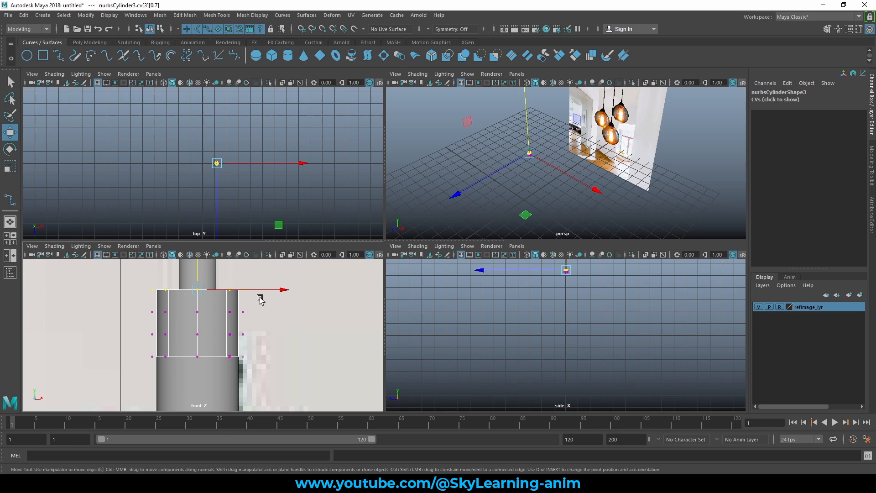
{"action": "key", "text": "e"}
{"action": "key", "text": "r"}
{"action": "middle_click_drag", "start_coordinate": [301, 308], "coordinate": [309, 348], "text": "alt"}
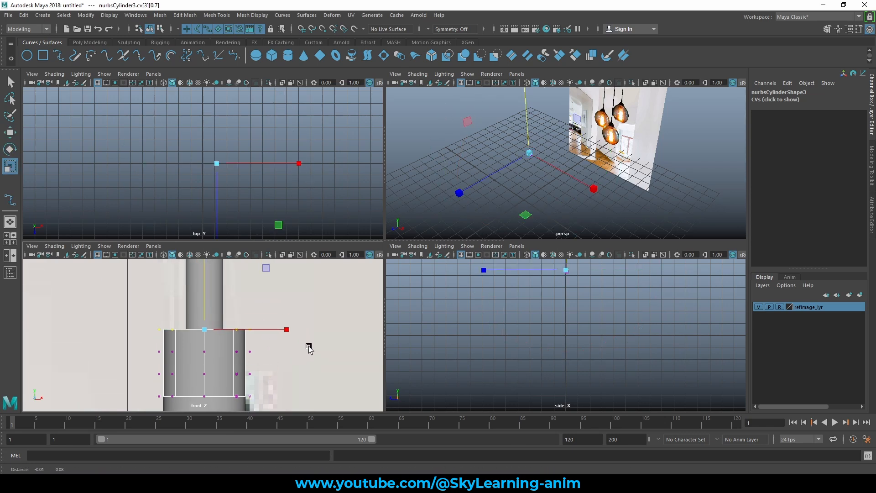
{"action": "left_click_drag", "start_coordinate": [525, 214], "coordinate": [524, 193]}
Scale the upper connector piece's two middle rows of control vertices inward in X and Z to form a straight taper.
{"action": "middle_click_drag", "start_coordinate": [232, 362], "coordinate": [240, 333], "text": "alt"}
{"action": "scroll", "coordinate": [222, 338], "scroll_direction": "up", "scroll_amount": 3}
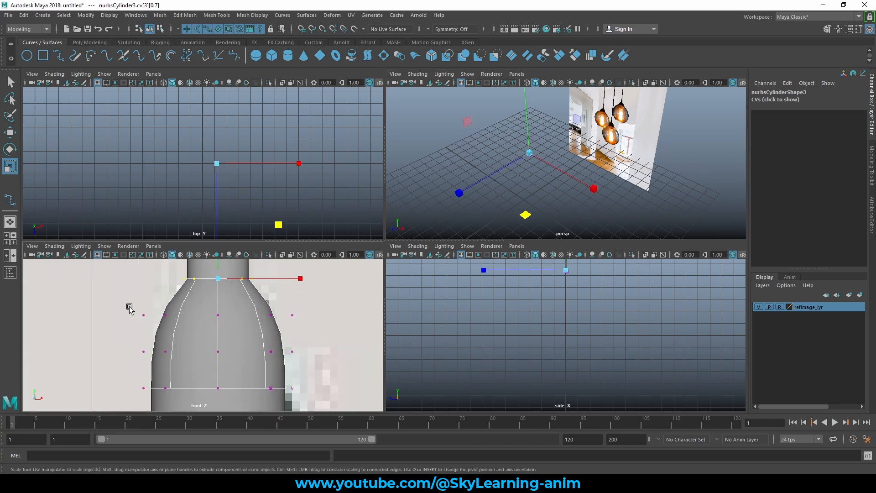
{"action": "left_click_drag", "start_coordinate": [129, 308], "coordinate": [314, 338]}
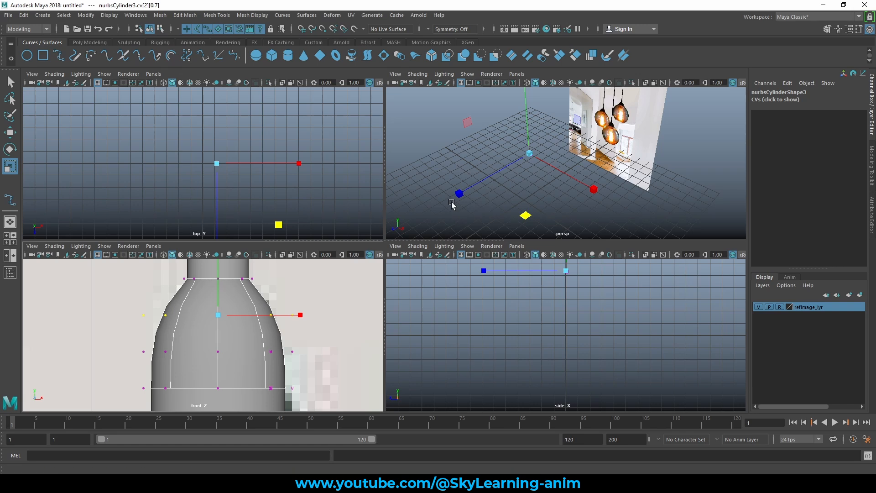
{"action": "middle_click_drag", "start_coordinate": [452, 201], "coordinate": [441, 151]}
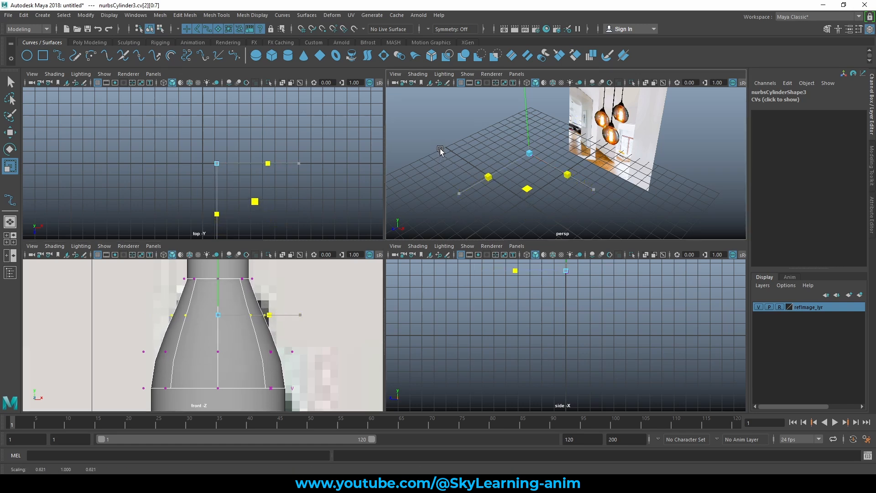
{"action": "left_click_drag", "start_coordinate": [120, 347], "coordinate": [307, 357]}
{"action": "middle_click_drag", "start_coordinate": [449, 163], "coordinate": [453, 141]}
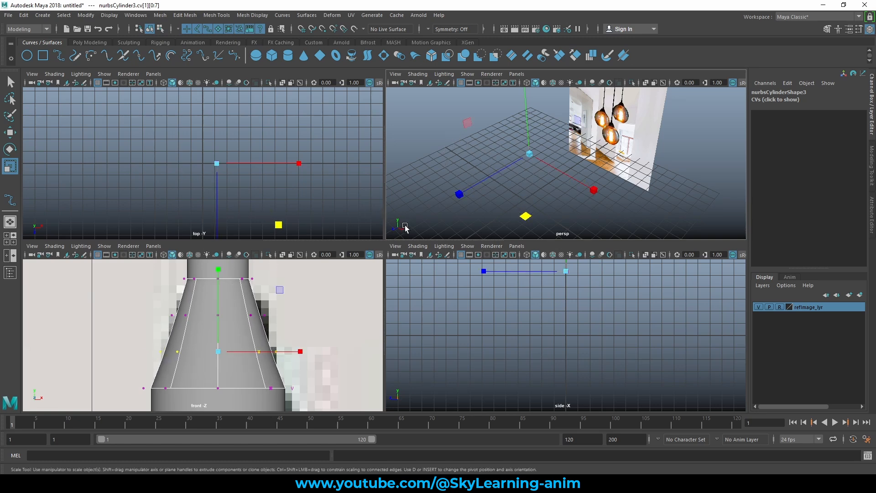
Select the cord and both connector pieces and examine the assembly from several angles in the perspective view.
{"action": "key", "text": "space"}
{"action": "key", "text": "space"}
{"action": "mouse_move", "coordinate": [395, 173]}
{"action": "left_mouse_down", "text": "alt"}
{"action": "mouse_move", "coordinate": [409, 164]}
{"action": "mouse_move", "coordinate": [397, 172]}
{"action": "left_mouse_up", "text": "alt"}
{"action": "key", "text": "space"}
{"action": "scroll", "coordinate": [415, 174], "scroll_direction": "up", "scroll_amount": 7}
{"action": "middle_click_drag", "start_coordinate": [404, 205], "coordinate": [465, 235], "text": "alt"}
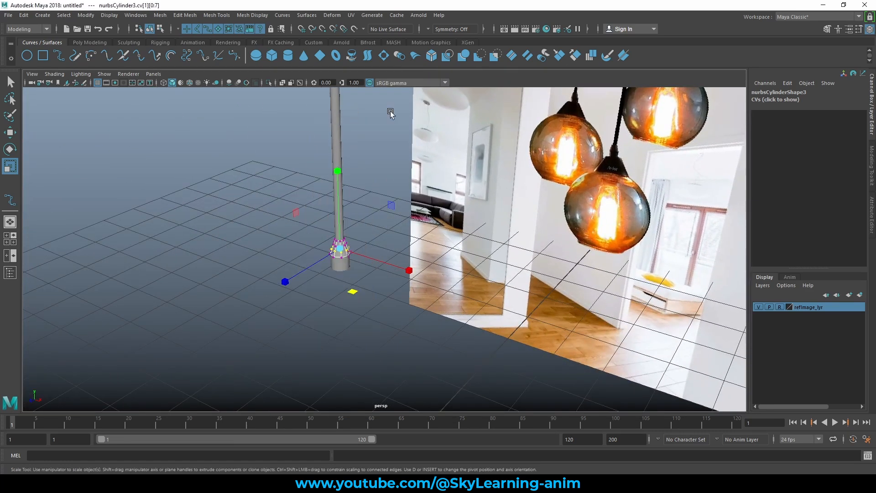
{"action": "left_click", "coordinate": [361, 233]}
{"action": "left_click_drag", "start_coordinate": [293, 209], "coordinate": [366, 285]}
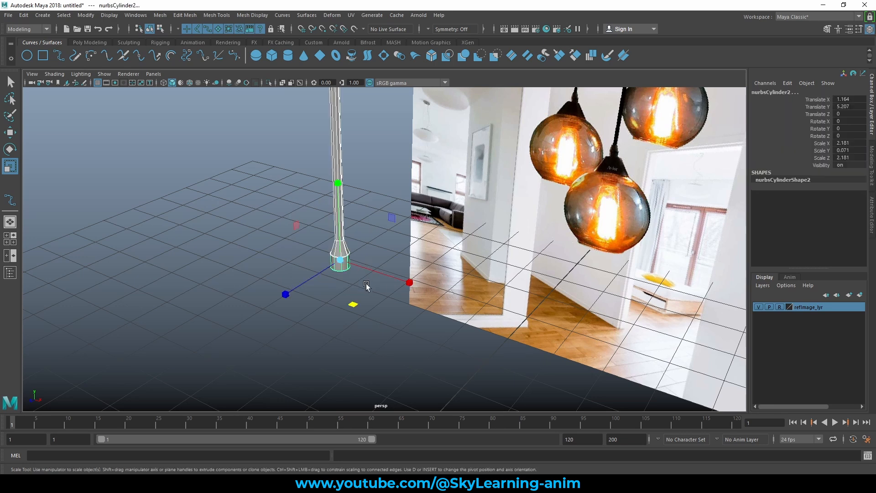
{"action": "scroll", "coordinate": [361, 256], "scroll_direction": "down", "scroll_amount": 2}
{"action": "left_click_drag", "start_coordinate": [335, 167], "coordinate": [361, 156], "text": "alt"}
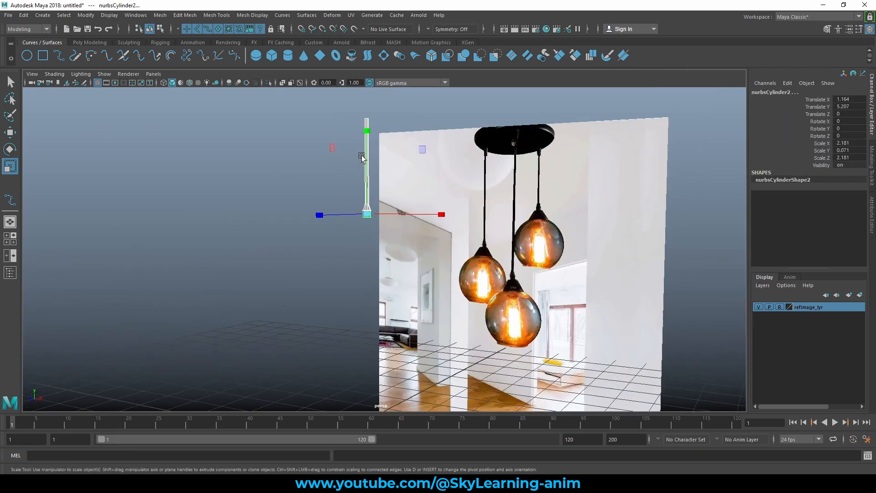
{"action": "scroll", "coordinate": [363, 222], "scroll_direction": "up", "scroll_amount": 4}
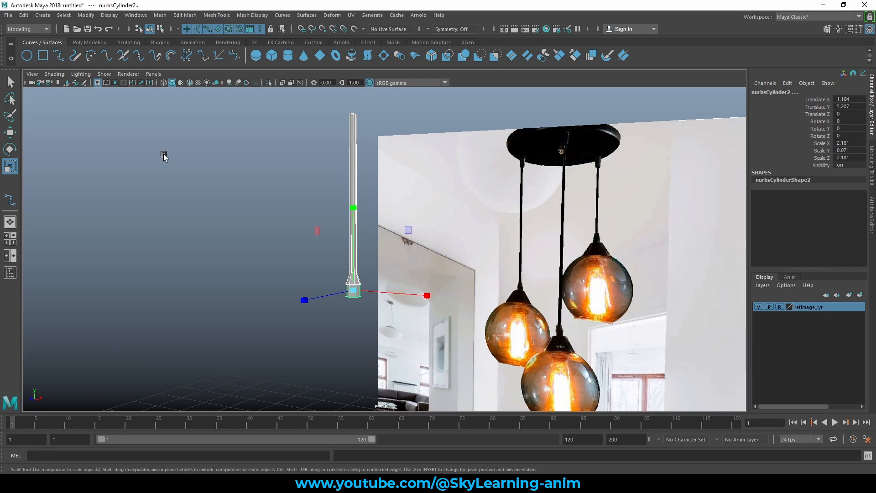
Select the cord cylinder alone, deselect it, and examine the tapered connector up close beside the reference pendants.
{"action": "left_click", "coordinate": [315, 215]}
{"action": "left_click", "coordinate": [352, 205]}
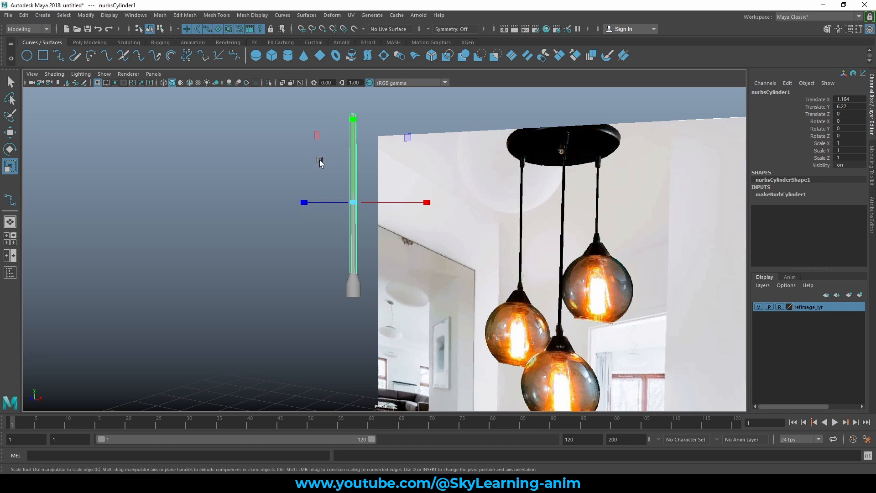
{"action": "left_click_drag", "start_coordinate": [320, 162], "coordinate": [384, 176], "text": "alt"}
{"action": "key", "text": "w"}
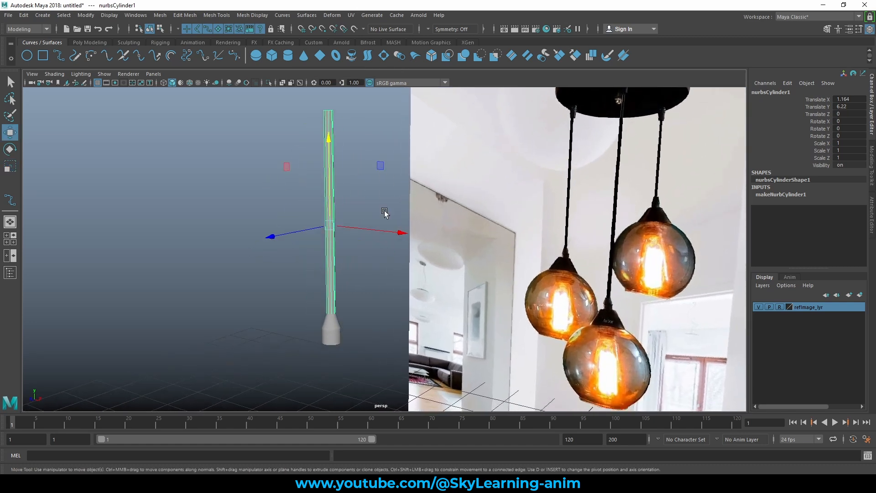
{"action": "left_click", "coordinate": [315, 291]}
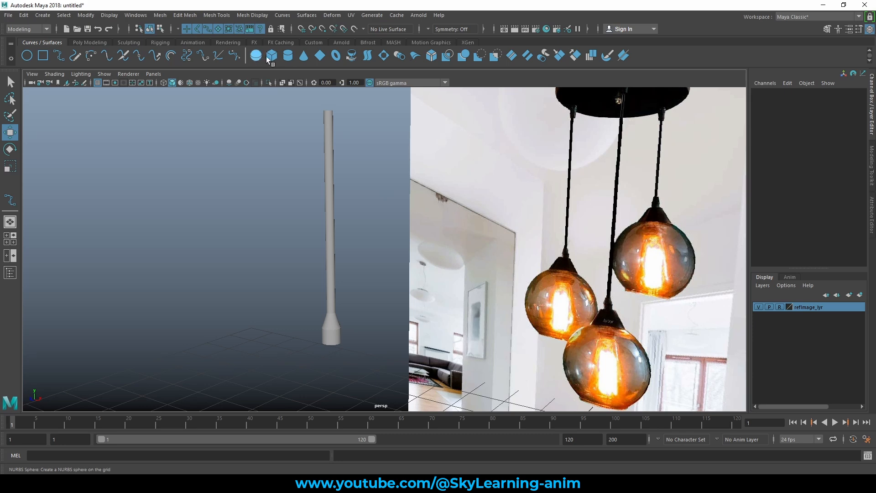
{"action": "left_click_drag", "start_coordinate": [308, 181], "coordinate": [356, 187]}
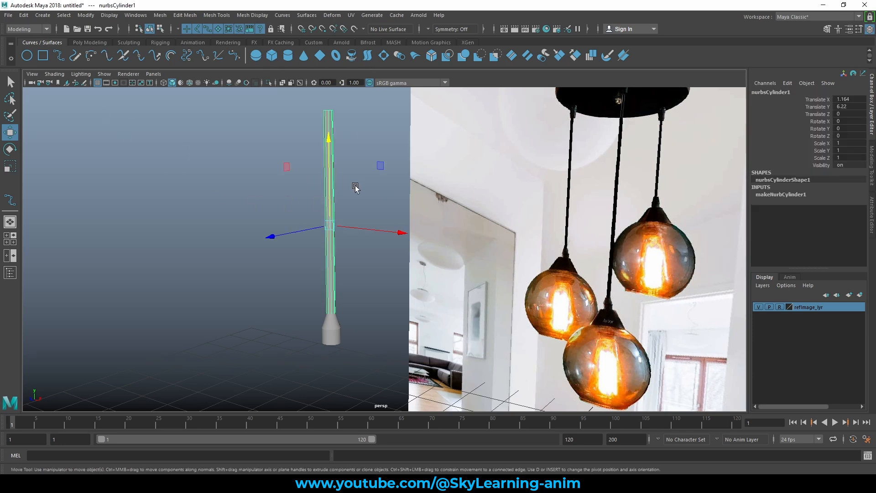
{"action": "left_click", "coordinate": [257, 304]}
{"action": "middle_click_drag", "start_coordinate": [315, 303], "coordinate": [338, 228], "text": "alt"}
{"action": "right_click_drag", "start_coordinate": [290, 260], "coordinate": [413, 291], "text": "alt"}
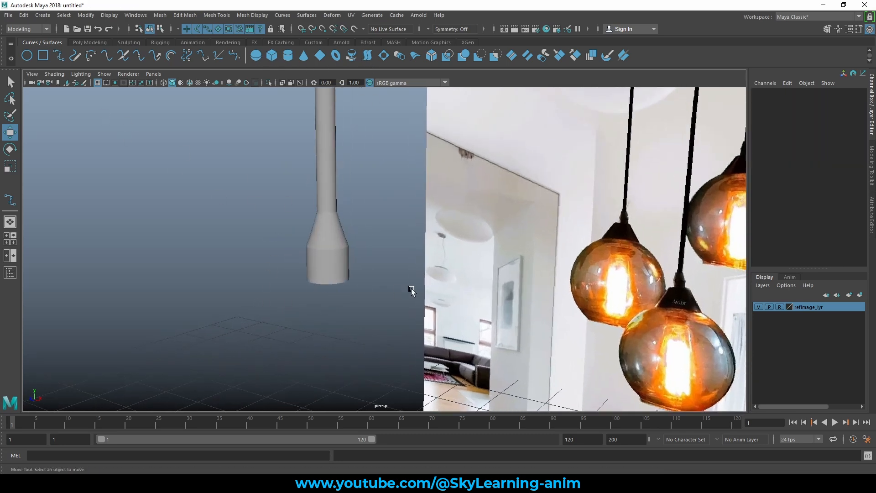
Frame the pendant's cap and globe in the front view and set up the EP Curve tool with 3 Cubic degree and Uniform knot spacing.
{"action": "left_click_drag", "start_coordinate": [393, 208], "coordinate": [295, 298]}
{"action": "key", "text": "space"}
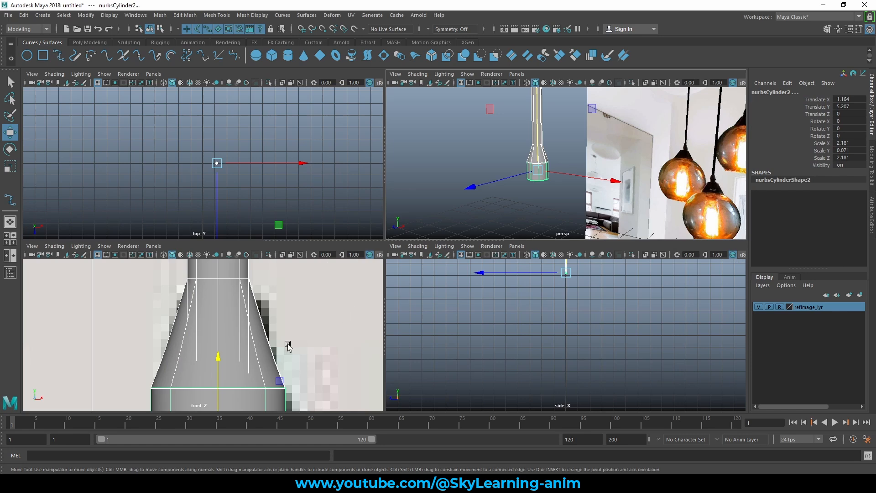
{"action": "key", "text": "space"}
{"action": "scroll", "coordinate": [347, 292], "scroll_direction": "up", "scroll_amount": 8}
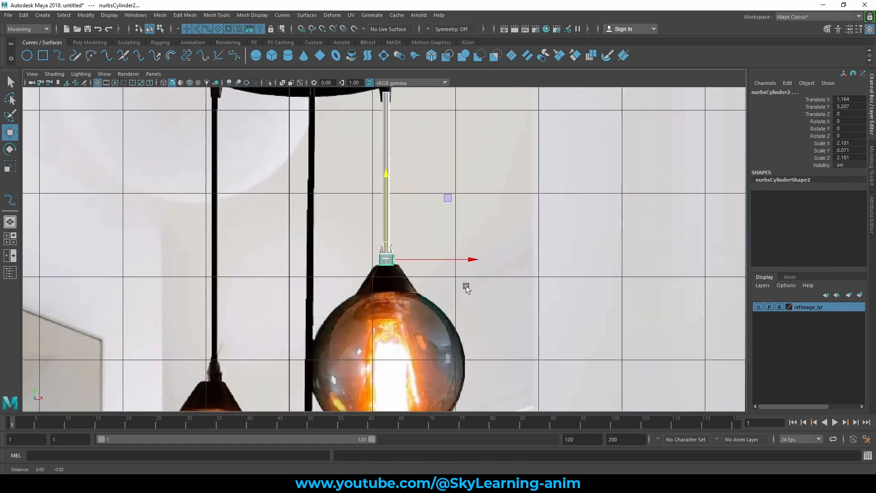
{"action": "middle_click_drag", "start_coordinate": [466, 288], "coordinate": [461, 292], "text": "alt"}
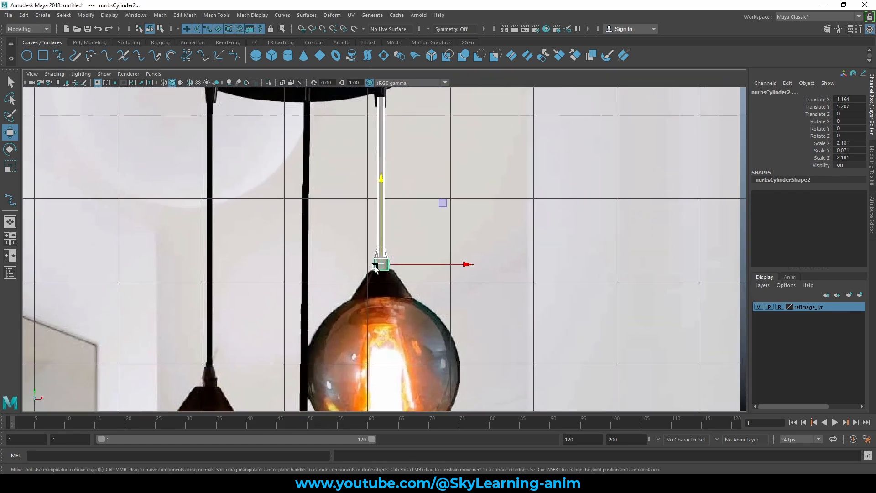
{"action": "middle_click_drag", "start_coordinate": [410, 274], "coordinate": [420, 188], "text": "alt"}
{"action": "right_click_drag", "start_coordinate": [419, 188], "coordinate": [478, 246], "text": "alt"}
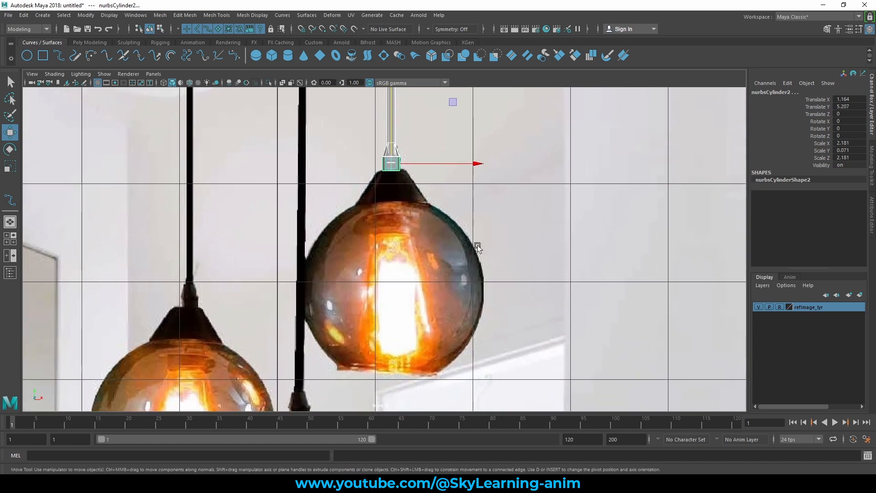
{"action": "middle_click_drag", "start_coordinate": [477, 246], "coordinate": [468, 238], "text": "alt"}
{"action": "right_click_drag", "start_coordinate": [467, 238], "coordinate": [492, 248], "text": "alt"}
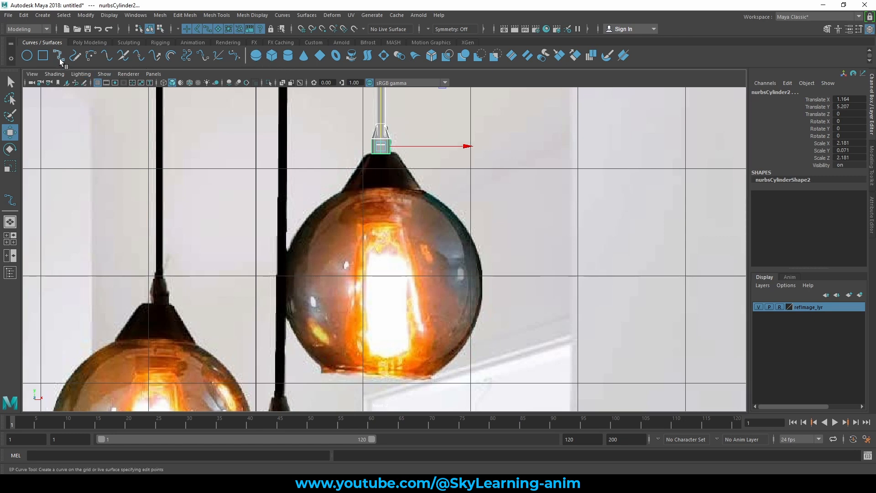
{"action": "double_click", "coordinate": [10, 202]}
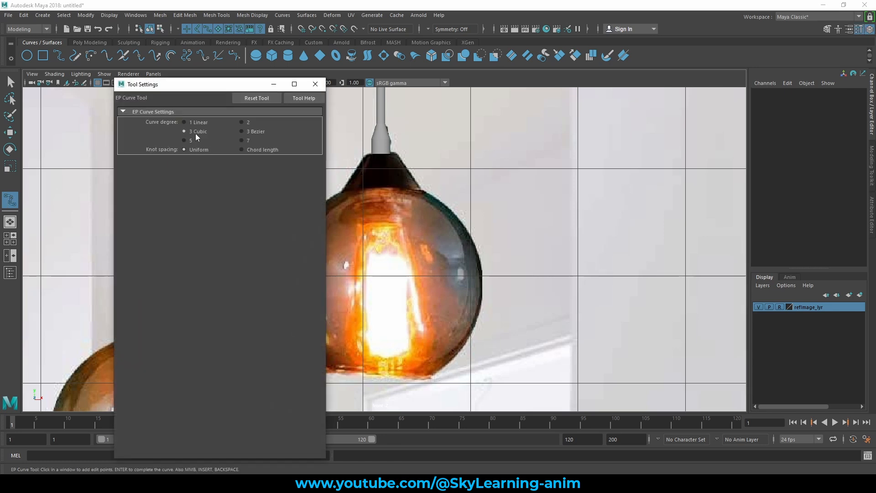
{"action": "left_click", "coordinate": [316, 85]}
Start the EP curve at the centre of the cap's top and trace the cap's sloping right side down to the globe.
{"action": "scroll", "coordinate": [481, 181], "scroll_direction": "up", "scroll_amount": 3}
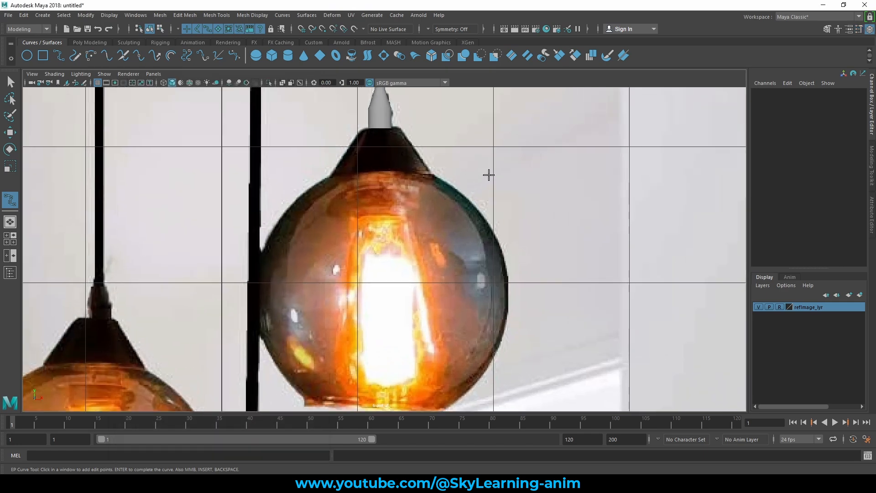
{"action": "middle_click_drag", "start_coordinate": [489, 176], "coordinate": [480, 215], "text": "alt"}
{"action": "scroll", "coordinate": [483, 205], "scroll_direction": "up", "scroll_amount": 1}
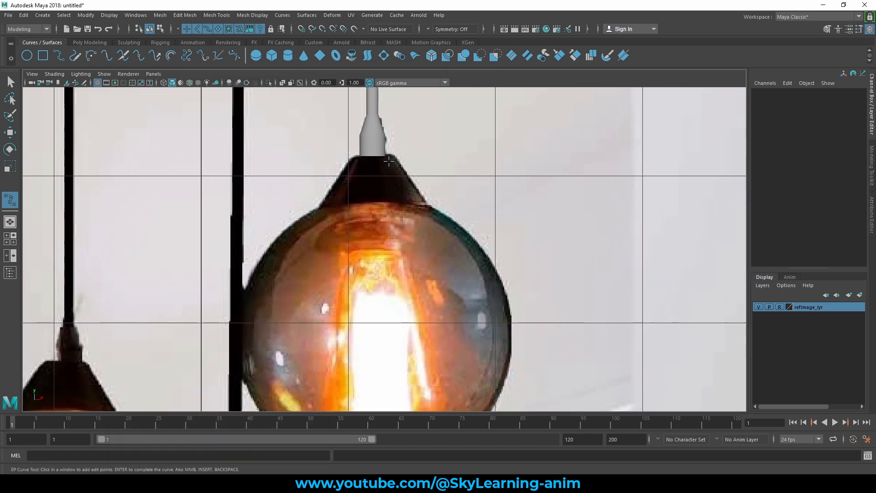
{"action": "left_click", "coordinate": [374, 156]}
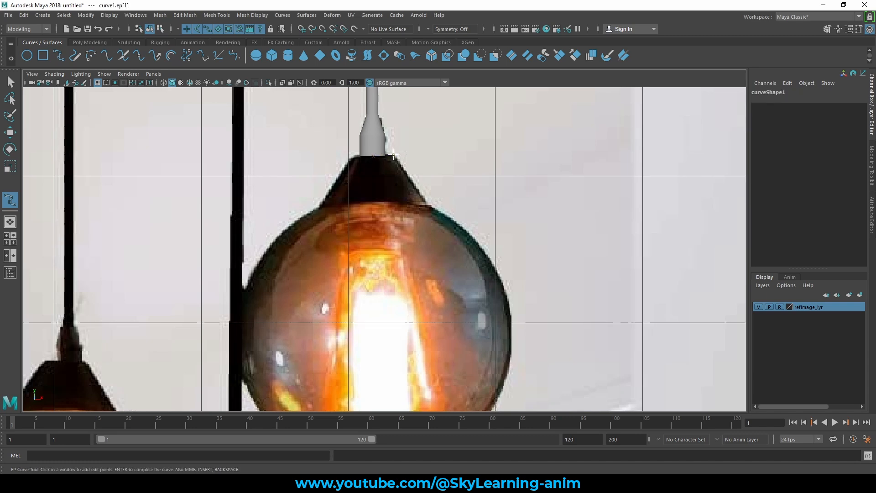
{"action": "left_click", "coordinate": [427, 202]}
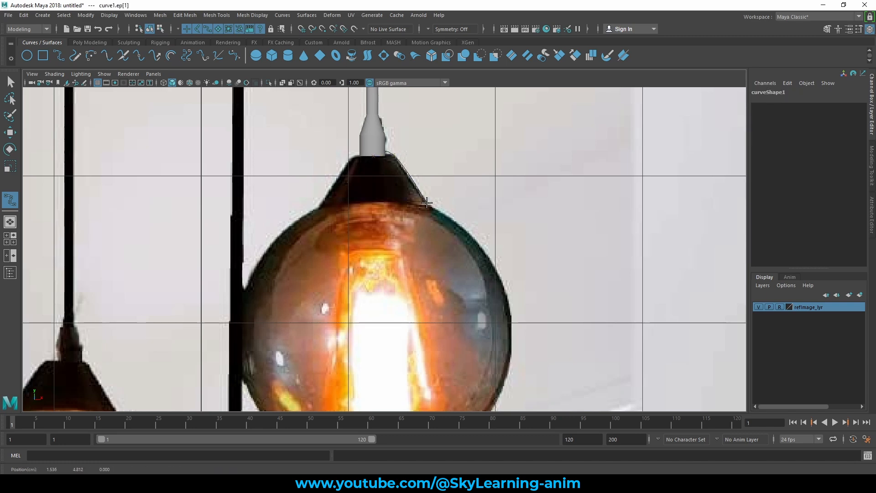
Continue the curve around the globe's right side, through its widest point, to the corner of the lower rim.
{"action": "middle_click_drag", "start_coordinate": [499, 257], "coordinate": [483, 198], "text": "alt"}
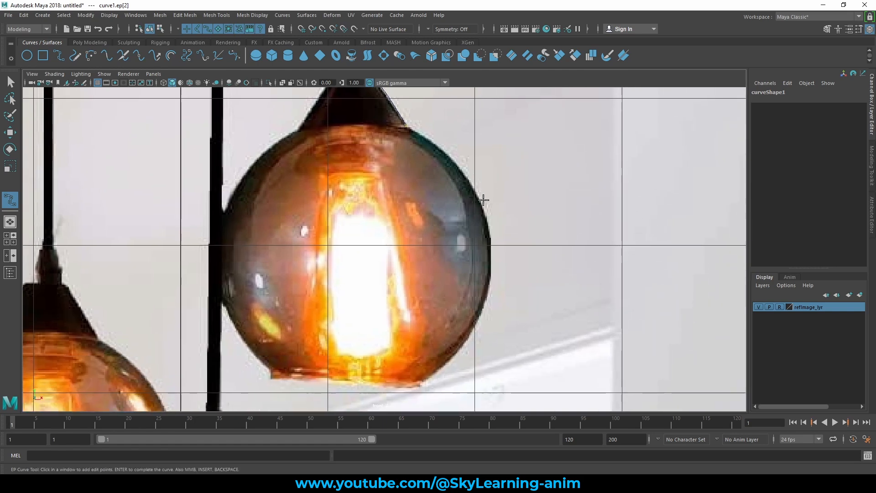
{"action": "left_click", "coordinate": [490, 242]}
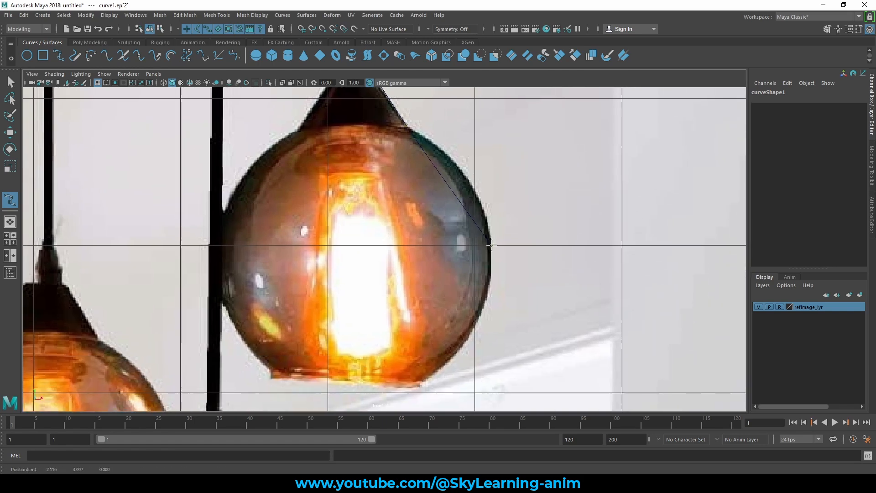
{"action": "left_click", "coordinate": [491, 245]}
{"action": "middle_click_drag", "start_coordinate": [491, 245], "coordinate": [480, 273], "text": "alt"}
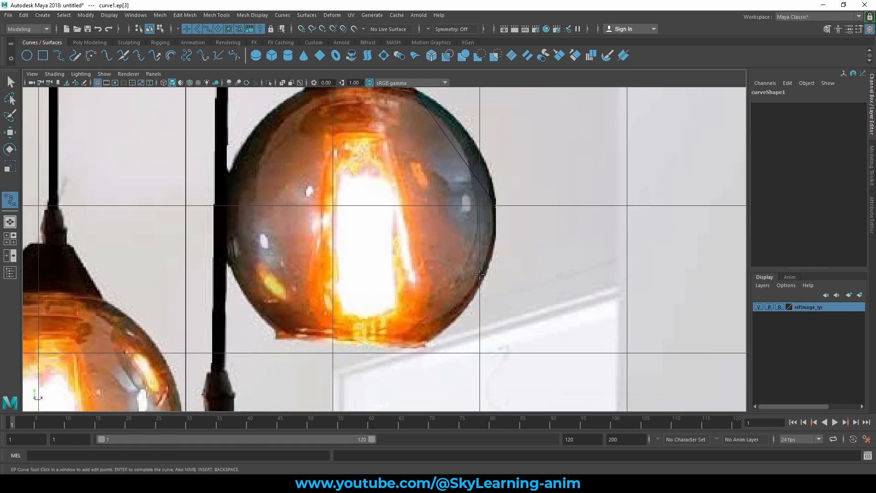
{"action": "left_click", "coordinate": [430, 340]}
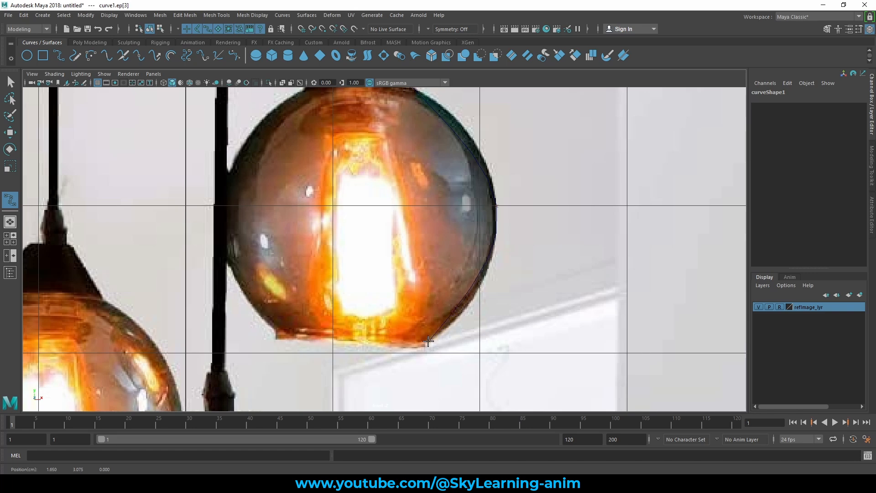
Extend the curve from the rim corner along the globe's bottom opening to the centre, complete it, and switch to the Move tool.
{"action": "middle_click_drag", "start_coordinate": [489, 334], "coordinate": [505, 287], "text": "alt"}
{"action": "right_click_drag", "start_coordinate": [505, 288], "coordinate": [551, 295], "text": "alt"}
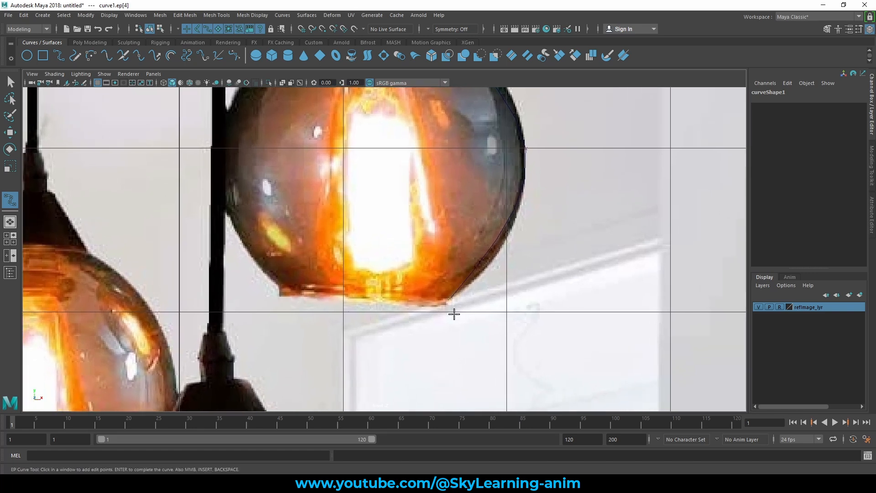
{"action": "left_click", "coordinate": [448, 306]}
{"action": "left_click", "coordinate": [372, 306]}
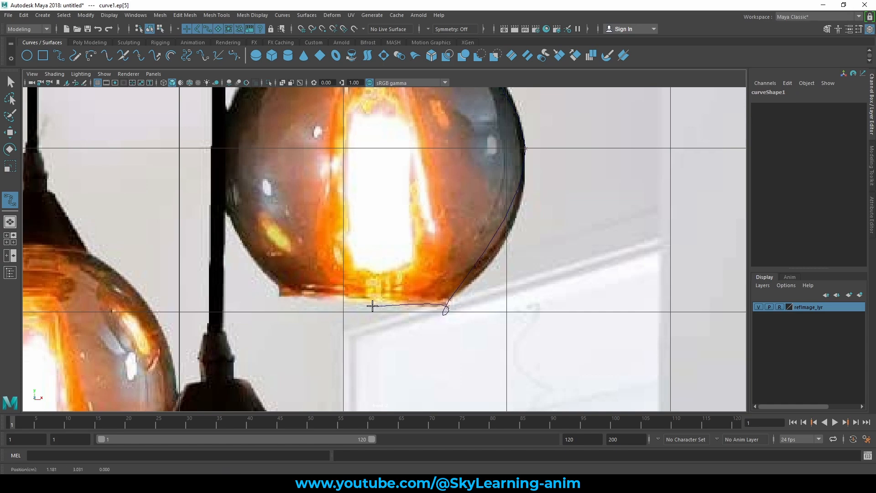
{"action": "middle_click_drag", "start_coordinate": [458, 250], "coordinate": [457, 316], "text": "alt"}
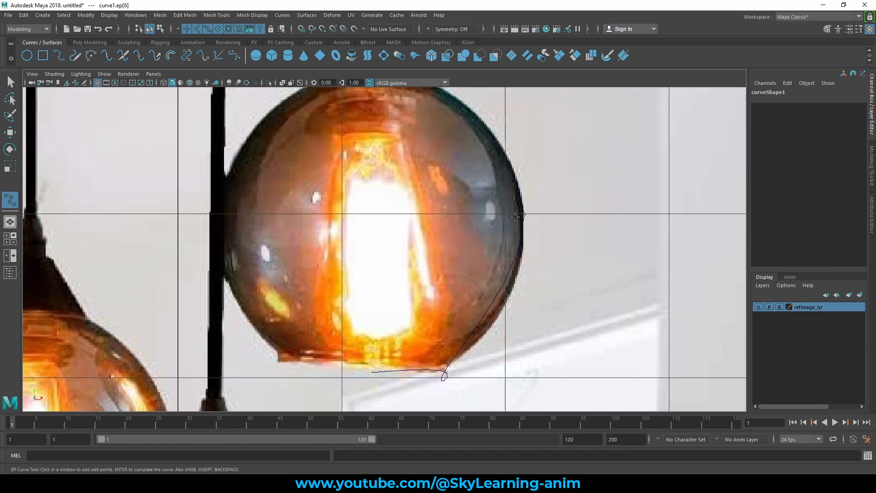
{"action": "key", "text": "Return"}
{"action": "key", "text": "w"}
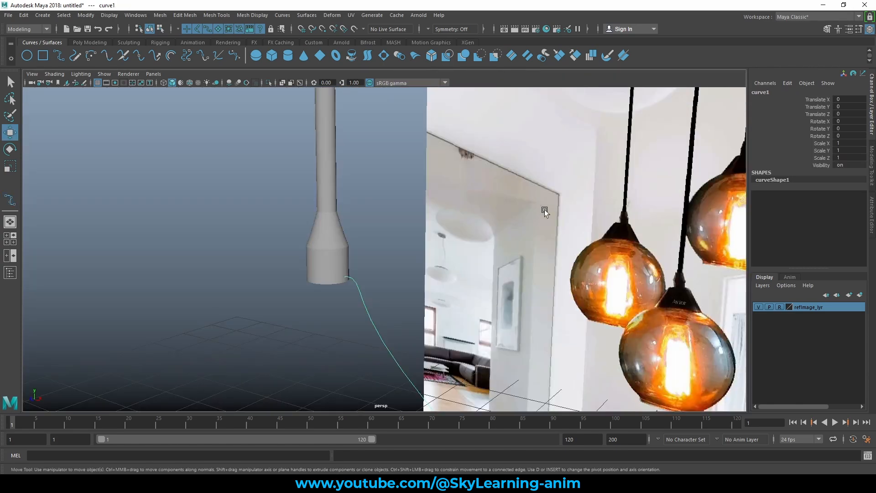
Examine the traced profile curve beneath the connector from several angles in the perspective view.
{"action": "left_click_drag", "start_coordinate": [544, 209], "coordinate": [436, 279], "text": "alt"}
{"action": "scroll", "coordinate": [492, 272], "scroll_direction": "down", "scroll_amount": 5}
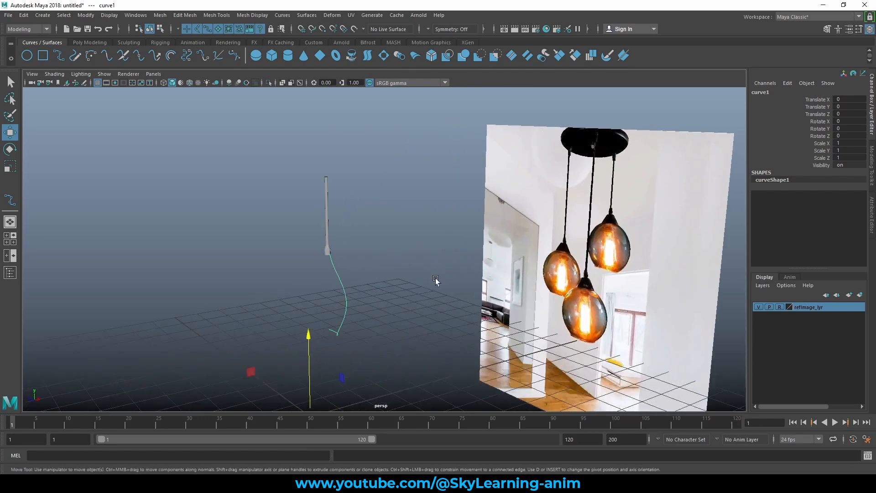
{"action": "left_click_drag", "start_coordinate": [342, 312], "coordinate": [378, 277], "text": "alt"}
{"action": "right_click_drag", "start_coordinate": [387, 268], "coordinate": [434, 289], "text": "alt"}
{"action": "middle_click_drag", "start_coordinate": [433, 289], "coordinate": [463, 239], "text": "alt"}
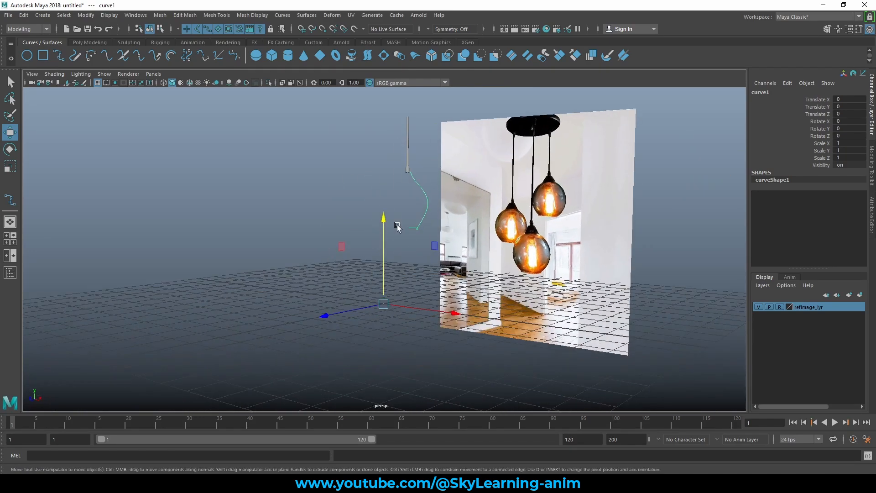
{"action": "left_click_drag", "start_coordinate": [452, 222], "coordinate": [448, 241], "text": "alt"}
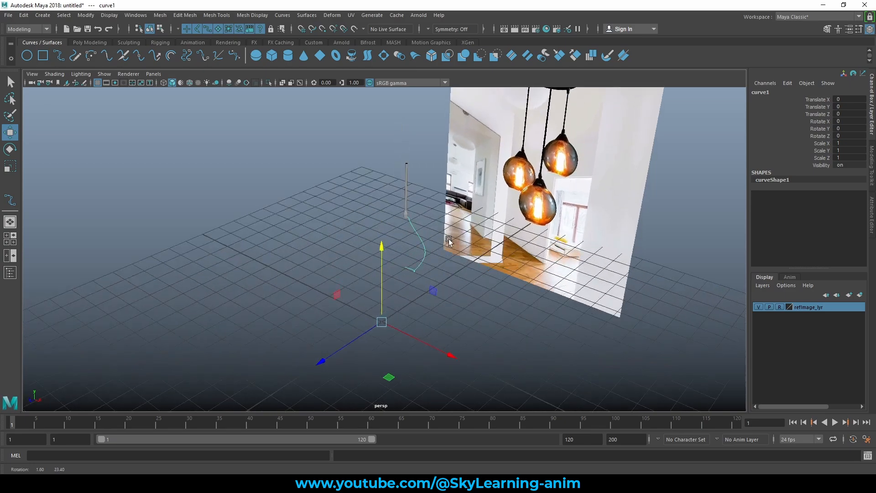
{"action": "right_click_drag", "start_coordinate": [427, 275], "coordinate": [510, 287], "text": "alt"}
{"action": "mouse_move", "coordinate": [462, 292]}
{"action": "left_mouse_down", "text": "alt"}
{"action": "mouse_move", "coordinate": [509, 278]}
{"action": "mouse_move", "coordinate": [458, 295]}
{"action": "left_mouse_up", "text": "alt"}
{"action": "right_click_drag", "start_coordinate": [457, 295], "coordinate": [492, 262], "text": "alt"}
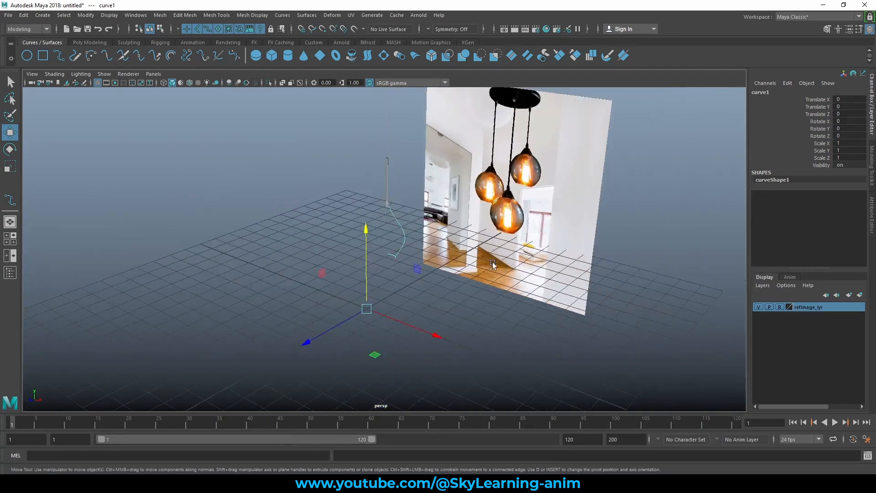
{"action": "left_click_drag", "start_coordinate": [492, 262], "coordinate": [420, 235], "text": "alt"}
{"action": "right_click_drag", "start_coordinate": [420, 235], "coordinate": [509, 260], "text": "alt"}
{"action": "left_click_drag", "start_coordinate": [509, 260], "coordinate": [413, 246], "text": "alt"}
{"action": "scroll", "coordinate": [415, 245], "scroll_direction": "up", "scroll_amount": 2}
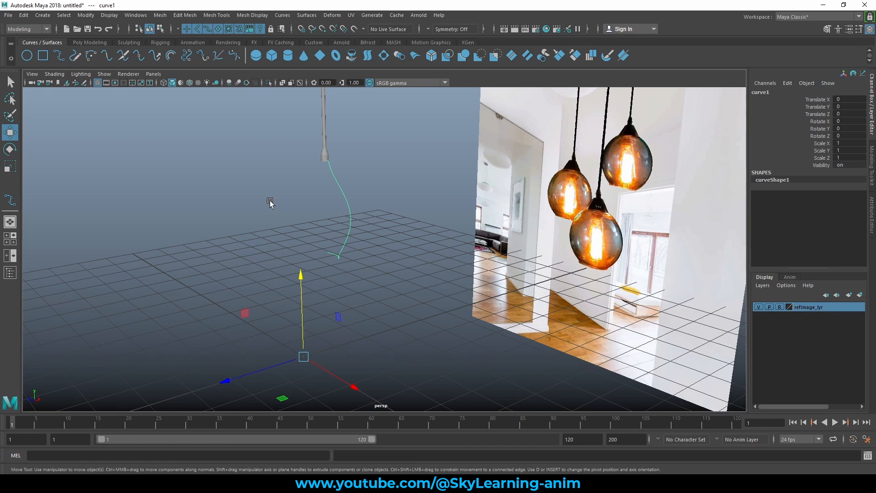
{"action": "left_click_drag", "start_coordinate": [281, 194], "coordinate": [338, 227], "text": "alt"}
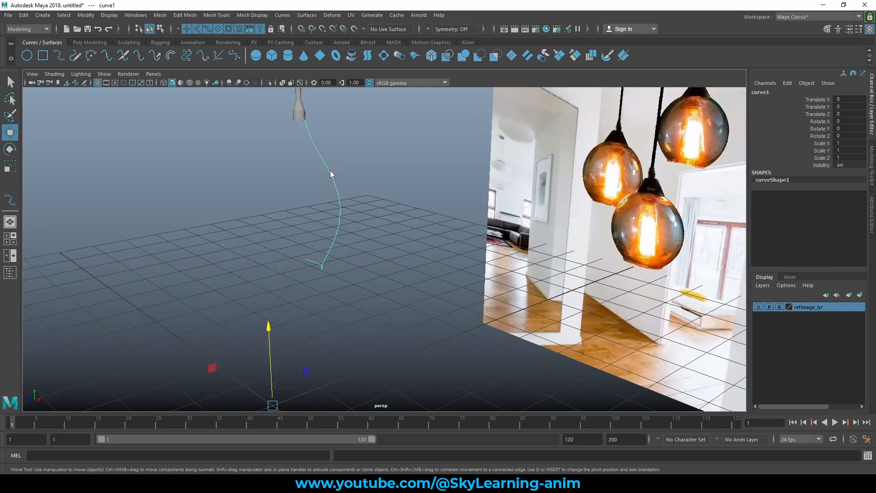
Show the curve's control vertices and nudge the one just outside the globe's lower rim corner in the front view.
{"action": "right_click_drag", "start_coordinate": [330, 171], "coordinate": [304, 172]}
{"action": "left_click_drag", "start_coordinate": [336, 223], "coordinate": [336, 283], "text": "alt"}
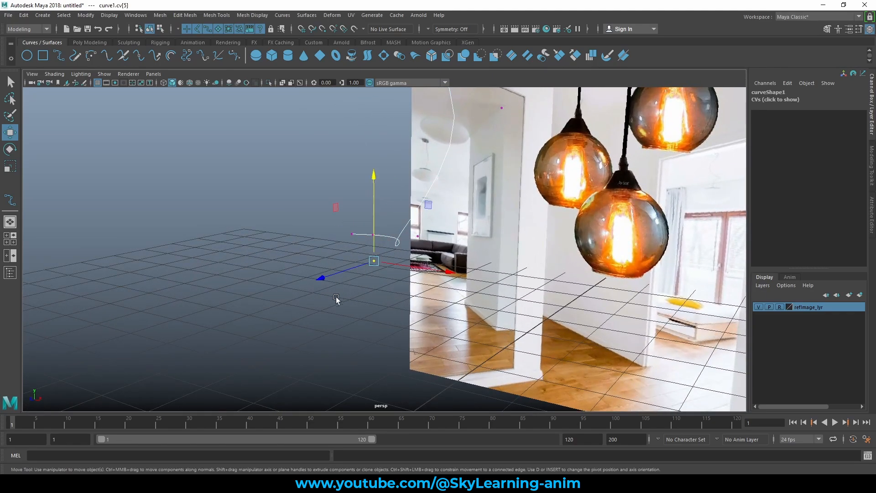
{"action": "key", "text": "space"}
{"action": "key", "text": "space"}
{"action": "middle_click_drag", "start_coordinate": [418, 358], "coordinate": [374, 267], "text": "alt"}
{"action": "scroll", "coordinate": [373, 267], "scroll_direction": "up", "scroll_amount": 2}
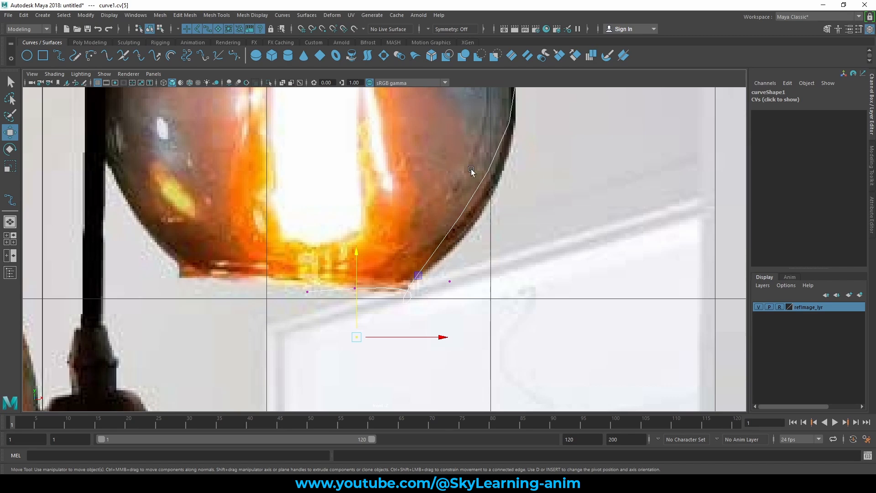
{"action": "scroll", "coordinate": [513, 149], "scroll_direction": "down", "scroll_amount": 5}
{"action": "scroll", "coordinate": [513, 149], "scroll_direction": "up", "scroll_amount": 4}
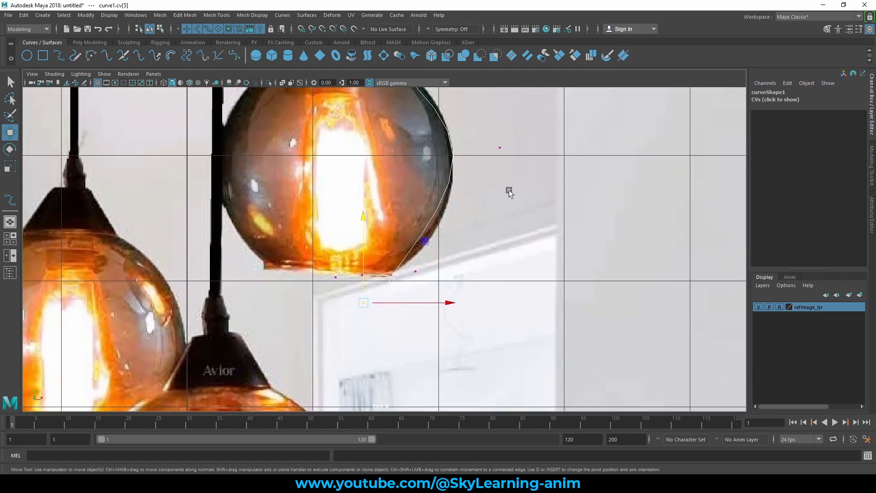
{"action": "scroll", "coordinate": [440, 273], "scroll_direction": "up", "scroll_amount": 2}
{"action": "left_click", "coordinate": [423, 277]}
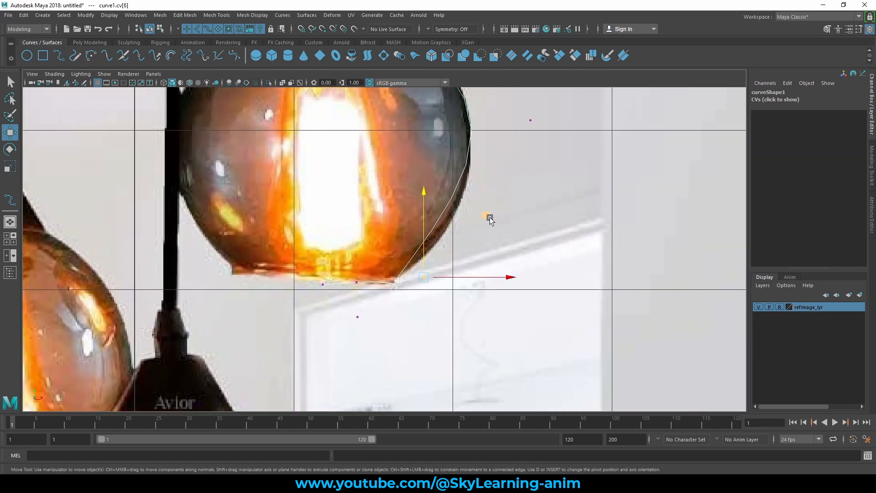
{"action": "mouse_move", "coordinate": [490, 217]}
{"action": "left_mouse_down"}
{"action": "mouse_move", "coordinate": [503, 210]}
{"action": "mouse_move", "coordinate": [488, 217]}
{"action": "left_mouse_up"}
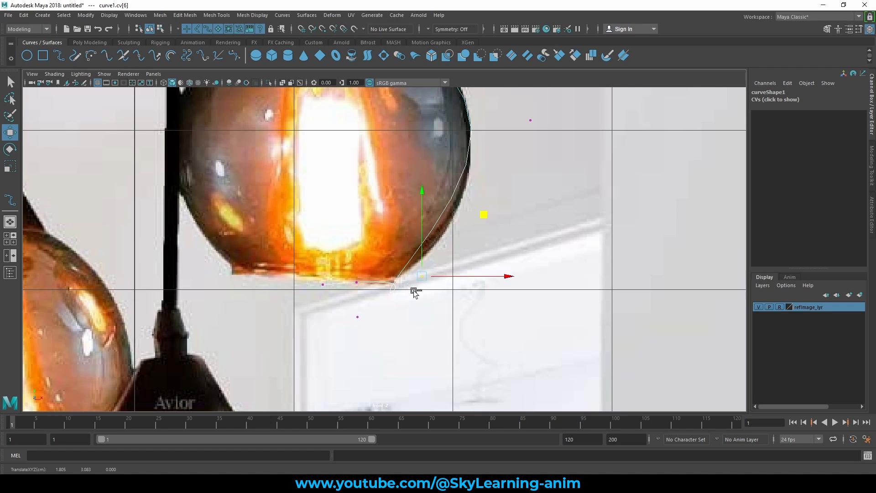
Move the lowest control vertex up to the globe's lower right side, the rim-corner vertex below the rim, and nudge the neighbouring bottom vertex.
{"action": "left_click_drag", "start_coordinate": [342, 332], "coordinate": [372, 305]}
{"action": "left_click_drag", "start_coordinate": [420, 254], "coordinate": [498, 165]}
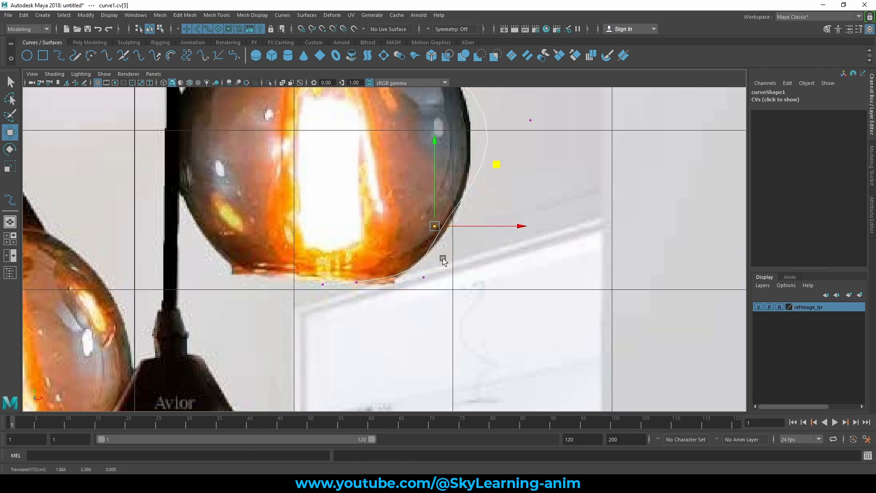
{"action": "left_click", "coordinate": [424, 277]}
{"action": "left_click_drag", "start_coordinate": [479, 218], "coordinate": [458, 237]}
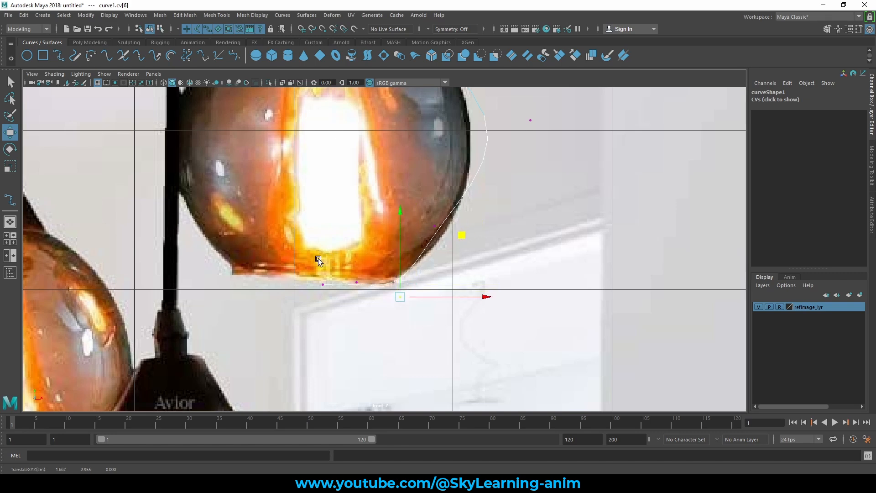
{"action": "left_click", "coordinate": [322, 283]}
{"action": "left_click_drag", "start_coordinate": [324, 256], "coordinate": [324, 254]}
Fine-tune the globe's lower-side control vertex and pull the outermost one inward and down to fit the globe's widest part.
{"action": "middle_click_drag", "start_coordinate": [476, 237], "coordinate": [454, 325], "text": "alt"}
{"action": "left_click_drag", "start_coordinate": [397, 292], "coordinate": [430, 331]}
{"action": "left_click_drag", "start_coordinate": [485, 256], "coordinate": [491, 269]}
{"action": "left_click_drag", "start_coordinate": [365, 365], "coordinate": [379, 387]}
{"action": "middle_click_drag", "start_coordinate": [554, 237], "coordinate": [551, 296], "text": "alt"}
{"action": "left_click_drag", "start_coordinate": [566, 251], "coordinate": [473, 278]}
{"action": "left_click_drag", "start_coordinate": [561, 205], "coordinate": [533, 221]}
Shift the lower-side control vertex slightly outward and raise the outermost one to follow the globe's right edge.
{"action": "middle_click_drag", "start_coordinate": [499, 142], "coordinate": [520, 233], "text": "alt"}
{"action": "left_click", "coordinate": [439, 321]}
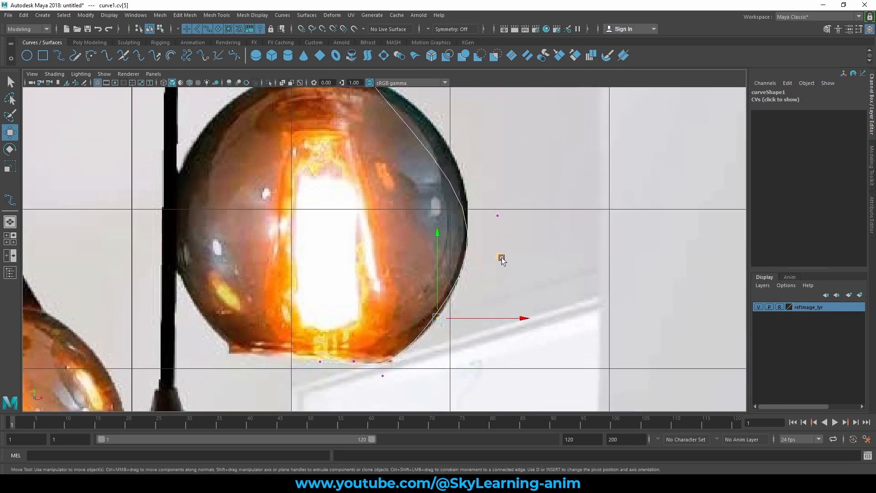
{"action": "left_click_drag", "start_coordinate": [500, 259], "coordinate": [506, 262]}
{"action": "left_click", "coordinate": [497, 216]}
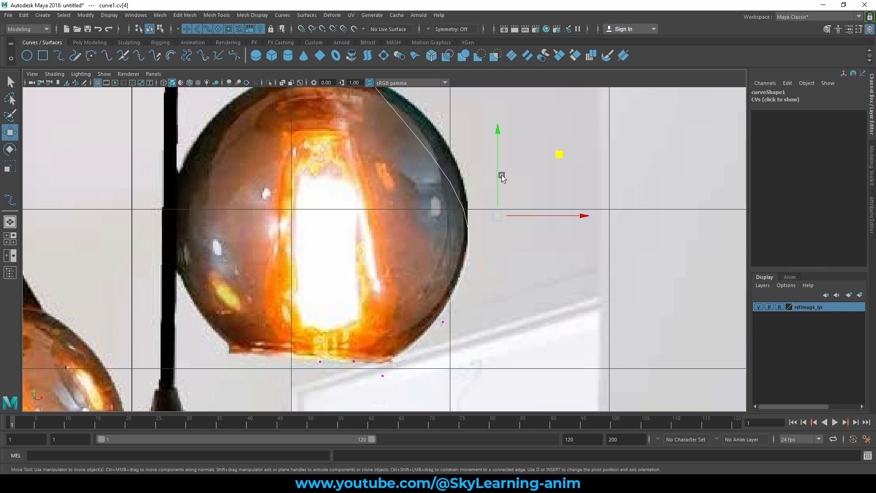
{"action": "left_click_drag", "start_coordinate": [502, 177], "coordinate": [507, 146]}
Move the control vertex near the base of the cap outward and down to where the cap's slope meets the globe.
{"action": "middle_click_drag", "start_coordinate": [507, 147], "coordinate": [558, 297], "text": "alt"}
{"action": "scroll", "coordinate": [355, 232], "scroll_direction": "up", "scroll_amount": 4}
{"action": "middle_click_drag", "start_coordinate": [473, 181], "coordinate": [480, 197], "text": "alt"}
{"action": "left_click_drag", "start_coordinate": [371, 180], "coordinate": [322, 232]}
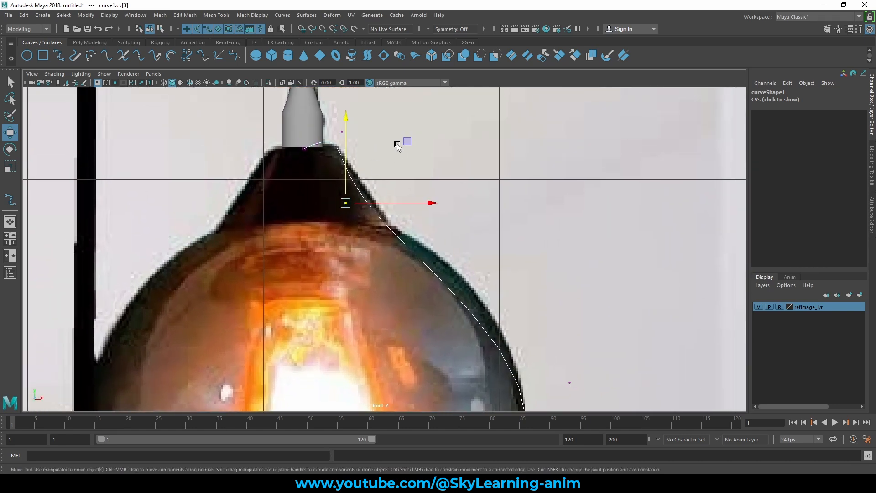
{"action": "left_click_drag", "start_coordinate": [398, 145], "coordinate": [426, 171]}
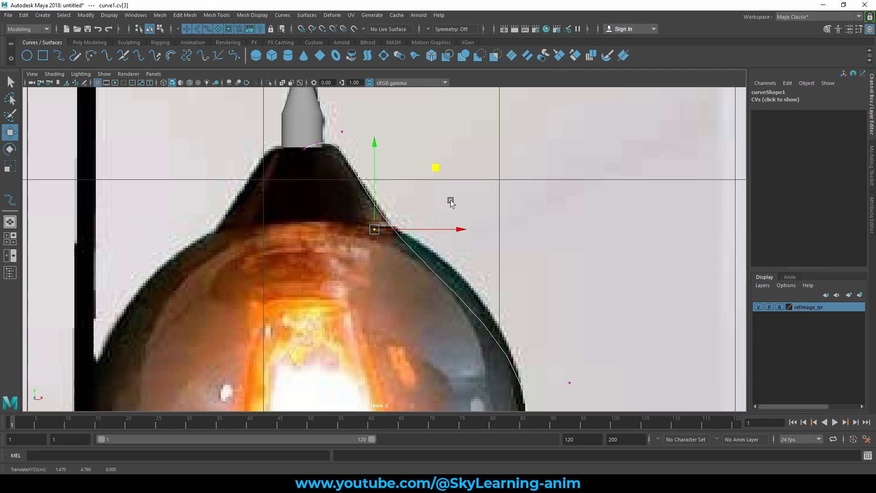
Move the control vertex at the cap's upper shoulder outward and down to match the cap's rounded top corner.
{"action": "middle_click_drag", "start_coordinate": [484, 180], "coordinate": [531, 270], "text": "alt"}
{"action": "scroll", "coordinate": [387, 258], "scroll_direction": "up", "scroll_amount": 9}
{"action": "left_click_drag", "start_coordinate": [441, 175], "coordinate": [368, 203]}
{"action": "middle_click_drag", "start_coordinate": [454, 133], "coordinate": [475, 158]}
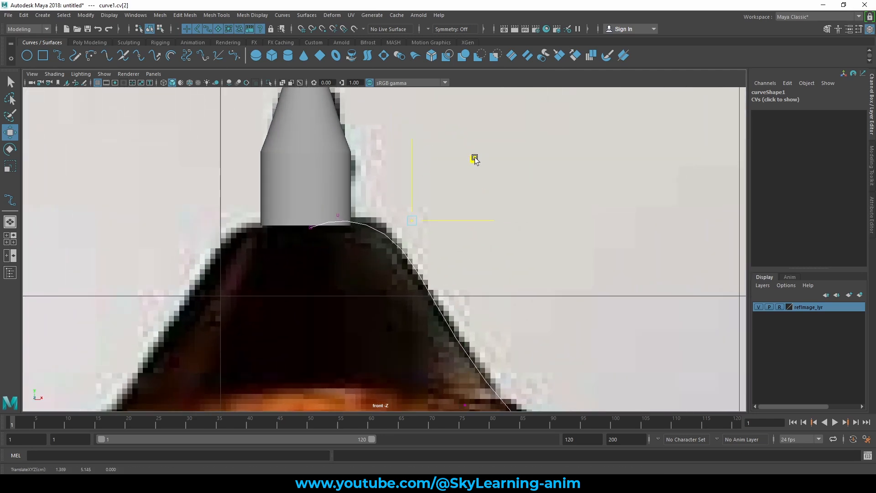
{"action": "left_click_drag", "start_coordinate": [474, 158], "coordinate": [475, 159]}
Lower the two control vertices near the cap's top together and raise the curve's end vertex slightly to the connector's base.
{"action": "left_click_drag", "start_coordinate": [326, 196], "coordinate": [423, 223]}
{"action": "left_click_drag", "start_coordinate": [378, 174], "coordinate": [378, 184]}
{"action": "scroll", "coordinate": [275, 195], "scroll_direction": "up", "scroll_amount": 1}
{"action": "left_click_drag", "start_coordinate": [275, 204], "coordinate": [308, 230]}
{"action": "left_click_drag", "start_coordinate": [298, 188], "coordinate": [298, 185]}
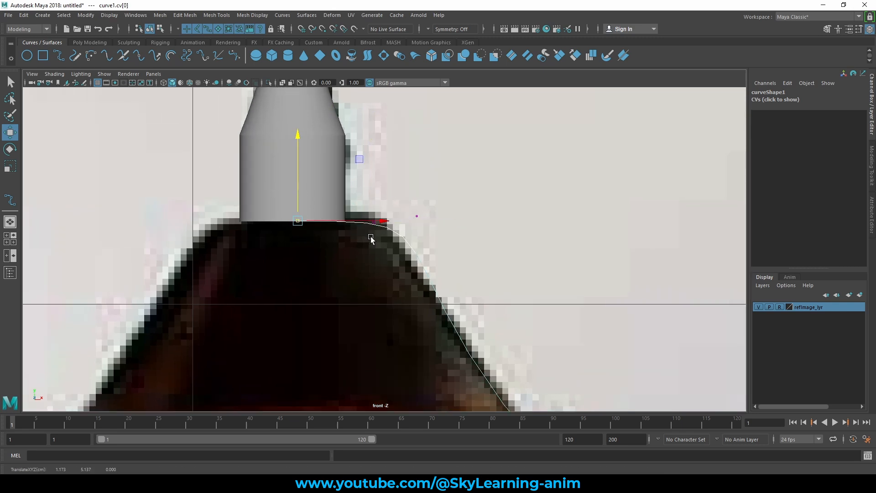
Shift the cap's shoulder control vertex inward and up so the curve hugs the cap's top corner.
{"action": "scroll", "coordinate": [371, 237], "scroll_direction": "up", "scroll_amount": 3}
{"action": "left_click_drag", "start_coordinate": [463, 173], "coordinate": [426, 212]}
{"action": "left_click_drag", "start_coordinate": [497, 137], "coordinate": [455, 120]}
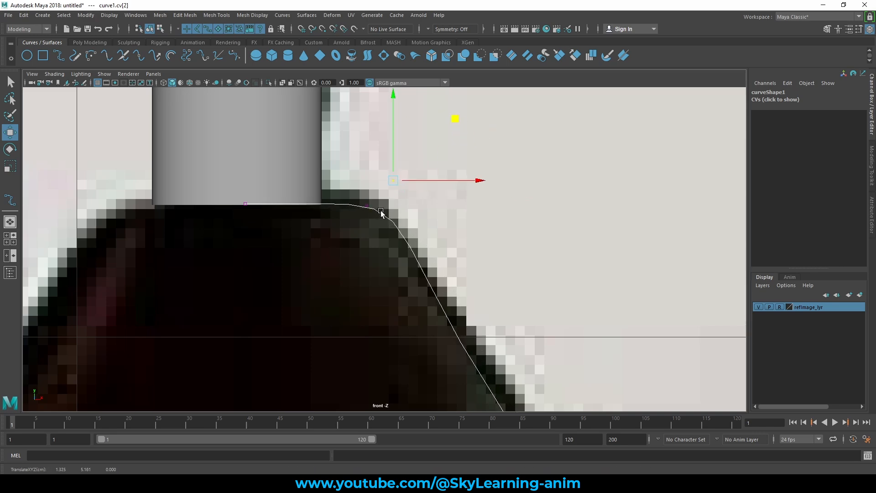
Raise the control vertex just below the globe's bottom rim slightly.
{"action": "scroll", "coordinate": [397, 235], "scroll_direction": "down", "scroll_amount": 5}
{"action": "scroll", "coordinate": [402, 248], "scroll_direction": "up", "scroll_amount": 4}
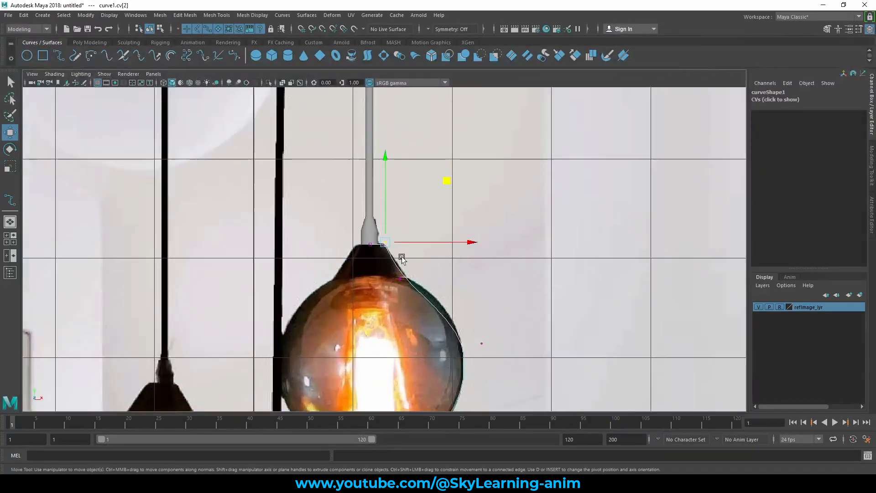
{"action": "middle_click_drag", "start_coordinate": [437, 299], "coordinate": [383, 184], "text": "alt"}
{"action": "scroll", "coordinate": [444, 306], "scroll_direction": "up", "scroll_amount": 2}
{"action": "middle_click_drag", "start_coordinate": [444, 305], "coordinate": [443, 233], "text": "alt"}
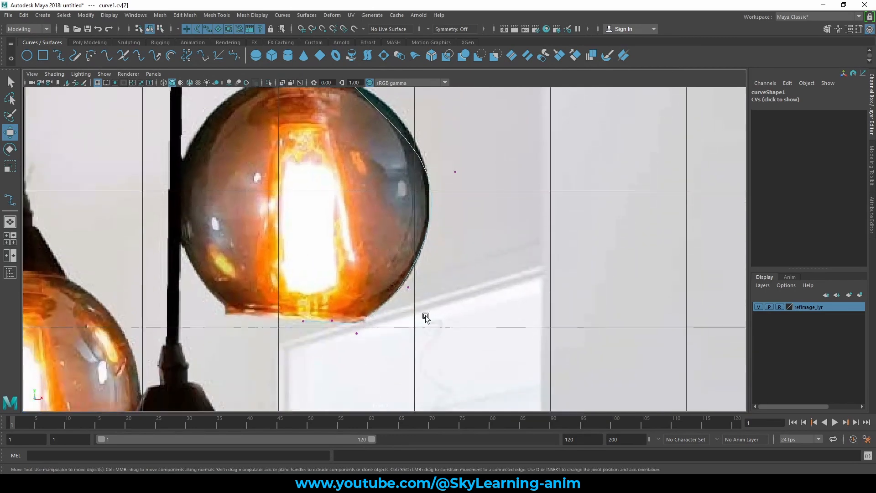
{"action": "scroll", "coordinate": [413, 324], "scroll_direction": "up", "scroll_amount": 3}
{"action": "left_click", "coordinate": [349, 356]}
{"action": "left_click_drag", "start_coordinate": [350, 336], "coordinate": [350, 326]}
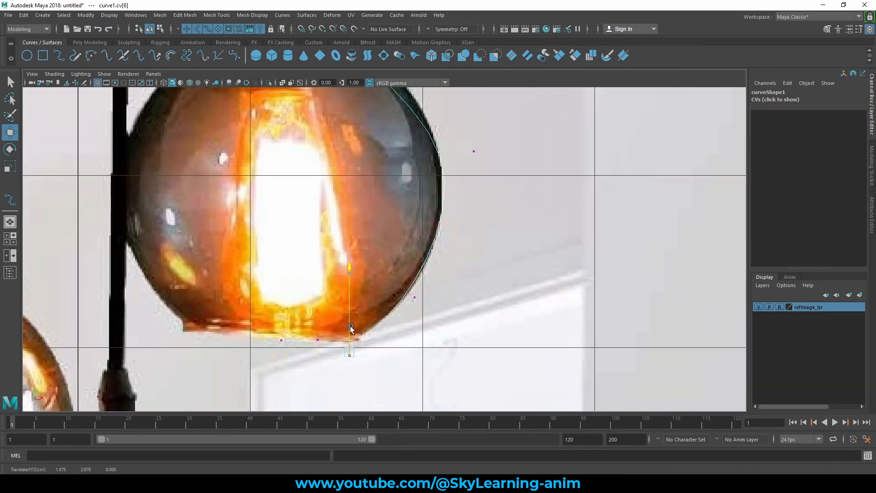
{"action": "middle_click_drag", "start_coordinate": [425, 276], "coordinate": [413, 365], "text": "alt"}
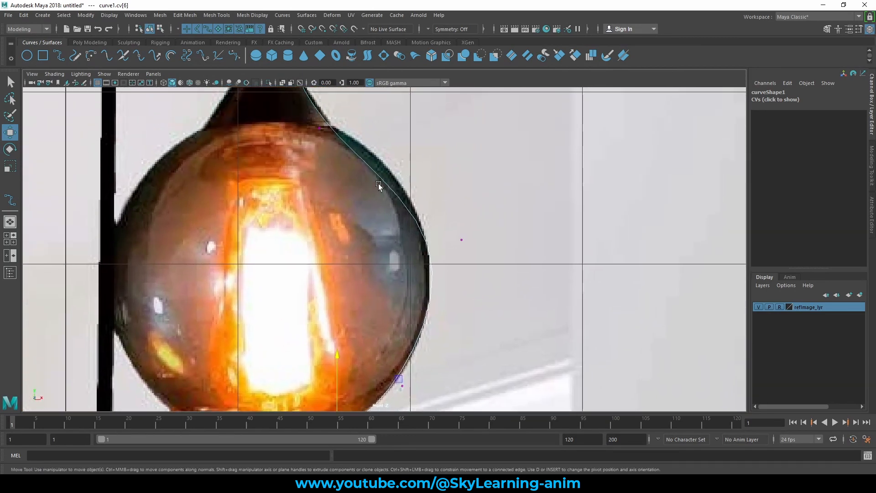
{"action": "middle_click_drag", "start_coordinate": [411, 156], "coordinate": [413, 184], "text": "alt"}
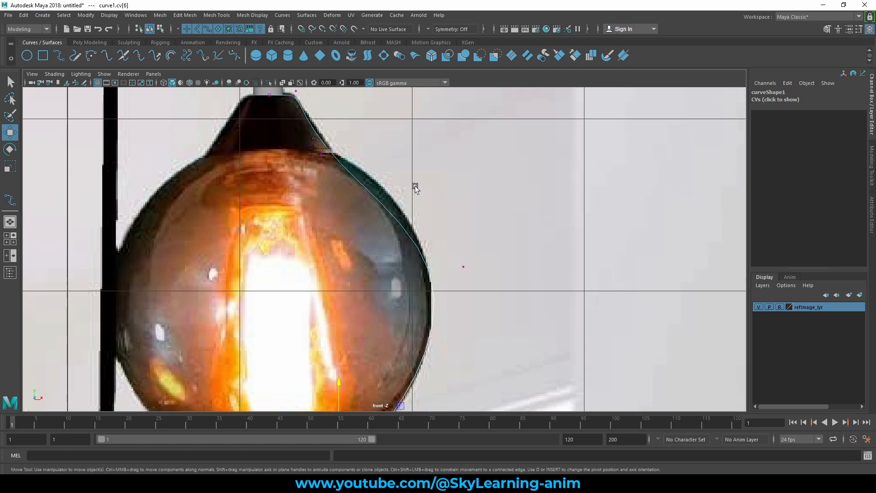
{"action": "right_click_drag", "start_coordinate": [313, 131], "coordinate": [355, 115]}
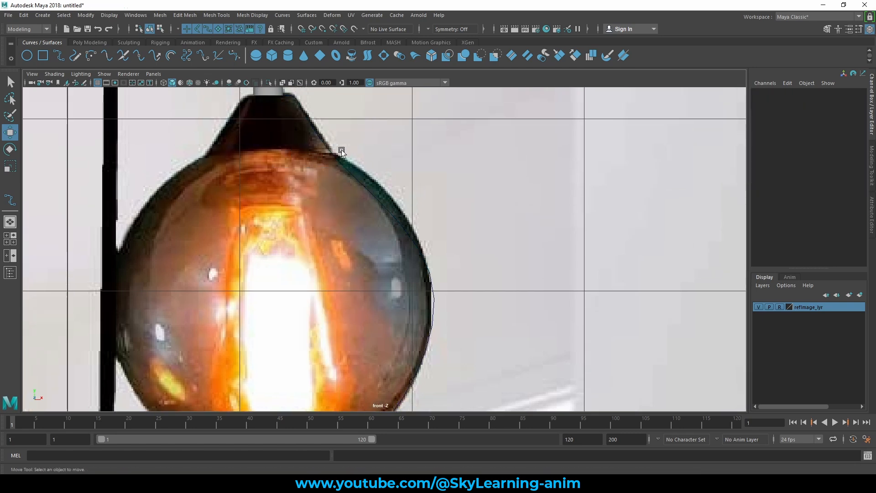
{"action": "middle_click_drag", "start_coordinate": [430, 173], "coordinate": [430, 186], "text": "alt"}
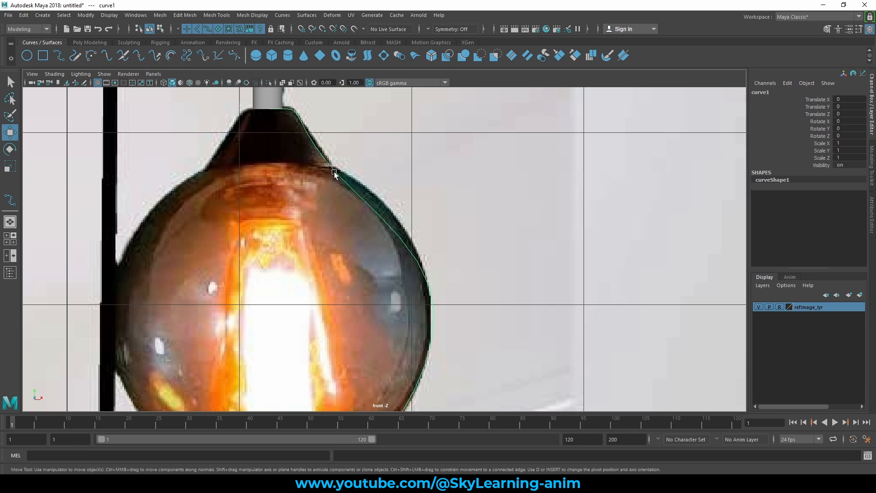
{"action": "right_click", "coordinate": [406, 156], "text": "shift"}
{"action": "right_click", "coordinate": [436, 157], "text": "shift"}
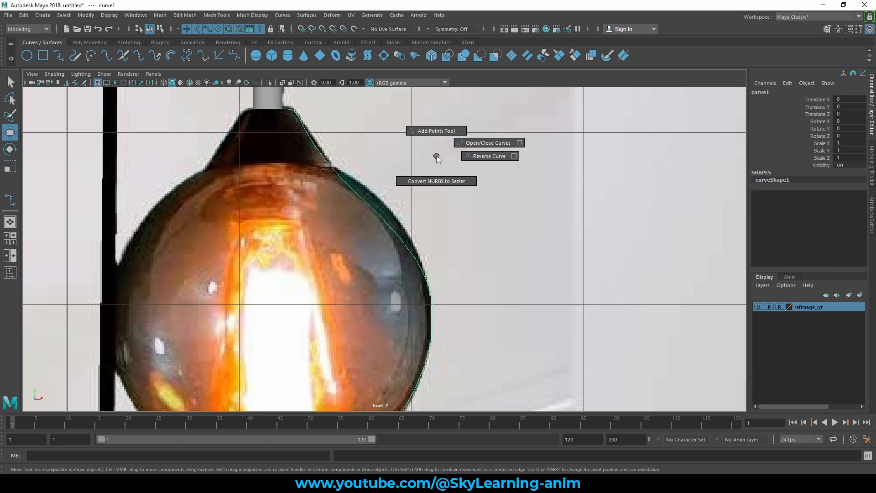
{"action": "right_click_drag", "start_coordinate": [436, 154], "coordinate": [437, 180], "text": "shift"}
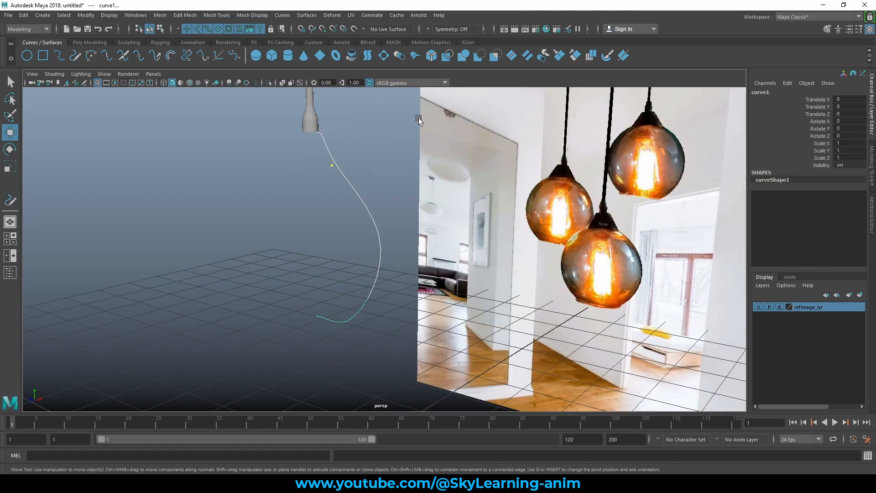
{"action": "left_click", "coordinate": [366, 153]}
{"action": "left_click", "coordinate": [332, 175]}
{"action": "right_click_drag", "start_coordinate": [352, 163], "coordinate": [313, 151]}
{"action": "left_click_drag", "start_coordinate": [320, 138], "coordinate": [327, 133], "text": "alt"}
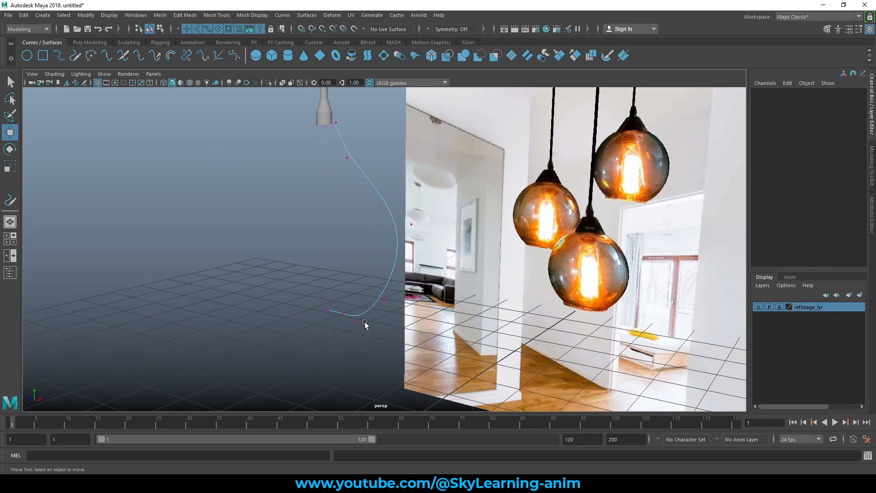
Rebuild the profile curve with default options except 11 spans, keeping the uniform type and cubic degree.
{"action": "right_click_drag", "start_coordinate": [344, 153], "coordinate": [391, 117]}
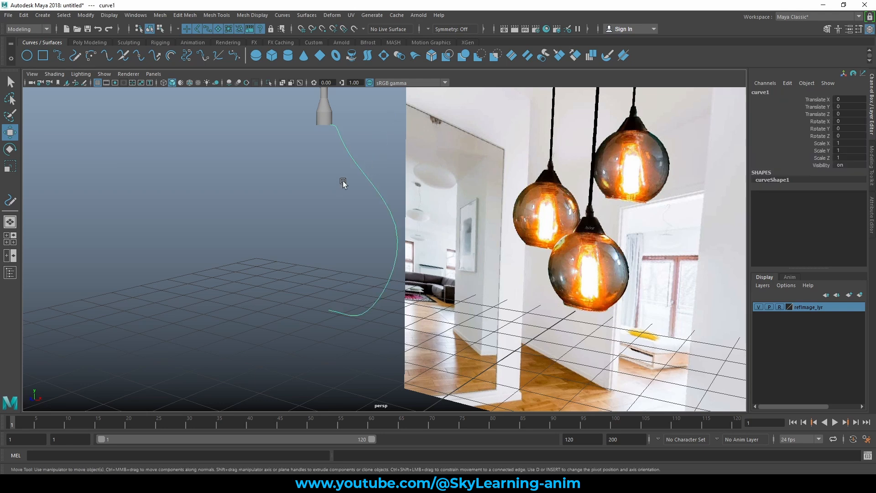
{"action": "left_click", "coordinate": [282, 15]}
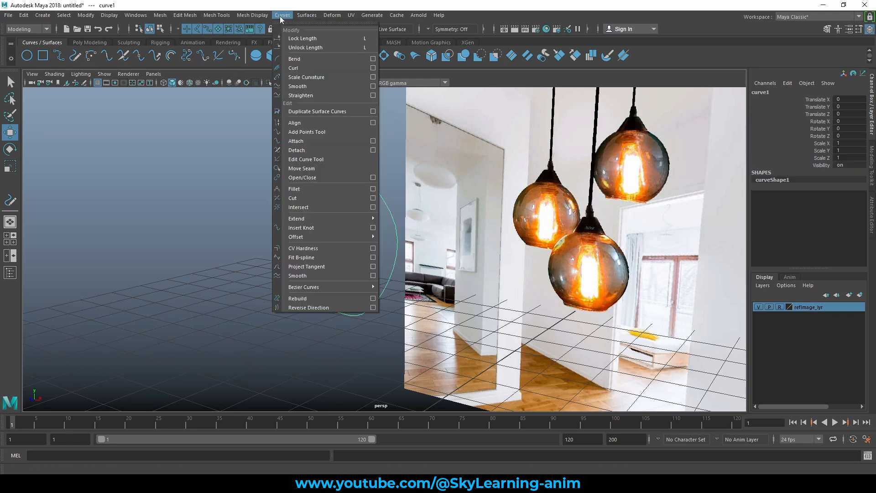
{"action": "left_click", "coordinate": [374, 300]}
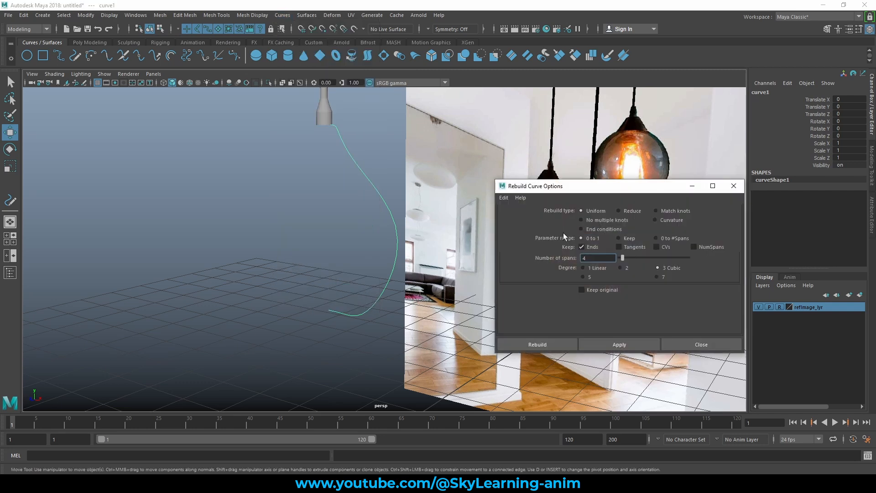
{"action": "left_click", "coordinate": [504, 197]}
{"action": "left_click", "coordinate": [516, 217]}
{"action": "type", "text": "11"}
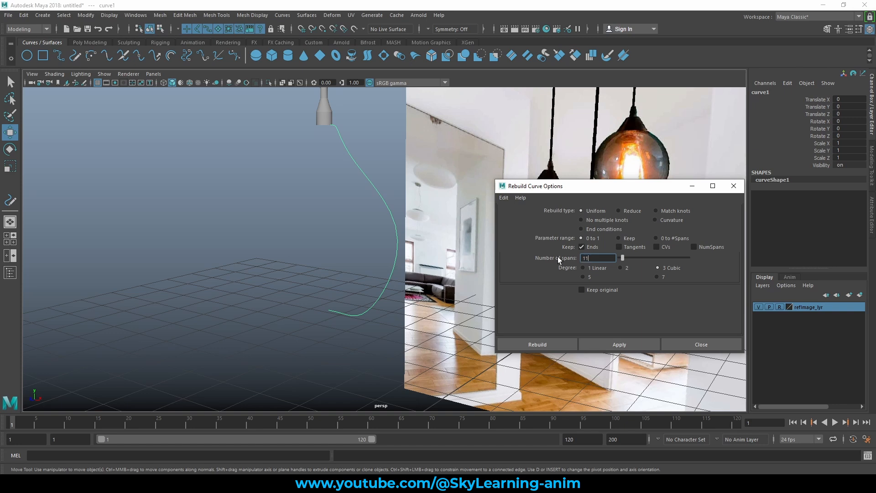
{"action": "left_click", "coordinate": [617, 343]}
{"action": "left_click", "coordinate": [701, 345]}
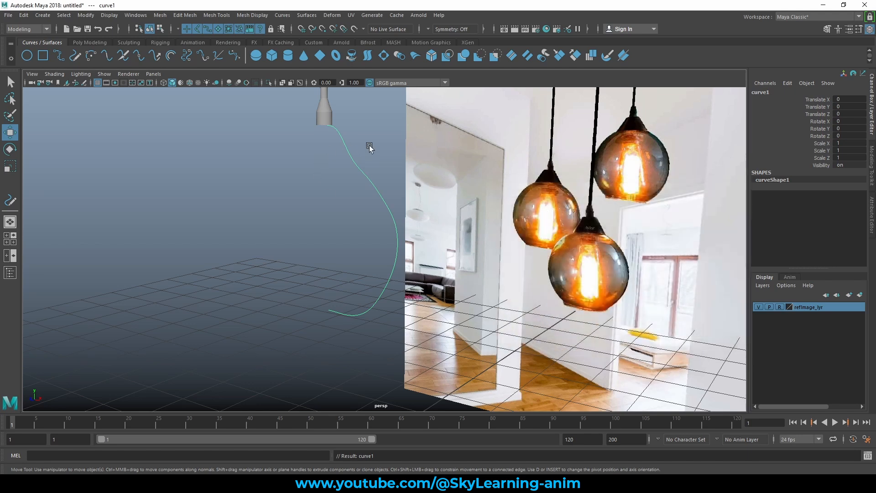
Display the rebuilt curve's control vertices and move the two on the globe's upper right side outward onto its edge.
{"action": "right_click_drag", "start_coordinate": [349, 154], "coordinate": [274, 154]}
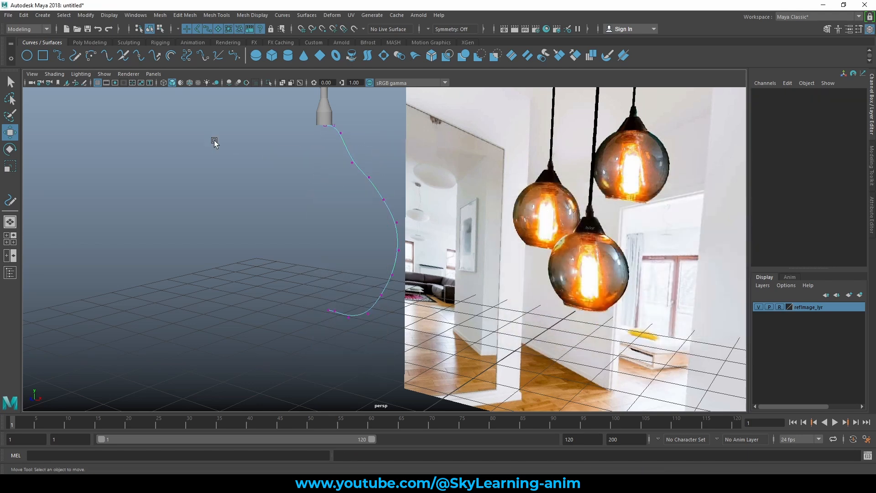
{"action": "left_click_drag", "start_coordinate": [369, 206], "coordinate": [385, 189], "text": "alt"}
{"action": "key", "text": "space"}
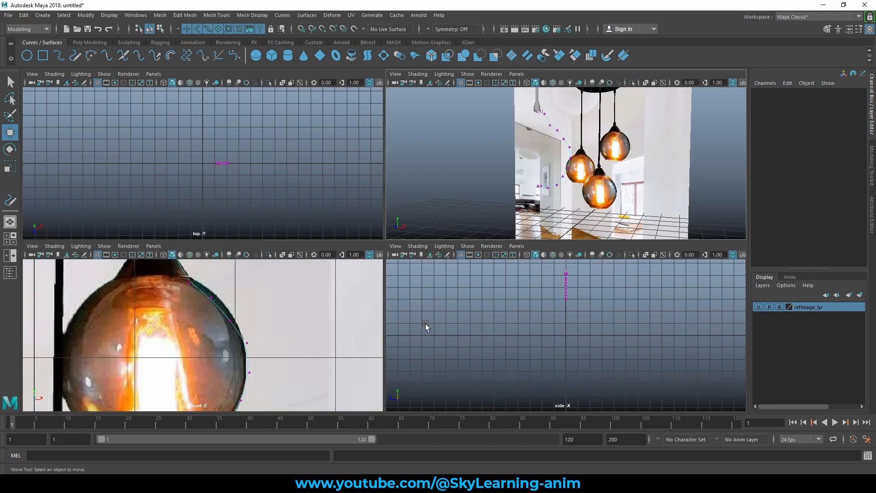
{"action": "key", "text": "space"}
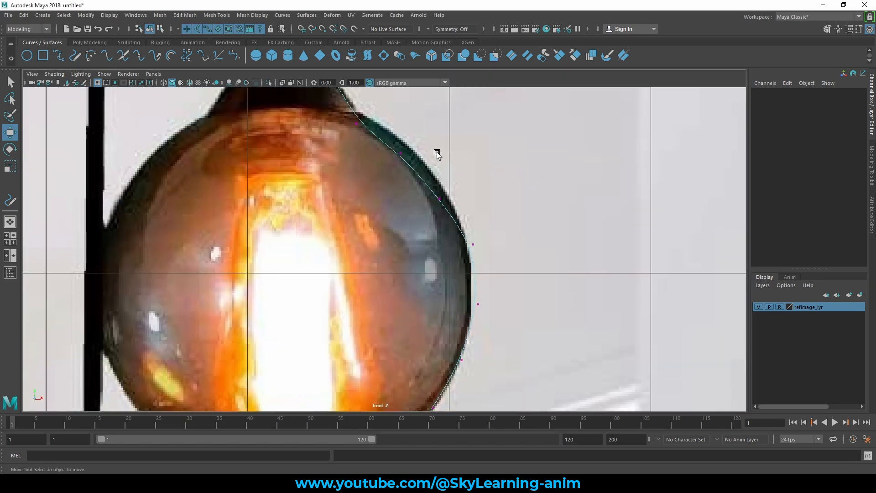
{"action": "left_click_drag", "start_coordinate": [392, 146], "coordinate": [405, 173]}
{"action": "middle_click_drag", "start_coordinate": [405, 175], "coordinate": [375, 245], "text": "alt"}
{"action": "left_click_drag", "start_coordinate": [436, 161], "coordinate": [447, 149]}
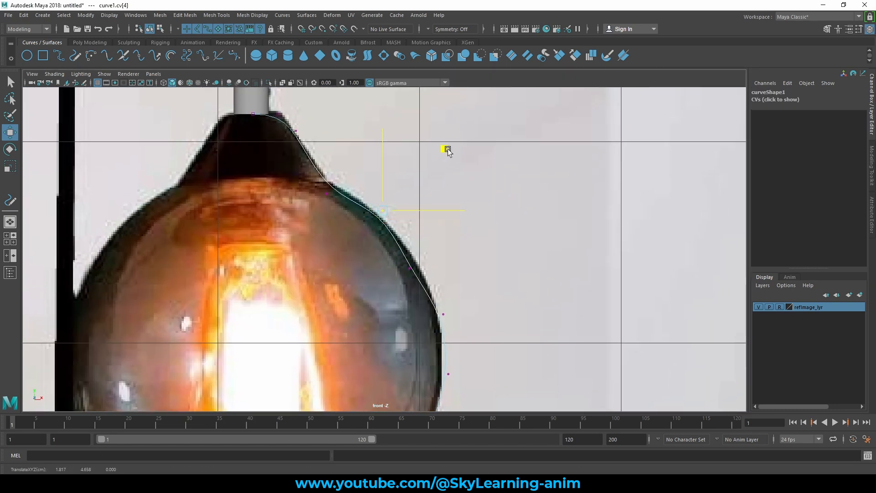
{"action": "left_click_drag", "start_coordinate": [429, 259], "coordinate": [401, 278]}
{"action": "left_click_drag", "start_coordinate": [476, 207], "coordinate": [486, 201]}
Move the control vertex where the cap meets the globe inward and the vertex on the cap's upper slope outward.
{"action": "left_click_drag", "start_coordinate": [319, 181], "coordinate": [338, 200]}
{"action": "left_click_drag", "start_coordinate": [388, 132], "coordinate": [376, 130]}
{"action": "scroll", "coordinate": [327, 171], "scroll_direction": "up", "scroll_amount": 2}
{"action": "middle_click_drag", "start_coordinate": [326, 172], "coordinate": [333, 178], "text": "alt"}
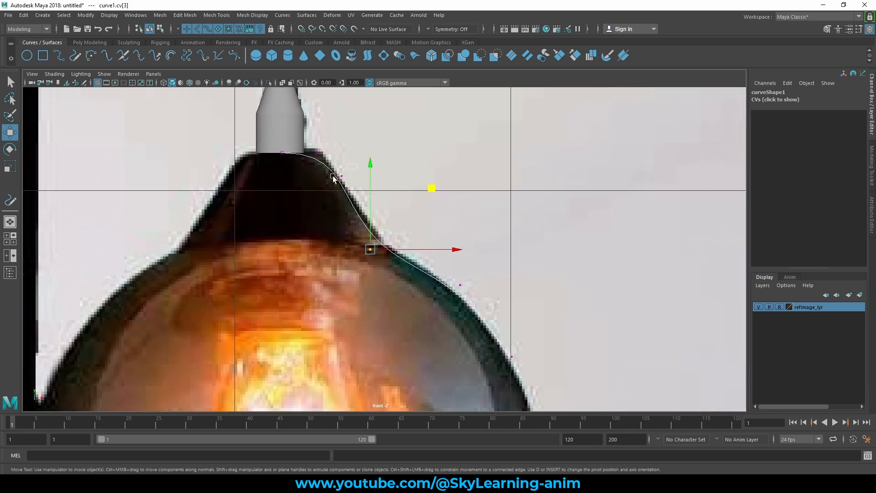
{"action": "left_click", "coordinate": [340, 176]}
{"action": "left_click", "coordinate": [395, 171]}
{"action": "left_click", "coordinate": [342, 176]}
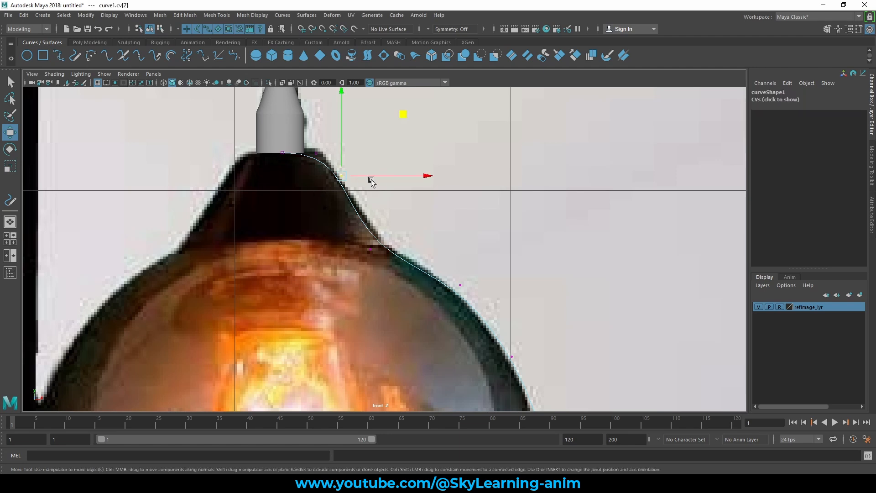
{"action": "left_click_drag", "start_coordinate": [373, 178], "coordinate": [387, 177]}
Raise the control vertex at the cap's top corner and nudge the one just below the globe's bottom rim slightly upward.
{"action": "middle_click_drag", "start_coordinate": [388, 178], "coordinate": [437, 228], "text": "alt"}
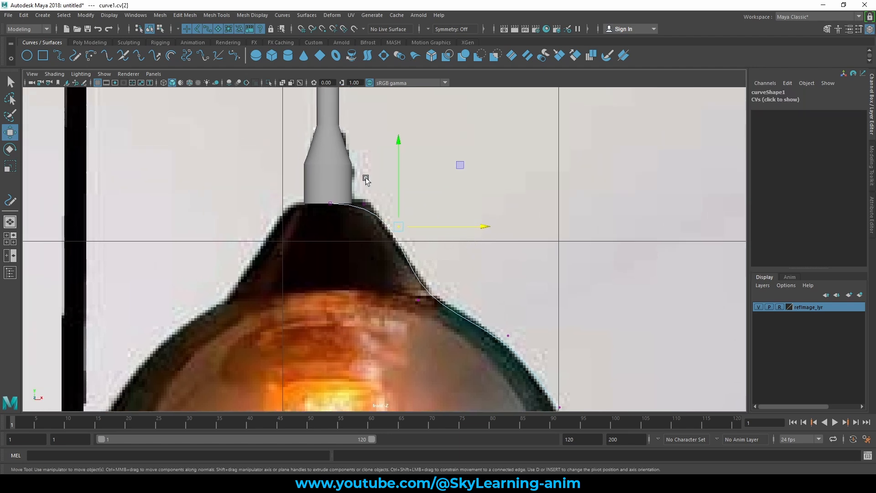
{"action": "left_click", "coordinate": [363, 204]}
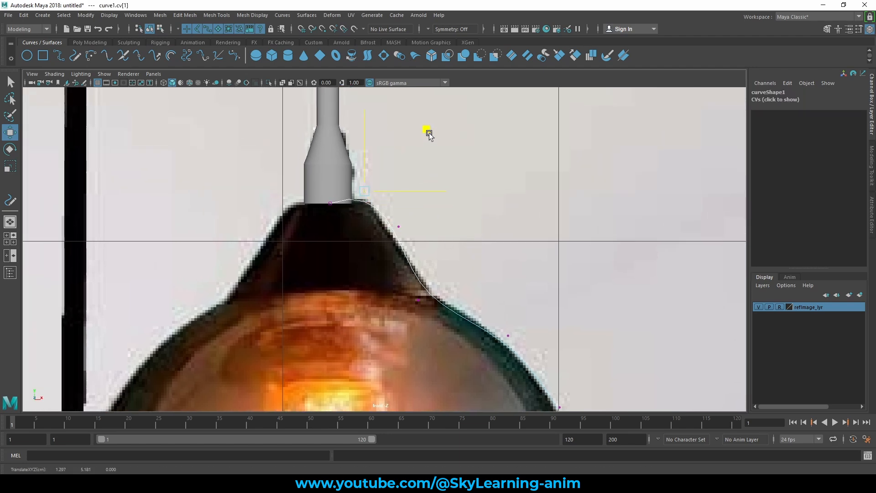
{"action": "scroll", "coordinate": [429, 190], "scroll_direction": "down", "scroll_amount": 5}
{"action": "scroll", "coordinate": [429, 190], "scroll_direction": "up", "scroll_amount": 10}
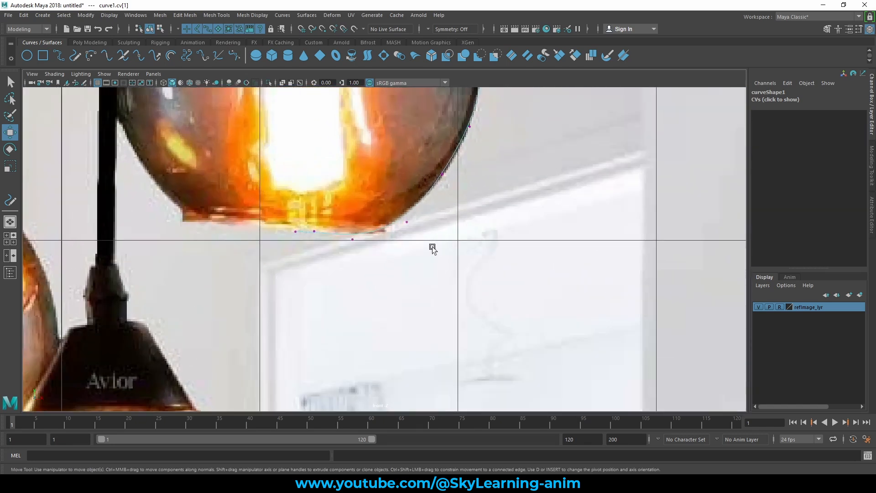
{"action": "middle_click_drag", "start_coordinate": [448, 228], "coordinate": [459, 283], "text": "alt"}
{"action": "left_click", "coordinate": [365, 280]}
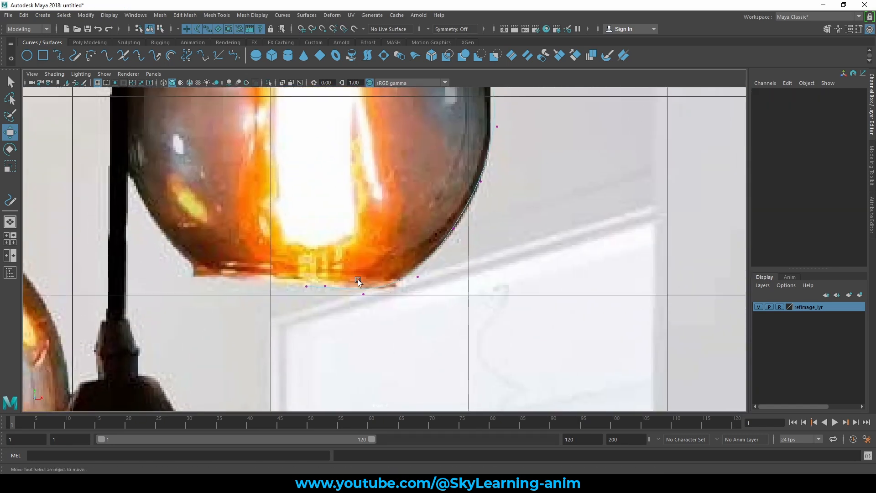
{"action": "left_click_drag", "start_coordinate": [376, 309], "coordinate": [362, 264]}
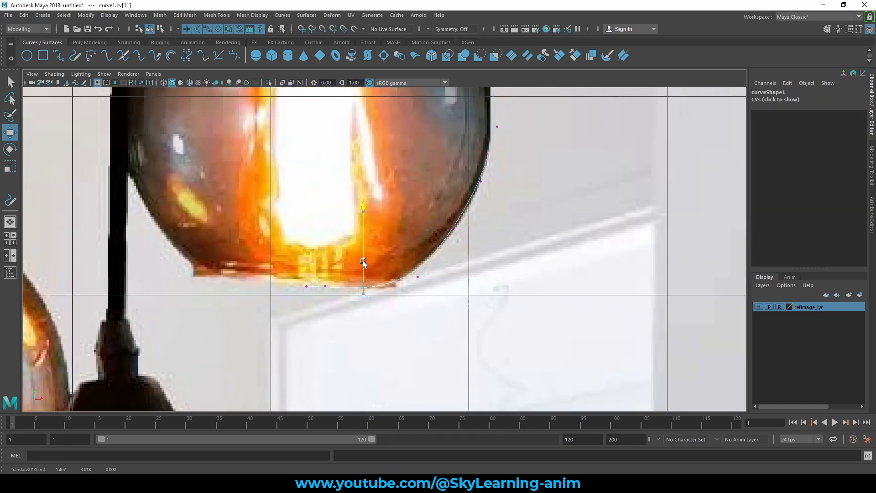
Return to the perspective view and select the whole profile curve in object mode.
{"action": "scroll", "coordinate": [363, 261], "scroll_direction": "down", "scroll_amount": 5}
{"action": "scroll", "coordinate": [432, 261], "scroll_direction": "down", "scroll_amount": 2}
{"action": "key", "text": "space"}
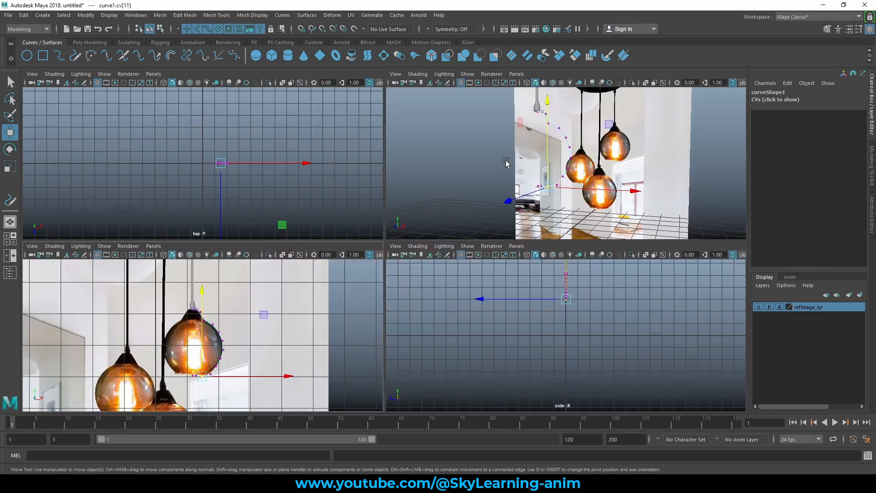
{"action": "key", "text": "space"}
{"action": "left_click_drag", "start_coordinate": [392, 190], "coordinate": [244, 239], "text": "alt"}
{"action": "left_click", "coordinate": [239, 195]}
{"action": "right_click", "coordinate": [237, 191]}
{"action": "left_click_drag", "start_coordinate": [269, 239], "coordinate": [303, 255], "text": "alt"}
{"action": "scroll", "coordinate": [312, 247], "scroll_direction": "down", "scroll_amount": 5}
{"action": "right_click_drag", "start_coordinate": [303, 254], "coordinate": [367, 280], "text": "alt"}
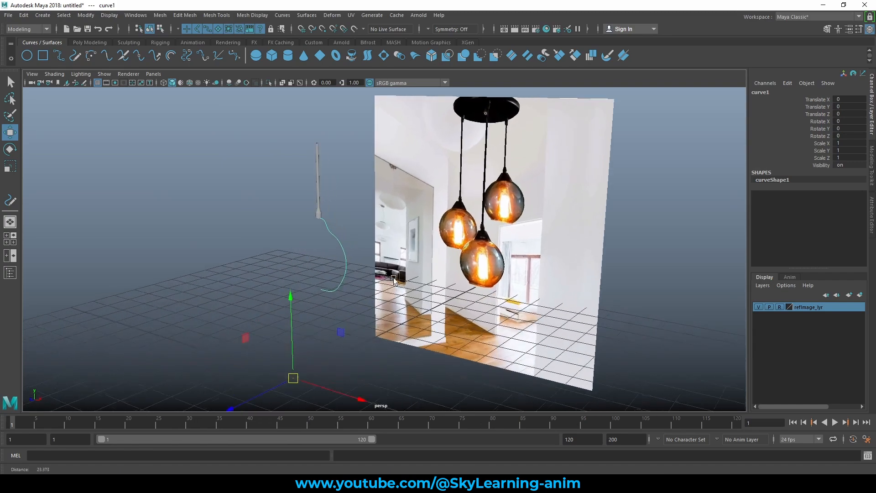
{"action": "middle_click_drag", "start_coordinate": [367, 281], "coordinate": [387, 253], "text": "alt"}
{"action": "mouse_move", "coordinate": [388, 254]}
{"action": "left_mouse_down", "text": "alt"}
{"action": "mouse_move", "coordinate": [400, 251]}
{"action": "mouse_move", "coordinate": [357, 235]}
{"action": "left_mouse_up", "text": "alt"}
{"action": "mouse_move", "coordinate": [391, 192]}
{"action": "left_mouse_down"}
{"action": "mouse_move", "coordinate": [320, 222]}
{"action": "mouse_move", "coordinate": [337, 218]}
{"action": "left_mouse_up"}
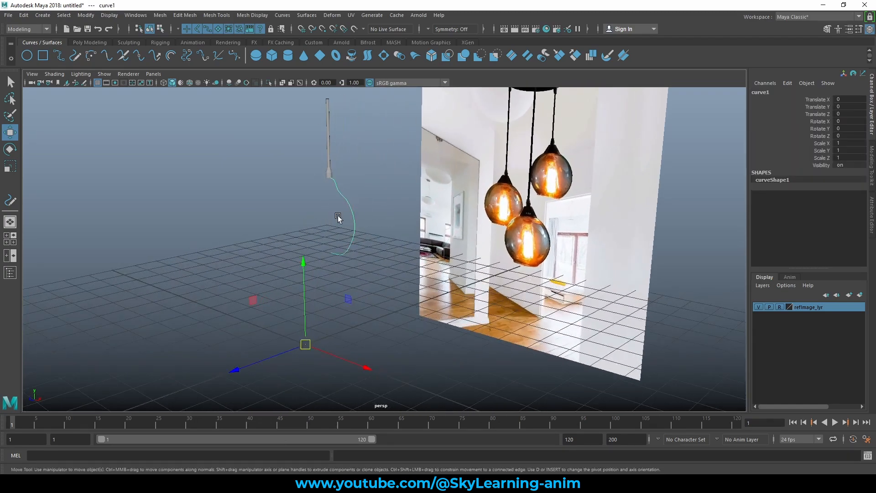
Try to revolve the profile curve into a surface around its pivot at the world origin.
{"action": "left_click", "coordinate": [352, 58]}
{"action": "mouse_move", "coordinate": [356, 183]}
{"action": "left_mouse_down", "text": "alt"}
{"action": "mouse_move", "coordinate": [364, 228]}
{"action": "mouse_move", "coordinate": [375, 189]}
{"action": "mouse_move", "coordinate": [364, 190]}
{"action": "left_mouse_up", "text": "alt"}
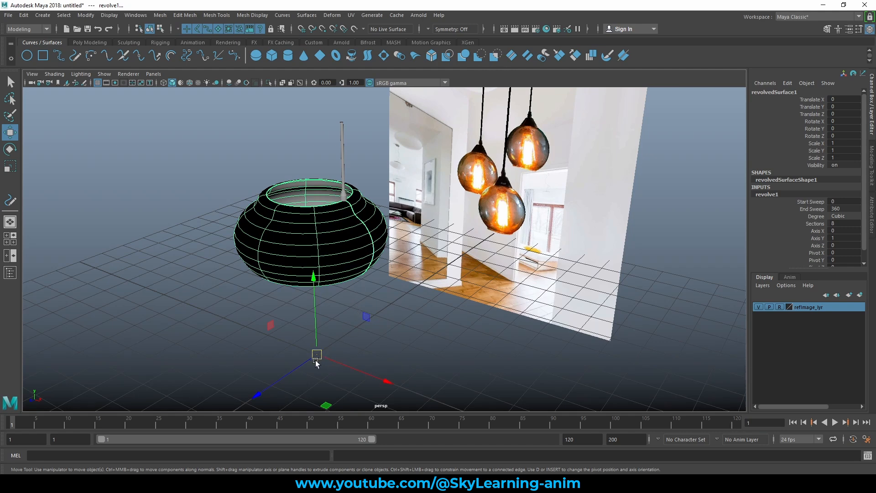
{"action": "key", "text": "ctrl+z"}
Undo the revolve and hide the reference image layer in the front view.
{"action": "left_click_drag", "start_coordinate": [375, 327], "coordinate": [353, 294], "text": "alt"}
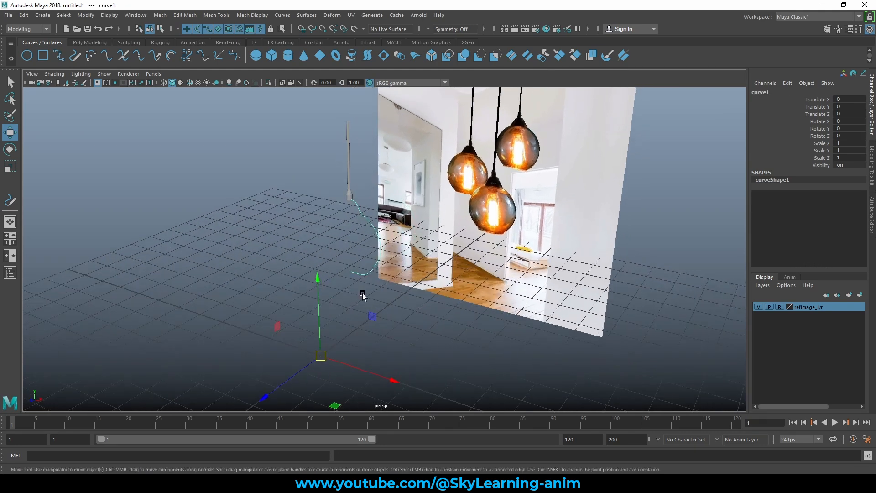
{"action": "key", "text": "space"}
{"action": "key", "text": "space"}
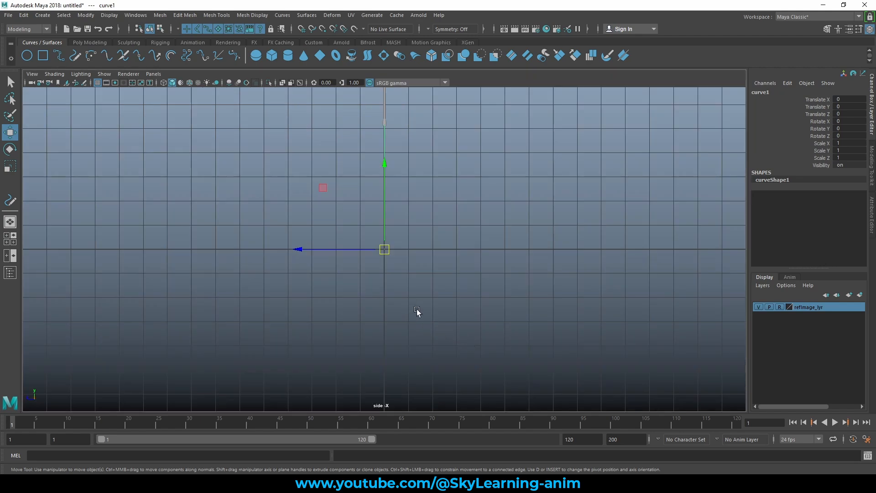
{"action": "key", "text": "space"}
{"action": "key", "text": "space"}
{"action": "scroll", "coordinate": [308, 313], "scroll_direction": "down", "scroll_amount": 8}
{"action": "middle_click_drag", "start_coordinate": [387, 338], "coordinate": [407, 291], "text": "alt"}
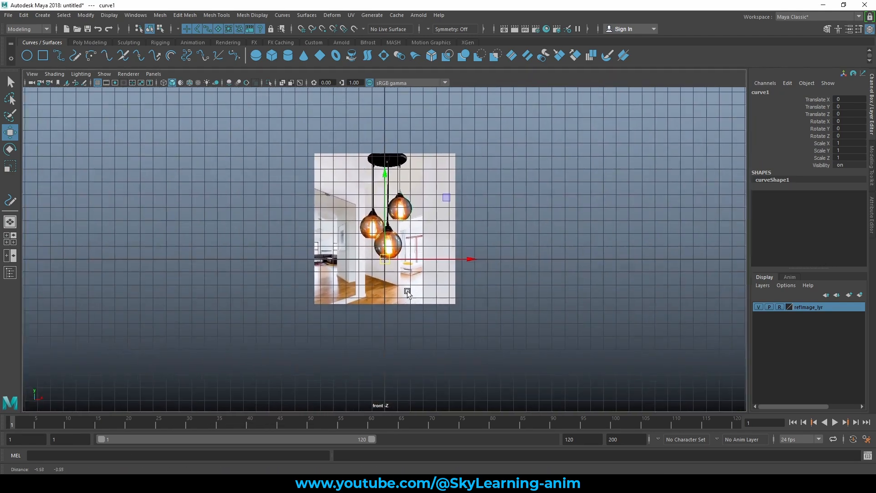
{"action": "scroll", "coordinate": [402, 291], "scroll_direction": "up", "scroll_amount": 4}
{"action": "scroll", "coordinate": [402, 292], "scroll_direction": "up", "scroll_amount": 2}
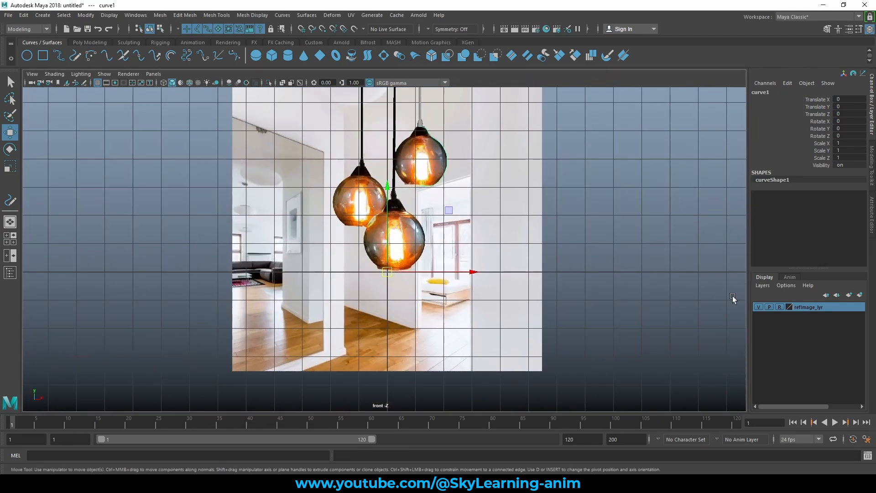
{"action": "left_click", "coordinate": [759, 306]}
{"action": "scroll", "coordinate": [368, 218], "scroll_direction": "up", "scroll_amount": 2}
{"action": "middle_click_drag", "start_coordinate": [383, 173], "coordinate": [366, 190], "text": "alt"}
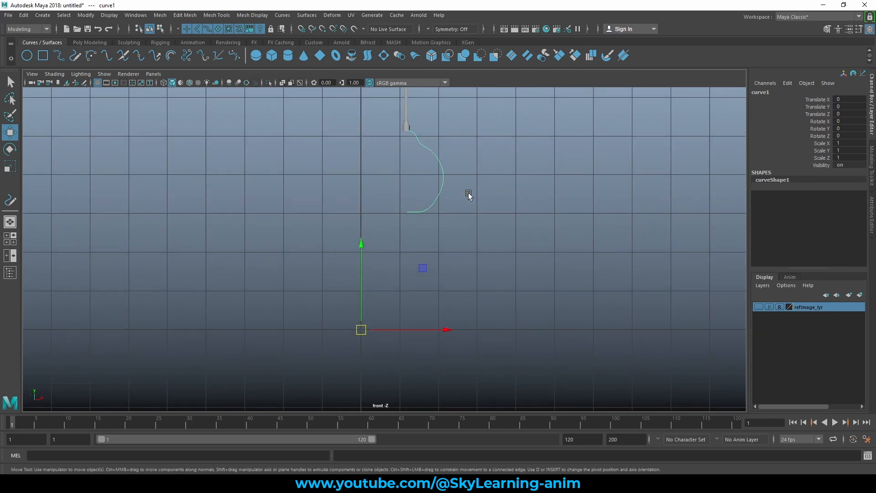
Move the profile curve's pivot onto the inner end point of its bottom edge, snapping it to the curve.
{"action": "scroll", "coordinate": [441, 244], "scroll_direction": "up", "scroll_amount": 1}
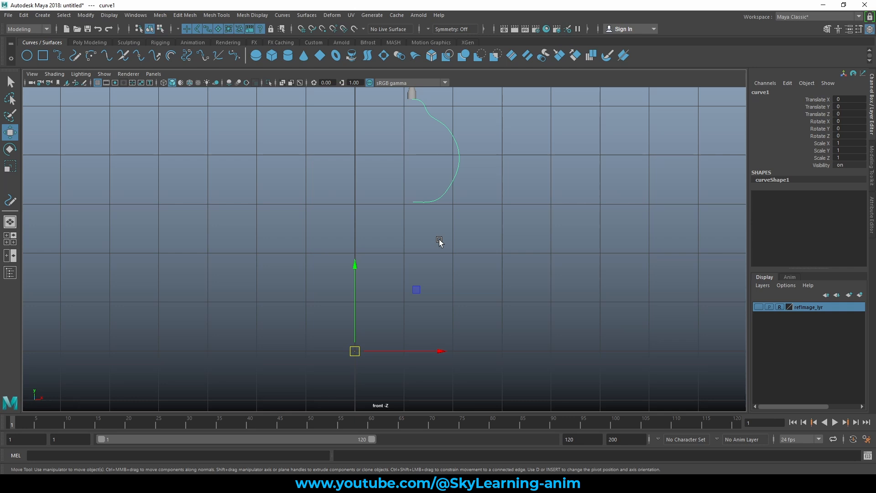
{"action": "key", "text": "d"}
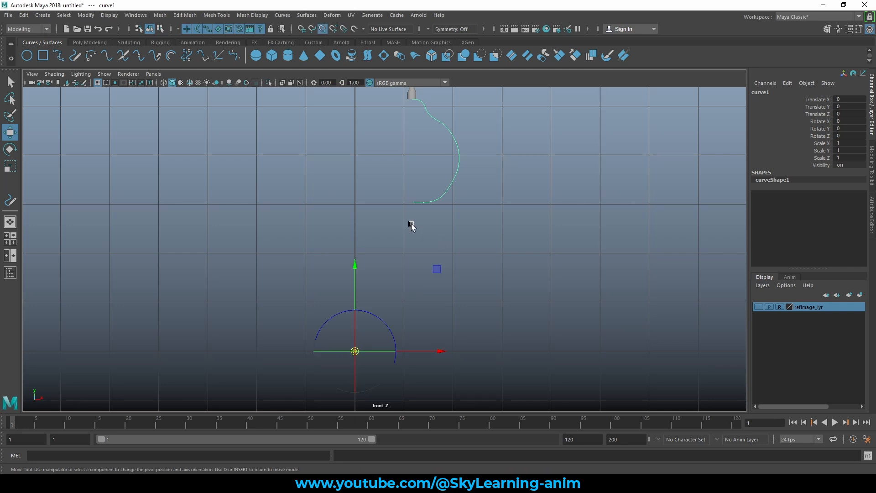
{"action": "left_click", "coordinate": [412, 203]}
{"action": "key", "text": "d"}
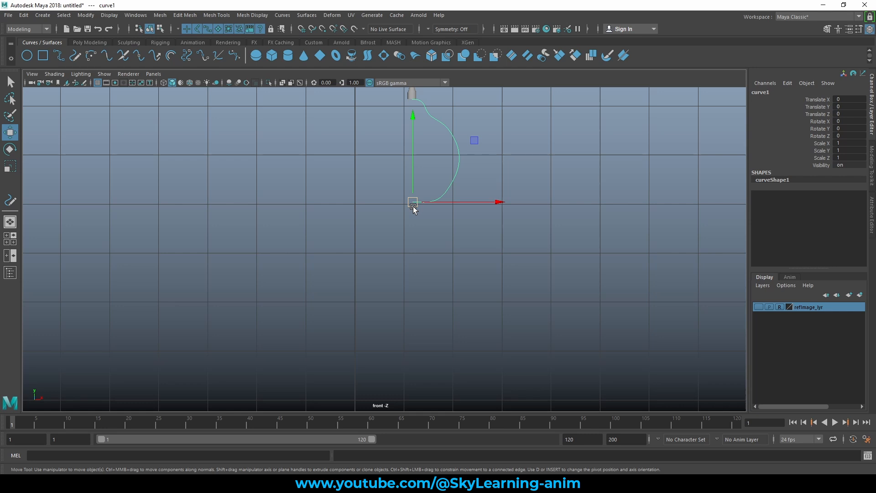
Try to revolve the profile curve around its repositioned pivot and bring the surface into the perspective view.
{"action": "middle_click_drag", "start_coordinate": [451, 223], "coordinate": [434, 269], "text": "alt"}
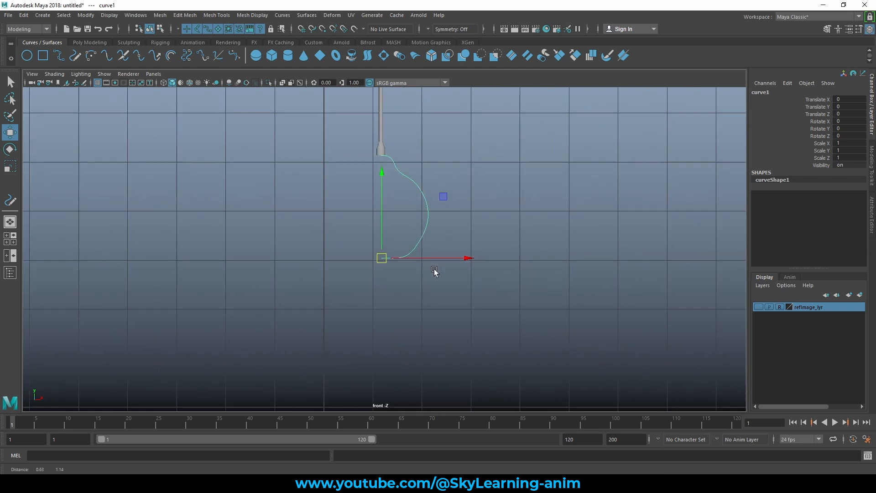
{"action": "scroll", "coordinate": [427, 267], "scroll_direction": "up", "scroll_amount": 3}
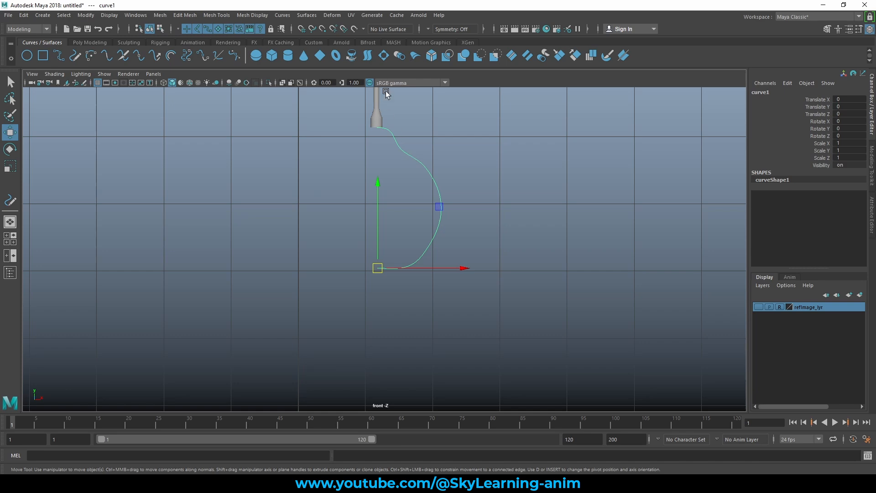
{"action": "left_click", "coordinate": [351, 56]}
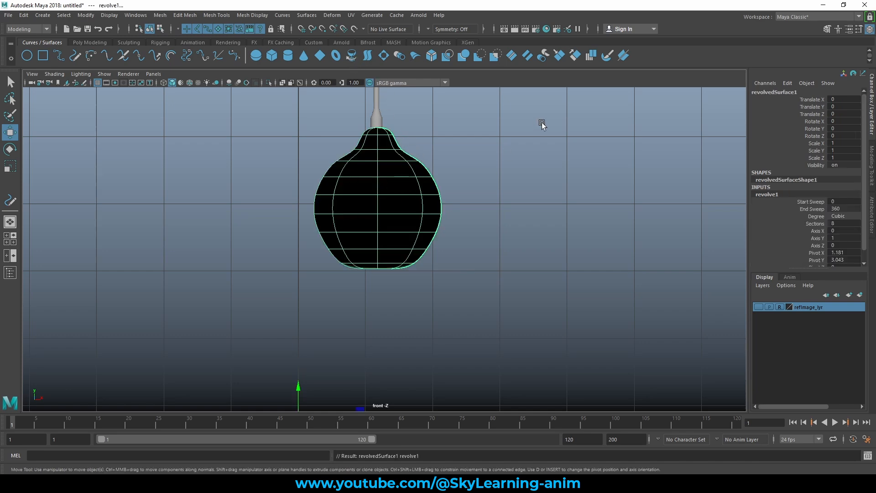
{"action": "key", "text": "space"}
{"action": "key", "text": "space"}
{"action": "left_click_drag", "start_coordinate": [495, 179], "coordinate": [399, 150], "text": "alt"}
{"action": "scroll", "coordinate": [412, 194], "scroll_direction": "up", "scroll_amount": 3}
{"action": "middle_click_drag", "start_coordinate": [399, 150], "coordinate": [407, 285], "text": "alt"}
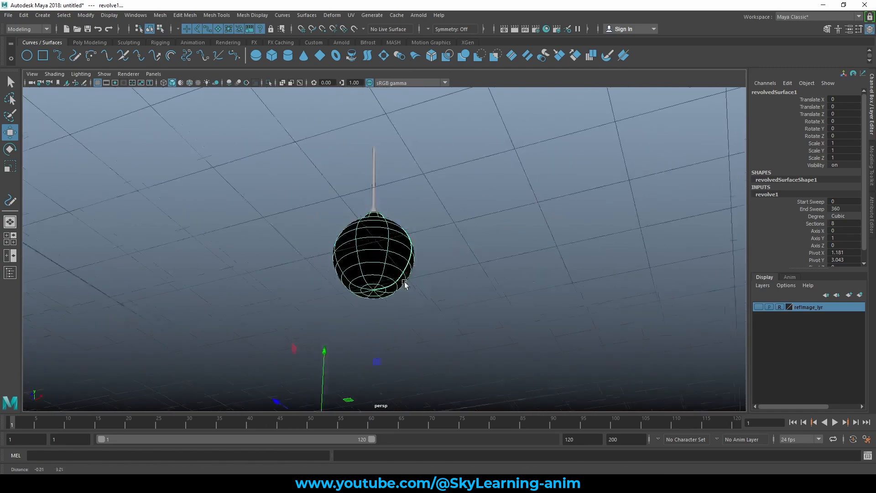
Examine the revolved surface's shading up close from inside and outside.
{"action": "right_click_drag", "start_coordinate": [406, 285], "coordinate": [557, 294], "text": "alt"}
{"action": "right_click_drag", "start_coordinate": [238, 254], "coordinate": [496, 274], "text": "alt"}
{"action": "mouse_move", "coordinate": [458, 262]}
{"action": "left_mouse_down", "text": "alt"}
{"action": "mouse_move", "coordinate": [491, 284]}
{"action": "mouse_move", "coordinate": [463, 272]}
{"action": "left_mouse_up", "text": "alt"}
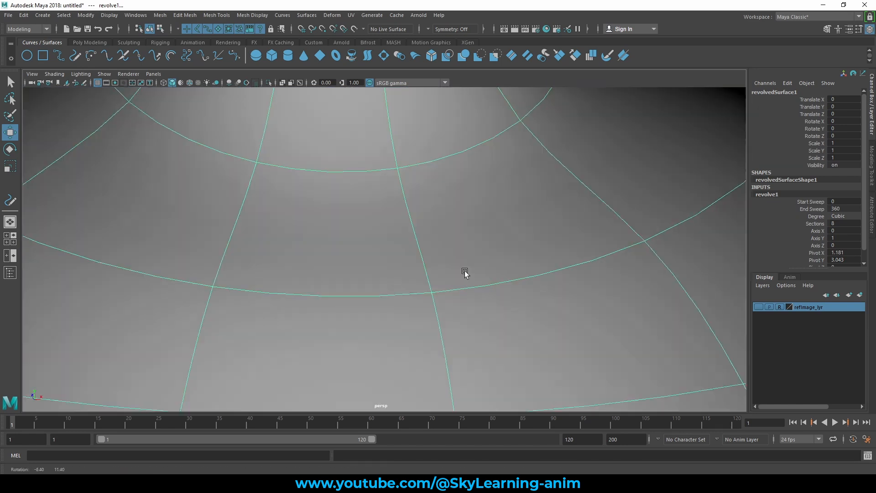
{"action": "right_click_drag", "start_coordinate": [463, 272], "coordinate": [416, 266], "text": "alt"}
{"action": "left_click_drag", "start_coordinate": [416, 265], "coordinate": [422, 262], "text": "alt"}
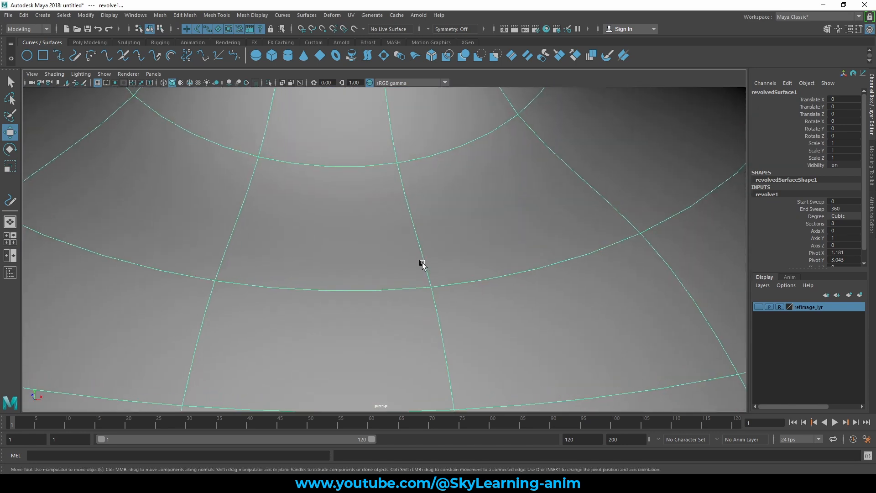
{"action": "right_click_drag", "start_coordinate": [421, 262], "coordinate": [416, 259], "text": "alt"}
{"action": "left_click_drag", "start_coordinate": [416, 259], "coordinate": [385, 261], "text": "alt"}
{"action": "scroll", "coordinate": [406, 239], "scroll_direction": "down", "scroll_amount": 10}
{"action": "scroll", "coordinate": [395, 252], "scroll_direction": "down", "scroll_amount": 3}
{"action": "middle_click_drag", "start_coordinate": [400, 248], "coordinate": [402, 247], "text": "alt"}
{"action": "left_click_drag", "start_coordinate": [402, 247], "coordinate": [373, 233], "text": "alt"}
Undo the revolve and reverse the direction of the profile curve.
{"action": "key", "text": "ctrl+z"}
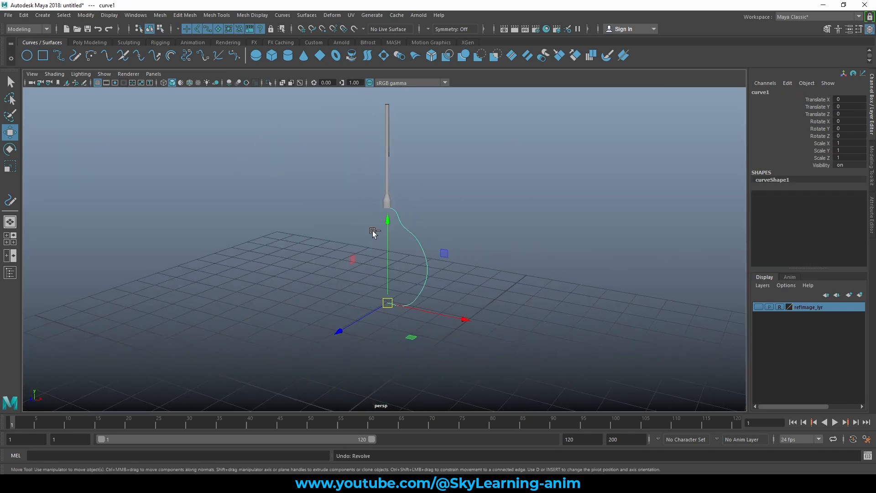
{"action": "left_click", "coordinate": [441, 213]}
{"action": "left_click_drag", "start_coordinate": [429, 222], "coordinate": [412, 253]}
{"action": "right_click_drag", "start_coordinate": [412, 253], "coordinate": [451, 244], "text": "alt"}
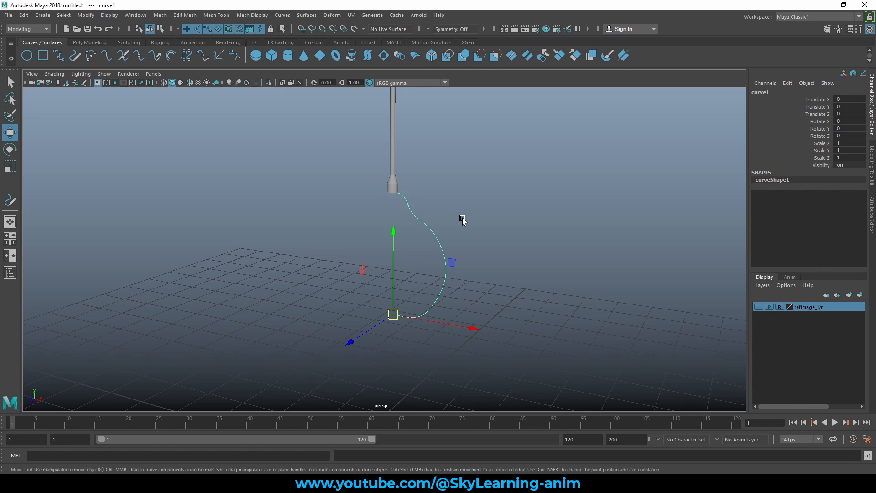
{"action": "right_click_drag", "start_coordinate": [355, 232], "coordinate": [407, 240], "text": "alt"}
{"action": "middle_click_drag", "start_coordinate": [408, 240], "coordinate": [384, 240], "text": "alt"}
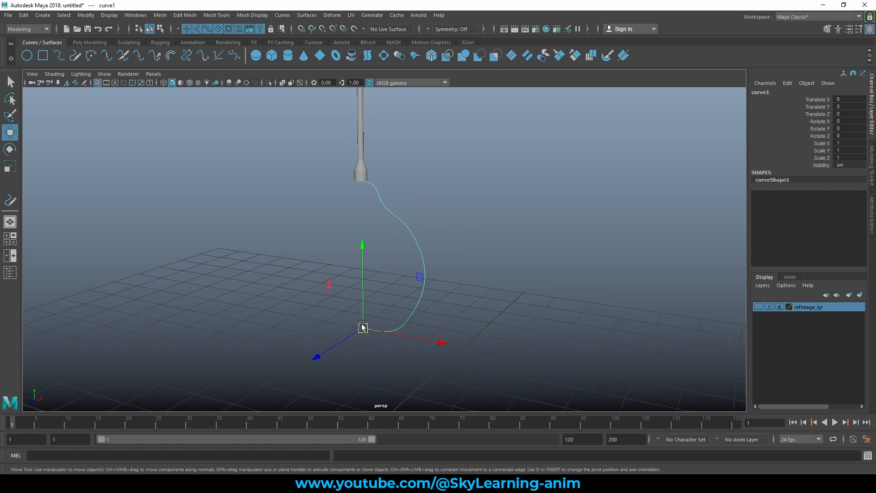
{"action": "left_click", "coordinate": [282, 15]}
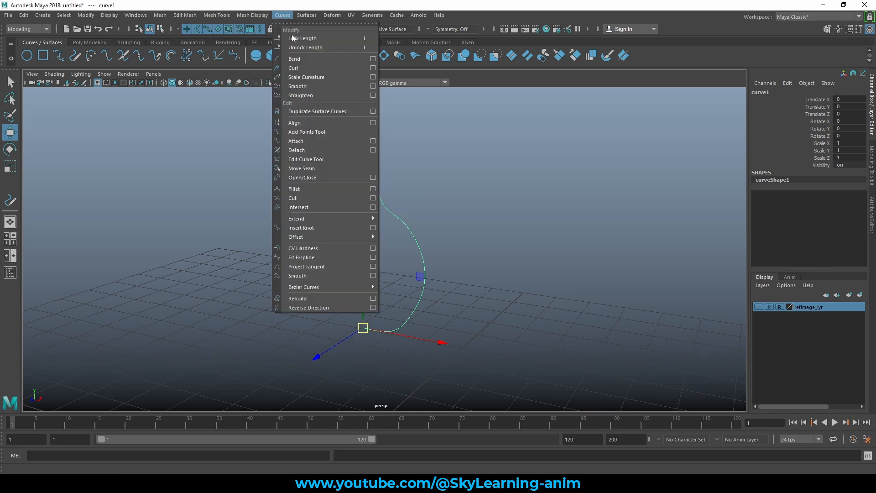
{"action": "left_click", "coordinate": [324, 308]}
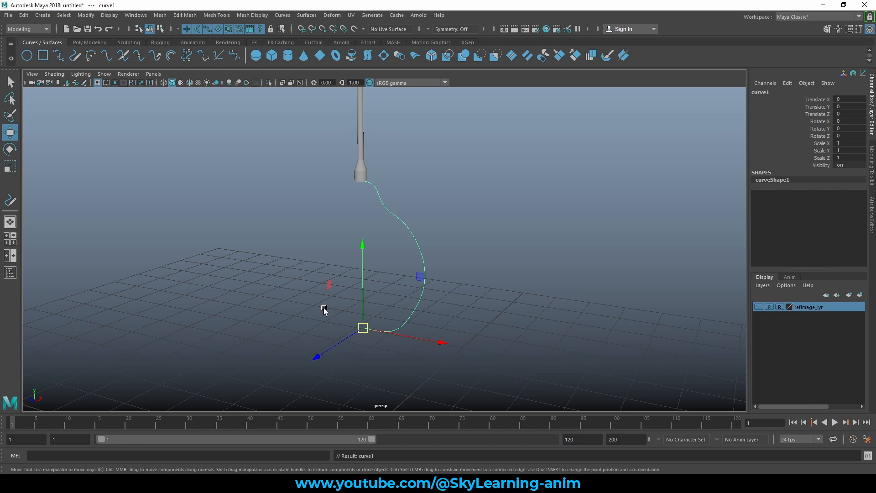
Revolve the reversed profile curve into the cap-and-globe surface and deselect it.
{"action": "left_click", "coordinate": [390, 211]}
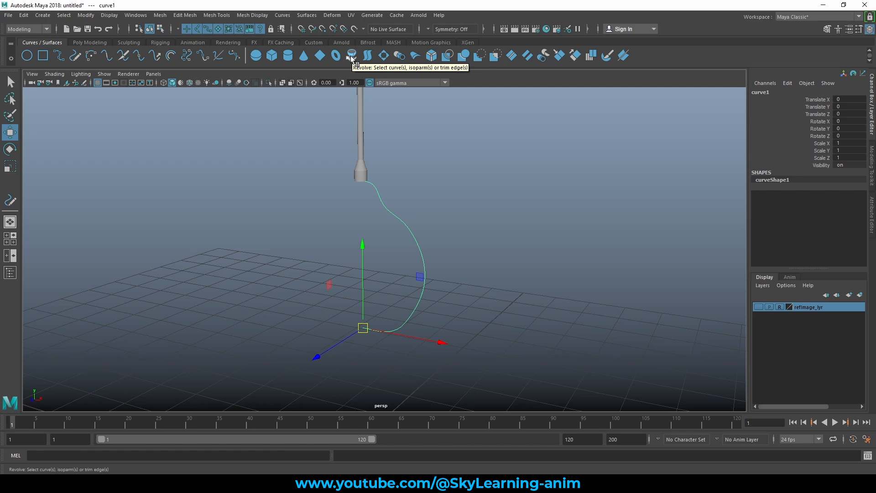
{"action": "left_click", "coordinate": [352, 57]}
{"action": "left_click_drag", "start_coordinate": [347, 174], "coordinate": [446, 255], "text": "alt"}
{"action": "left_click", "coordinate": [420, 210]}
Show the reference image layer again and compare the revolved globe with the pendant in the front view.
{"action": "key", "text": "space"}
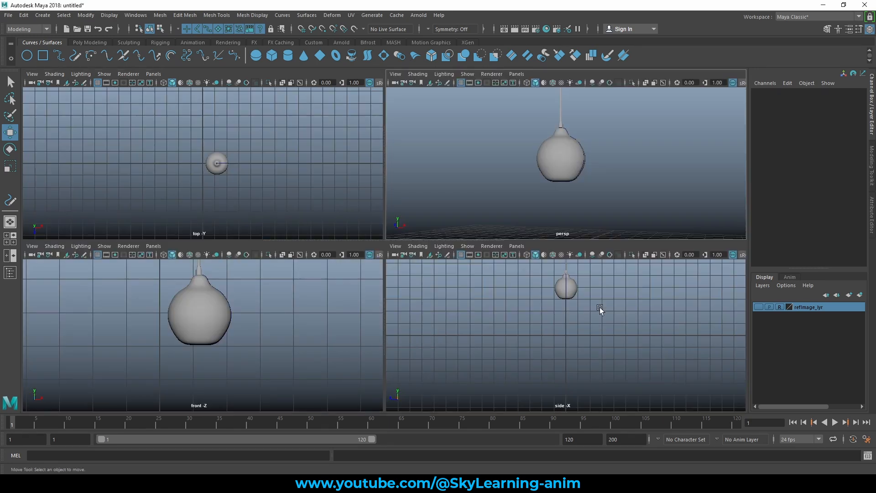
{"action": "key", "text": "space"}
{"action": "key", "text": "space"}
{"action": "key", "text": "space"}
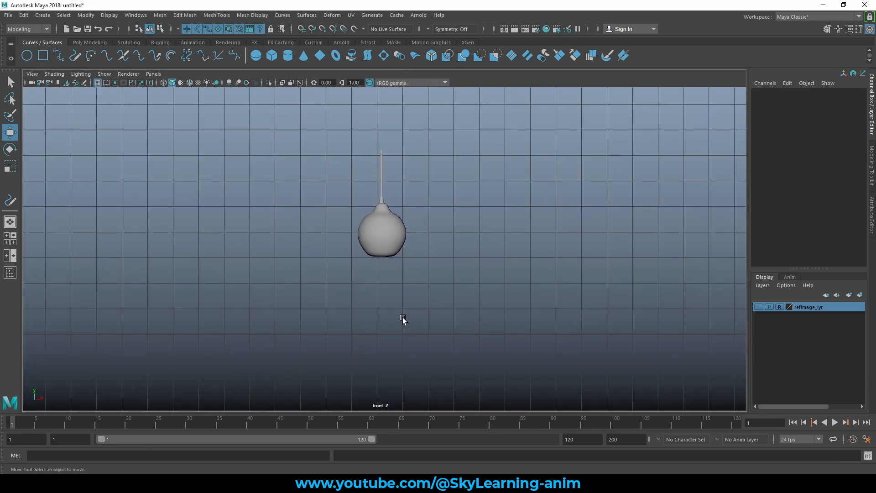
{"action": "middle_click_drag", "start_coordinate": [434, 245], "coordinate": [451, 307], "text": "alt"}
{"action": "left_click", "coordinate": [759, 307]}
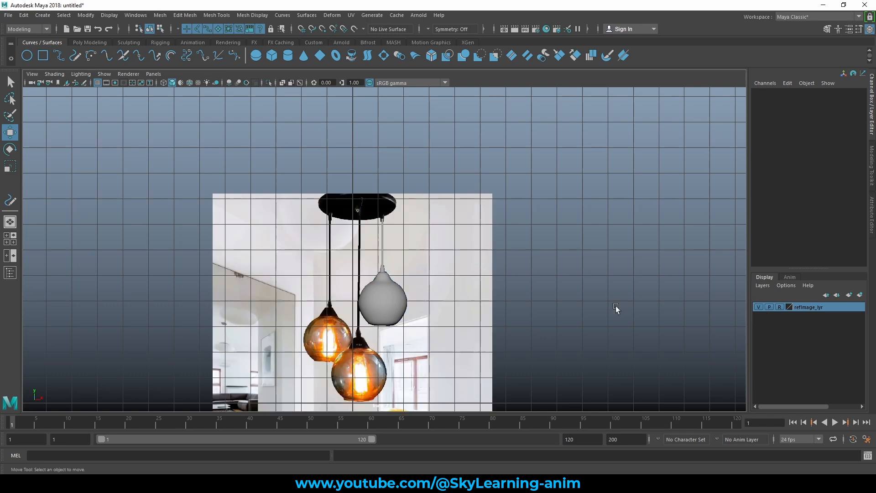
{"action": "scroll", "coordinate": [366, 250], "scroll_direction": "up", "scroll_amount": 5}
{"action": "middle_click_drag", "start_coordinate": [295, 278], "coordinate": [301, 243], "text": "alt"}
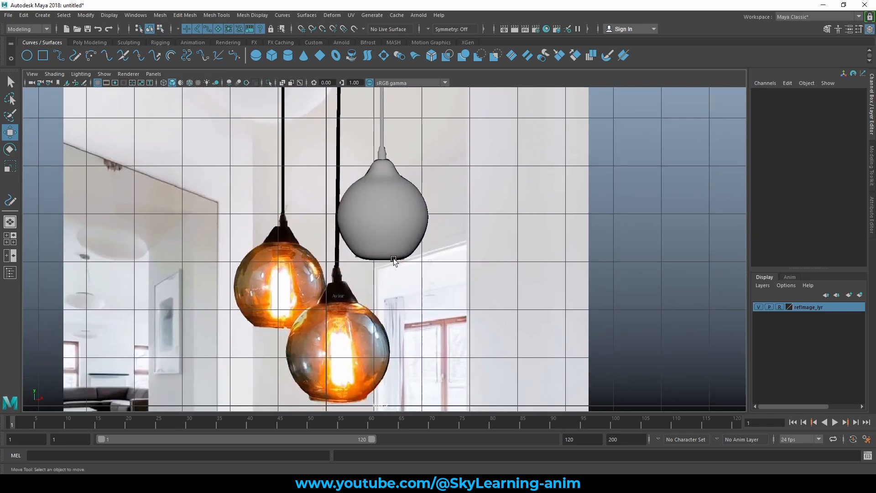
{"action": "mouse_move", "coordinate": [394, 260]}
{"action": "middle_mouse_down", "text": "alt"}
{"action": "mouse_move", "coordinate": [397, 285]}
{"action": "mouse_move", "coordinate": [401, 249]}
{"action": "middle_mouse_up", "text": "alt"}
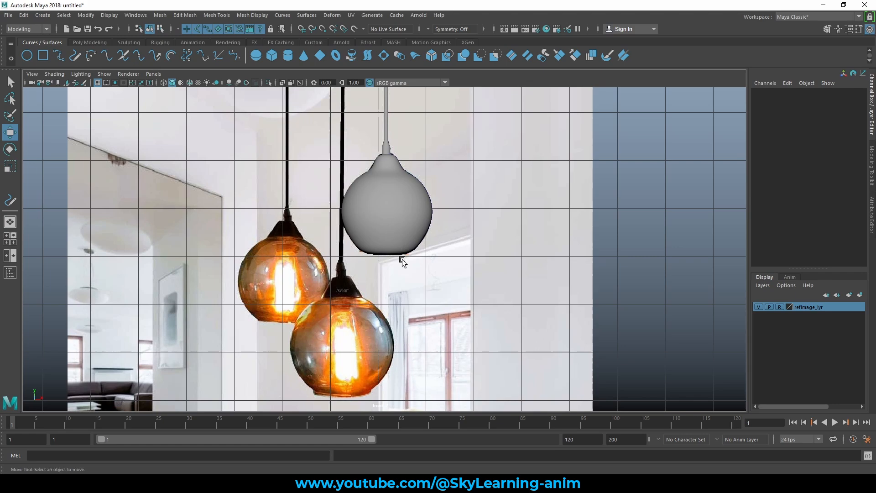
In the perspective view, raise the profile curve's end control vertex at the globe's bottom centre to dent the underside inward.
{"action": "key", "text": "space"}
{"action": "key", "text": "space"}
{"action": "left_click_drag", "start_coordinate": [502, 228], "coordinate": [483, 229], "text": "alt"}
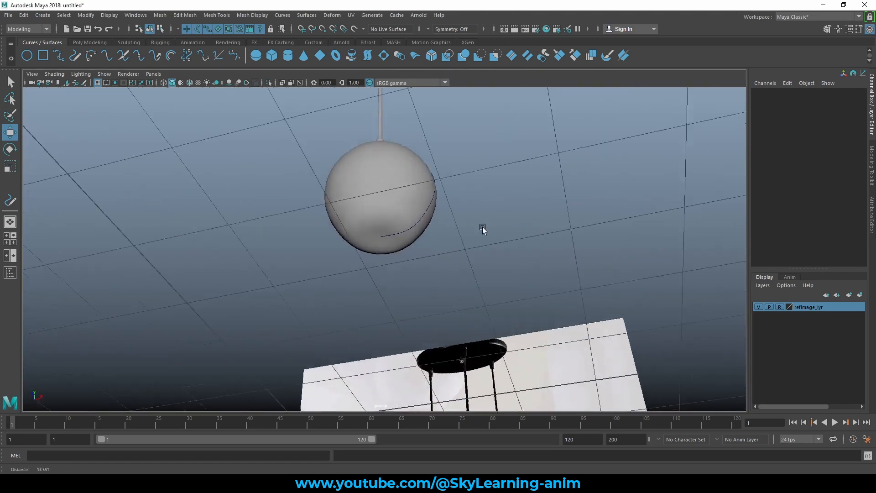
{"action": "scroll", "coordinate": [387, 182], "scroll_direction": "up", "scroll_amount": 5}
{"action": "left_click", "coordinate": [388, 181]}
{"action": "middle_click_drag", "start_coordinate": [445, 170], "coordinate": [439, 202], "text": "alt"}
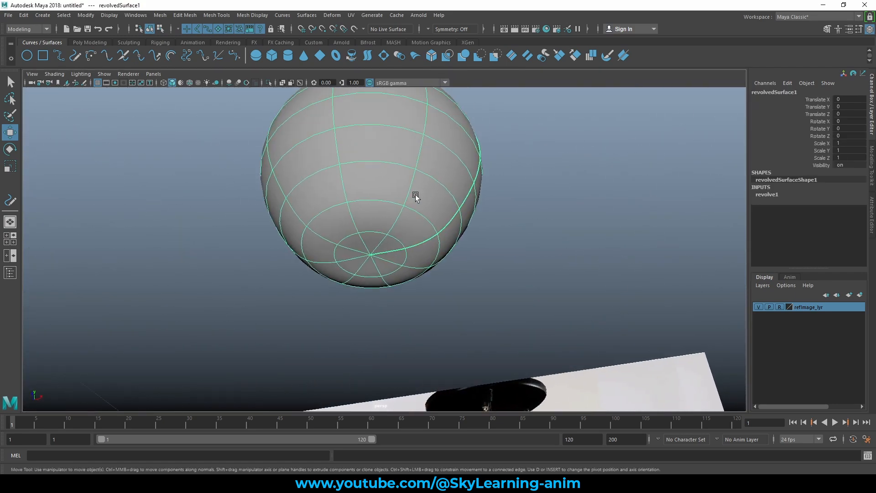
{"action": "left_click", "coordinate": [487, 159]}
{"action": "left_click", "coordinate": [457, 163]}
{"action": "left_click", "coordinate": [457, 209]}
{"action": "right_click", "coordinate": [614, 158]}
{"action": "right_click_drag", "start_coordinate": [614, 158], "coordinate": [560, 156]}
{"action": "left_click", "coordinate": [370, 255]}
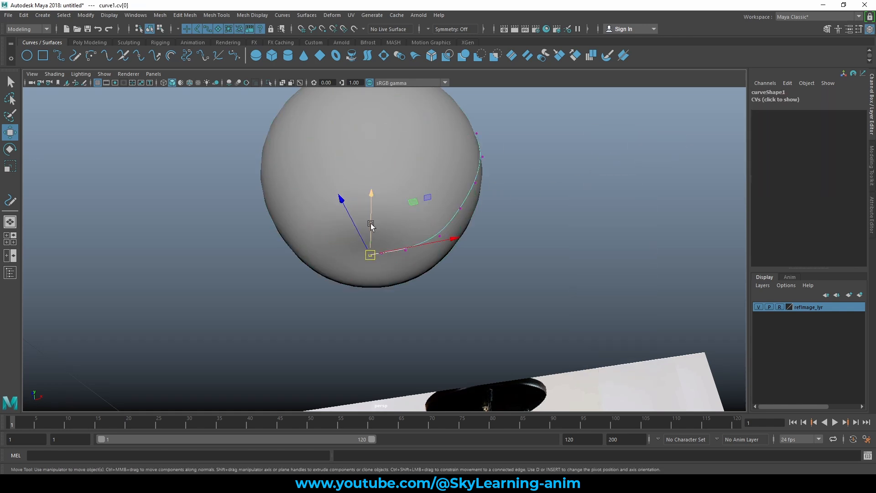
{"action": "left_click_drag", "start_coordinate": [372, 226], "coordinate": [381, 186]}
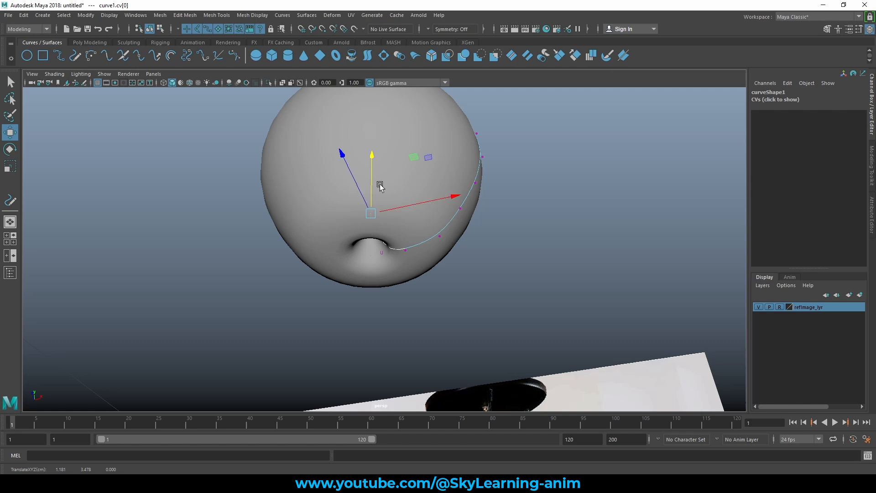
Put the revolved surface on a new display layer in the front view and set that layer to template.
{"action": "key", "text": "space"}
{"action": "key", "text": "space"}
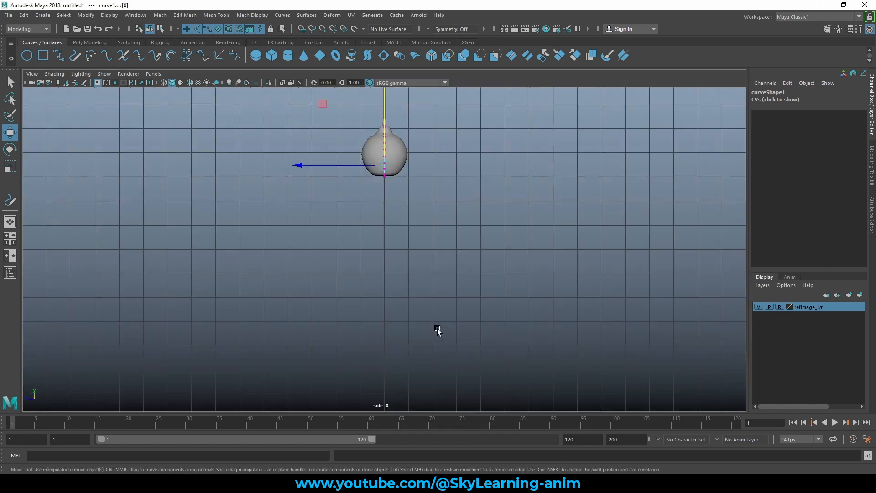
{"action": "key", "text": "space"}
{"action": "key", "text": "space"}
{"action": "scroll", "coordinate": [362, 334], "scroll_direction": "up", "scroll_amount": 5}
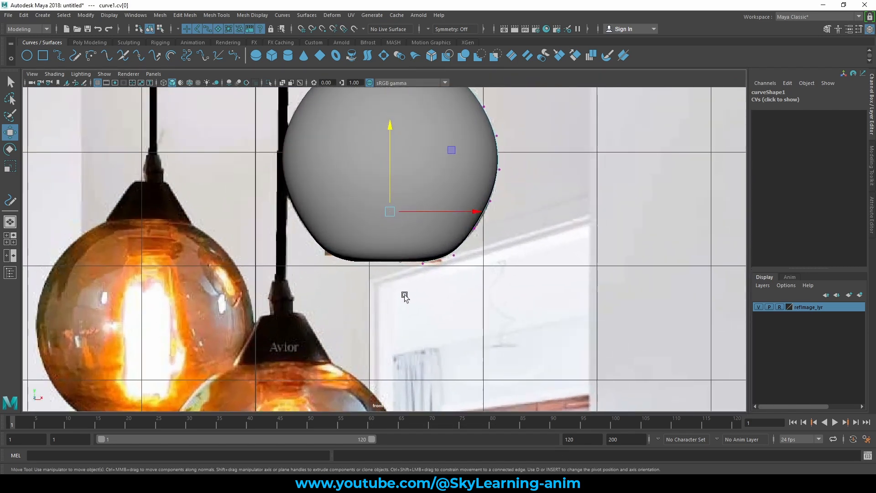
{"action": "left_click", "coordinate": [418, 251]}
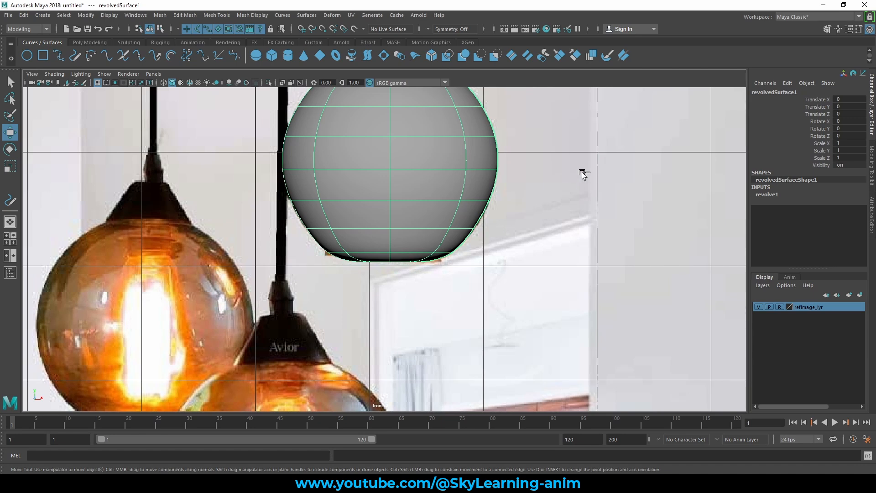
{"action": "key", "text": "ctrl+z"}
{"action": "left_click", "coordinate": [343, 145]}
{"action": "left_click", "coordinate": [860, 295]}
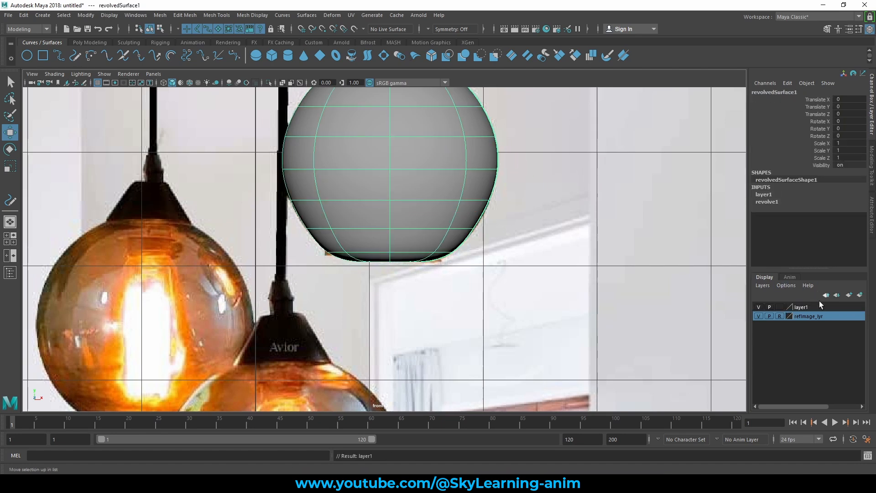
{"action": "left_click", "coordinate": [780, 307]}
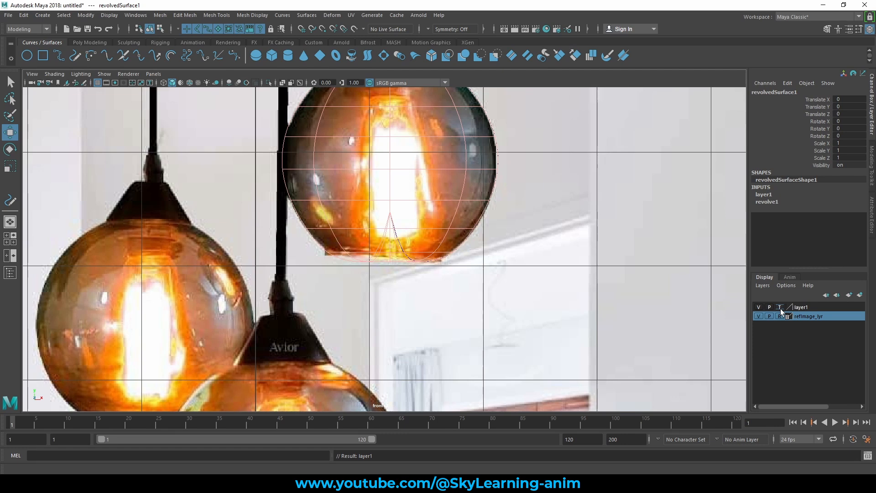
In the front view, reposition the profile curve's second and third control vertices to widen the pointed dent under the globe into a recess.
{"action": "left_click", "coordinate": [495, 193]}
{"action": "left_click_drag", "start_coordinate": [473, 187], "coordinate": [535, 188]}
{"action": "scroll", "coordinate": [496, 227], "scroll_direction": "up", "scroll_amount": 2}
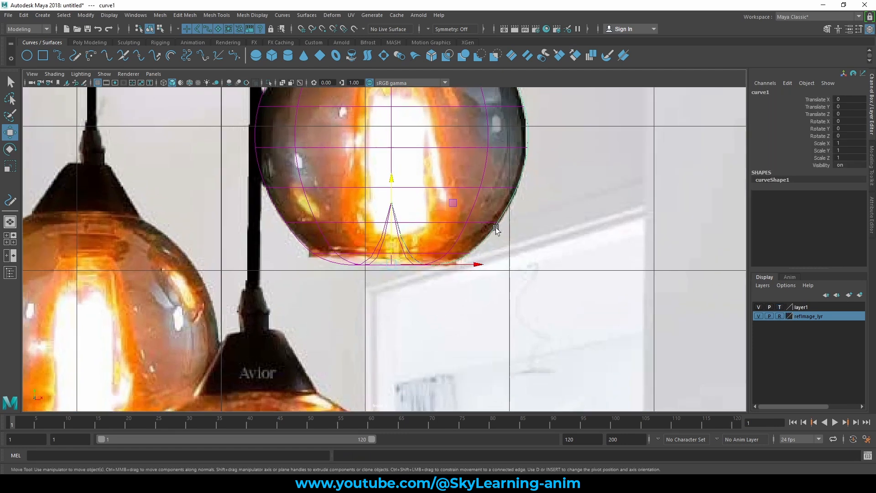
{"action": "scroll", "coordinate": [552, 235], "scroll_direction": "up", "scroll_amount": 3}
{"action": "scroll", "coordinate": [502, 285], "scroll_direction": "up", "scroll_amount": 1}
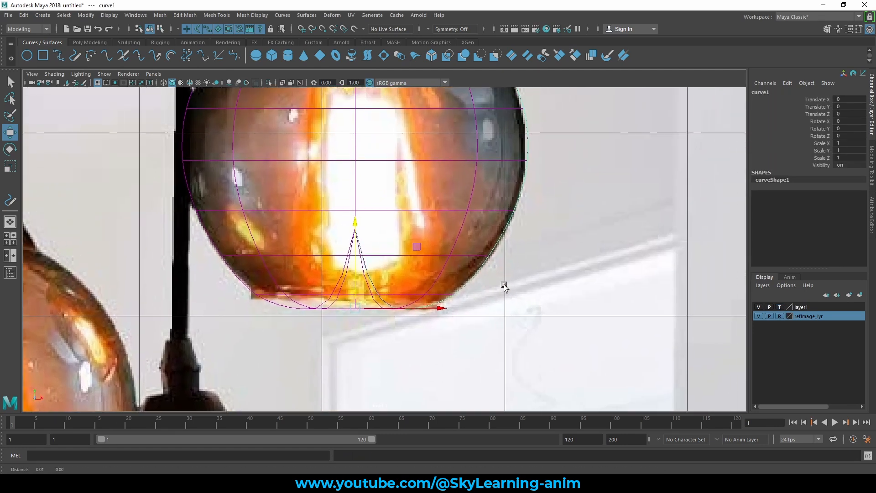
{"action": "middle_click_drag", "start_coordinate": [505, 286], "coordinate": [482, 286], "text": "alt"}
{"action": "right_click_drag", "start_coordinate": [613, 201], "coordinate": [431, 194]}
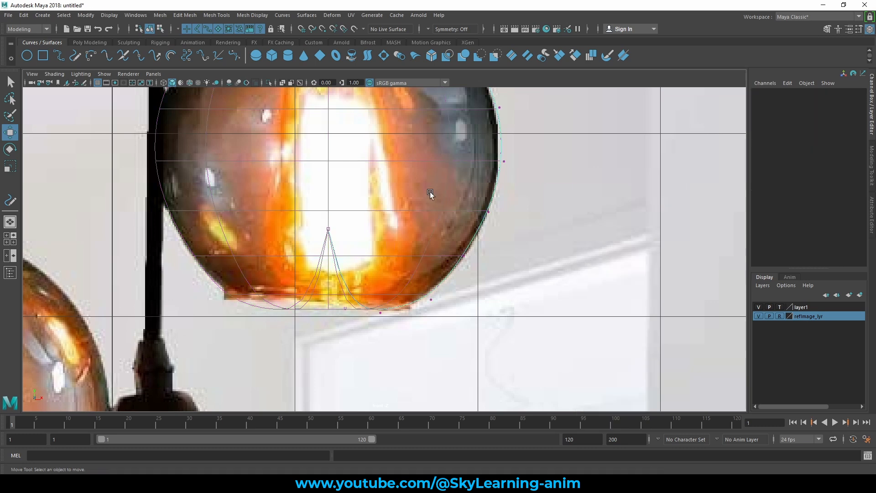
{"action": "left_click", "coordinate": [345, 308]}
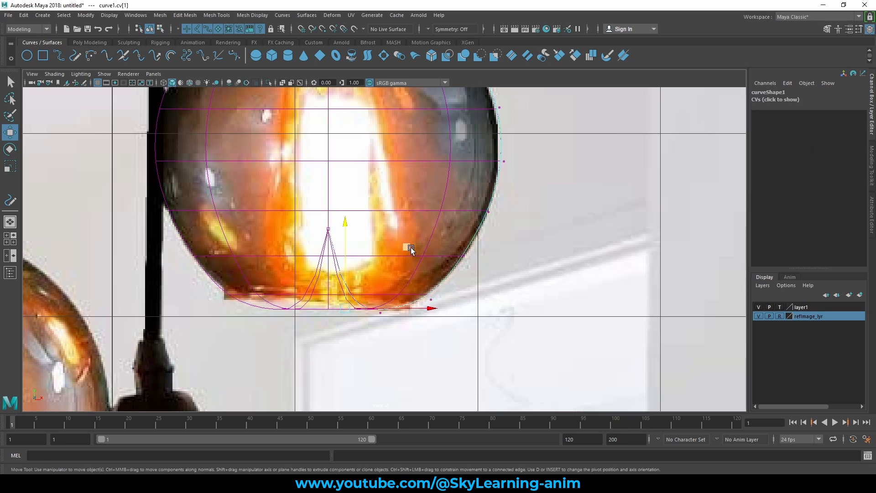
{"action": "left_click_drag", "start_coordinate": [411, 247], "coordinate": [498, 125]}
{"action": "left_click", "coordinate": [380, 313]}
{"action": "middle_click_drag", "start_coordinate": [443, 252], "coordinate": [395, 275]}
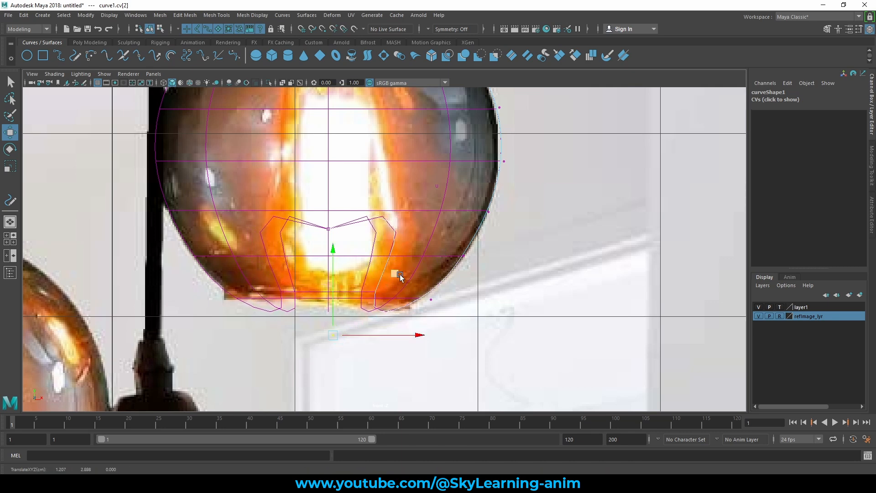
In the perspective view, return the profile curve to object mode, switch the globe's layer to reference and inspect the lamp.
{"action": "key", "text": "space"}
{"action": "key", "text": "space"}
{"action": "right_click_drag", "start_coordinate": [460, 141], "coordinate": [505, 127]}
{"action": "left_click", "coordinate": [584, 192]}
{"action": "left_click", "coordinate": [779, 307]}
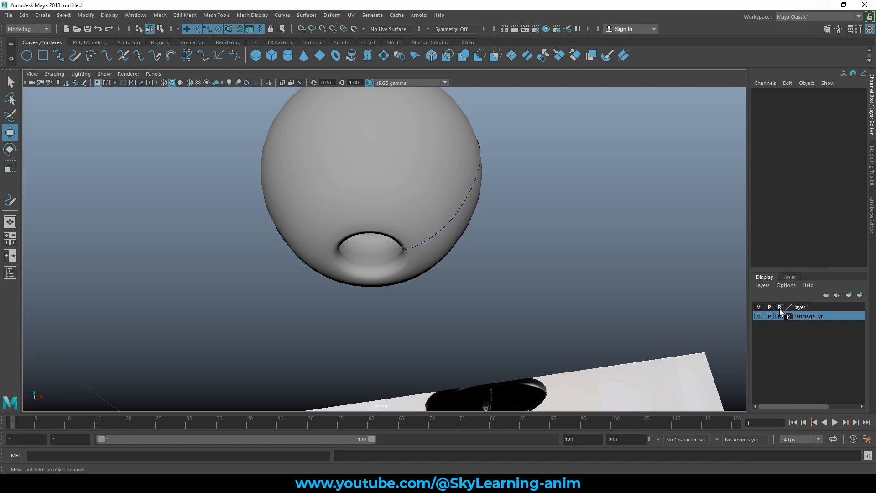
{"action": "scroll", "coordinate": [486, 207], "scroll_direction": "down", "scroll_amount": 5}
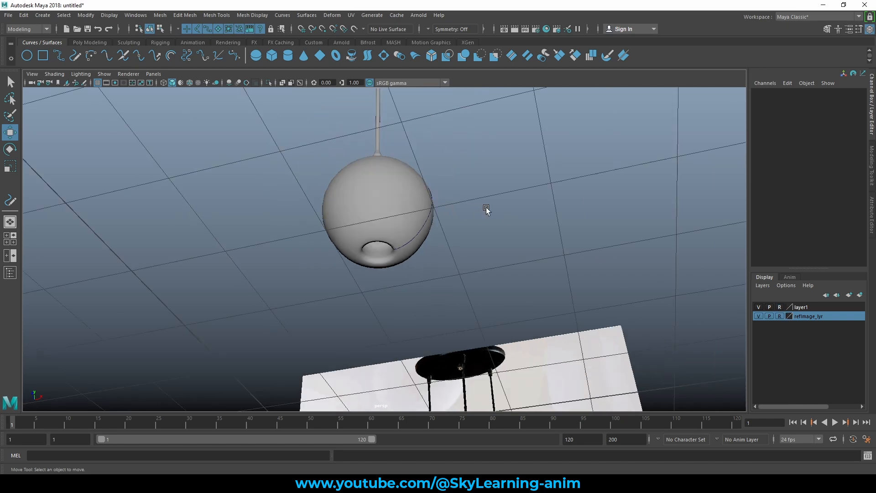
{"action": "left_click_drag", "start_coordinate": [496, 164], "coordinate": [507, 253], "text": "alt"}
{"action": "right_click_drag", "start_coordinate": [507, 253], "coordinate": [534, 319], "text": "alt"}
{"action": "scroll", "coordinate": [525, 318], "scroll_direction": "up", "scroll_amount": 2}
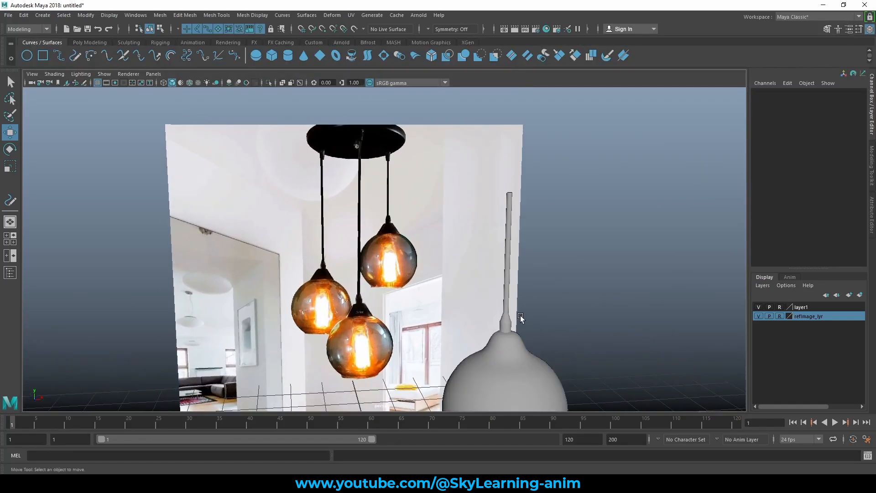
{"action": "left_click_drag", "start_coordinate": [389, 159], "coordinate": [509, 328], "text": "alt"}
Create a NURBS cylinder in the front view and move it up beside the finished lamp's cord, near the ceiling plate.
{"action": "key", "text": "space"}
{"action": "key", "text": "space"}
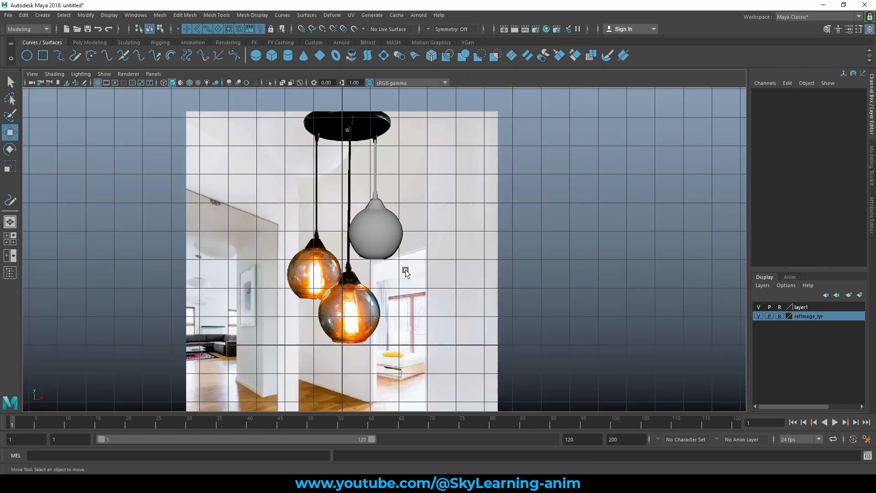
{"action": "scroll", "coordinate": [446, 256], "scroll_direction": "down", "scroll_amount": 2}
{"action": "scroll", "coordinate": [441, 283], "scroll_direction": "up", "scroll_amount": 5}
{"action": "scroll", "coordinate": [445, 288], "scroll_direction": "up", "scroll_amount": 1}
{"action": "middle_click_drag", "start_coordinate": [461, 301], "coordinate": [400, 313], "text": "alt"}
{"action": "scroll", "coordinate": [462, 259], "scroll_direction": "up", "scroll_amount": 5}
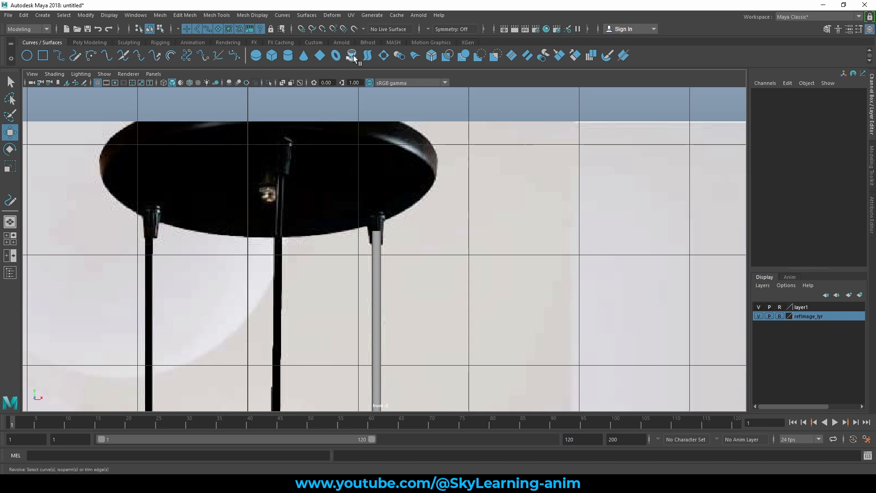
{"action": "scroll", "coordinate": [387, 214], "scroll_direction": "down", "scroll_amount": 3}
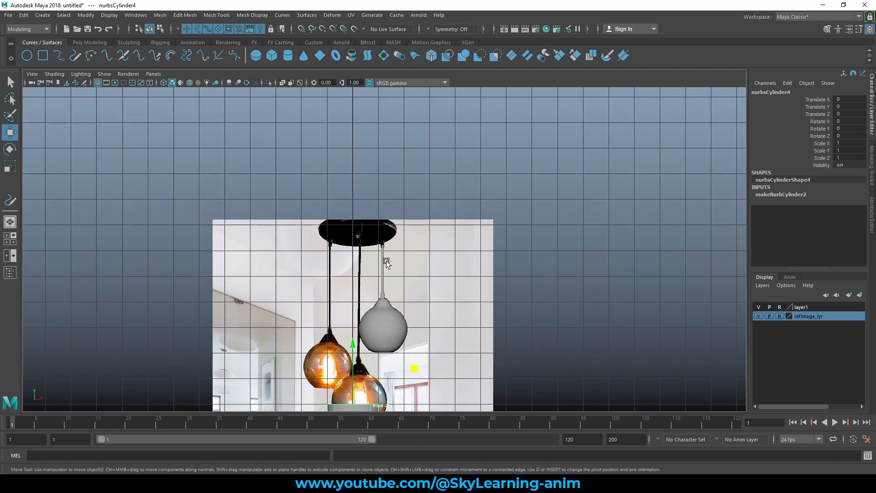
{"action": "middle_click_drag", "start_coordinate": [418, 317], "coordinate": [457, 204]}
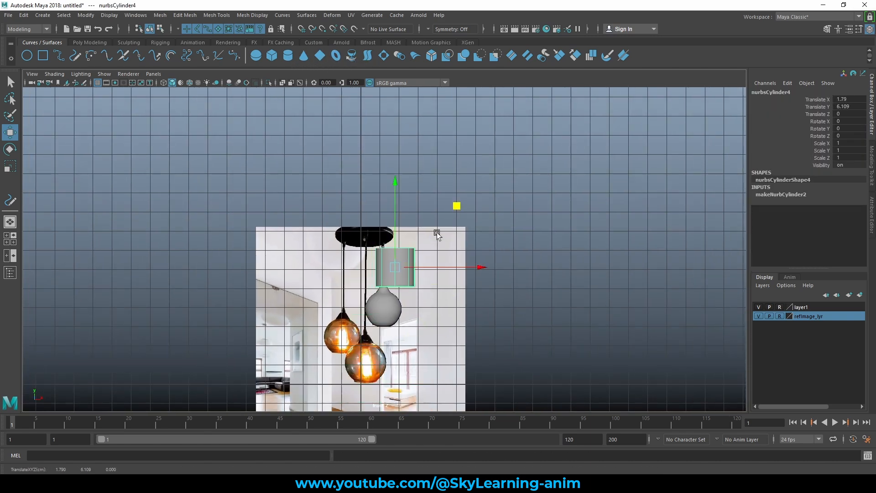
{"action": "scroll", "coordinate": [434, 231], "scroll_direction": "up", "scroll_amount": 6}
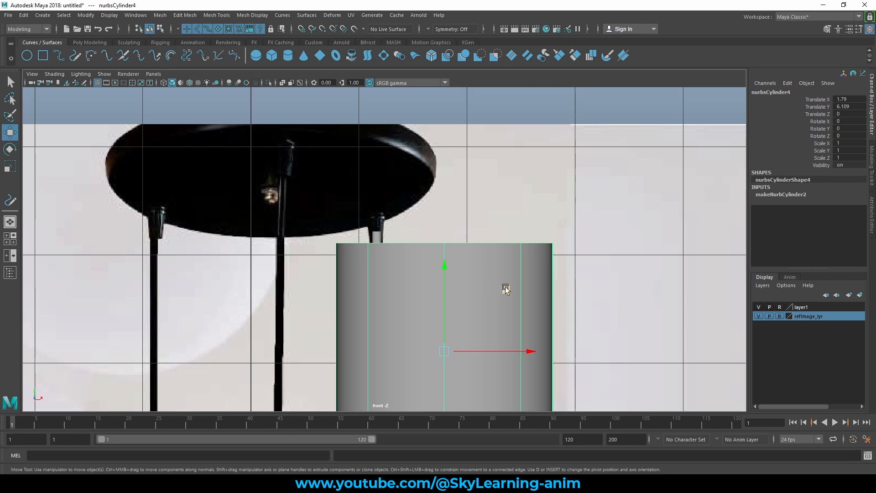
{"action": "middle_click_drag", "start_coordinate": [506, 289], "coordinate": [457, 247]}
Set the cylinder's radius to 0.05 and move it over the cord fitting at the ceiling plate's edge.
{"action": "left_click", "coordinate": [775, 194]}
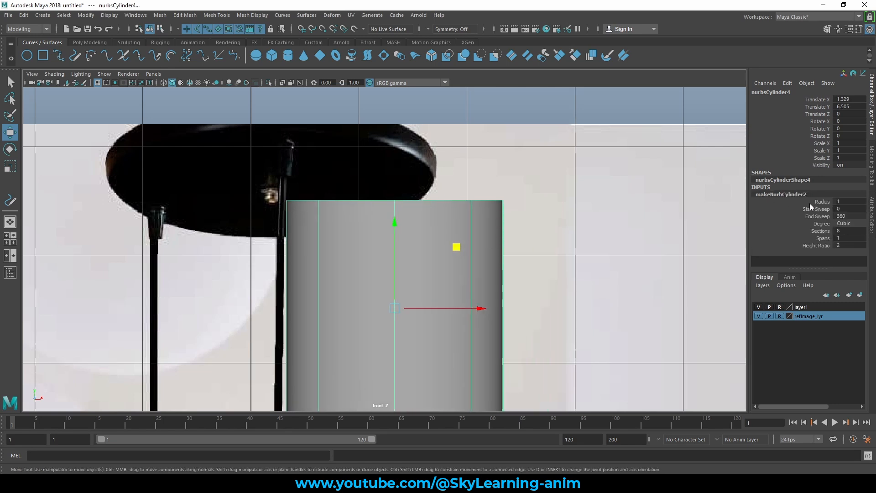
{"action": "left_click", "coordinate": [817, 201]}
{"action": "middle_click_drag", "start_coordinate": [583, 231], "coordinate": [528, 233]}
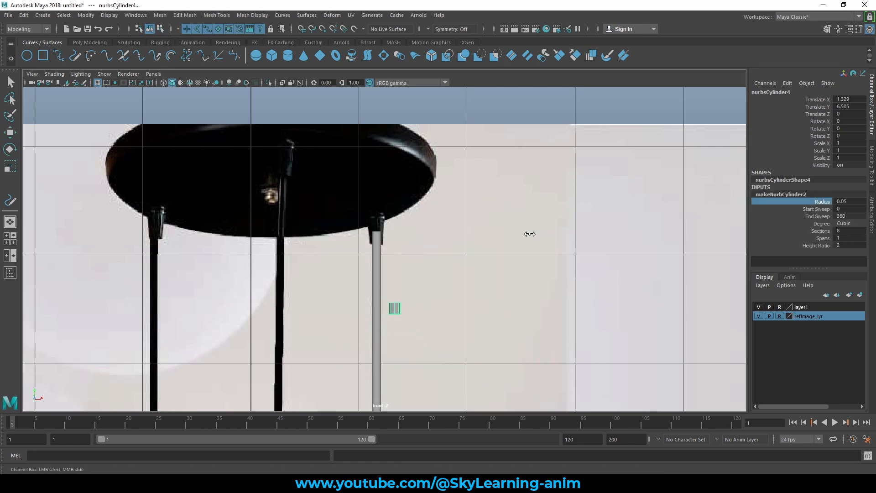
{"action": "scroll", "coordinate": [503, 244], "scroll_direction": "up", "scroll_amount": 4}
{"action": "key", "text": "w"}
{"action": "middle_click_drag", "start_coordinate": [469, 288], "coordinate": [439, 143]}
{"action": "scroll", "coordinate": [452, 182], "scroll_direction": "up", "scroll_amount": 5}
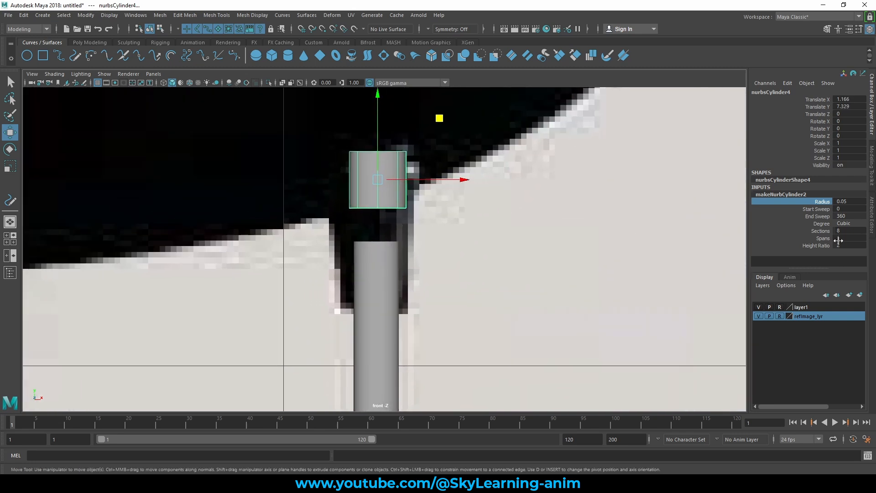
Set the cylinder's height ratio to 6.5 and lower it until its bottom end lines up with the fitting's lower edge.
{"action": "left_click", "coordinate": [819, 245]}
{"action": "middle_click_drag", "start_coordinate": [561, 233], "coordinate": [594, 233]}
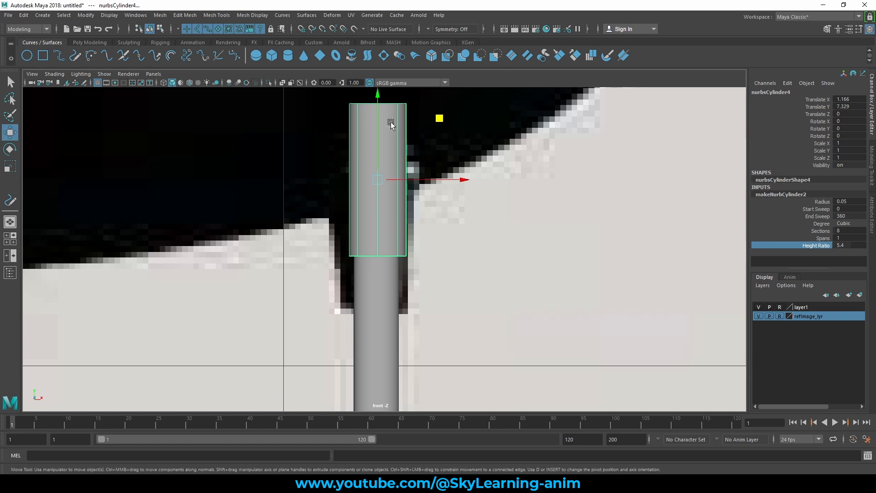
{"action": "middle_click_drag", "start_coordinate": [391, 123], "coordinate": [383, 154]}
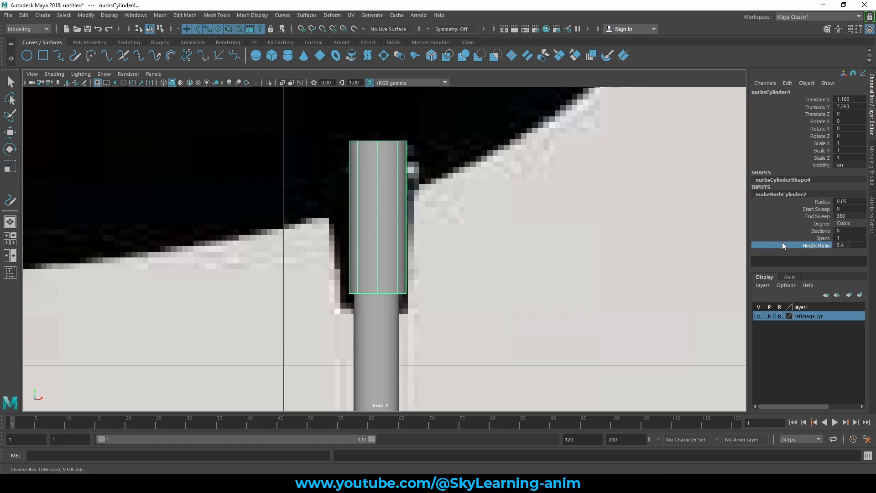
{"action": "middle_click_drag", "start_coordinate": [568, 206], "coordinate": [576, 203]}
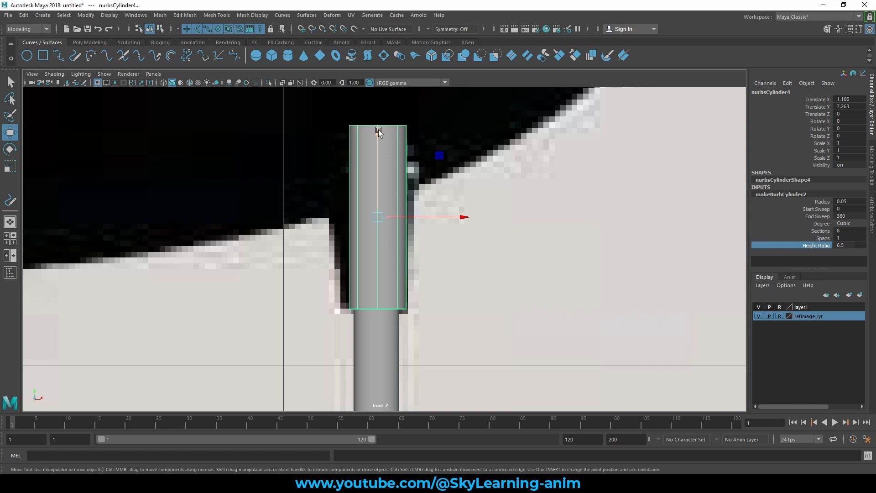
{"action": "left_click_drag", "start_coordinate": [379, 132], "coordinate": [379, 135]}
{"action": "middle_click_drag", "start_coordinate": [456, 196], "coordinate": [463, 237], "text": "alt"}
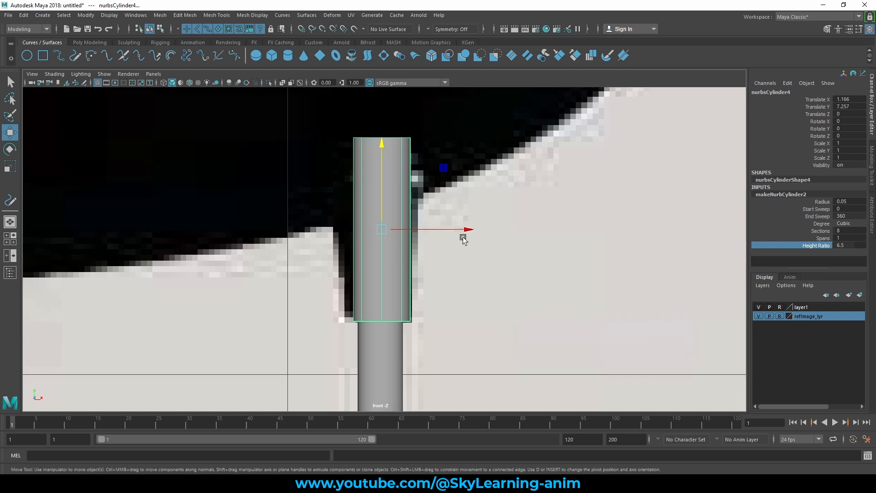
{"action": "left_click", "coordinate": [823, 202]}
{"action": "middle_click_drag", "start_coordinate": [607, 232], "coordinate": [610, 231]}
{"action": "key", "text": "ctrl+z"}
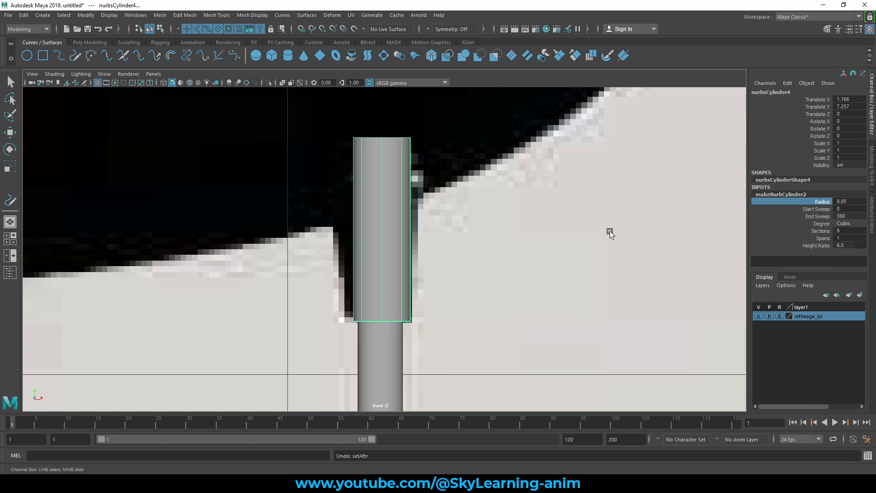
Display the fitting cylinder's control vertices and select its top row.
{"action": "key", "text": "w"}
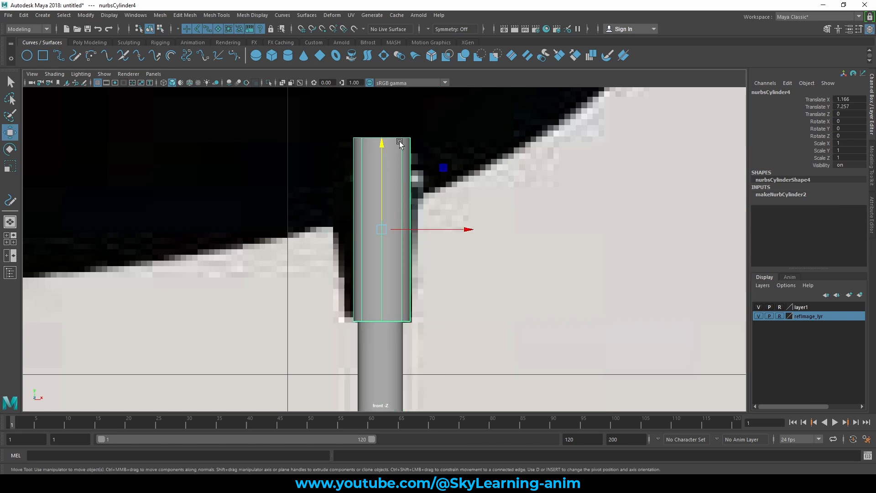
{"action": "right_click_drag", "start_coordinate": [402, 143], "coordinate": [333, 140]}
{"action": "left_click_drag", "start_coordinate": [312, 119], "coordinate": [463, 175]}
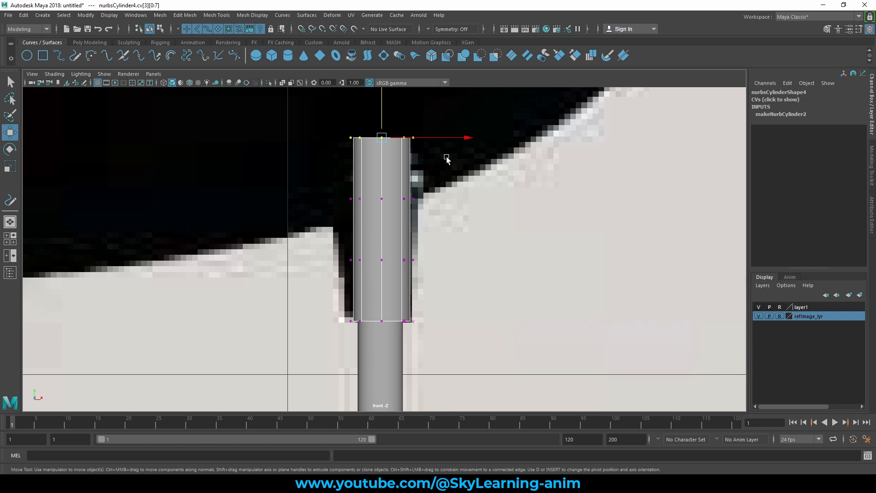
Enable soft selection for the upper sleeve's control vertices and reduce the falloff radius so it fades out towards the sleeve's lower end.
{"action": "key", "text": "b"}
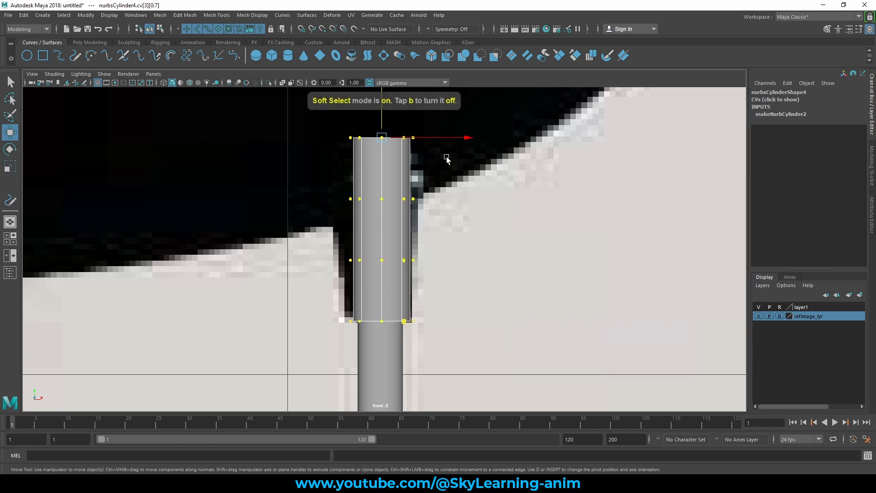
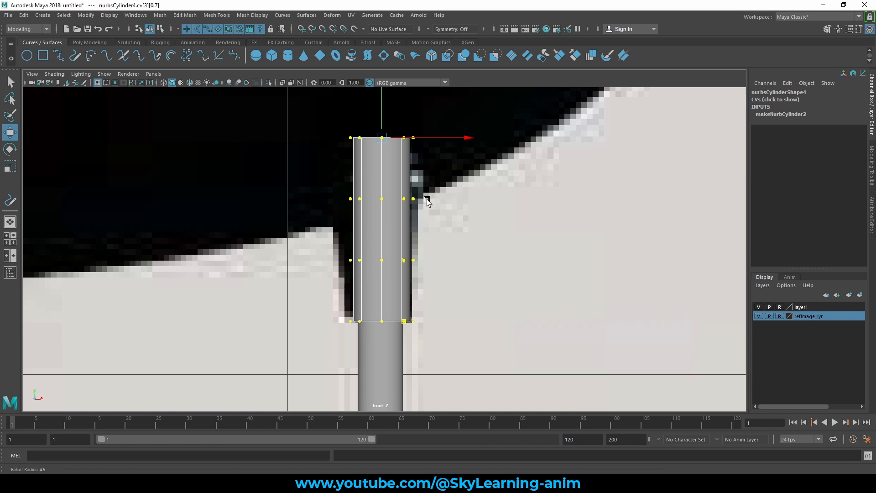
{"action": "scroll", "coordinate": [260, 219], "scroll_direction": "down", "scroll_amount": 10}
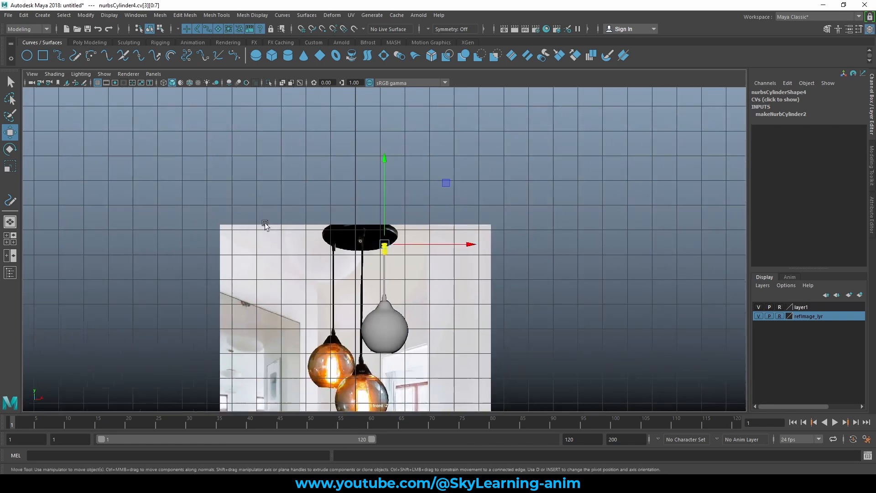
{"action": "key", "text": "b"}
{"action": "left_click_drag", "start_coordinate": [469, 273], "coordinate": [465, 272]}
{"action": "scroll", "coordinate": [396, 255], "scroll_direction": "up", "scroll_amount": 6}
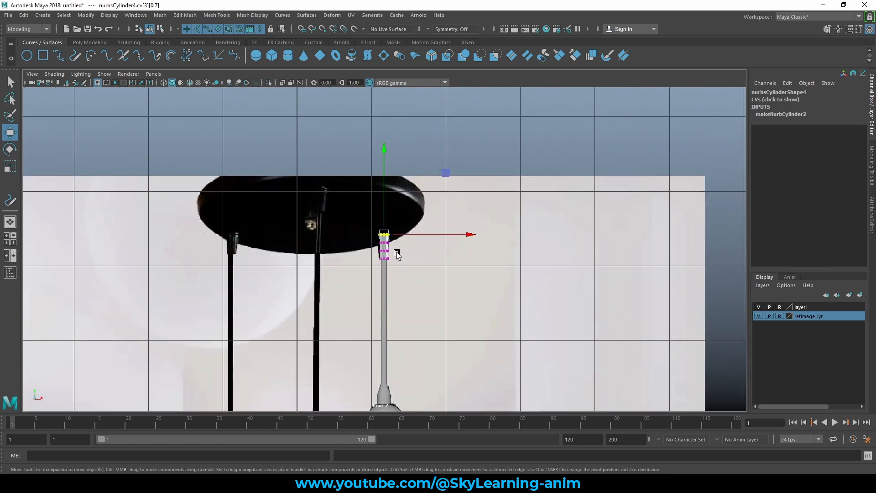
{"action": "key", "text": "b"}
{"action": "left_click_drag", "start_coordinate": [386, 253], "coordinate": [411, 250]}
{"action": "scroll", "coordinate": [405, 252], "scroll_direction": "up", "scroll_amount": 2}
{"action": "scroll", "coordinate": [404, 253], "scroll_direction": "up", "scroll_amount": 9}
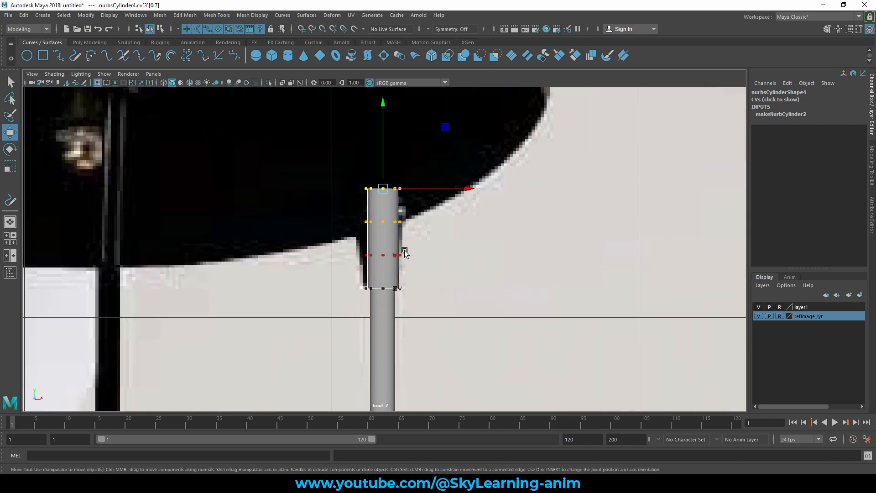
{"action": "middle_click_drag", "start_coordinate": [492, 179], "coordinate": [511, 201], "text": "alt"}
Scale the sleeve's upper control vertices outward so it flares towards the ceiling plate in the front view.
{"action": "key", "text": "e"}
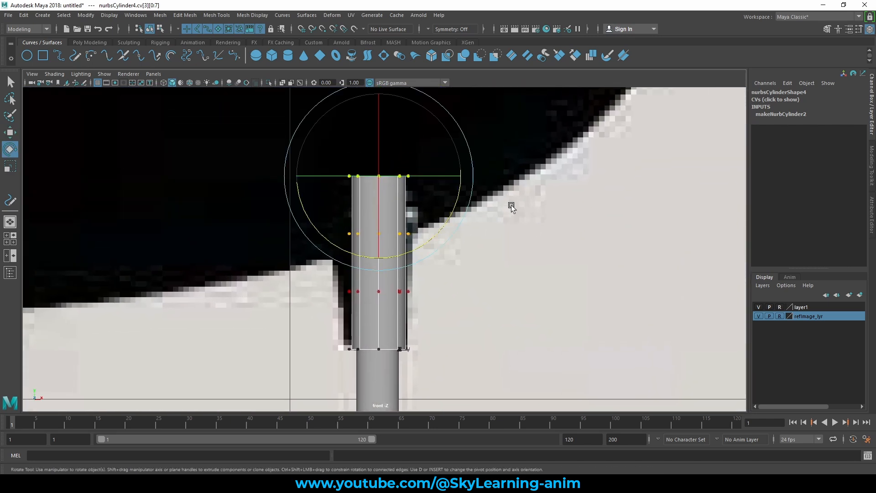
{"action": "key", "text": "r"}
{"action": "key", "text": "space"}
{"action": "key", "text": "space"}
{"action": "left_click_drag", "start_coordinate": [615, 161], "coordinate": [557, 235], "text": "alt"}
{"action": "left_click_drag", "start_coordinate": [613, 276], "coordinate": [617, 277]}
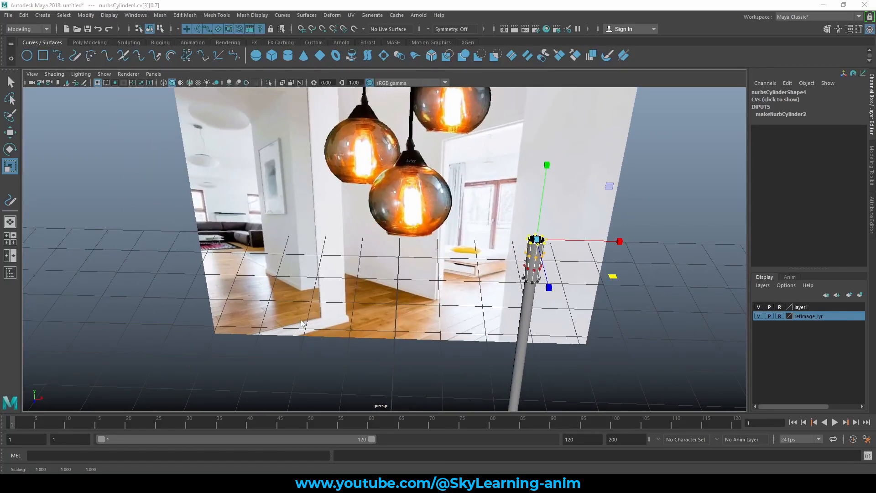
{"action": "key", "text": "space"}
{"action": "key", "text": "space"}
{"action": "middle_click_drag", "start_coordinate": [454, 270], "coordinate": [500, 261]}
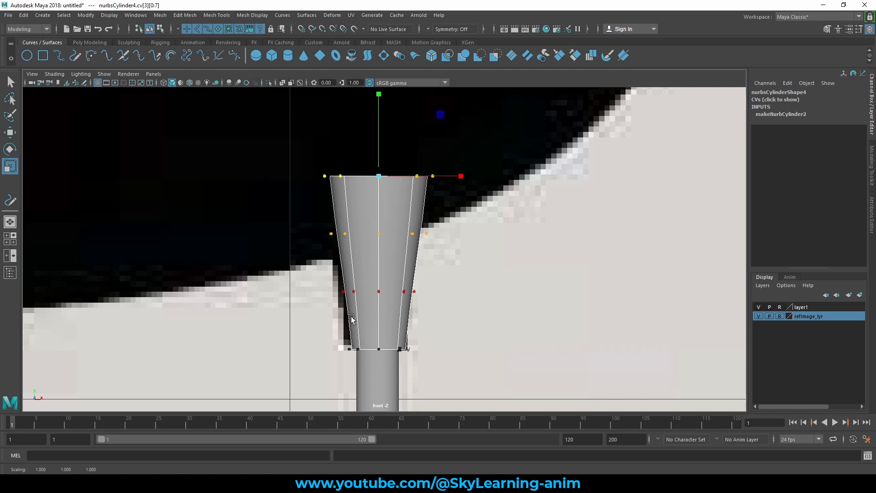
Widen the sleeve's lower ring of control vertices slightly and return to object selection.
{"action": "left_click_drag", "start_coordinate": [309, 327], "coordinate": [491, 353]}
{"action": "left_click_drag", "start_coordinate": [441, 288], "coordinate": [447, 288]}
{"action": "right_click_drag", "start_coordinate": [396, 203], "coordinate": [413, 196]}
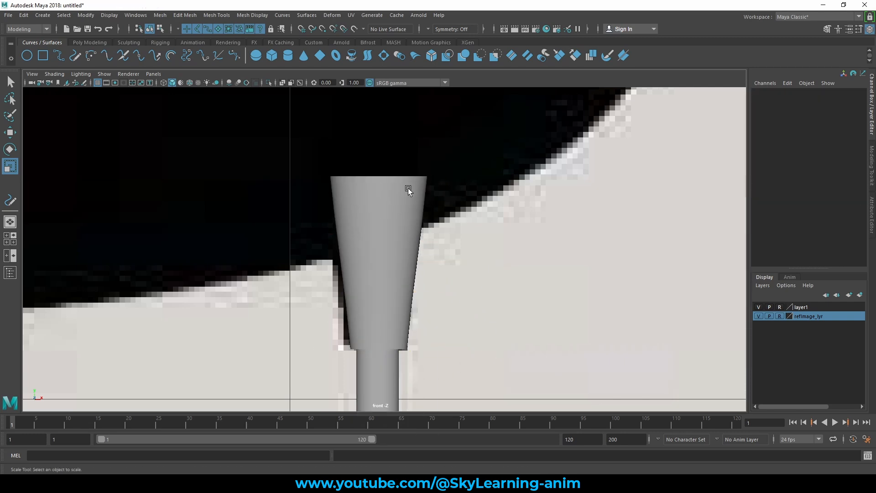
Hide the leftover profile curve inside the globe of the modelled pendant.
{"action": "key", "text": "space"}
{"action": "key", "text": "space"}
{"action": "left_click_drag", "start_coordinate": [579, 294], "coordinate": [613, 278], "text": "alt"}
{"action": "scroll", "coordinate": [576, 274], "scroll_direction": "down", "scroll_amount": 5}
{"action": "left_click", "coordinate": [578, 285]}
{"action": "key", "text": "w"}
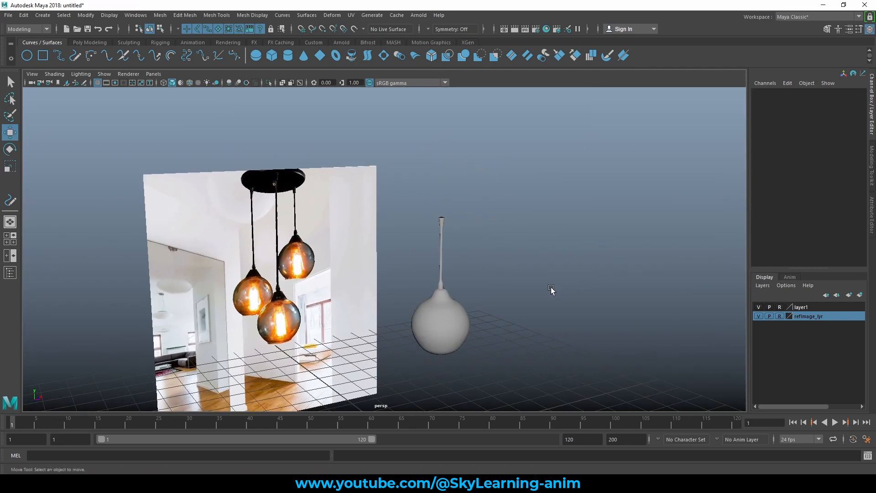
{"action": "left_click_drag", "start_coordinate": [551, 287], "coordinate": [419, 291], "text": "alt"}
{"action": "scroll", "coordinate": [419, 291], "scroll_direction": "up", "scroll_amount": 4}
{"action": "middle_click_drag", "start_coordinate": [417, 291], "coordinate": [377, 210], "text": "alt"}
{"action": "left_click_drag", "start_coordinate": [377, 210], "coordinate": [306, 279], "text": "alt"}
{"action": "scroll", "coordinate": [306, 279], "scroll_direction": "up", "scroll_amount": 1}
{"action": "scroll", "coordinate": [306, 279], "scroll_direction": "up", "scroll_amount": 4}
{"action": "left_click_drag", "start_coordinate": [379, 261], "coordinate": [291, 306]}
{"action": "key", "text": "h"}
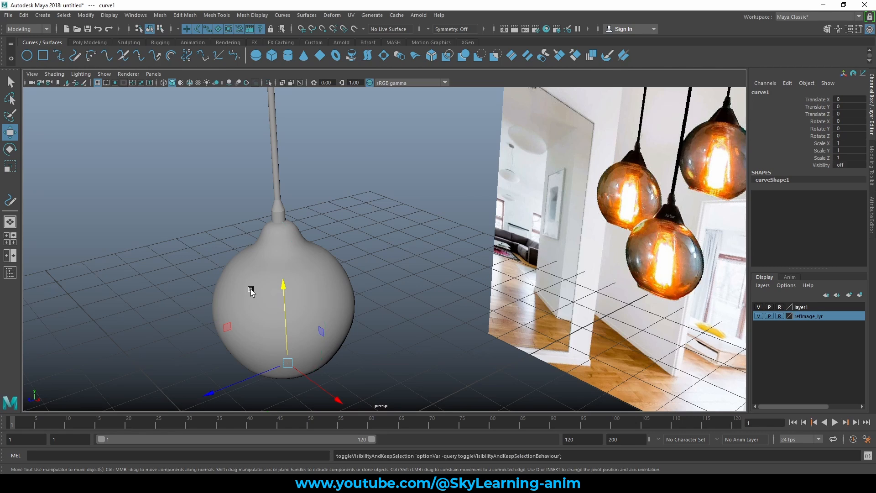
Switch layer1 from reference to normal display and select all parts of the pendant lamp.
{"action": "left_click", "coordinate": [781, 310]}
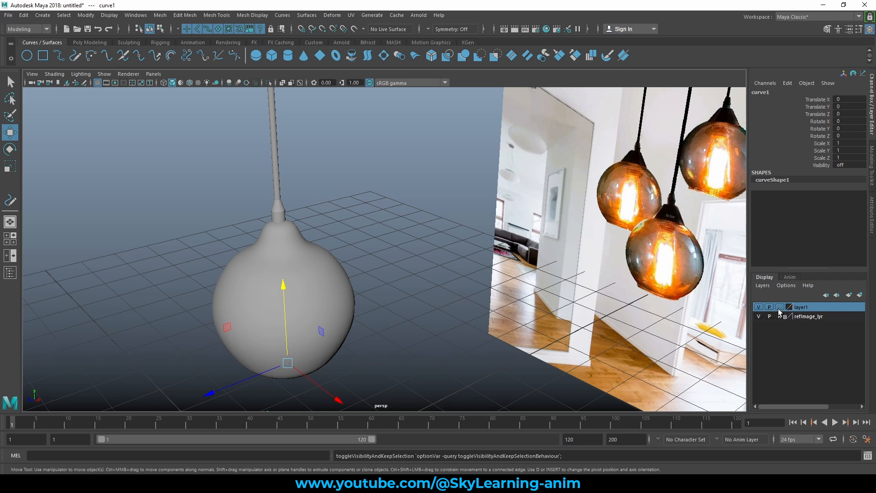
{"action": "scroll", "coordinate": [341, 249], "scroll_direction": "down", "scroll_amount": 3}
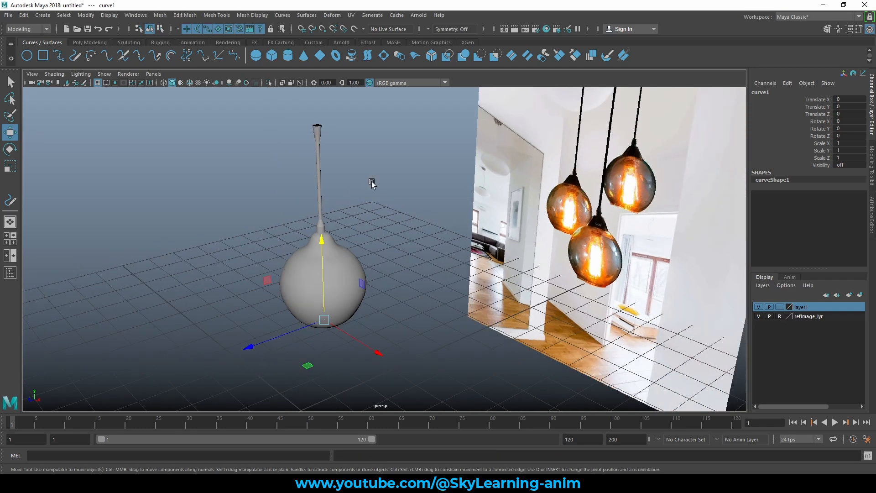
{"action": "left_click", "coordinate": [290, 278]}
{"action": "left_click", "coordinate": [294, 168]}
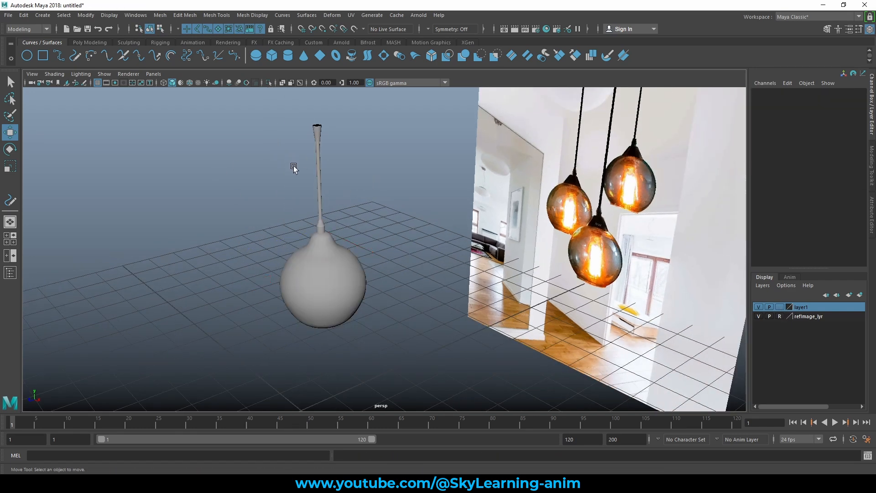
{"action": "left_click_drag", "start_coordinate": [294, 168], "coordinate": [416, 410]}
Duplicate the whole pendant and move the copy along X to about -0.963, aligned with the left reference lamp in the front view.
{"action": "left_click_drag", "start_coordinate": [377, 247], "coordinate": [419, 230], "text": "alt"}
{"action": "scroll", "coordinate": [388, 248], "scroll_direction": "down", "scroll_amount": 4}
{"action": "key", "text": "space"}
{"action": "key", "text": "space"}
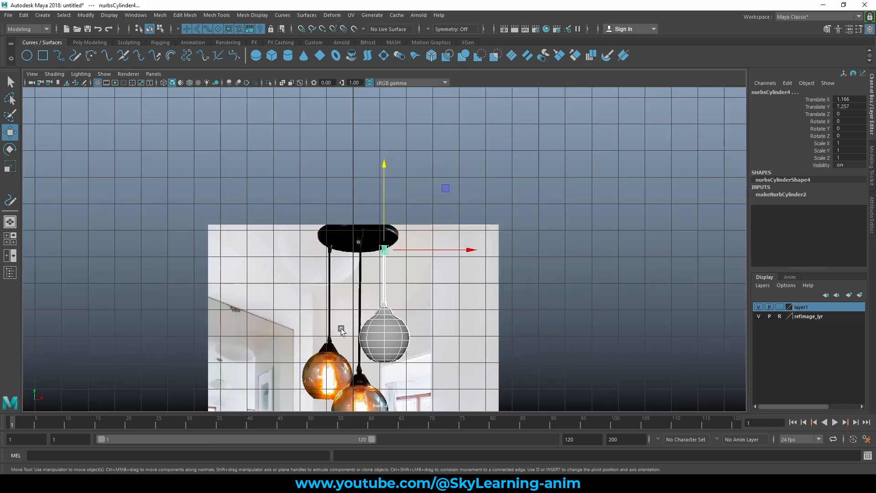
{"action": "scroll", "coordinate": [351, 319], "scroll_direction": "up", "scroll_amount": 2}
{"action": "middle_click_drag", "start_coordinate": [443, 345], "coordinate": [470, 273], "text": "alt"}
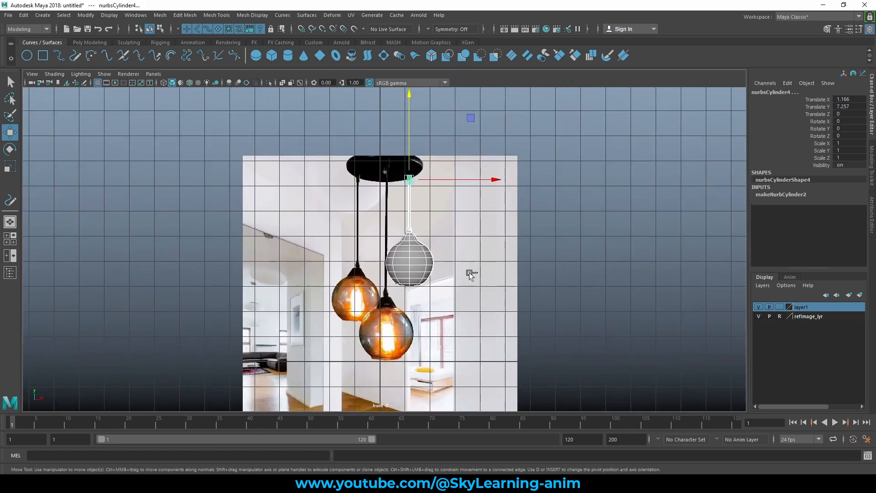
{"action": "key", "text": "ctrl+d"}
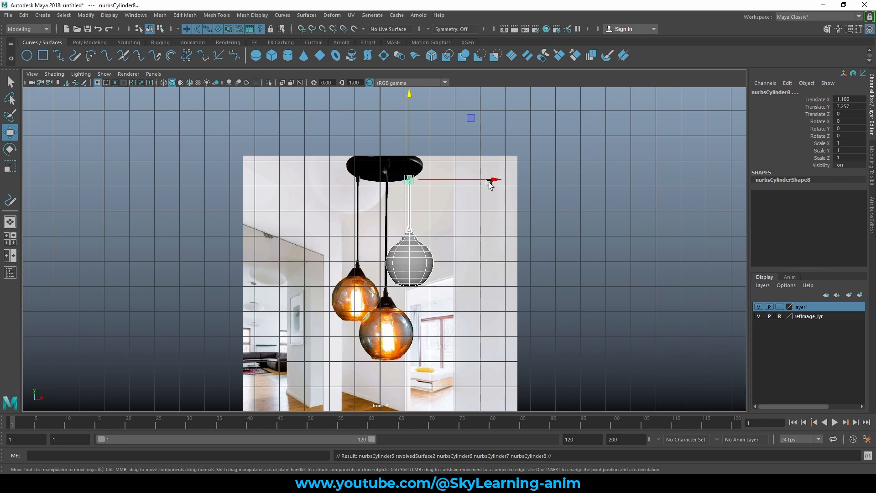
{"action": "left_click_drag", "start_coordinate": [489, 181], "coordinate": [436, 181]}
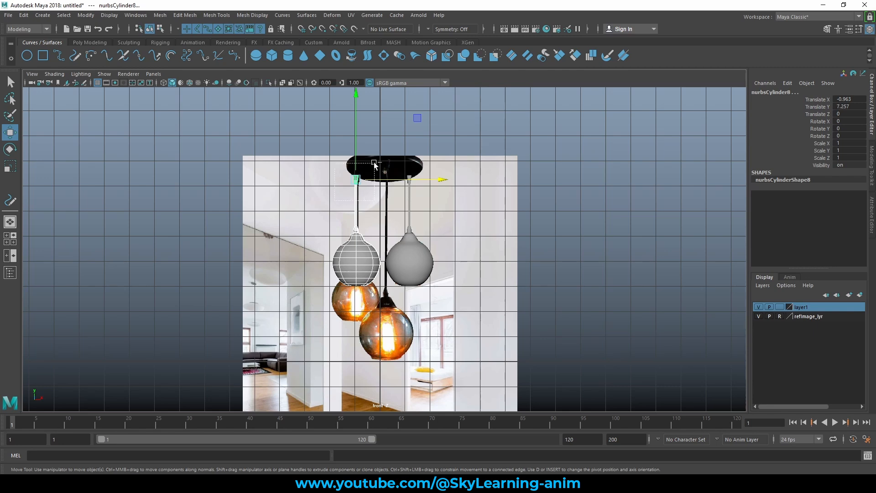
Lower the copied globe and its fittings to Translate Y 3.8 over the left reference lamp, leaving the cord and upper sleeve in place.
{"action": "left_click_drag", "start_coordinate": [375, 163], "coordinate": [375, 162], "text": "ctrl"}
{"action": "right_click_drag", "start_coordinate": [330, 257], "coordinate": [434, 258], "text": "alt"}
{"action": "middle_click_drag", "start_coordinate": [433, 258], "coordinate": [480, 206], "text": "alt"}
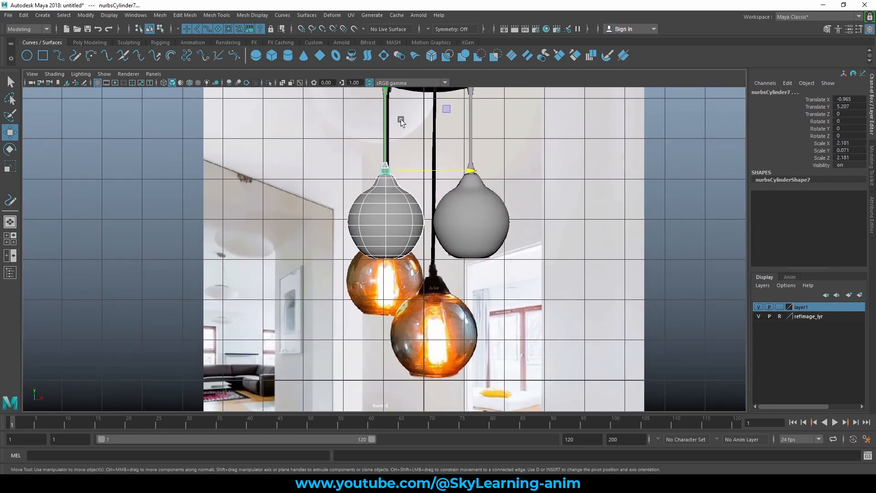
{"action": "left_click_drag", "start_coordinate": [384, 114], "coordinate": [381, 170]}
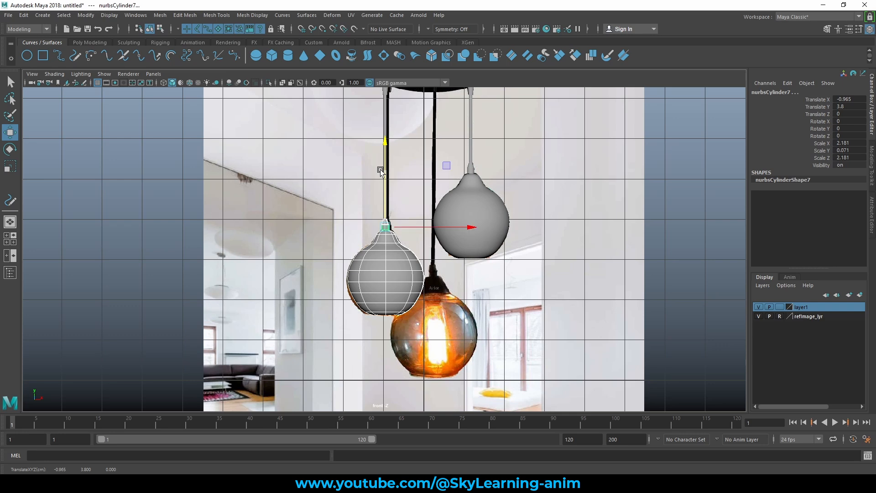
Lengthen the copied pendant's cord by moving its bottom control vertices down to the lowered globe's fitting, and return to object selection.
{"action": "middle_click_drag", "start_coordinate": [527, 260], "coordinate": [502, 233], "text": "alt"}
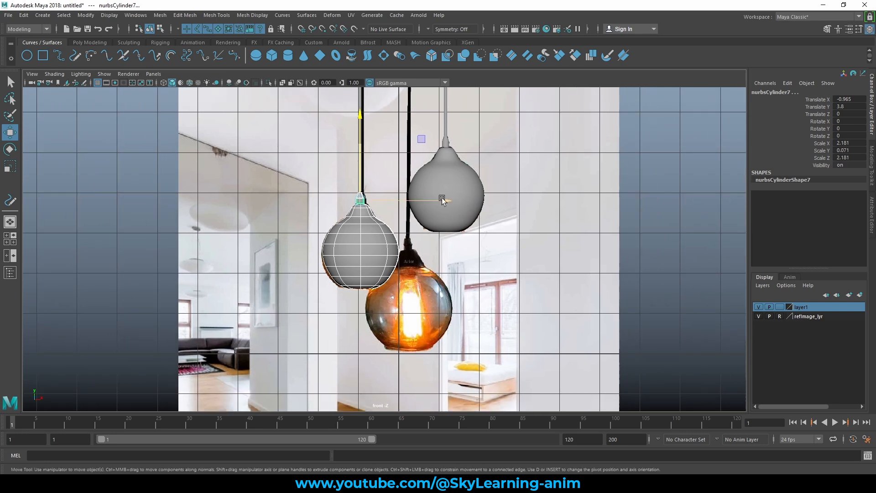
{"action": "middle_click_drag", "start_coordinate": [442, 198], "coordinate": [482, 250], "text": "alt"}
{"action": "scroll", "coordinate": [221, 201], "scroll_direction": "up", "scroll_amount": 2}
{"action": "left_click", "coordinate": [375, 178]}
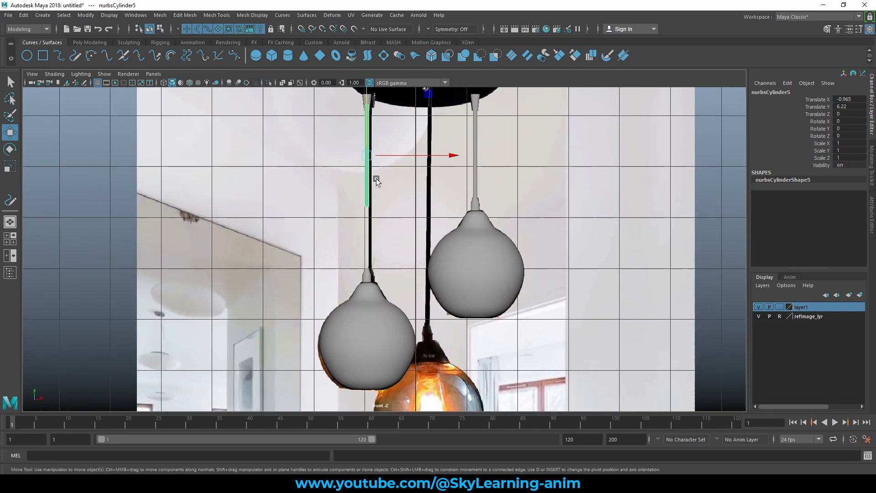
{"action": "right_click_drag", "start_coordinate": [309, 166], "coordinate": [235, 159]}
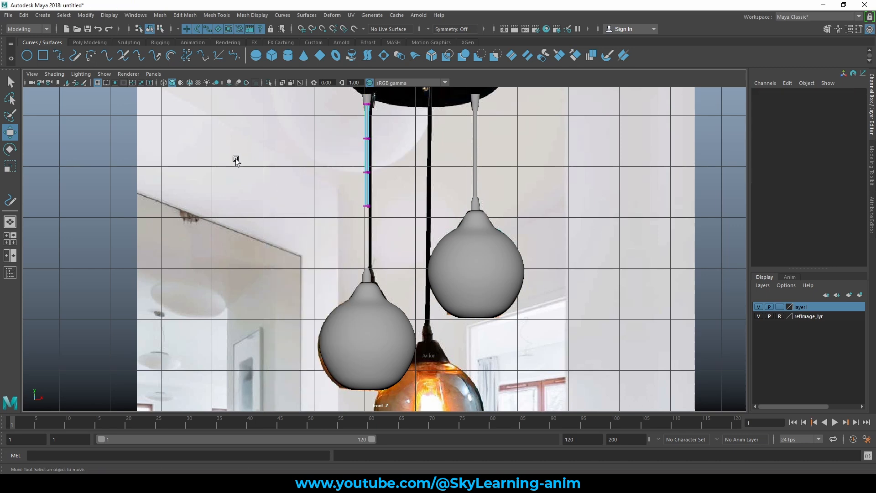
{"action": "left_click_drag", "start_coordinate": [346, 222], "coordinate": [370, 231]}
{"action": "scroll", "coordinate": [320, 241], "scroll_direction": "up", "scroll_amount": 3}
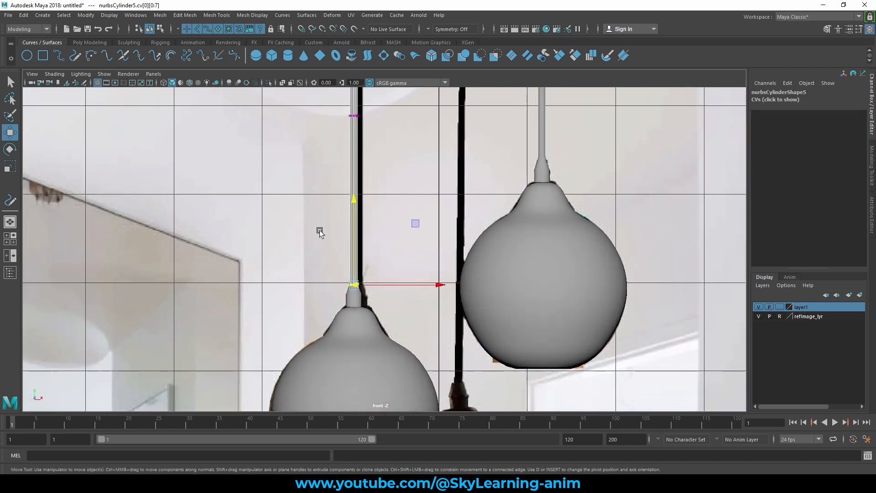
{"action": "right_click_drag", "start_coordinate": [238, 188], "coordinate": [280, 201]}
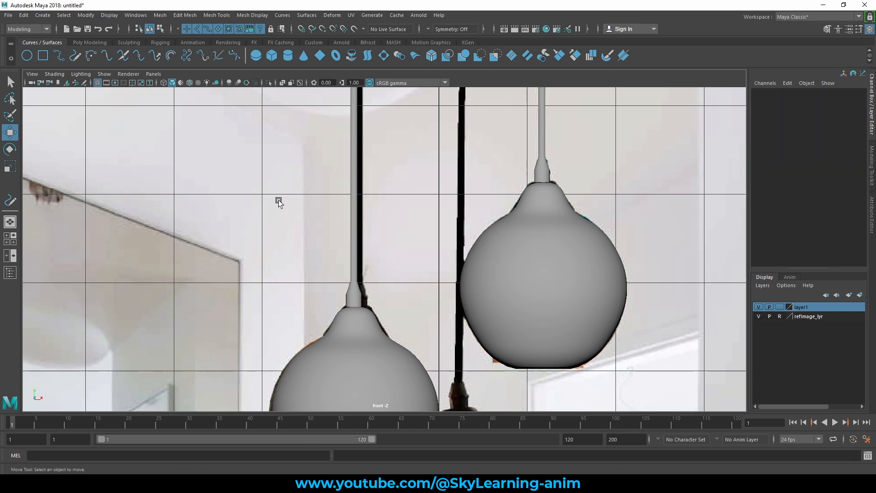
Examine the two pendants against the reference image in the front and perspective views.
{"action": "key", "text": "a"}
{"action": "scroll", "coordinate": [400, 226], "scroll_direction": "up", "scroll_amount": 2}
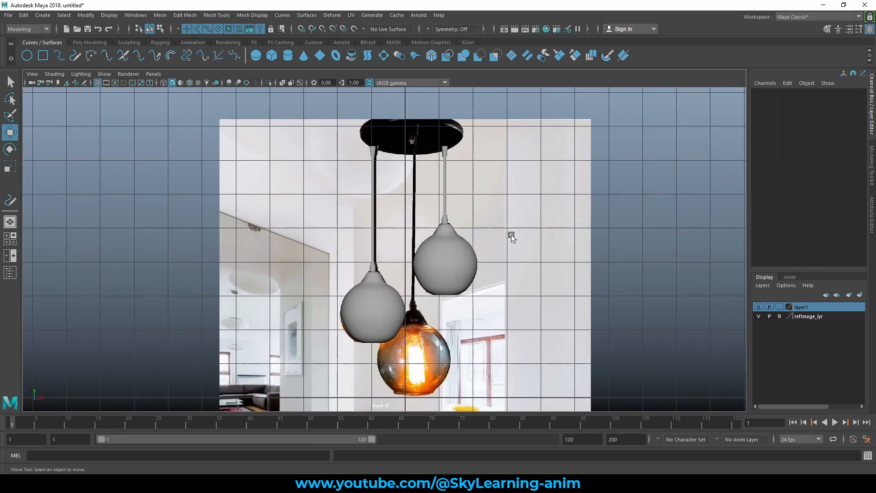
{"action": "left_click_drag", "start_coordinate": [328, 130], "coordinate": [411, 391]}
{"action": "key", "text": "space"}
{"action": "key", "text": "space"}
{"action": "left_click_drag", "start_coordinate": [505, 196], "coordinate": [458, 200], "text": "alt"}
{"action": "left_click", "coordinate": [477, 253]}
{"action": "scroll", "coordinate": [477, 253], "scroll_direction": "up", "scroll_amount": 1}
{"action": "scroll", "coordinate": [477, 253], "scroll_direction": "down", "scroll_amount": 2}
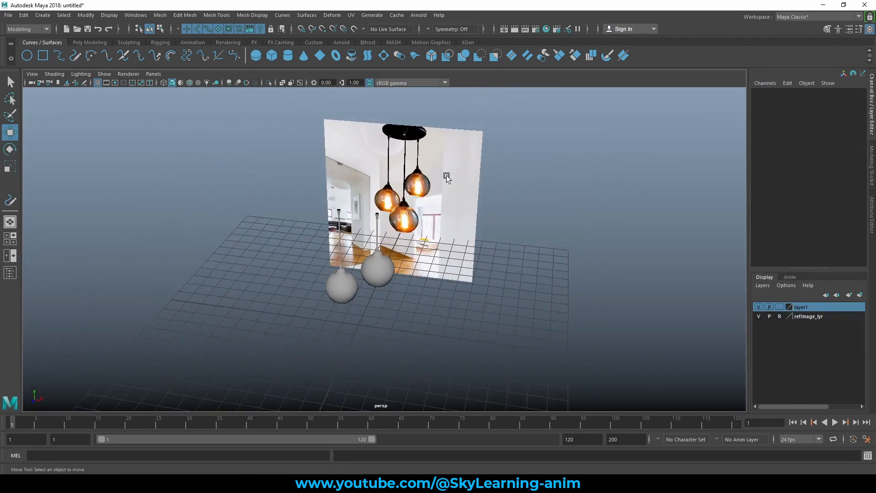
Create a NURBS cylinder at the origin for the ceiling plate and open its construction settings at Spans.
{"action": "left_click", "coordinate": [289, 58]}
{"action": "left_click_drag", "start_coordinate": [419, 327], "coordinate": [389, 301], "text": "alt"}
{"action": "right_click_drag", "start_coordinate": [389, 301], "coordinate": [467, 299], "text": "alt"}
{"action": "middle_click_drag", "start_coordinate": [466, 299], "coordinate": [481, 257], "text": "alt"}
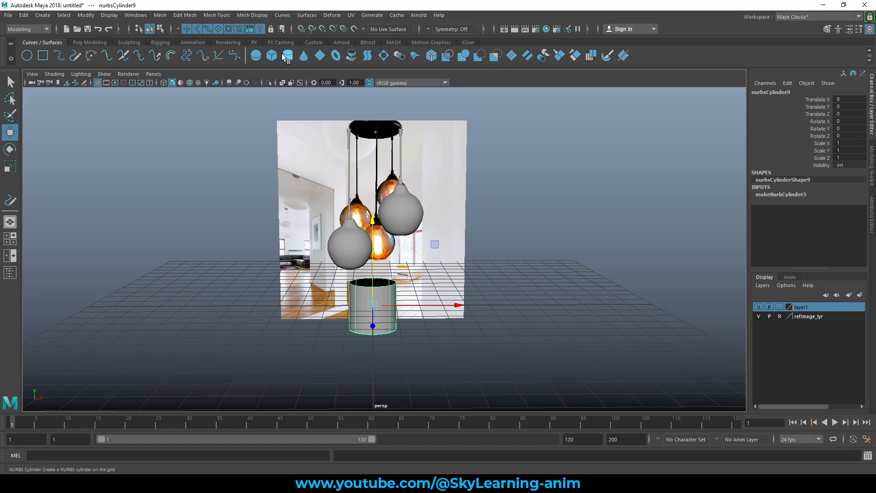
{"action": "left_click_drag", "start_coordinate": [496, 151], "coordinate": [492, 165], "text": "alt"}
{"action": "left_click", "coordinate": [812, 197]}
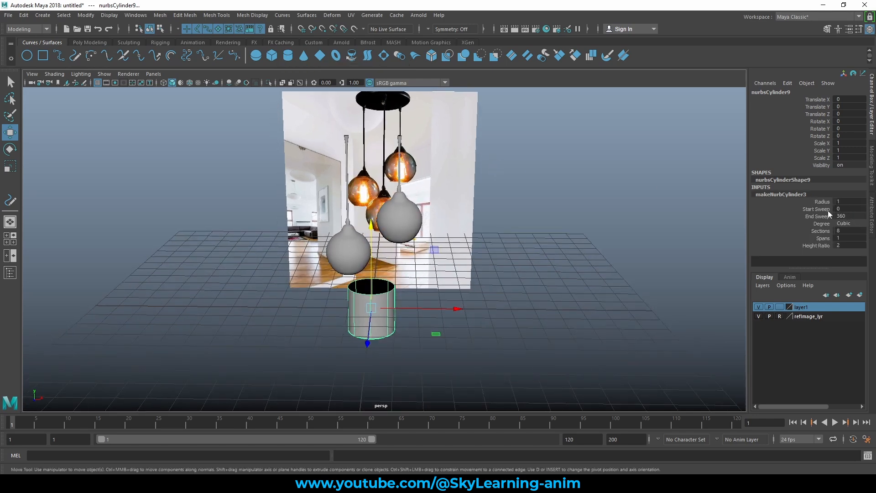
{"action": "left_click", "coordinate": [822, 231]}
{"action": "left_click", "coordinate": [824, 238]}
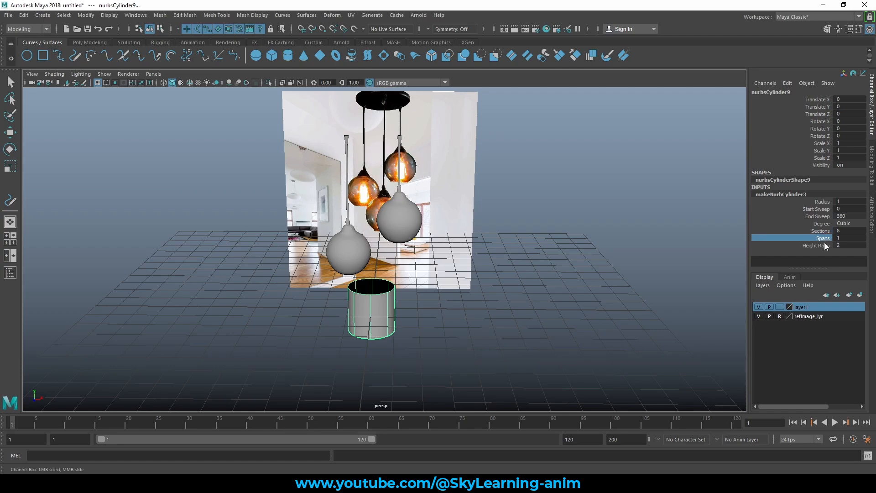
{"action": "left_click_drag", "start_coordinate": [582, 281], "coordinate": [550, 279], "text": "alt"}
Raise the new cylinder to Translate Y 8.392 at the reference ceiling plate in the front view.
{"action": "key", "text": "w"}
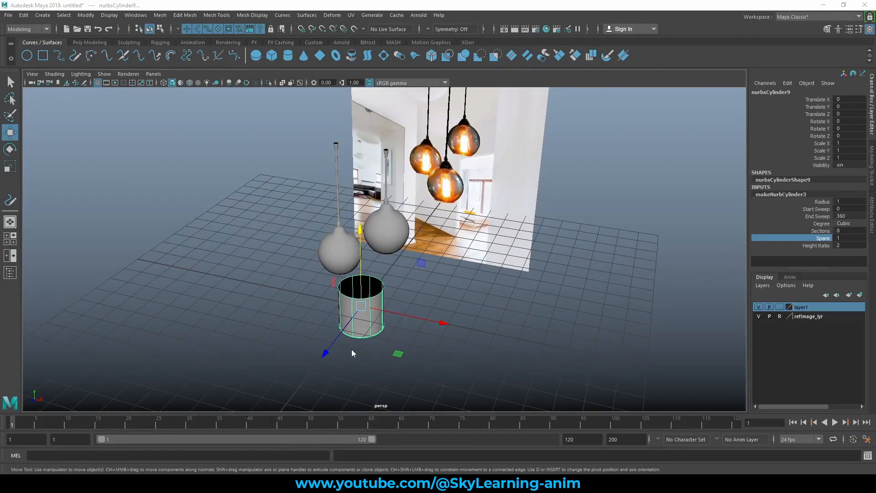
{"action": "key", "text": "space"}
{"action": "key", "text": "space"}
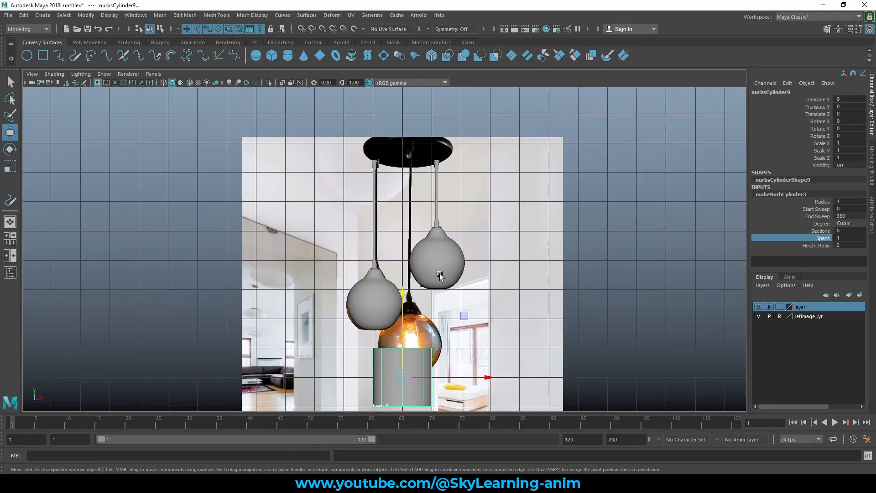
{"action": "left_click_drag", "start_coordinate": [403, 298], "coordinate": [402, 68]}
Scale the cylinder into a flat disc for the ceiling plate, to 1.566 in X and Z and 0.164 in Y.
{"action": "middle_click_drag", "start_coordinate": [515, 202], "coordinate": [489, 231], "text": "alt"}
{"action": "scroll", "coordinate": [493, 283], "scroll_direction": "up", "scroll_amount": 4}
{"action": "key", "text": "r"}
{"action": "key", "text": "space"}
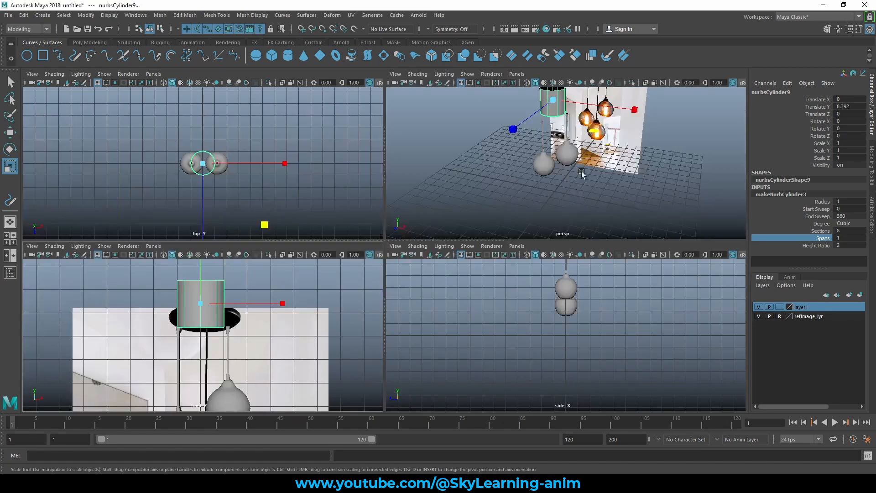
{"action": "key", "text": "space"}
{"action": "left_click_drag", "start_coordinate": [582, 171], "coordinate": [401, 157], "text": "alt"}
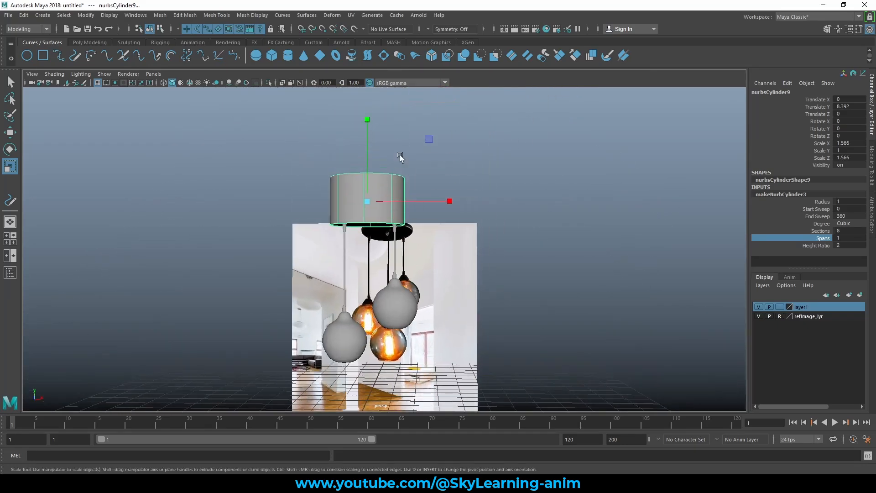
{"action": "left_click_drag", "start_coordinate": [364, 120], "coordinate": [366, 185]}
{"action": "key", "text": "w"}
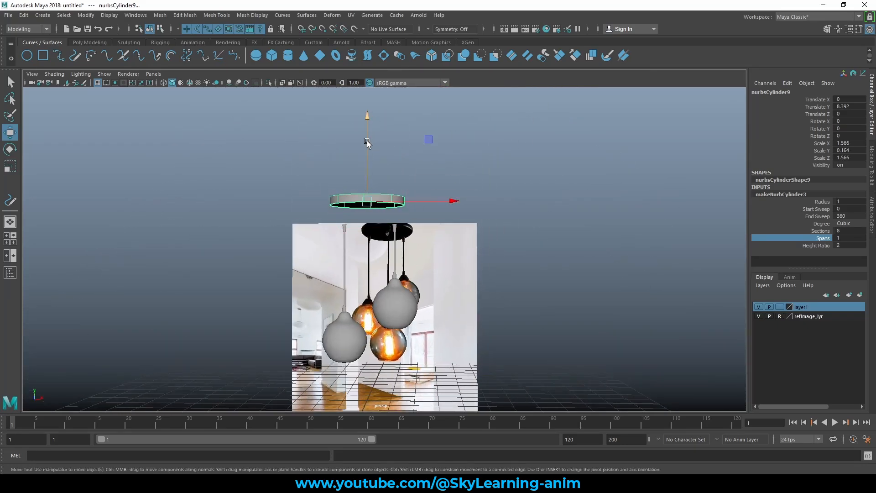
Lower the ceiling plate cylinder to Translate Y 7.574 and set its Spans to 2.
{"action": "left_click_drag", "start_coordinate": [366, 141], "coordinate": [385, 141]}
{"action": "left_click", "coordinate": [304, 161]}
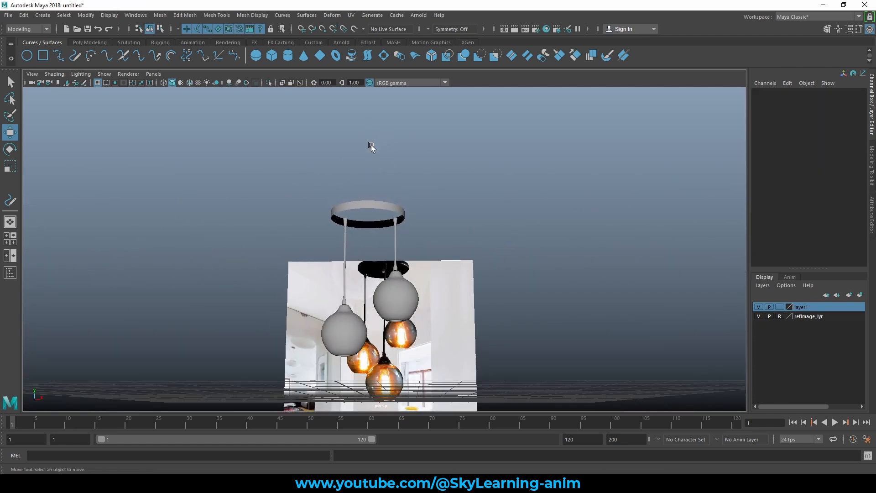
{"action": "mouse_move", "coordinate": [327, 159]}
{"action": "left_mouse_down", "text": "alt"}
{"action": "mouse_move", "coordinate": [336, 156]}
{"action": "mouse_move", "coordinate": [328, 156]}
{"action": "left_mouse_up", "text": "alt"}
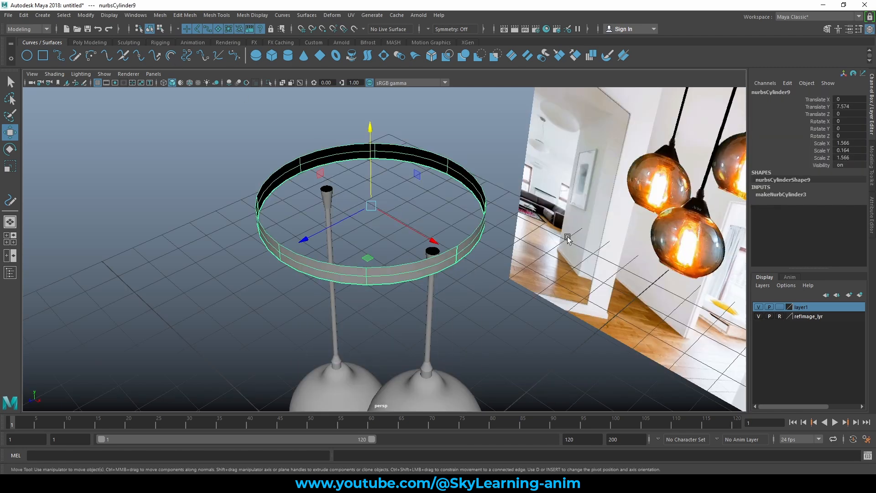
{"action": "left_click_drag", "start_coordinate": [408, 262], "coordinate": [377, 247], "text": "alt"}
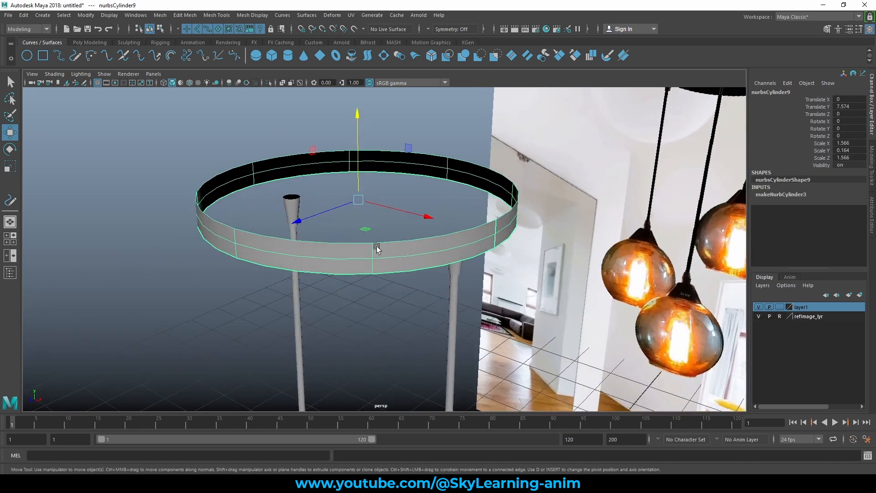
{"action": "left_click", "coordinate": [803, 195]}
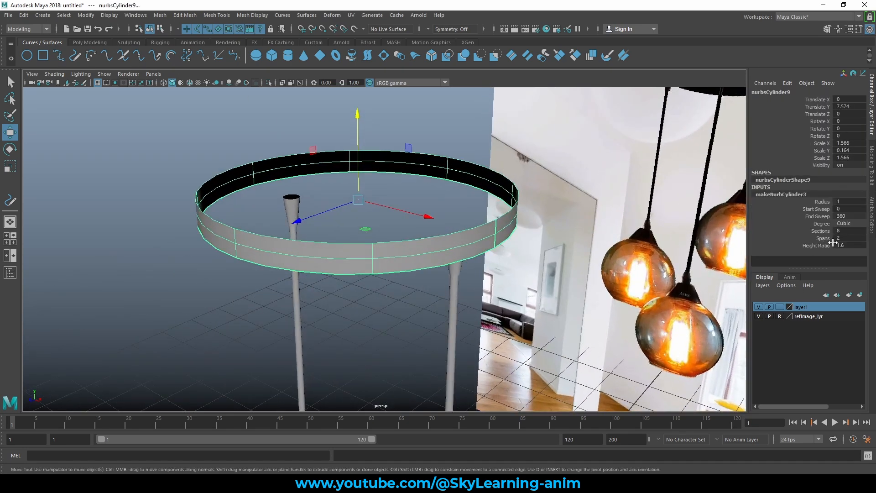
{"action": "left_click", "coordinate": [823, 238]}
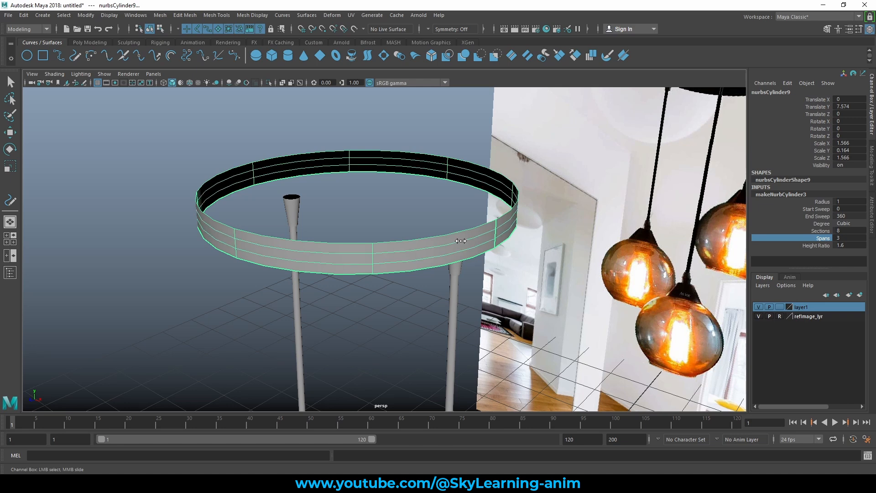
Select the two lowest rows of control vertices on the ceiling plate and scale them inward to about 0.517 in X and Z.
{"action": "key", "text": "w"}
{"action": "right_click_drag", "start_coordinate": [359, 267], "coordinate": [284, 245]}
{"action": "left_click_drag", "start_coordinate": [344, 294], "coordinate": [393, 277]}
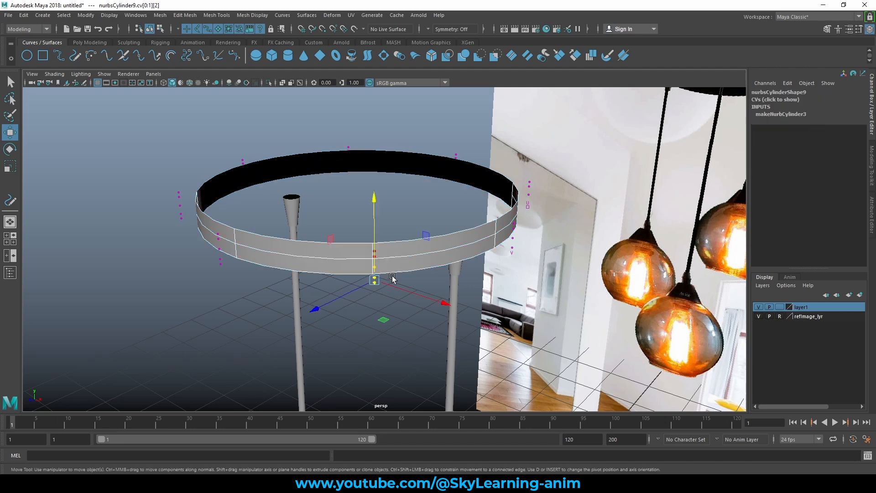
{"action": "key", "text": "space"}
{"action": "key", "text": "space"}
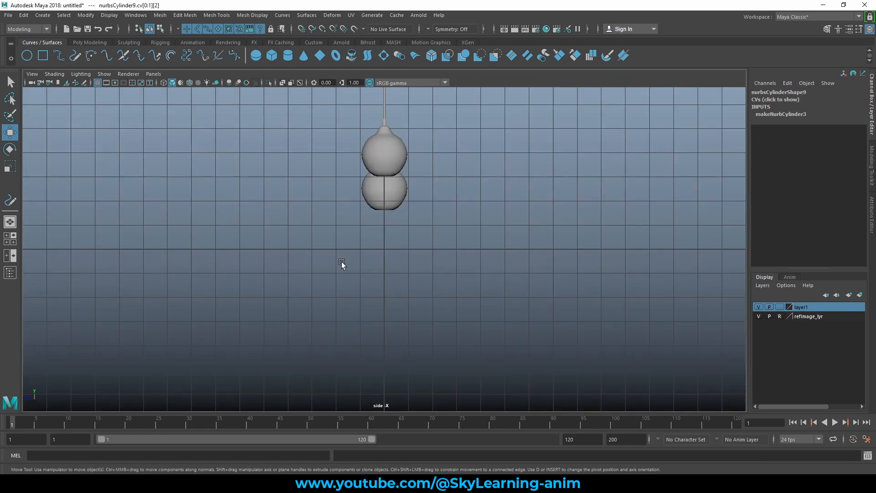
{"action": "key", "text": "space"}
{"action": "scroll", "coordinate": [187, 346], "scroll_direction": "up", "scroll_amount": 3}
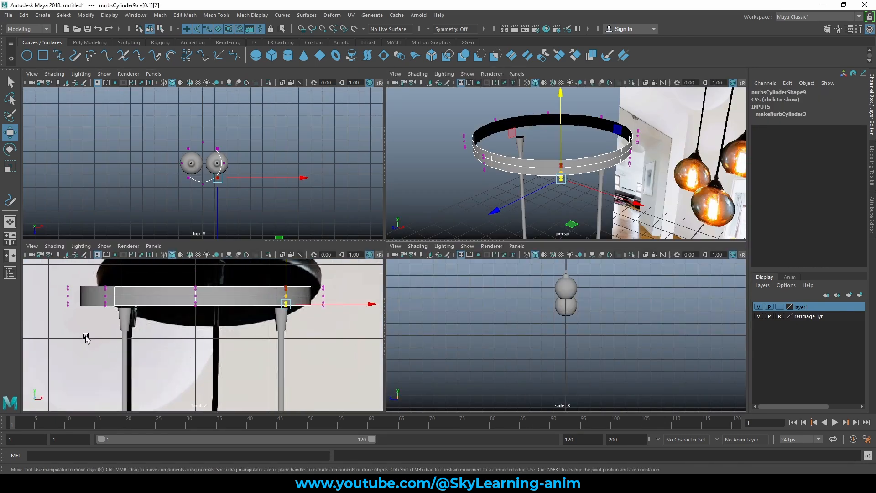
{"action": "left_click_drag", "start_coordinate": [59, 325], "coordinate": [350, 299]}
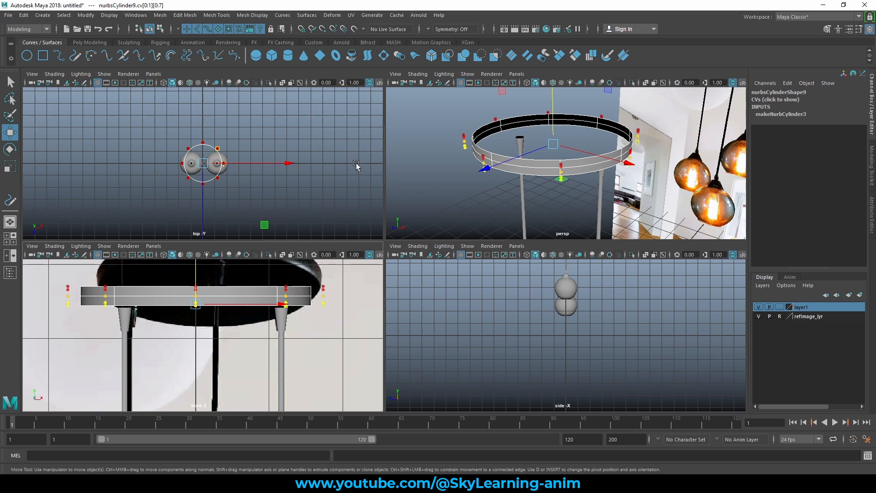
{"action": "key", "text": "b"}
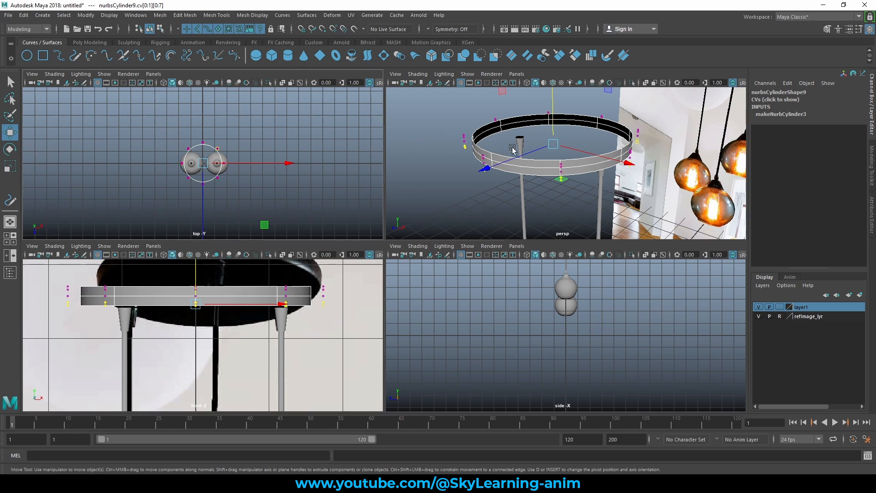
{"action": "key", "text": "space"}
{"action": "key", "text": "space"}
{"action": "key", "text": "space"}
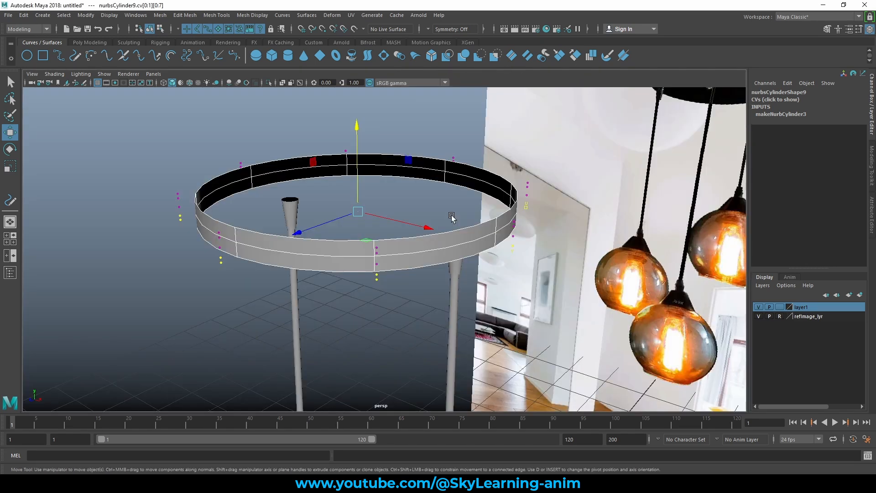
{"action": "key", "text": "e"}
{"action": "key", "text": "r"}
{"action": "middle_click_drag", "start_coordinate": [360, 243], "coordinate": [309, 243]}
{"action": "left_click_drag", "start_coordinate": [309, 242], "coordinate": [302, 242]}
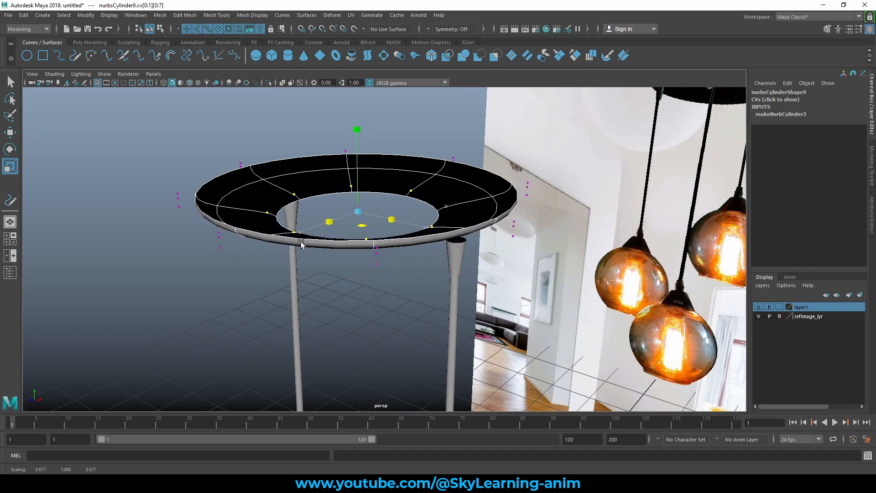
Adjust the height of the two inner rows of control vertices to about Y 7.512 in the front view.
{"action": "left_click_drag", "start_coordinate": [367, 239], "coordinate": [378, 218], "text": "alt"}
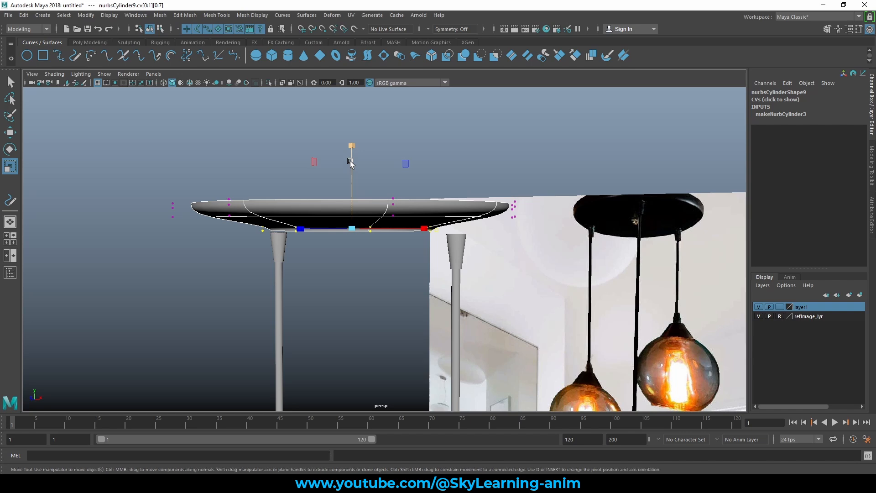
{"action": "key", "text": "w"}
{"action": "left_click_drag", "start_coordinate": [351, 160], "coordinate": [353, 145]}
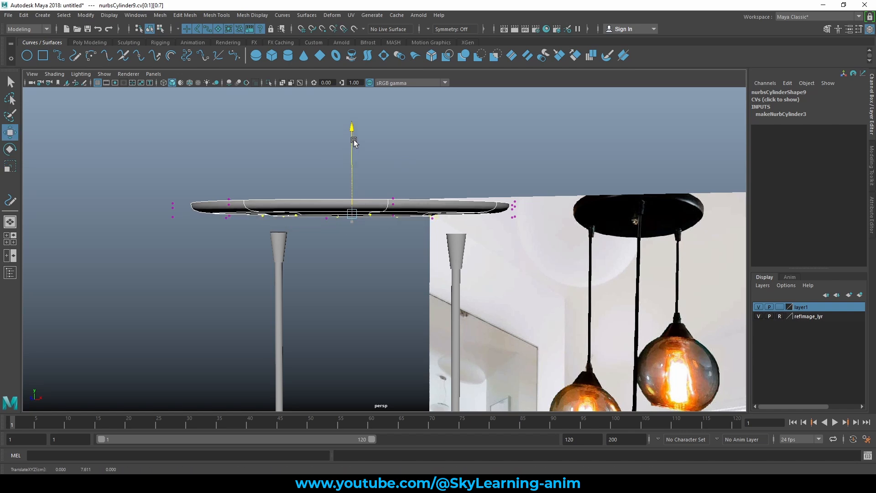
{"action": "key", "text": "space"}
{"action": "key", "text": "space"}
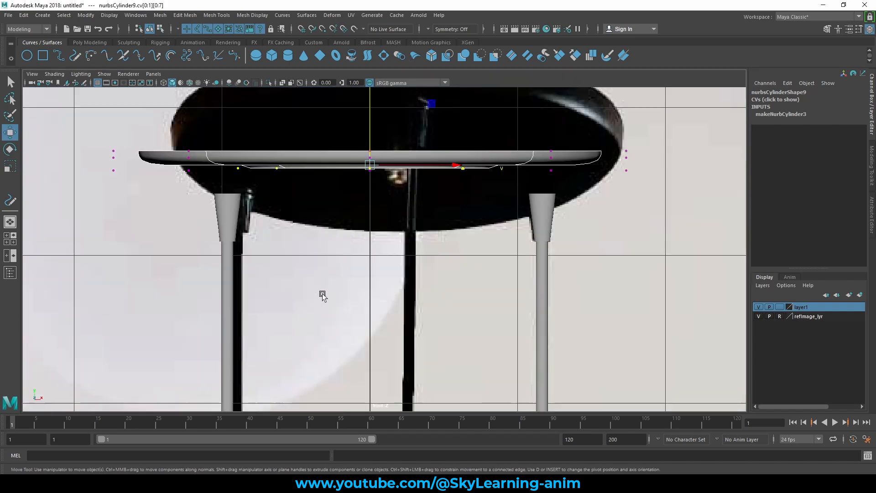
{"action": "middle_click_drag", "start_coordinate": [364, 260], "coordinate": [367, 278]}
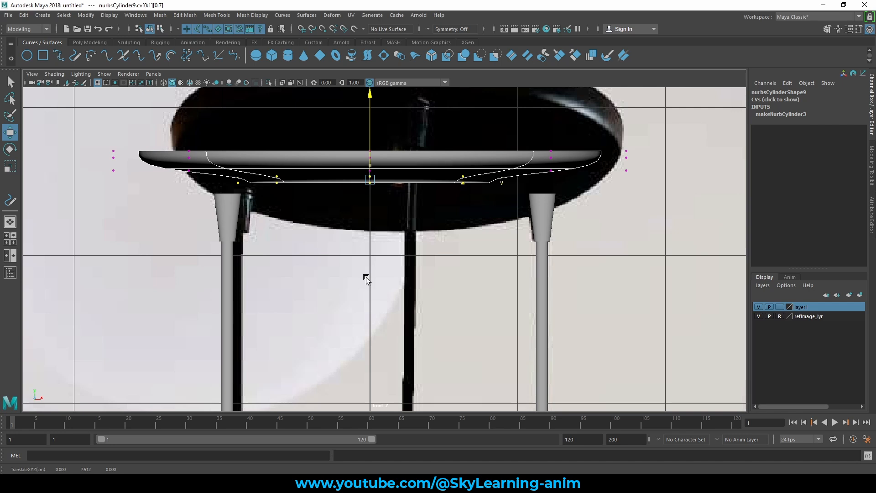
Scale the second-lowest row of control vertices outward to near the plate's rim.
{"action": "left_click_drag", "start_coordinate": [187, 237], "coordinate": [533, 183]}
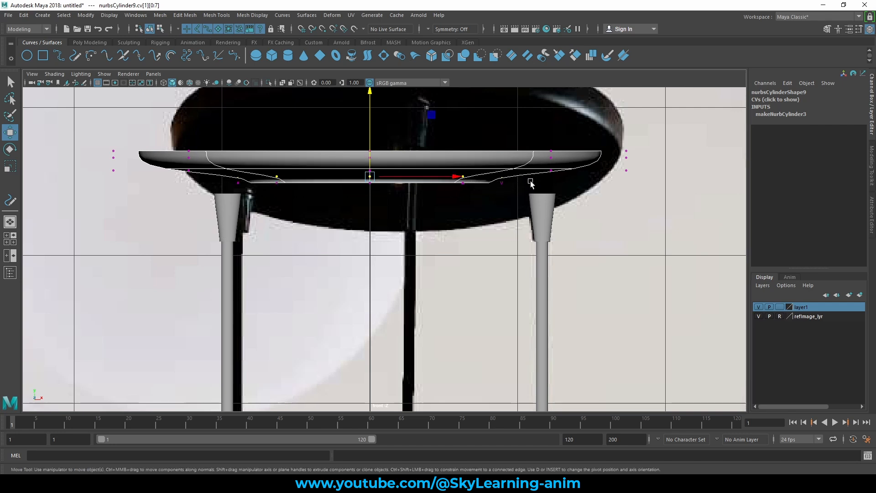
{"action": "key", "text": "e"}
{"action": "key", "text": "r"}
{"action": "left_click_drag", "start_coordinate": [452, 177], "coordinate": [603, 183]}
{"action": "key", "text": "space"}
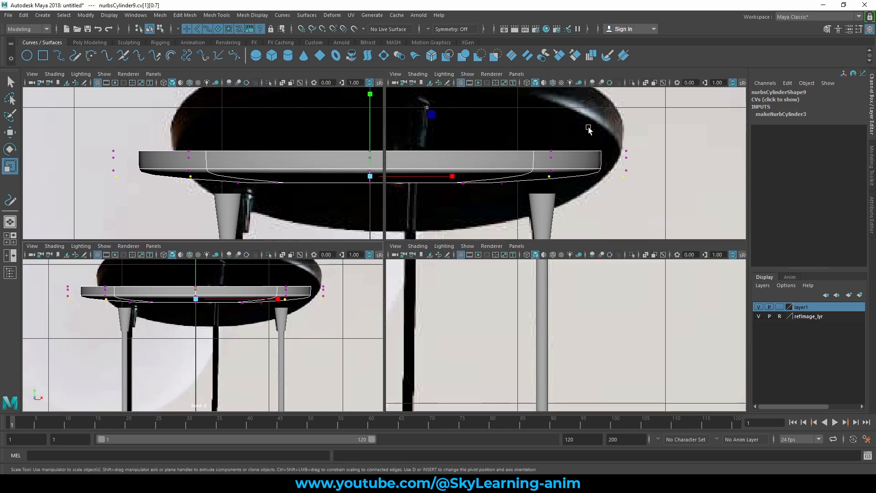
Select the ring of control vertices around the plate's central opening and scale it to about 0.007 in X and Z to close the hole.
{"action": "key", "text": "space"}
{"action": "left_click_drag", "start_coordinate": [429, 191], "coordinate": [428, 232], "text": "alt"}
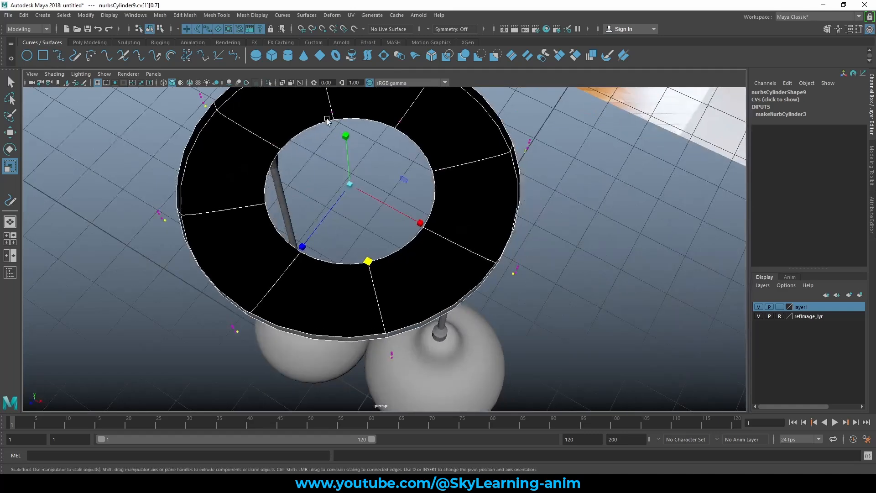
{"action": "left_click_drag", "start_coordinate": [311, 108], "coordinate": [447, 182]}
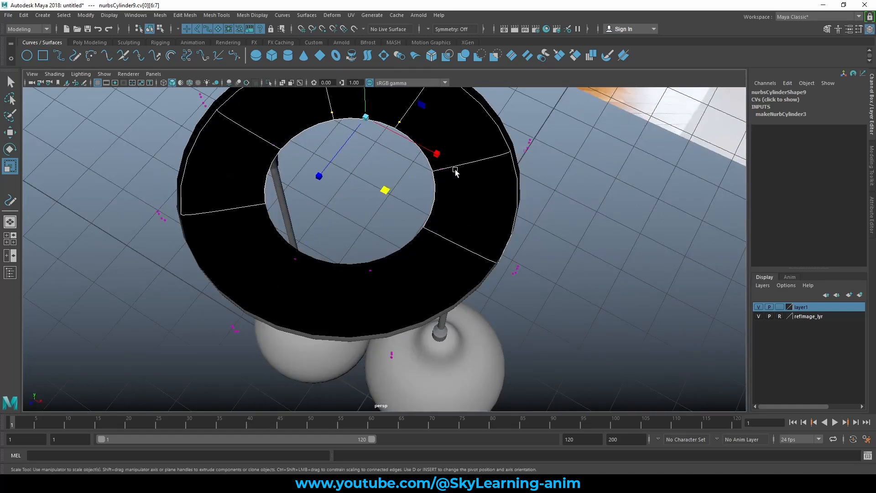
{"action": "key", "text": "q"}
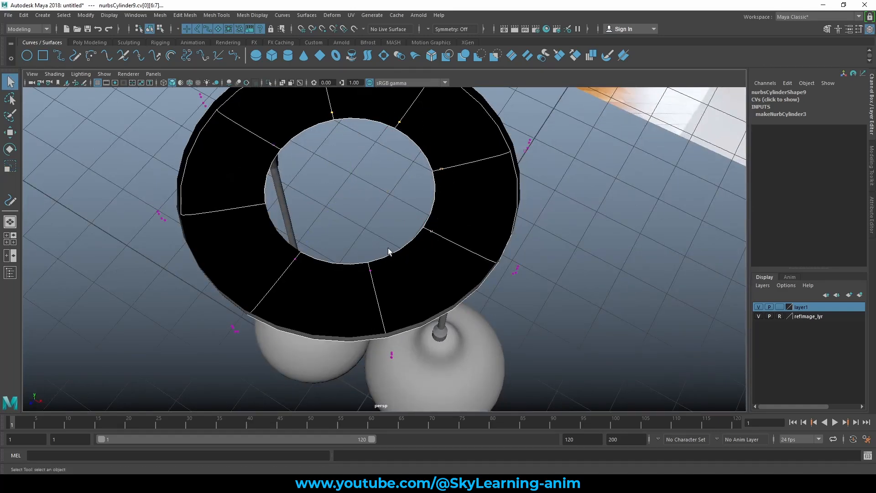
{"action": "left_click_drag", "start_coordinate": [355, 270], "coordinate": [354, 272]}
{"action": "left_click_drag", "start_coordinate": [281, 268], "coordinate": [280, 266], "text": "shift"}
{"action": "key", "text": "r"}
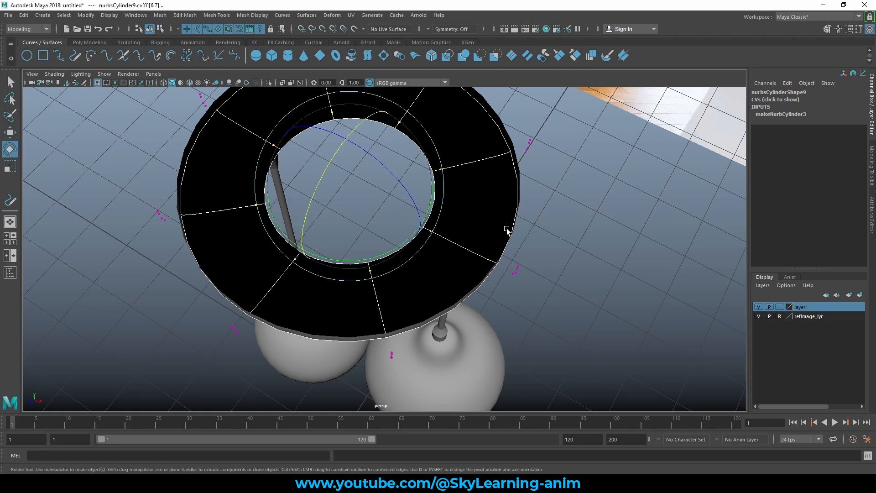
{"action": "middle_click_drag", "start_coordinate": [566, 231], "coordinate": [356, 205]}
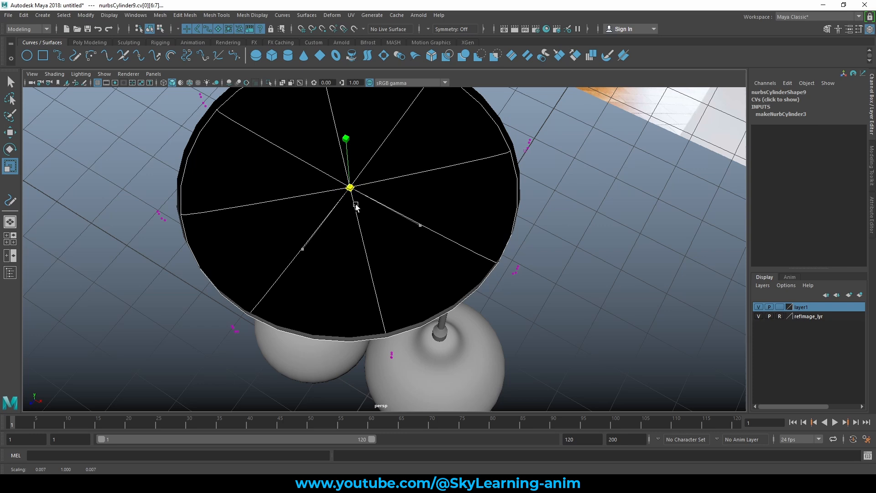
Raise the centre control vertices to about Y 7.564 to flatten the plate's underside and return to object mode.
{"action": "key", "text": "w"}
{"action": "key", "text": "space"}
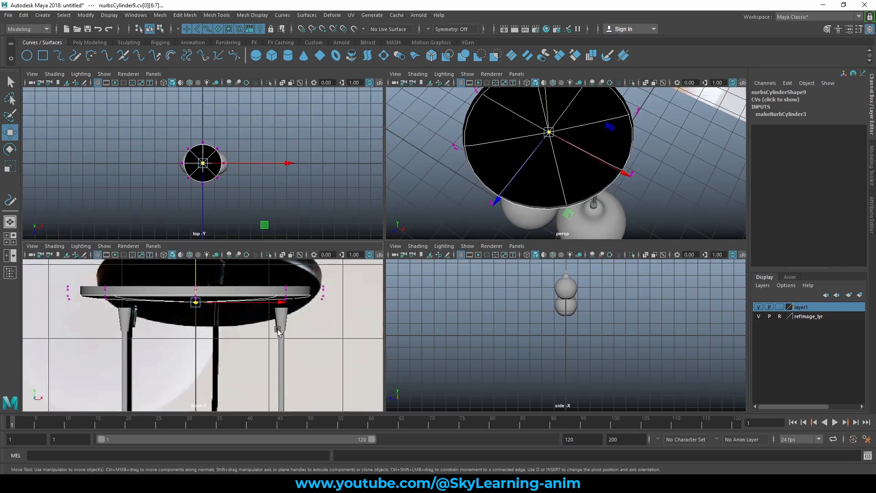
{"action": "key", "text": "space"}
{"action": "left_click_drag", "start_coordinate": [371, 123], "coordinate": [375, 109]}
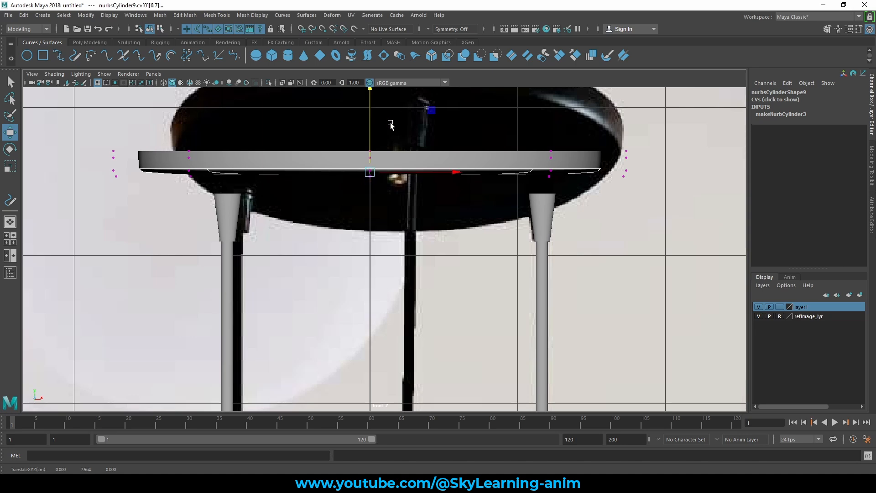
{"action": "key", "text": "space"}
{"action": "key", "text": "space"}
{"action": "right_click_drag", "start_coordinate": [463, 141], "coordinate": [530, 127]}
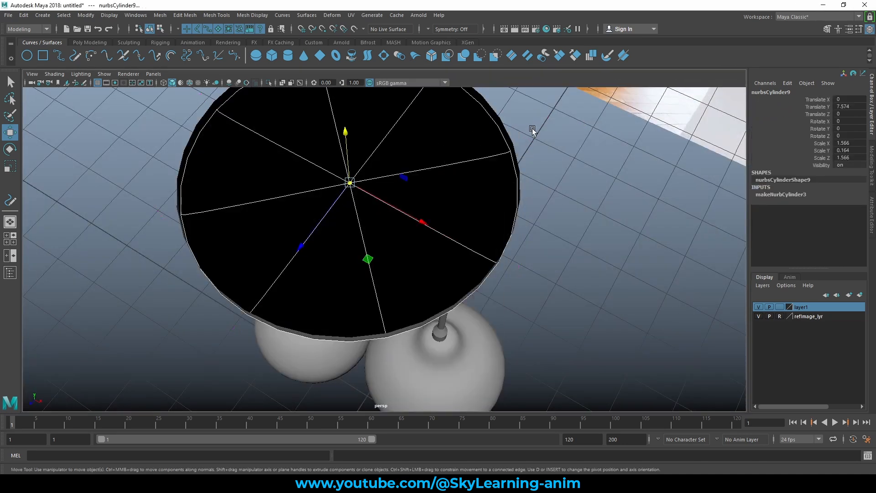
Lower the whole ceiling plate to Translate Y 7.435 so it meets the tops of the pendant cords.
{"action": "left_click", "coordinate": [531, 128]}
{"action": "left_click", "coordinate": [442, 170]}
{"action": "scroll", "coordinate": [445, 175], "scroll_direction": "down", "scroll_amount": 3}
{"action": "left_click_drag", "start_coordinate": [468, 235], "coordinate": [487, 174], "text": "alt"}
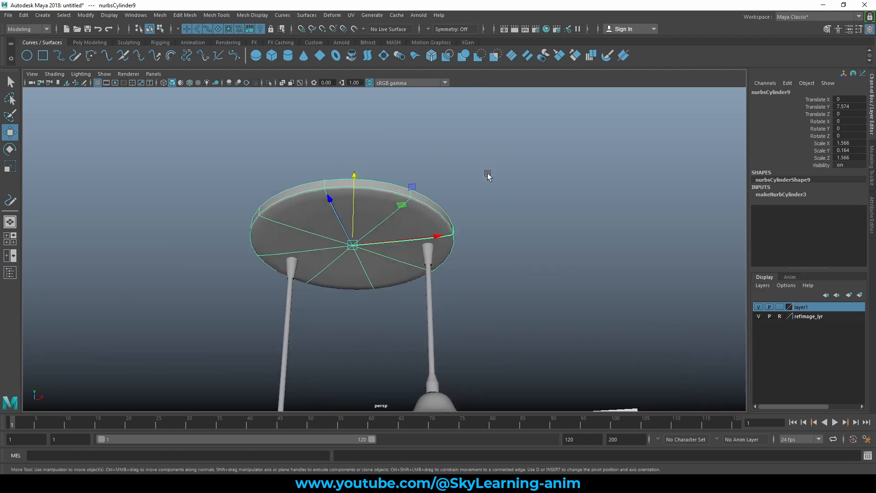
{"action": "left_click", "coordinate": [487, 174]}
{"action": "left_click_drag", "start_coordinate": [516, 221], "coordinate": [571, 299], "text": "alt"}
{"action": "scroll", "coordinate": [462, 284], "scroll_direction": "down", "scroll_amount": 2}
{"action": "left_click", "coordinate": [390, 218]}
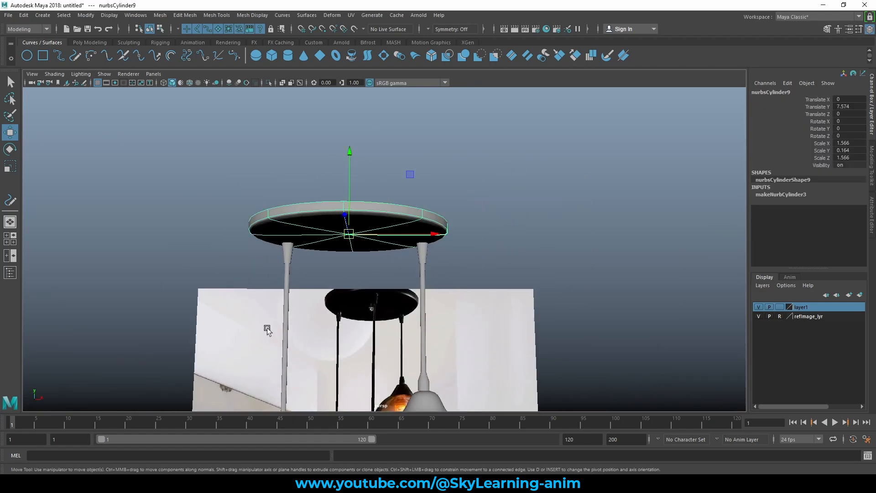
{"action": "key", "text": "space"}
{"action": "key", "text": "space"}
{"action": "left_click_drag", "start_coordinate": [374, 115], "coordinate": [368, 132]}
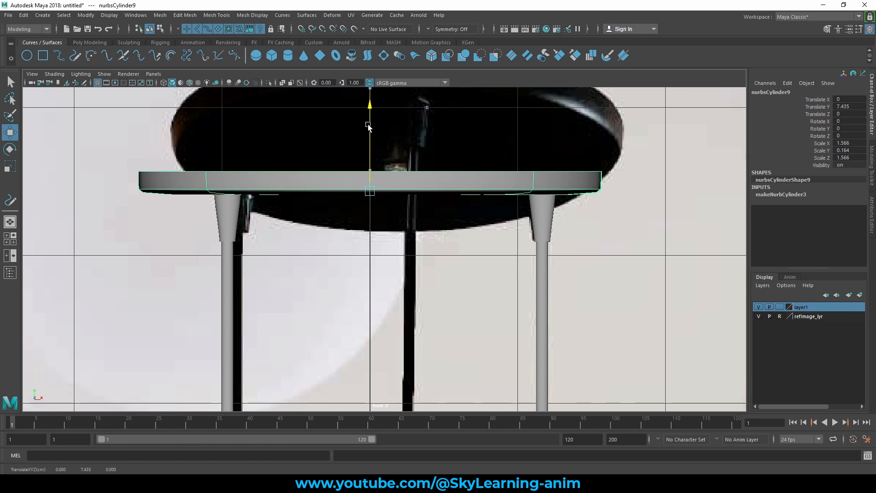
Examine the ceiling plate and both pendants against the reference image in the perspective view.
{"action": "key", "text": "space"}
{"action": "key", "text": "space"}
{"action": "left_click", "coordinate": [582, 151]}
{"action": "scroll", "coordinate": [579, 152], "scroll_direction": "down", "scroll_amount": 4}
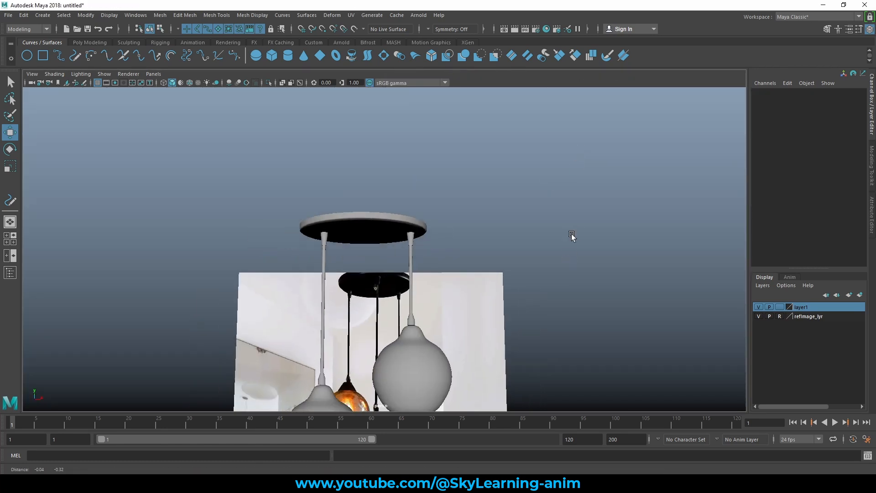
{"action": "left_click_drag", "start_coordinate": [571, 235], "coordinate": [563, 257], "text": "alt"}
{"action": "scroll", "coordinate": [555, 260], "scroll_direction": "down", "scroll_amount": 2}
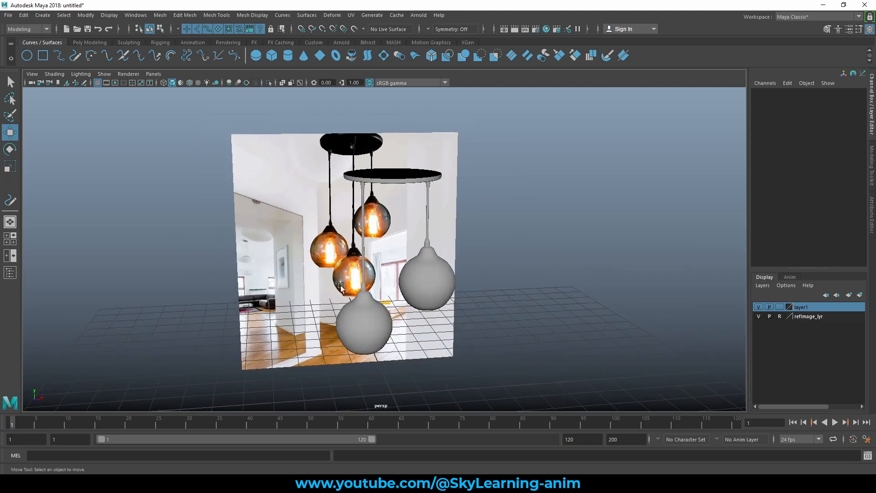
{"action": "left_click_drag", "start_coordinate": [376, 302], "coordinate": [376, 333], "text": "alt"}
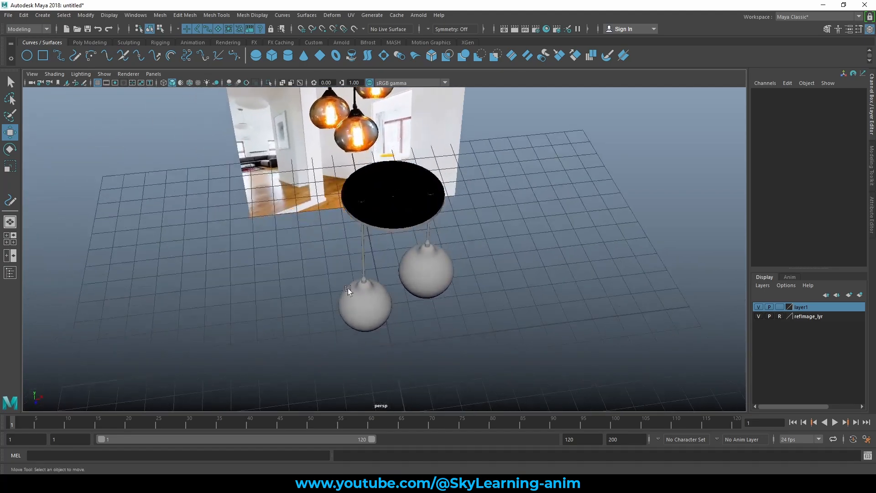
Duplicate the lower pendant's globe and cord parts and place the copy's cord at Translate X 0.062 and Z 0.92 under the plate.
{"action": "left_click_drag", "start_coordinate": [337, 269], "coordinate": [398, 341]}
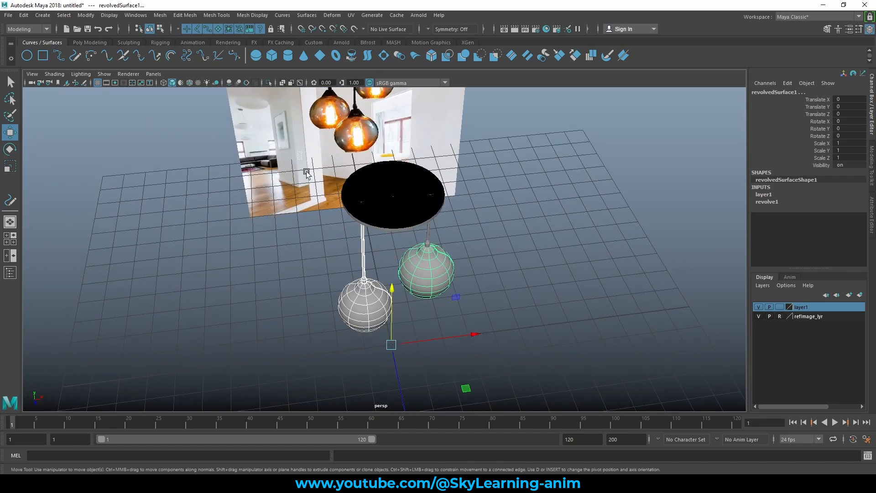
{"action": "left_click_drag", "start_coordinate": [307, 173], "coordinate": [396, 248]}
{"action": "left_click", "coordinate": [405, 176], "text": "ctrl"}
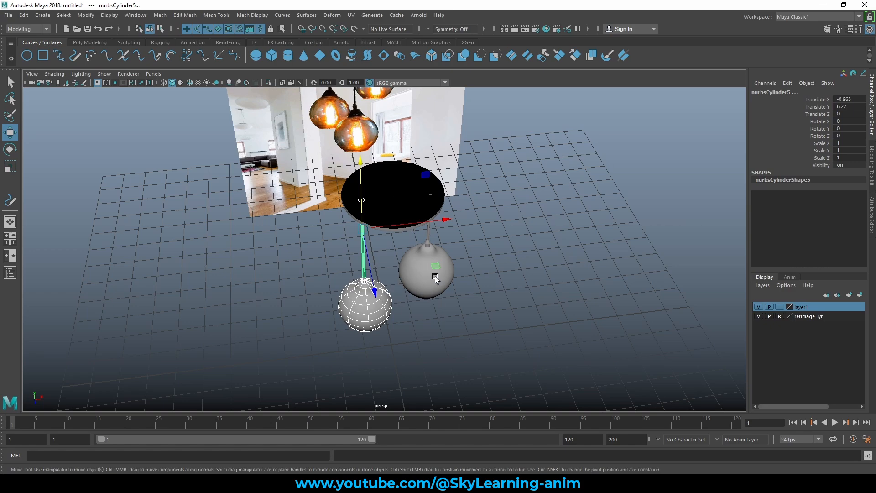
{"action": "left_click_drag", "start_coordinate": [435, 276], "coordinate": [499, 235], "text": "alt"}
{"action": "key", "text": "ctrl+d"}
{"action": "key", "text": "space"}
{"action": "key", "text": "space"}
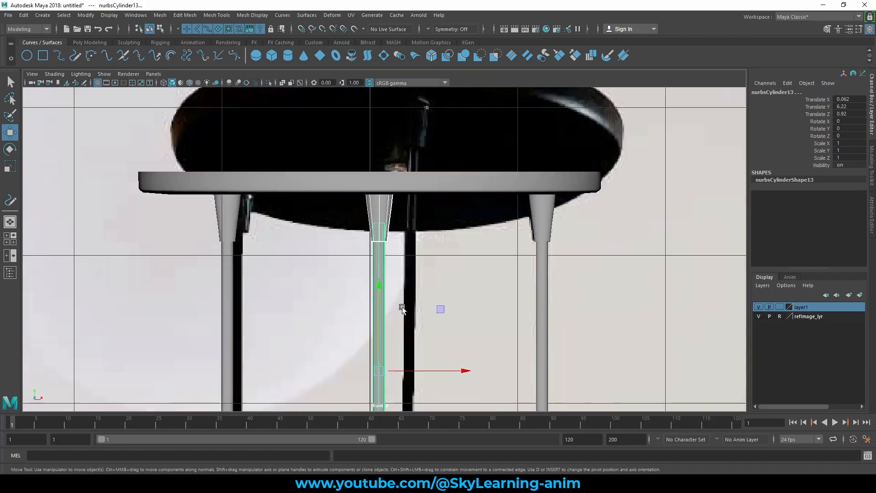
Move the third pendant sideways to Translate X 0.253, lining its cord up with the middle cord in the reference image.
{"action": "scroll", "coordinate": [449, 250], "scroll_direction": "down", "scroll_amount": 5}
{"action": "scroll", "coordinate": [449, 250], "scroll_direction": "up", "scroll_amount": 3}
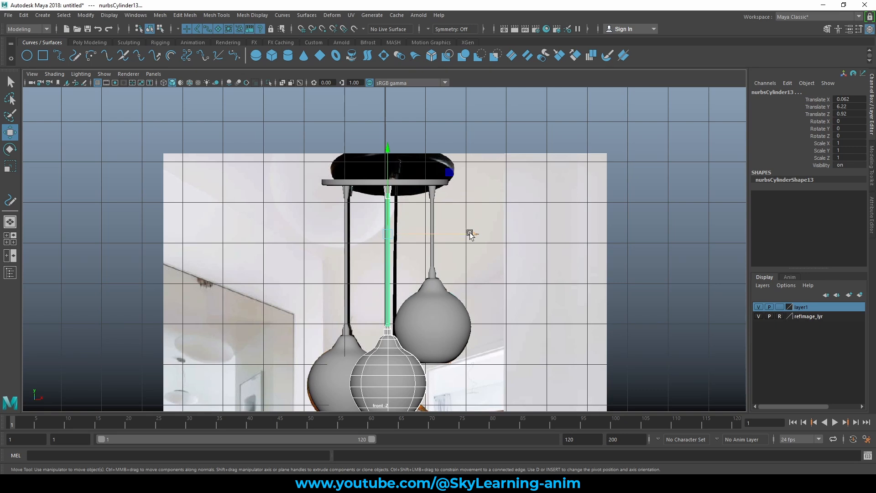
{"action": "left_click_drag", "start_coordinate": [470, 233], "coordinate": [477, 234]}
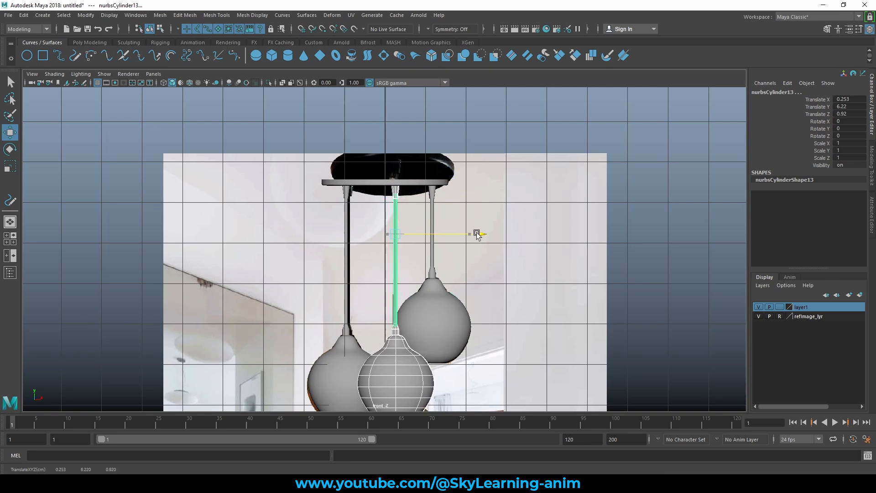
{"action": "middle_click_drag", "start_coordinate": [477, 234], "coordinate": [488, 145], "text": "alt"}
Lower the third pendant's globe and fittings, without its cord, bringing the lower cord fitting to Translate Y 2.79.
{"action": "left_click", "coordinate": [406, 236]}
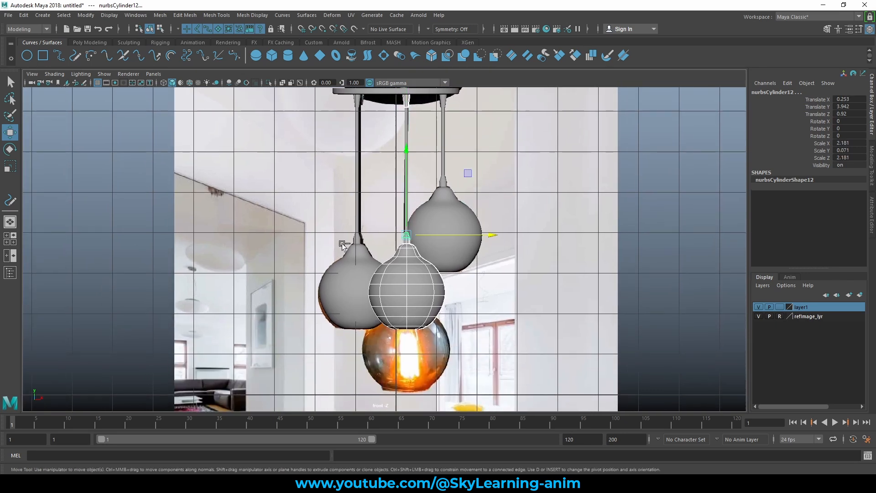
{"action": "left_click_drag", "start_coordinate": [408, 203], "coordinate": [411, 260]}
{"action": "scroll", "coordinate": [423, 381], "scroll_direction": "up", "scroll_amount": 3}
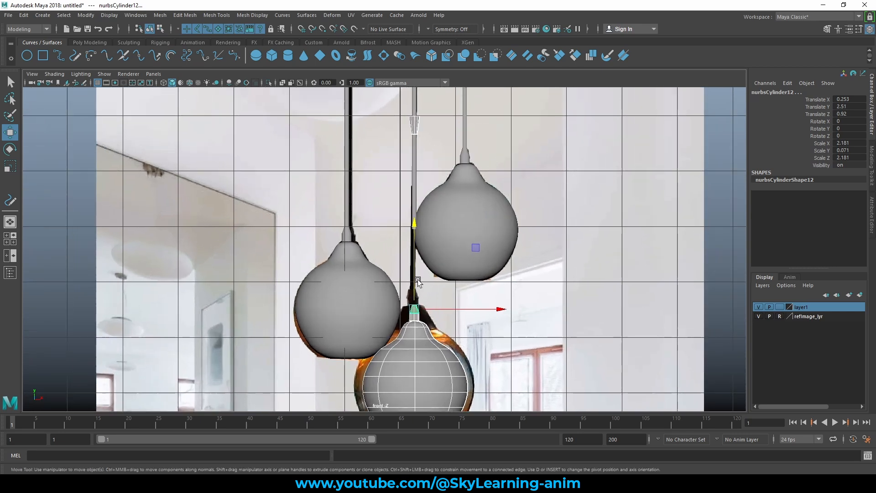
{"action": "left_click_drag", "start_coordinate": [418, 281], "coordinate": [418, 262]}
{"action": "middle_click_drag", "start_coordinate": [481, 348], "coordinate": [478, 276], "text": "alt"}
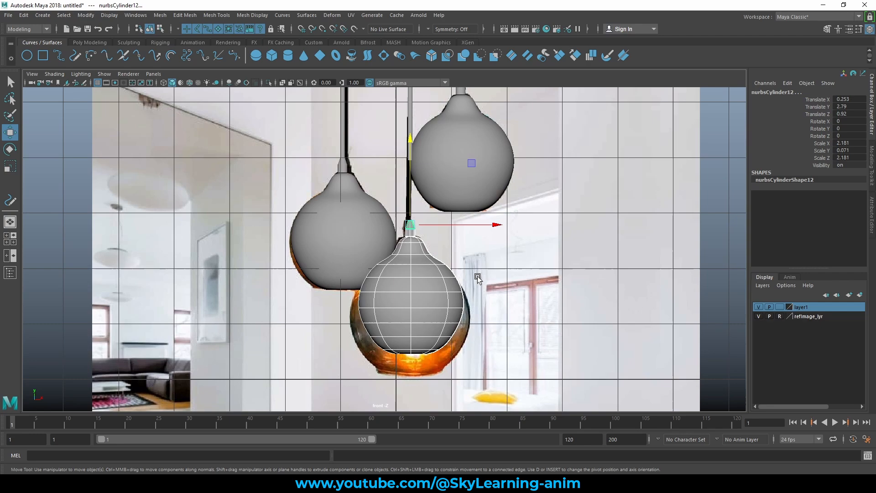
Widen the lowest pendant's globe by scaling all its control vertices about 1.1 in X and Z, and return to object mode.
{"action": "left_click", "coordinate": [435, 310]}
{"action": "key", "text": "e"}
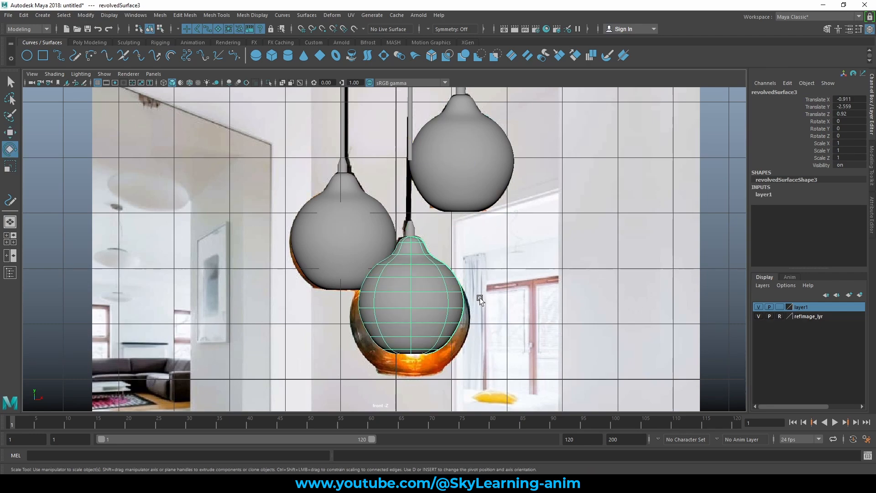
{"action": "key", "text": "r"}
{"action": "key", "text": "space"}
{"action": "key", "text": "space"}
{"action": "left_click_drag", "start_coordinate": [524, 237], "coordinate": [475, 282], "text": "alt"}
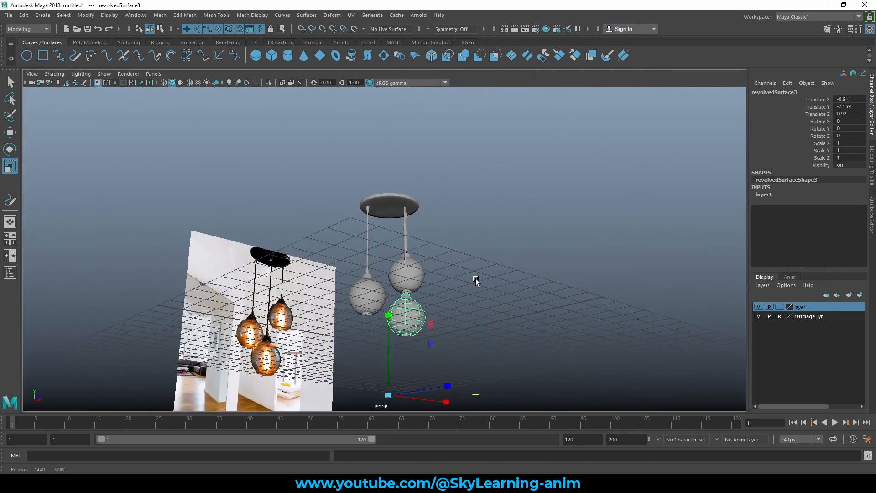
{"action": "right_click_drag", "start_coordinate": [475, 282], "coordinate": [524, 331], "text": "alt"}
{"action": "left_click_drag", "start_coordinate": [525, 331], "coordinate": [511, 344], "text": "alt"}
{"action": "middle_click_drag", "start_coordinate": [511, 345], "coordinate": [521, 263], "text": "alt"}
{"action": "right_click_drag", "start_coordinate": [521, 262], "coordinate": [539, 314], "text": "alt"}
{"action": "key", "text": "w"}
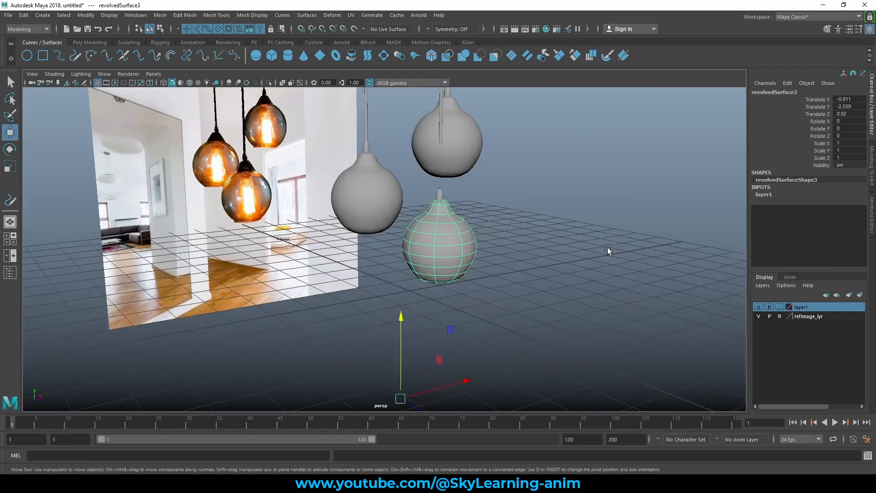
{"action": "right_click_drag", "start_coordinate": [452, 227], "coordinate": [402, 224]}
{"action": "left_click_drag", "start_coordinate": [336, 174], "coordinate": [658, 410]}
{"action": "left_click_drag", "start_coordinate": [592, 340], "coordinate": [534, 327], "text": "alt"}
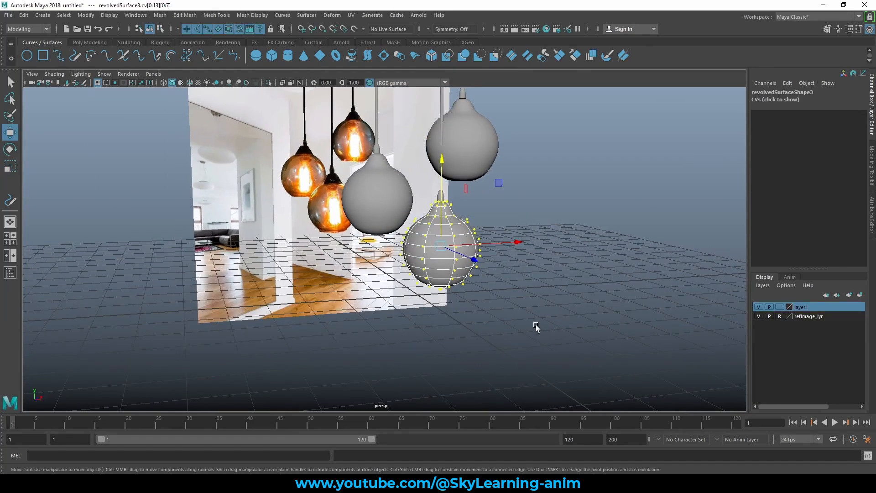
{"action": "key", "text": "e"}
{"action": "key", "text": "r"}
{"action": "key", "text": "space"}
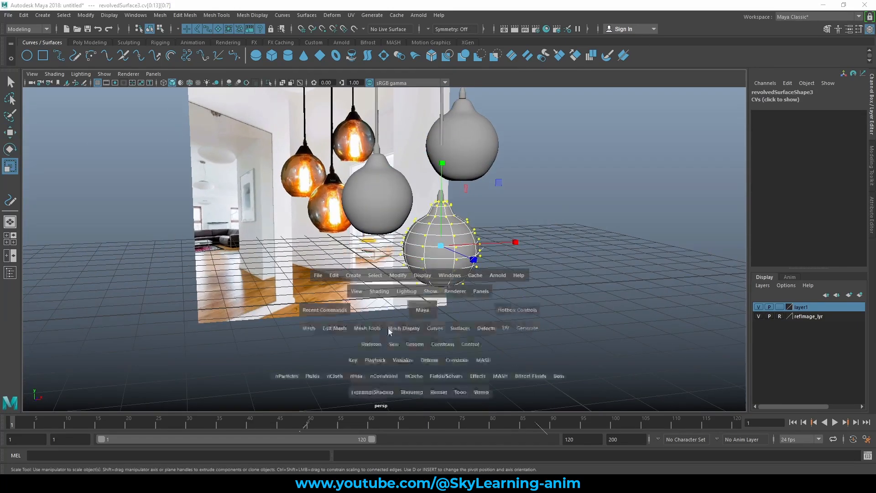
{"action": "key", "text": "space"}
{"action": "left_click_drag", "start_coordinate": [492, 313], "coordinate": [502, 315], "text": "alt"}
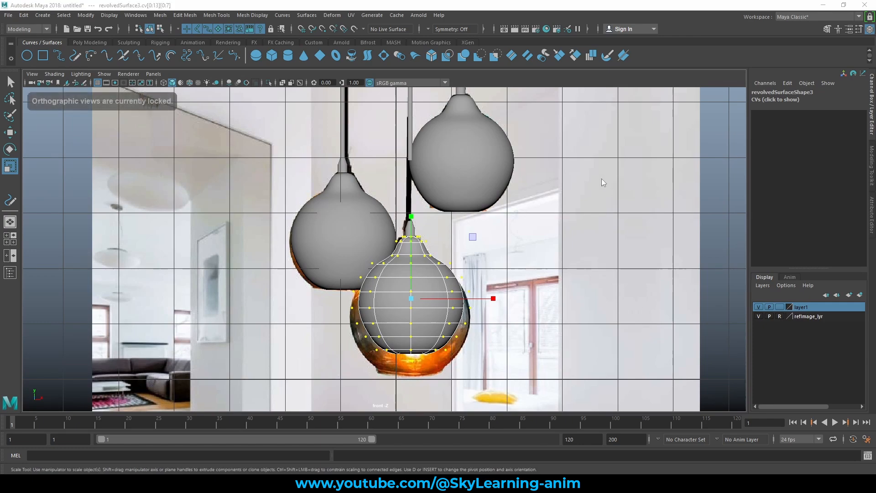
{"action": "key", "text": "space"}
{"action": "key", "text": "space"}
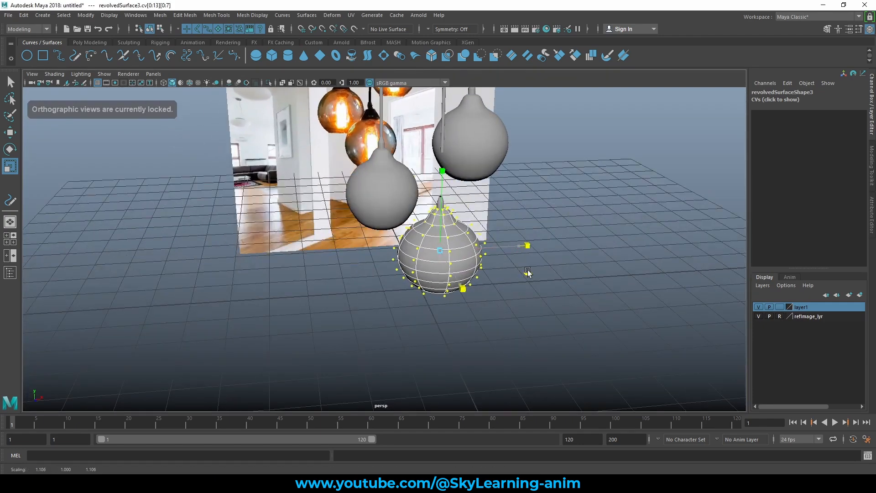
{"action": "key", "text": "space"}
{"action": "key", "text": "space"}
{"action": "middle_click_drag", "start_coordinate": [510, 330], "coordinate": [511, 330]}
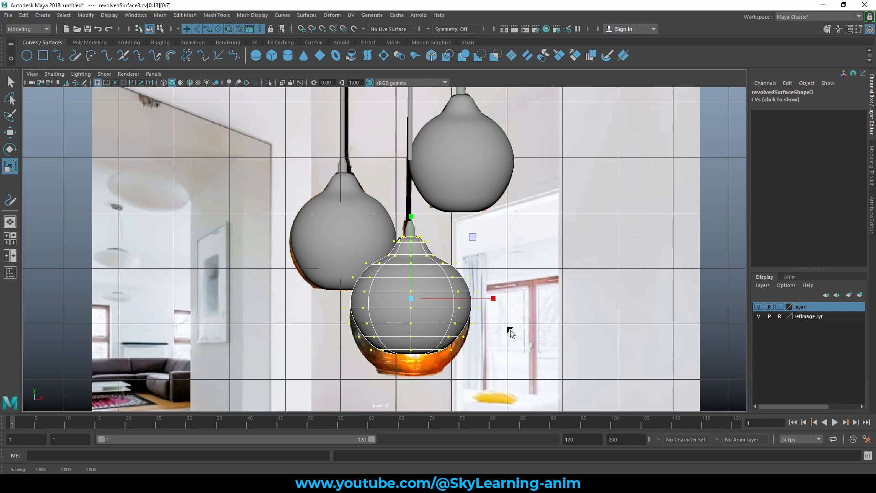
{"action": "key", "text": "w"}
{"action": "right_click_drag", "start_coordinate": [415, 243], "coordinate": [458, 229]}
Extend the third pendant's cord by pulling its bottom control vertices down to the globe's fitting, and return to object mode.
{"action": "left_click", "coordinate": [402, 142]}
{"action": "left_click", "coordinate": [410, 135]}
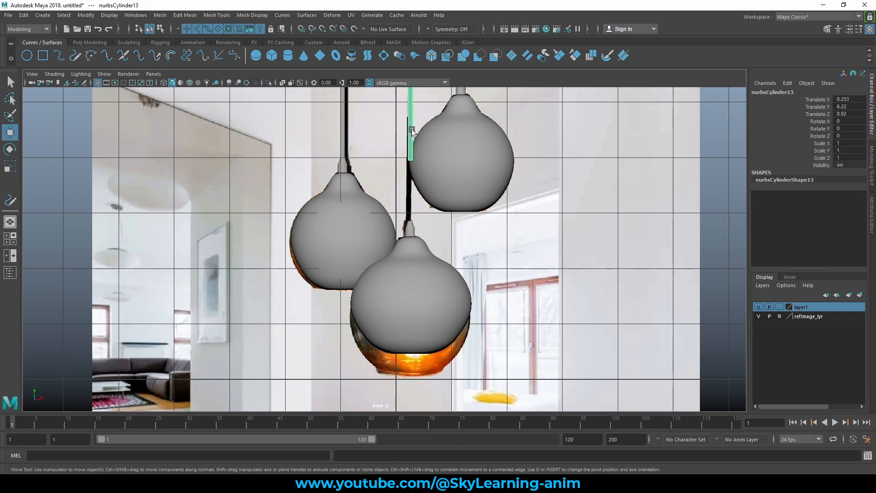
{"action": "scroll", "coordinate": [486, 177], "scroll_direction": "up", "scroll_amount": 2}
{"action": "scroll", "coordinate": [360, 163], "scroll_direction": "up", "scroll_amount": 2}
{"action": "right_click", "coordinate": [382, 142]}
{"action": "right_click_drag", "start_coordinate": [382, 142], "coordinate": [332, 147]}
{"action": "left_click_drag", "start_coordinate": [402, 191], "coordinate": [445, 228]}
{"action": "left_click_drag", "start_coordinate": [426, 168], "coordinate": [418, 192]}
{"action": "right_click_drag", "start_coordinate": [429, 158], "coordinate": [462, 142]}
{"action": "left_click", "coordinate": [462, 141]}
Raise the third pendant's upper cord fitting to about Translate Y 7.22 so it meets the ceiling plate.
{"action": "key", "text": "space"}
{"action": "left_click_drag", "start_coordinate": [609, 135], "coordinate": [609, 105]}
{"action": "left_click_drag", "start_coordinate": [595, 178], "coordinate": [432, 160], "text": "alt"}
{"action": "right_click_drag", "start_coordinate": [432, 159], "coordinate": [473, 135], "text": "alt"}
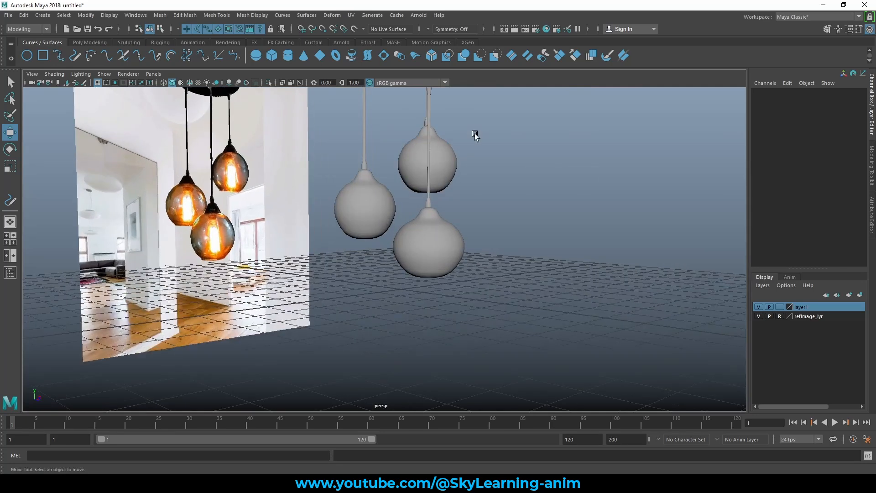
{"action": "middle_click_drag", "start_coordinate": [474, 135], "coordinate": [387, 264], "text": "alt"}
{"action": "right_click_drag", "start_coordinate": [388, 265], "coordinate": [596, 306], "text": "alt"}
{"action": "left_click_drag", "start_coordinate": [597, 305], "coordinate": [504, 245], "text": "alt"}
{"action": "left_click_drag", "start_coordinate": [463, 222], "coordinate": [424, 254]}
{"action": "left_click_drag", "start_coordinate": [418, 284], "coordinate": [444, 287], "text": "shift"}
{"action": "left_click_drag", "start_coordinate": [427, 180], "coordinate": [441, 99]}
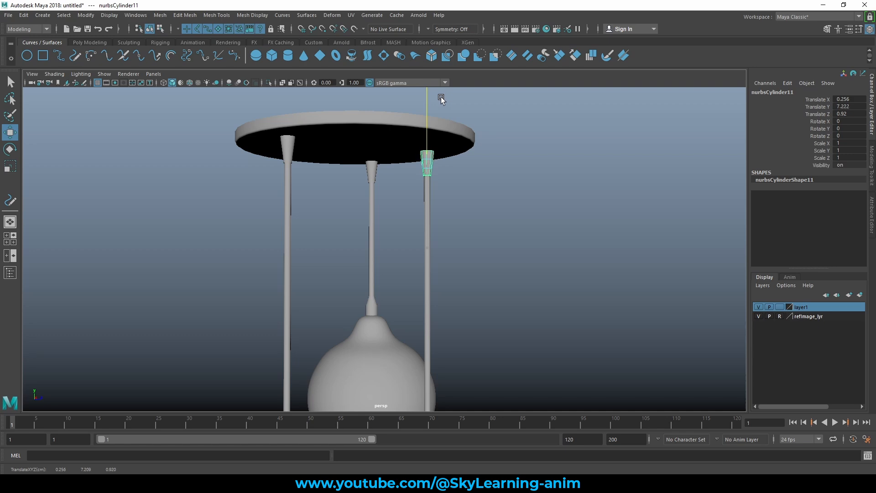
{"action": "left_click", "coordinate": [522, 142]}
Compare the three-globe lamp with the reference image and hide the refImage_lyr layer.
{"action": "scroll", "coordinate": [520, 176], "scroll_direction": "down", "scroll_amount": 7}
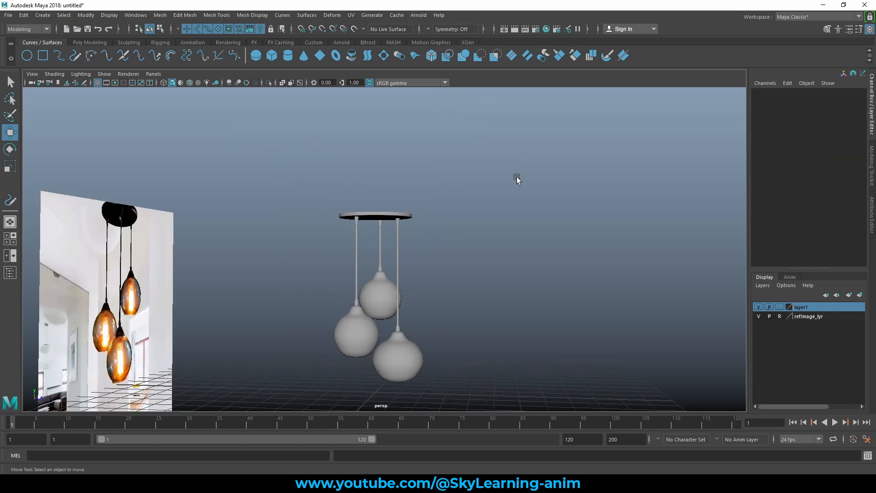
{"action": "left_click_drag", "start_coordinate": [510, 298], "coordinate": [477, 294], "text": "alt"}
{"action": "middle_click_drag", "start_coordinate": [429, 315], "coordinate": [467, 276], "text": "alt"}
{"action": "scroll", "coordinate": [564, 316], "scroll_direction": "up", "scroll_amount": 5}
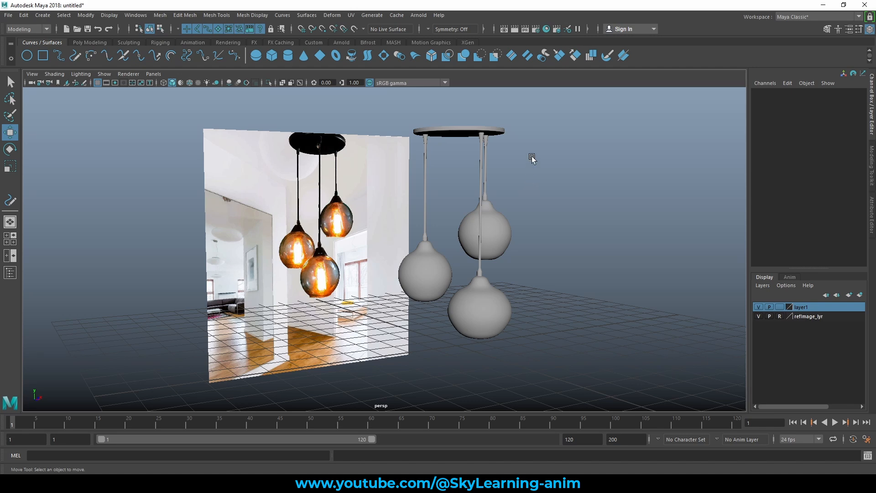
{"action": "left_click", "coordinate": [759, 316]}
{"action": "left_click_drag", "start_coordinate": [491, 258], "coordinate": [527, 259], "text": "alt"}
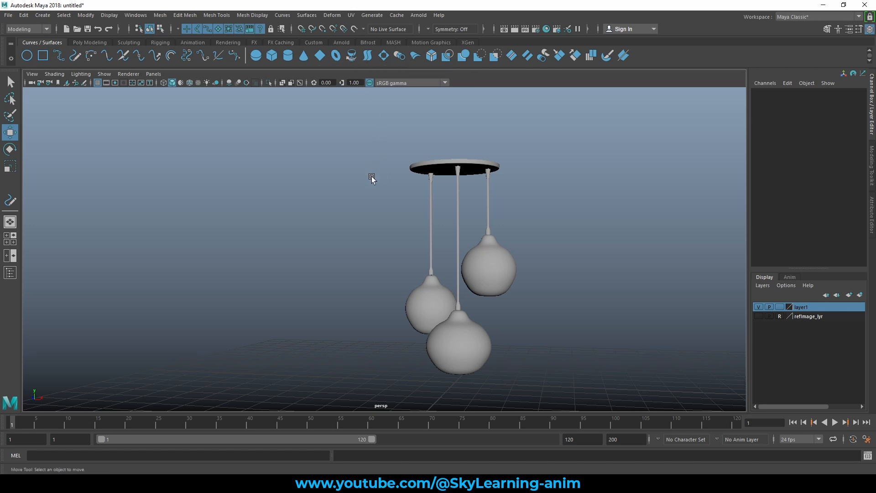
{"action": "left_click_drag", "start_coordinate": [396, 172], "coordinate": [389, 176], "text": "alt"}
Add the ceiling plate and all three pendants to layer1 with the layer hidden.
{"action": "left_click_drag", "start_coordinate": [347, 131], "coordinate": [582, 351]}
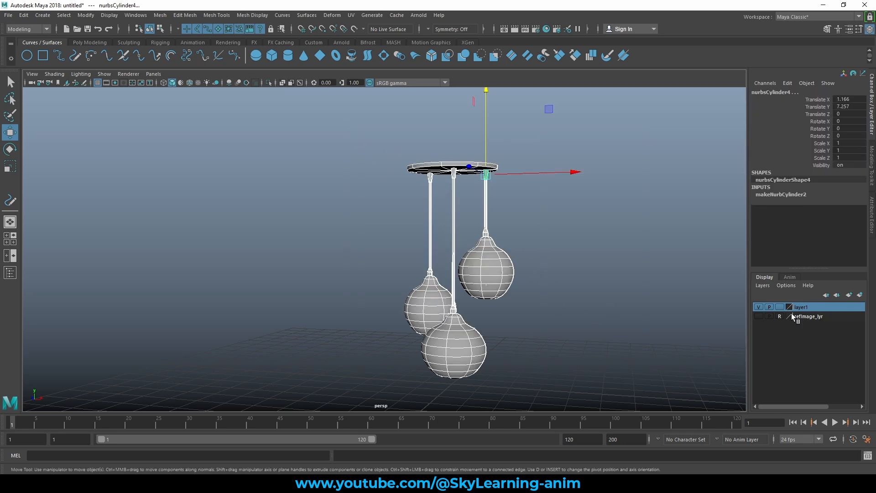
{"action": "left_click", "coordinate": [758, 307]}
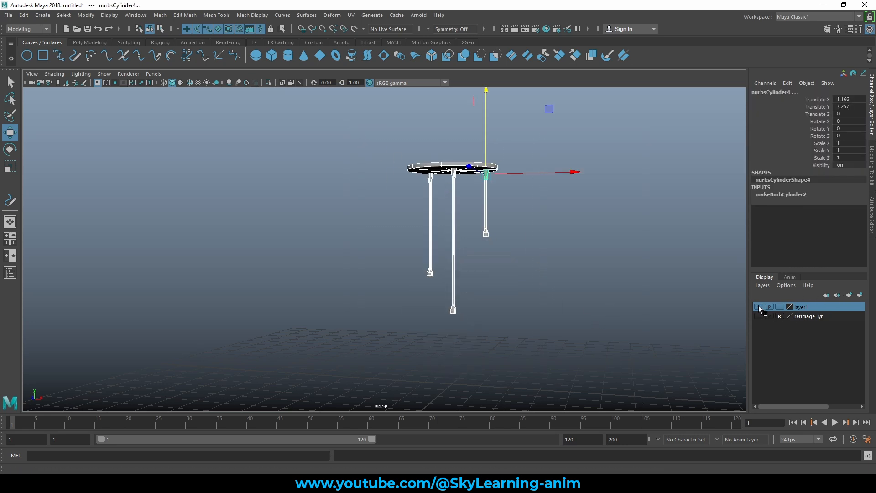
{"action": "right_click", "coordinate": [818, 308]}
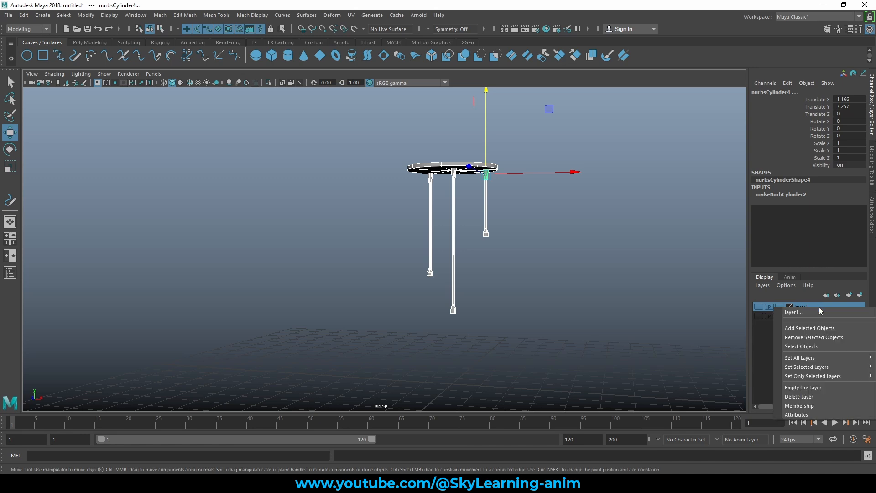
{"action": "left_click", "coordinate": [809, 326]}
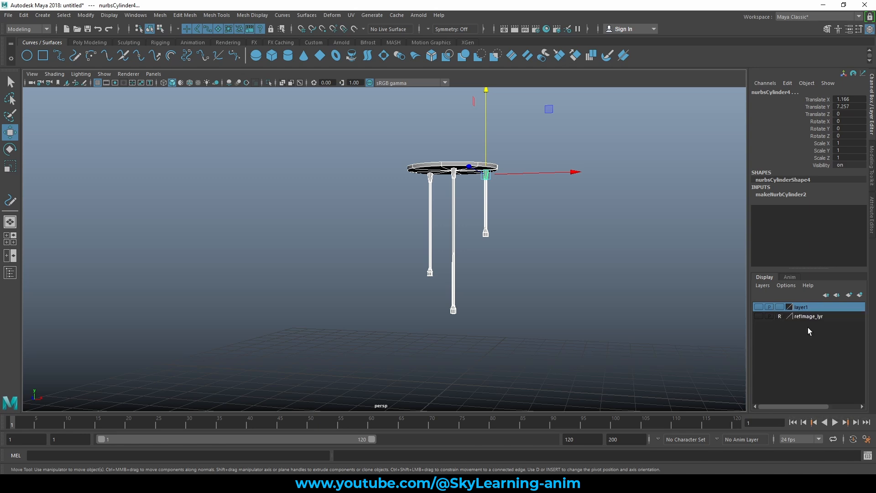
{"action": "left_click", "coordinate": [540, 244]}
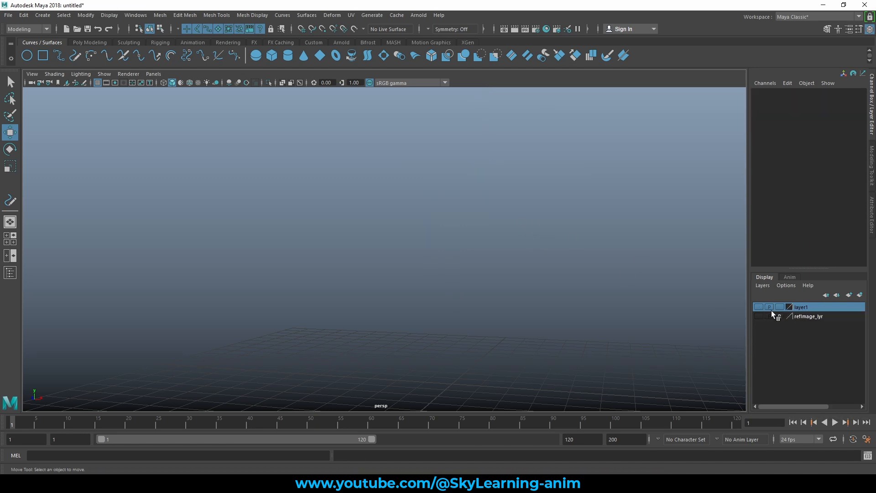
Rename layer1 as Lamp01_lyr.
{"action": "double_click", "coordinate": [808, 307]}
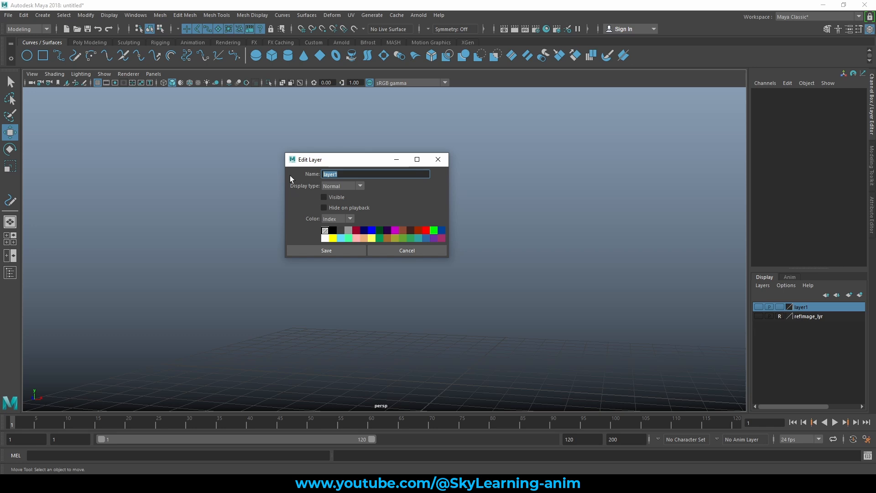
{"action": "type", "text": "Lamp01_lyr"}
{"action": "left_click", "coordinate": [332, 249]}
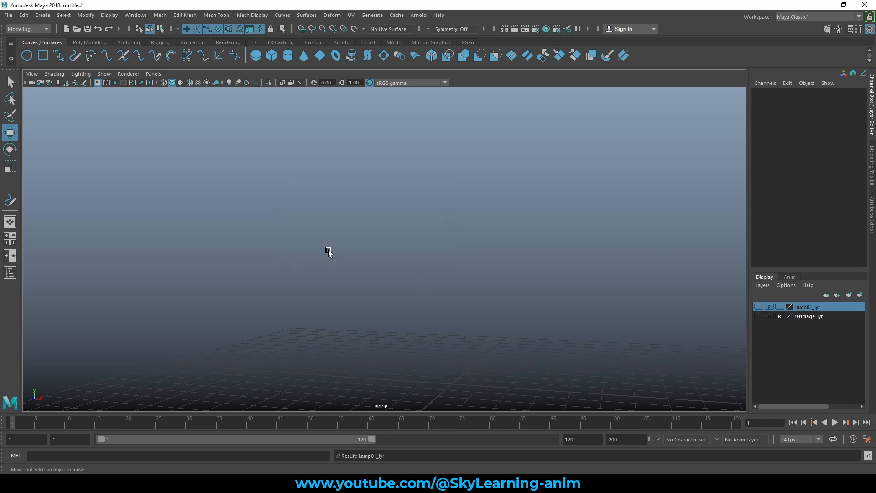
Review the HL39-3RD reference photo of the cone-shaded pendant lamp in the image viewer, and return to Maya.
{"action": "mouse_move", "coordinate": [300, 484]}
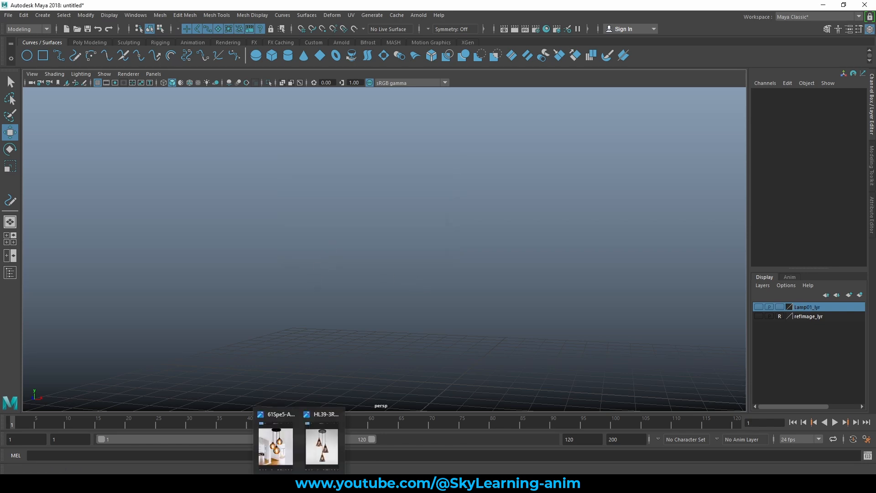
{"action": "left_click", "coordinate": [323, 445]}
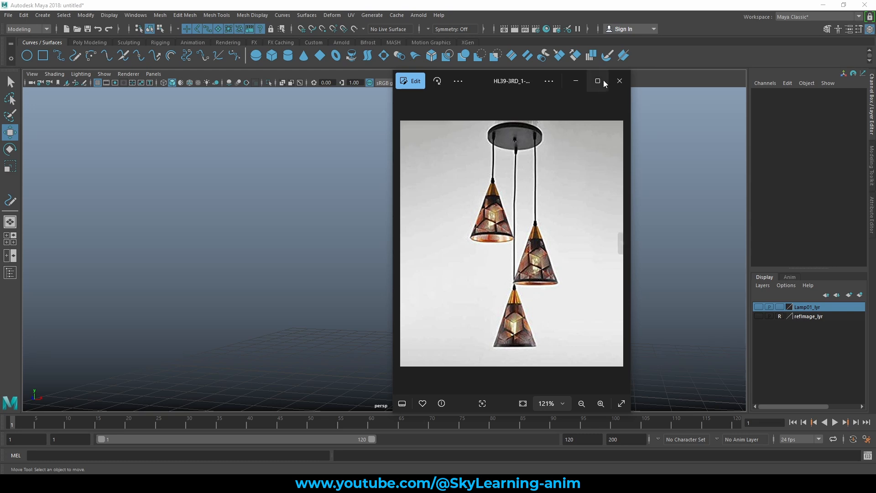
{"action": "left_click", "coordinate": [344, 146]}
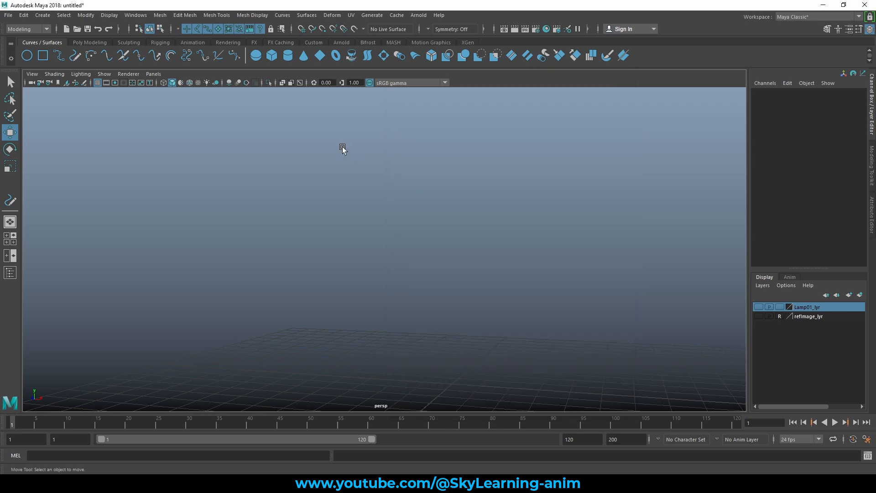
Start an image plane import for the front view and open the folder G:\AnimSky\AnimSkyImages\Ref.
{"action": "key", "text": "space"}
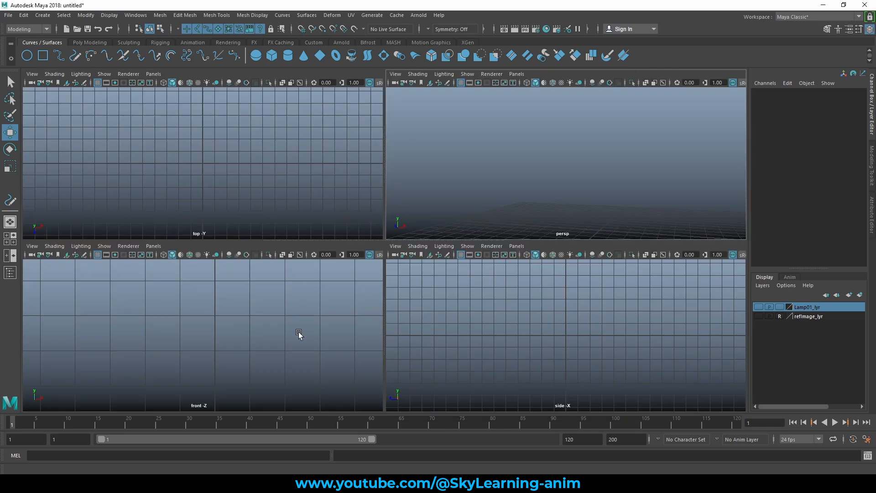
{"action": "key", "text": "space"}
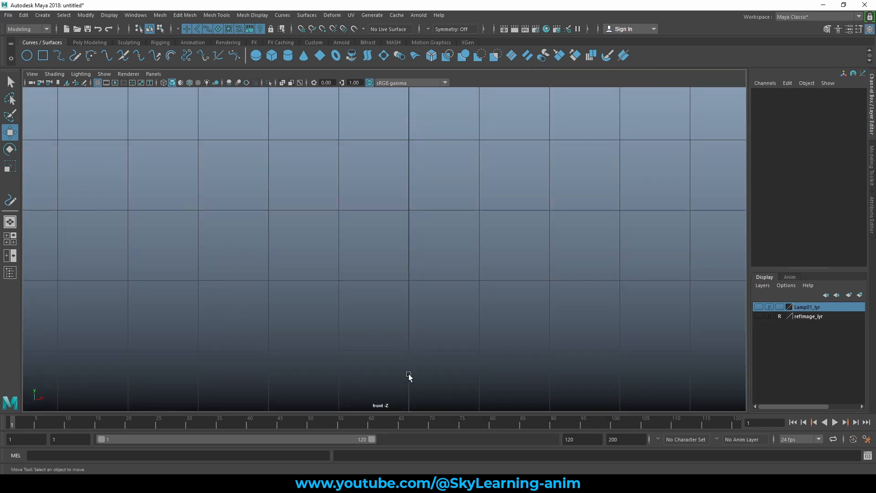
{"action": "key", "text": "space"}
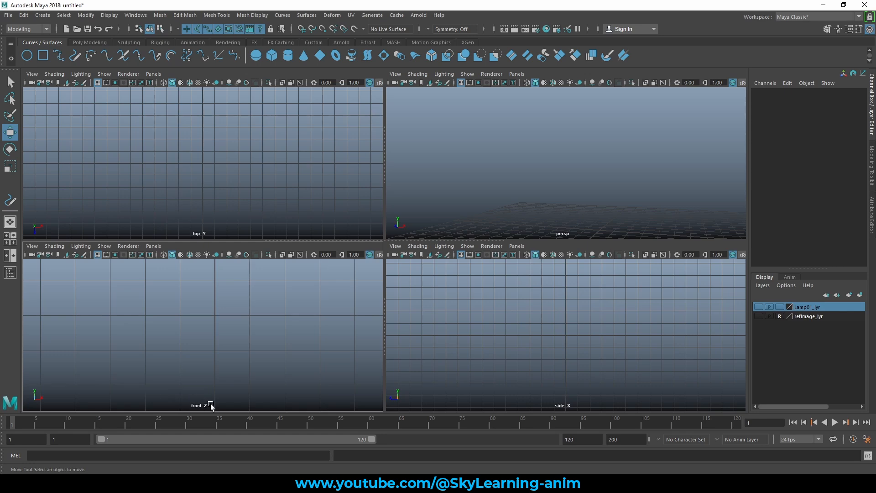
{"action": "left_click", "coordinate": [31, 246]}
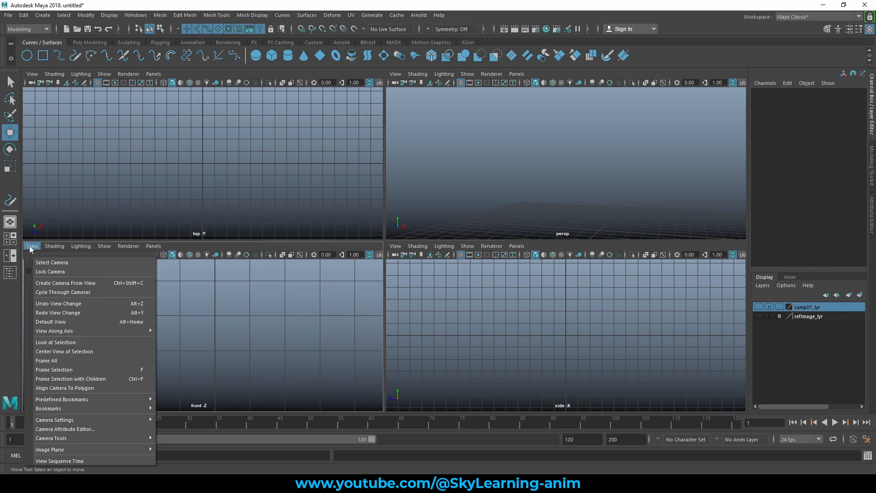
{"action": "mouse_move", "coordinate": [143, 449]}
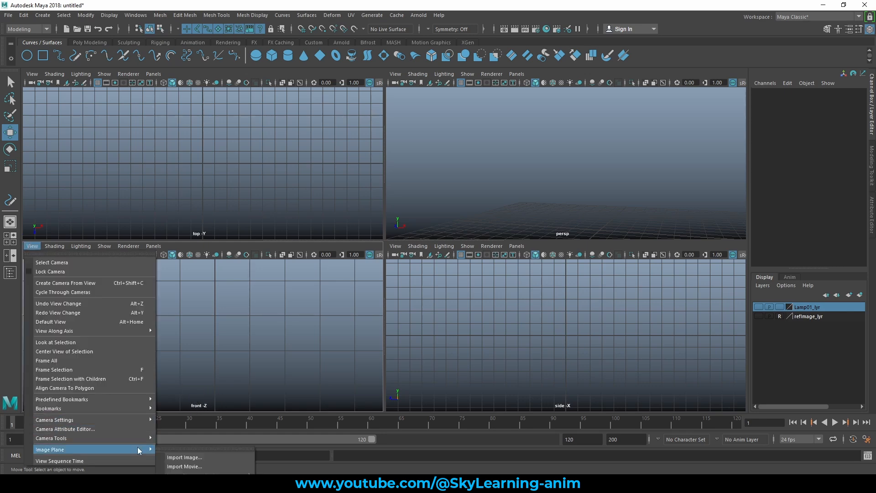
{"action": "left_click", "coordinate": [181, 456]}
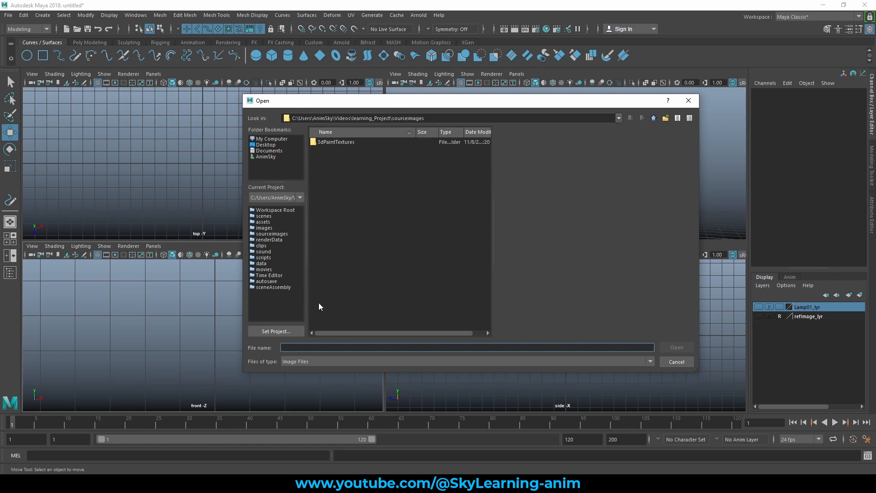
{"action": "triple_click", "coordinate": [435, 117]}
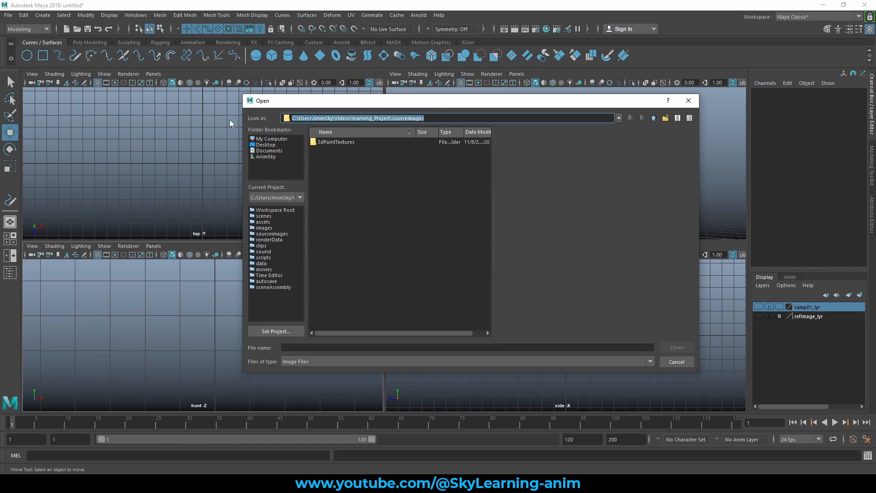
{"action": "type", "text": "G:\\AnimSky\\AnimSkyImages\\Ref"}
{"action": "key", "text": "Return"}
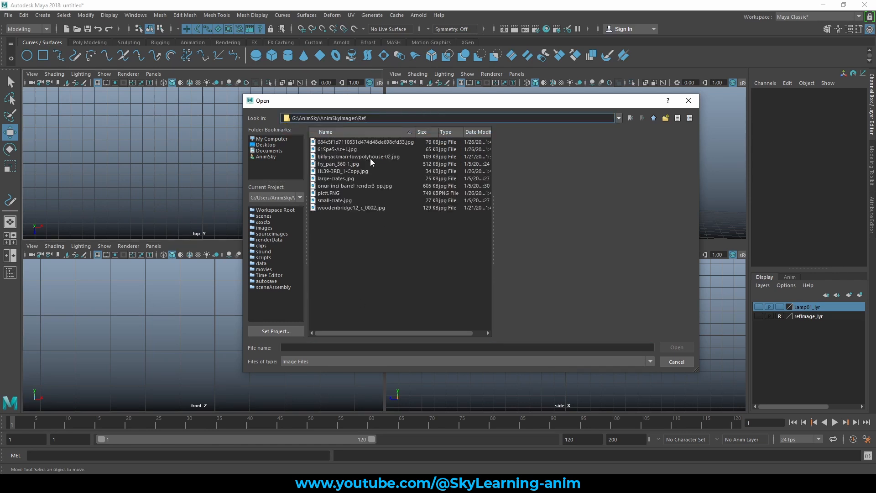
Import HL39-3RD_1-Copy.jpg as the front view's image plane.
{"action": "left_click", "coordinate": [332, 157]}
{"action": "left_click", "coordinate": [332, 164]}
{"action": "left_click", "coordinate": [332, 172]}
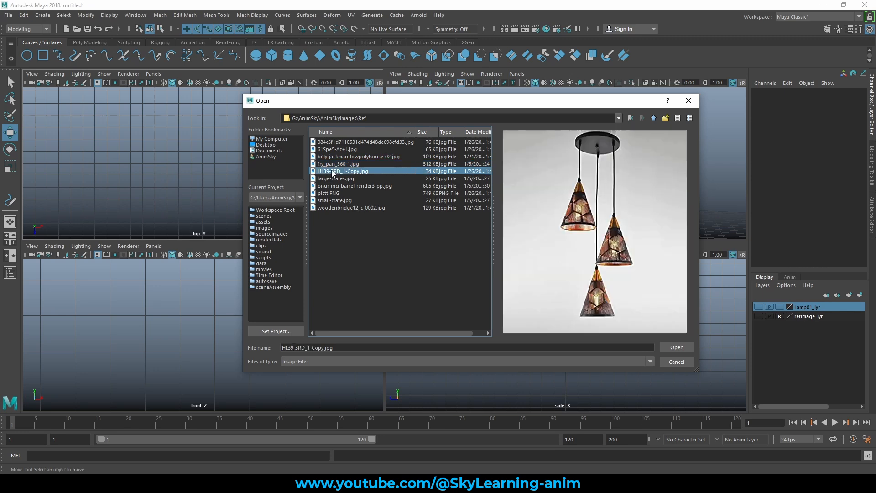
{"action": "left_click", "coordinate": [668, 348]}
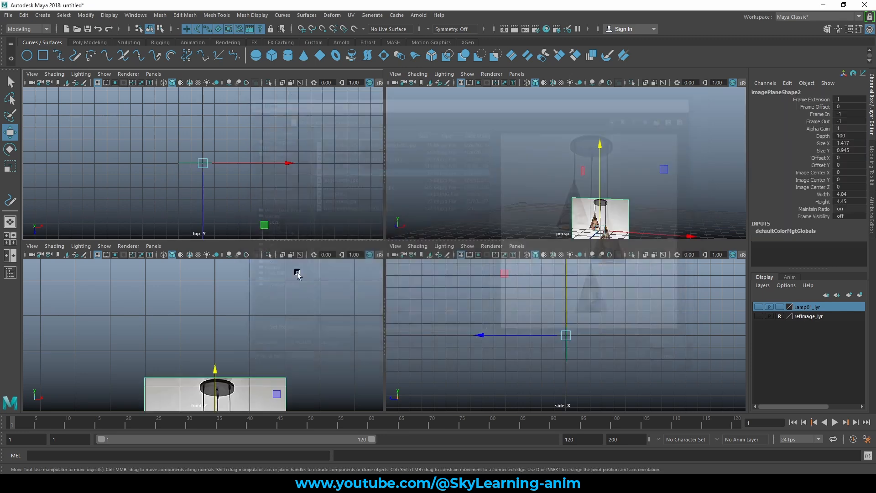
Raise the image plane to about 2.222 on Y and assign it to a new display layer set to Reference.
{"action": "key", "text": "space"}
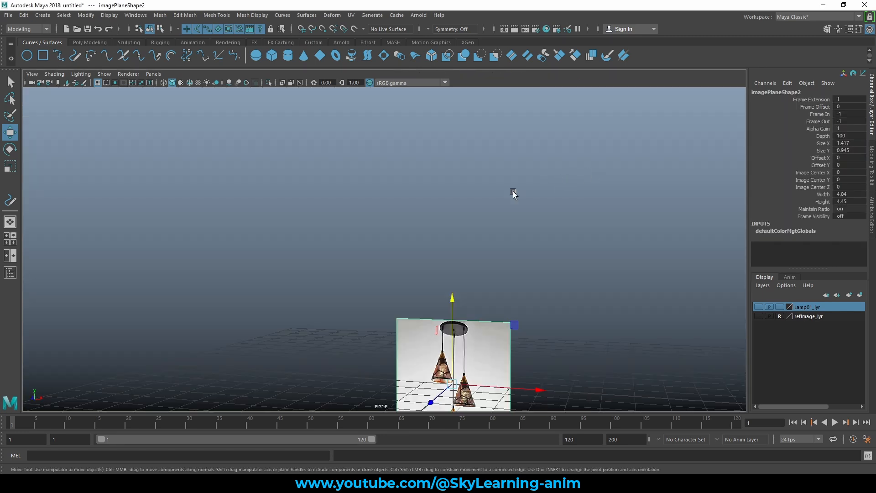
{"action": "left_click_drag", "start_coordinate": [455, 292], "coordinate": [565, 239]}
{"action": "left_click", "coordinate": [860, 295]}
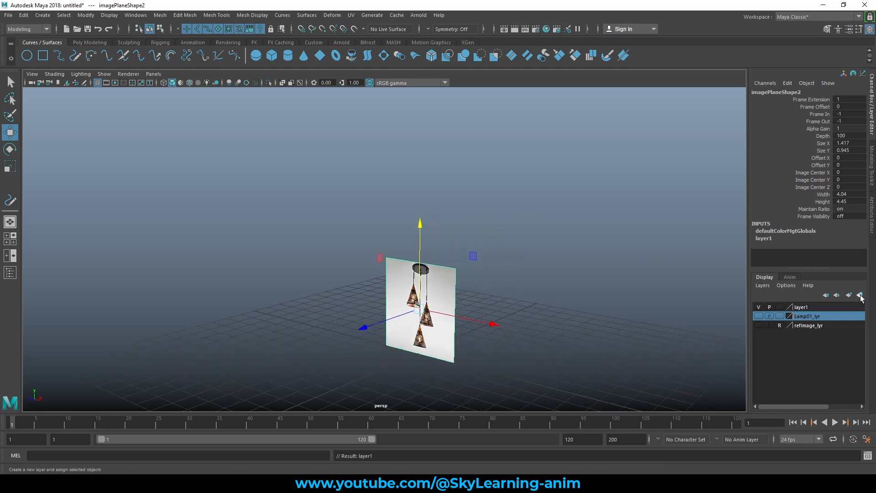
{"action": "left_click", "coordinate": [779, 306]}
{"action": "left_click", "coordinate": [780, 307]}
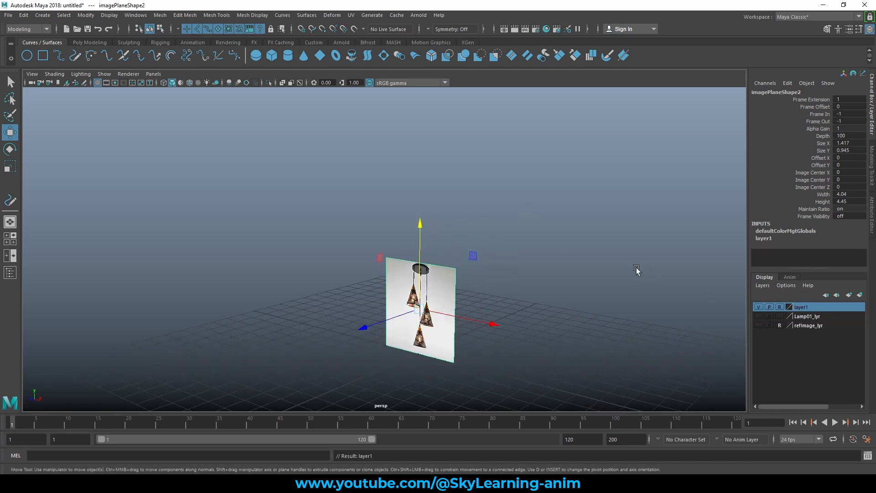
Unlock layer1, move the image plane back to about -8.109 on Z, and set the layer to Reference again.
{"action": "left_click_drag", "start_coordinate": [600, 260], "coordinate": [443, 302]}
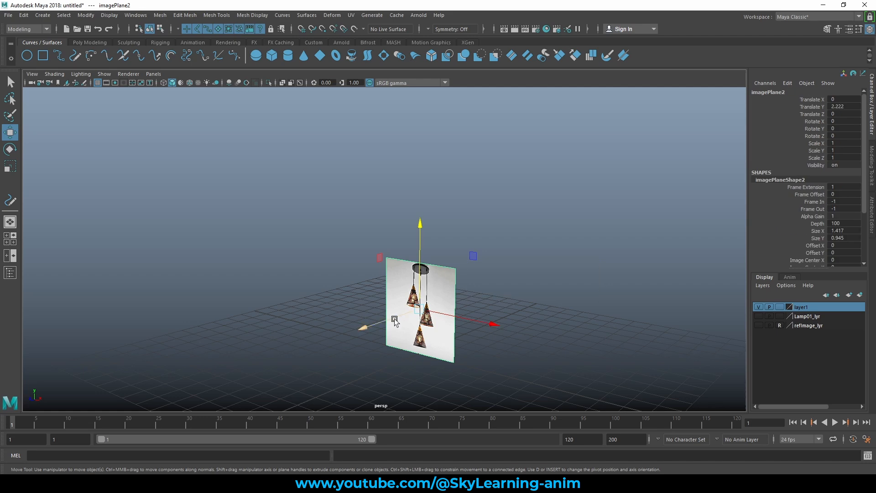
{"action": "left_click_drag", "start_coordinate": [394, 318], "coordinate": [489, 297]}
{"action": "left_click", "coordinate": [780, 307]}
{"action": "left_click", "coordinate": [779, 306]}
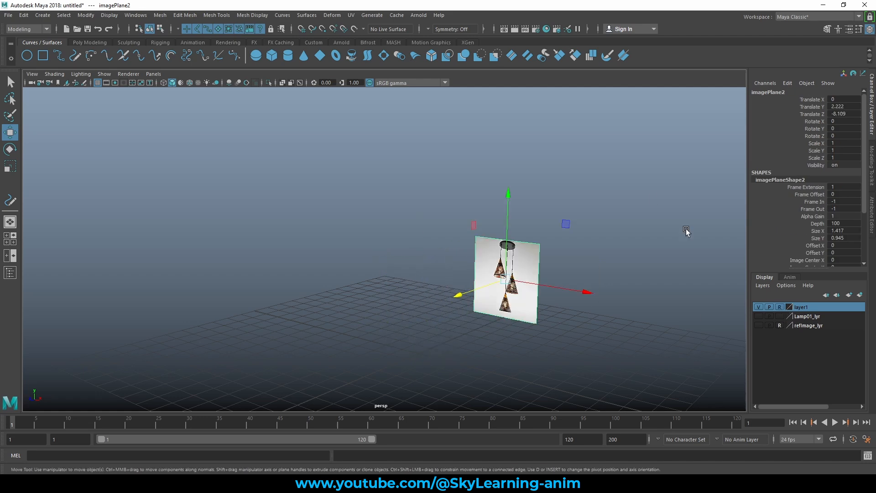
{"action": "left_click", "coordinate": [600, 195]}
Examine the cords and cone shades of the pendants on the reference image in the front view.
{"action": "key", "text": "space"}
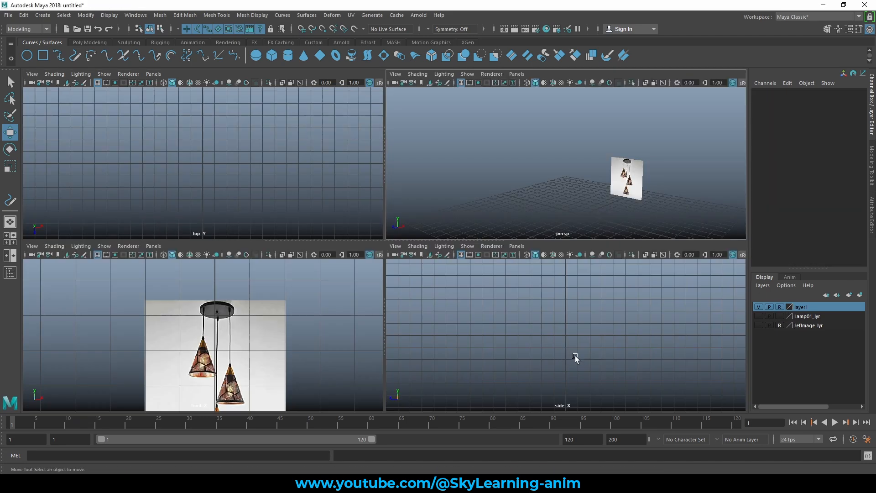
{"action": "key", "text": "space"}
{"action": "scroll", "coordinate": [421, 283], "scroll_direction": "up", "scroll_amount": 6}
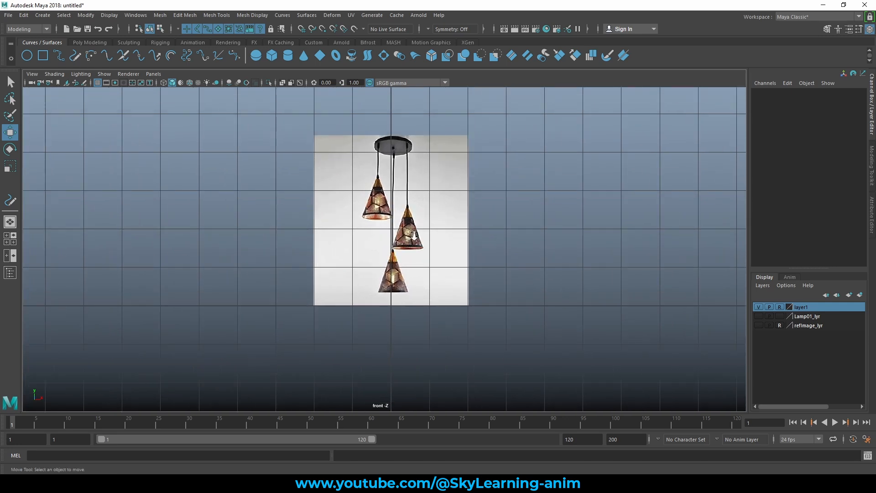
{"action": "scroll", "coordinate": [494, 194], "scroll_direction": "up", "scroll_amount": 2}
{"action": "middle_click_drag", "start_coordinate": [405, 261], "coordinate": [442, 231], "text": "alt"}
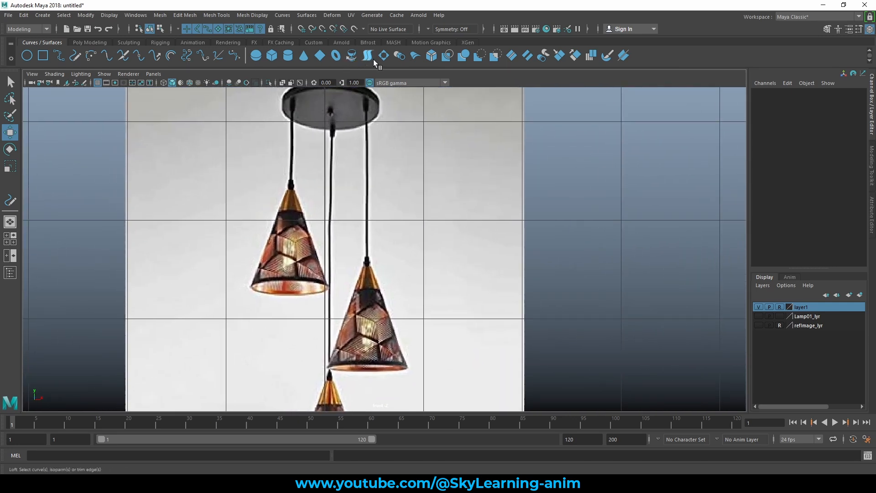
{"action": "middle_click_drag", "start_coordinate": [450, 317], "coordinate": [450, 277], "text": "alt"}
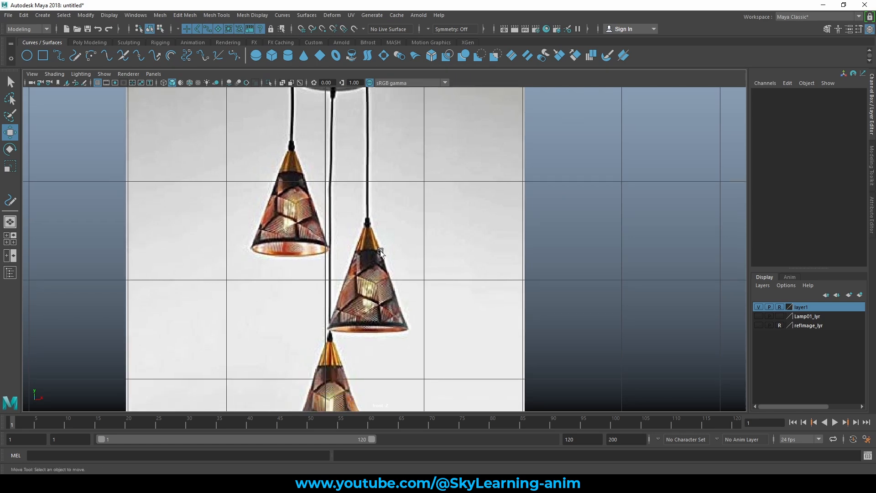
{"action": "right_click_drag", "start_coordinate": [380, 251], "coordinate": [495, 316], "text": "alt"}
{"action": "middle_click_drag", "start_coordinate": [477, 307], "coordinate": [481, 280], "text": "alt"}
{"action": "scroll", "coordinate": [433, 261], "scroll_direction": "up", "scroll_amount": 1}
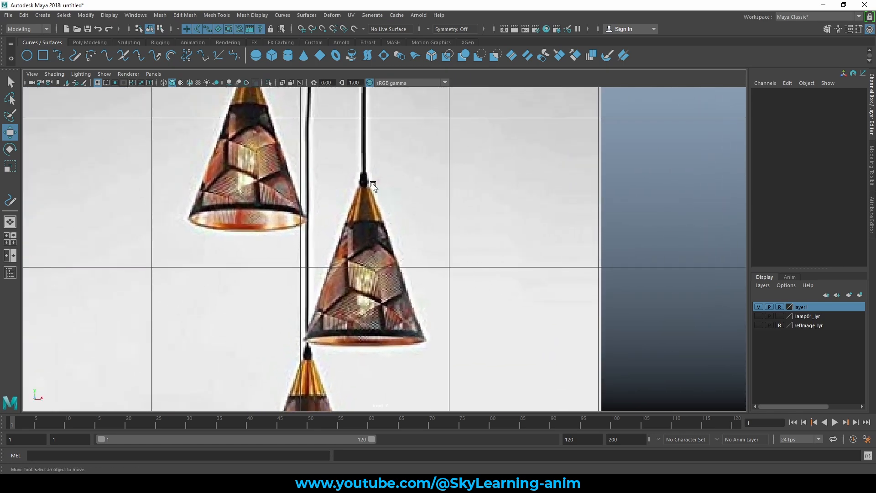
{"action": "scroll", "coordinate": [383, 207], "scroll_direction": "up", "scroll_amount": 1}
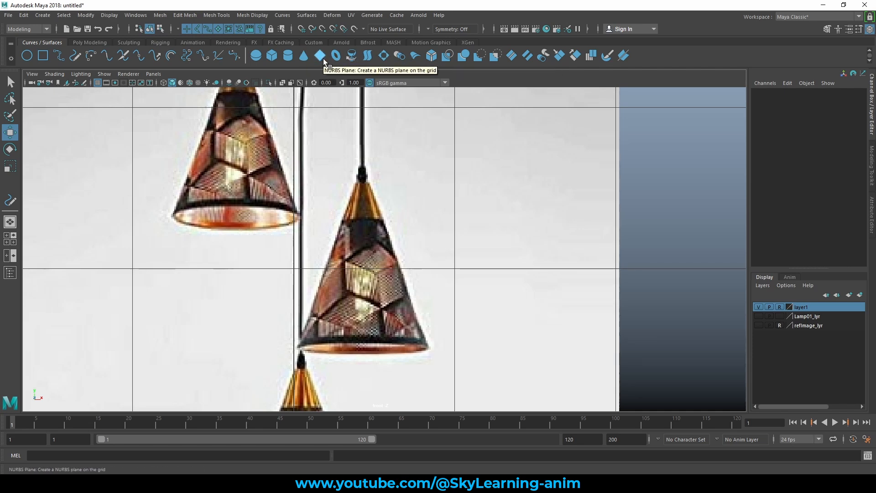
Create a NURBS cylinder and move it over the pendants to about 0.469 on X and 2.447 on Y.
{"action": "left_click", "coordinate": [288, 56]}
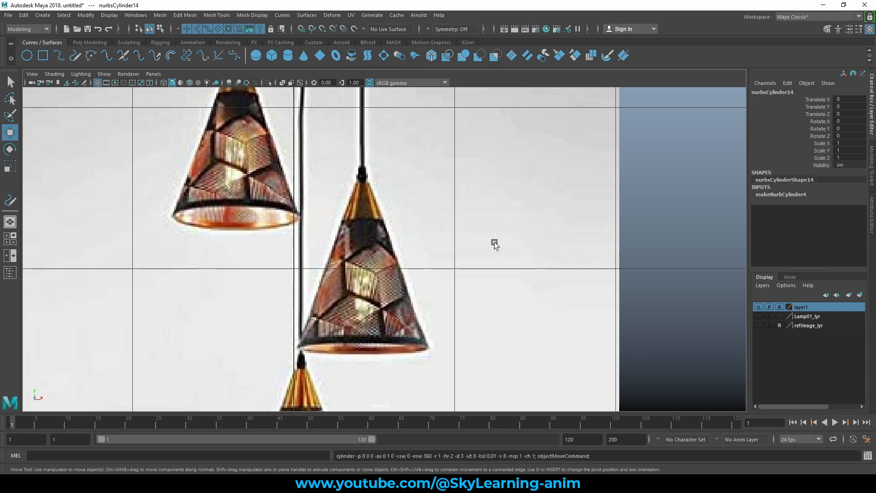
{"action": "scroll", "coordinate": [481, 239], "scroll_direction": "down", "scroll_amount": 6}
{"action": "scroll", "coordinate": [481, 239], "scroll_direction": "up", "scroll_amount": 6}
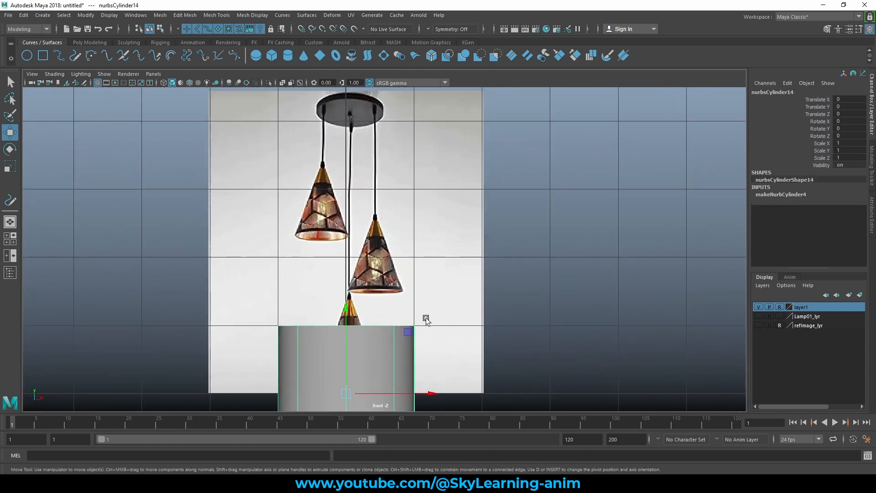
{"action": "left_click_drag", "start_coordinate": [413, 325], "coordinate": [444, 163]}
Set the cylinder's radius to 0.09 and raise it to about 2.858 on Y, above the right-hand cone shade.
{"action": "left_click", "coordinate": [780, 194]}
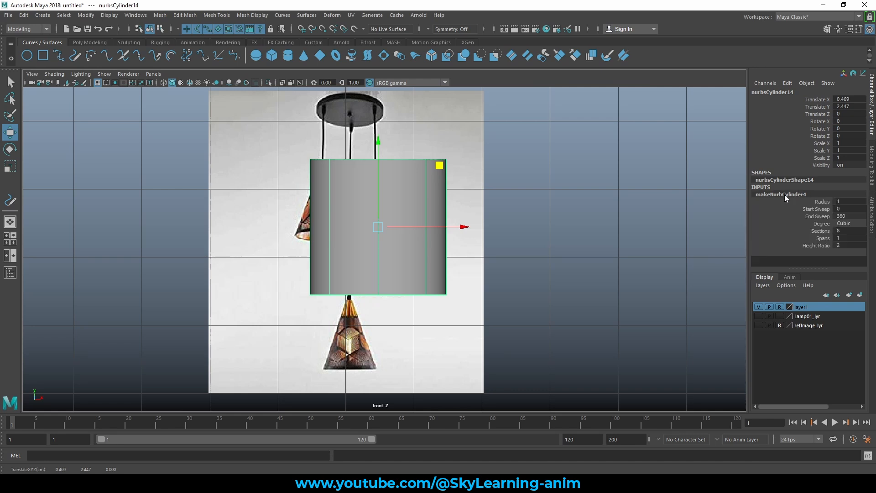
{"action": "left_click", "coordinate": [823, 201]}
{"action": "middle_click_drag", "start_coordinate": [504, 221], "coordinate": [456, 218]}
{"action": "scroll", "coordinate": [441, 225], "scroll_direction": "up", "scroll_amount": 4}
{"action": "key", "text": "w"}
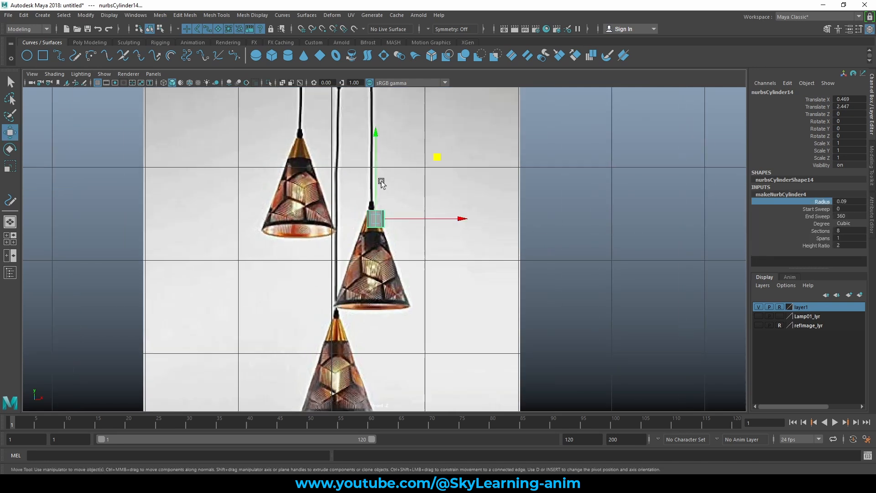
{"action": "left_click_drag", "start_coordinate": [380, 181], "coordinate": [377, 145]}
{"action": "left_click", "coordinate": [400, 181]}
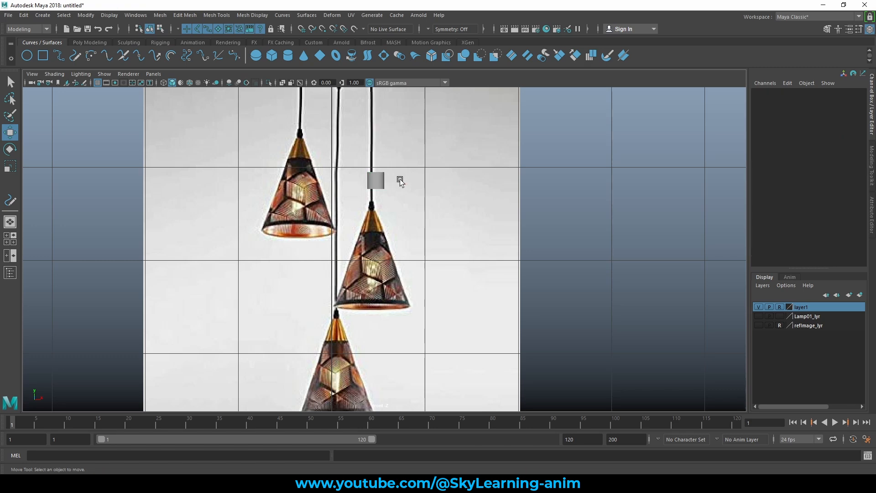
Set the cylinder's radius to 0.03 and centre it on the right-hand pendant's cord at about 0.425 on X.
{"action": "left_click", "coordinate": [386, 181]}
{"action": "scroll", "coordinate": [417, 187], "scroll_direction": "up", "scroll_amount": 3}
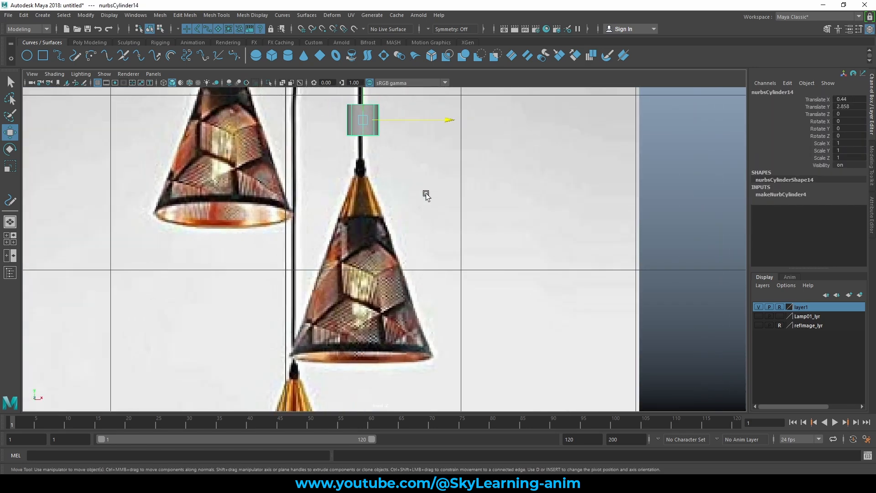
{"action": "middle_click_drag", "start_coordinate": [425, 195], "coordinate": [452, 270], "text": "alt"}
{"action": "scroll", "coordinate": [385, 219], "scroll_direction": "up", "scroll_amount": 2}
{"action": "left_click", "coordinate": [803, 194]}
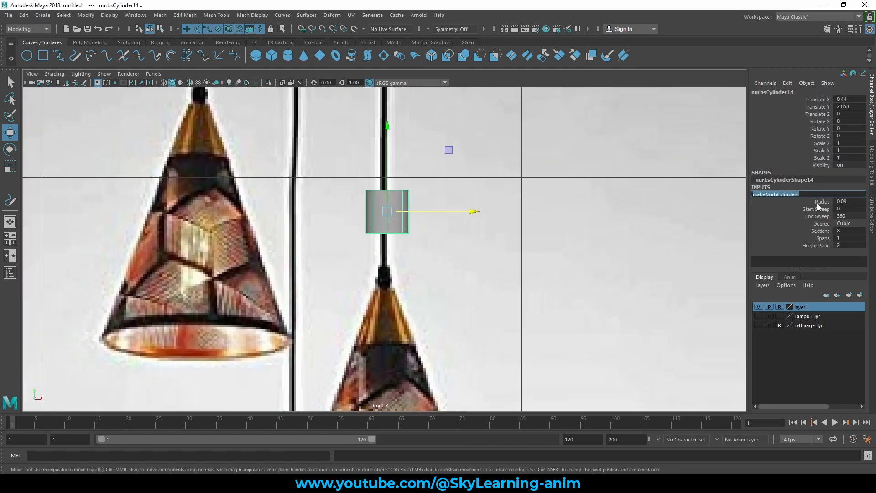
{"action": "left_click", "coordinate": [822, 201]}
{"action": "middle_click_drag", "start_coordinate": [583, 211], "coordinate": [581, 211]}
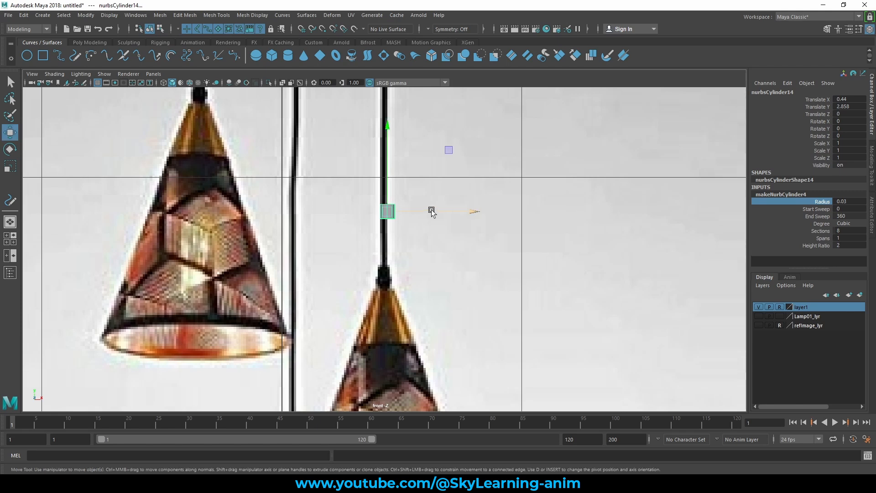
{"action": "left_click_drag", "start_coordinate": [432, 211], "coordinate": [428, 214]}
Lengthen the cord cylinder with a height ratio of 10 and a Y scale of about 3.269, and raise it to about 3.397 on Y.
{"action": "left_click", "coordinate": [829, 246]}
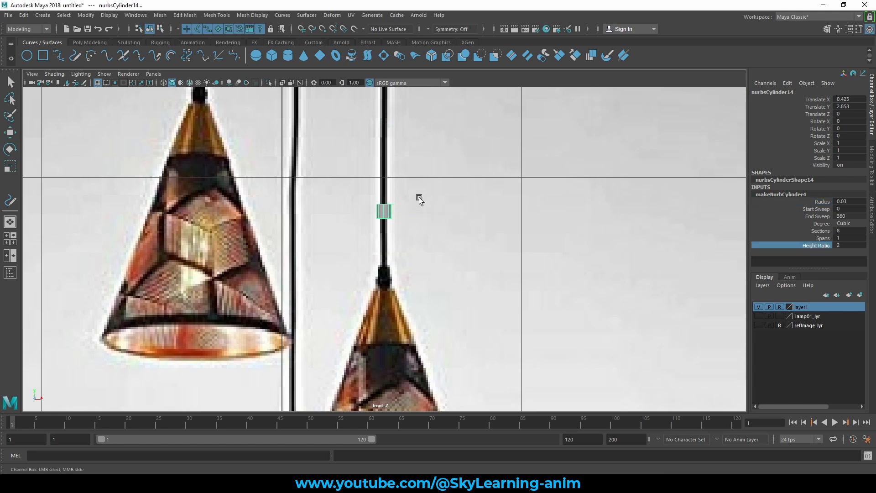
{"action": "middle_click_drag", "start_coordinate": [420, 200], "coordinate": [393, 204]}
{"action": "scroll", "coordinate": [422, 204], "scroll_direction": "down", "scroll_amount": 5}
{"action": "key", "text": "e"}
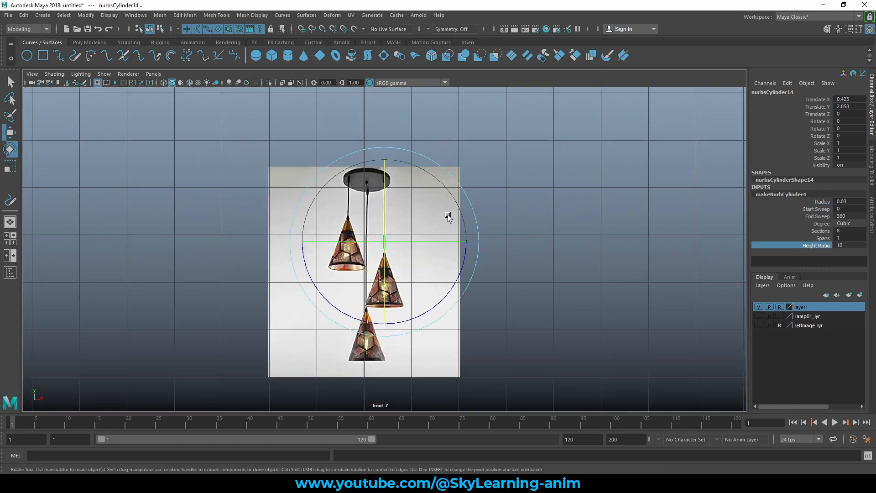
{"action": "key", "text": "r"}
{"action": "left_click_drag", "start_coordinate": [385, 159], "coordinate": [394, 112]}
{"action": "middle_click_drag", "start_coordinate": [527, 290], "coordinate": [545, 154]}
{"action": "key", "text": "w"}
{"action": "left_click_drag", "start_coordinate": [386, 187], "coordinate": [386, 161]}
Move the cord cylinder's top row of control vertices up to the ceiling plate, at about 4.246 on Y.
{"action": "scroll", "coordinate": [499, 241], "scroll_direction": "up", "scroll_amount": 3}
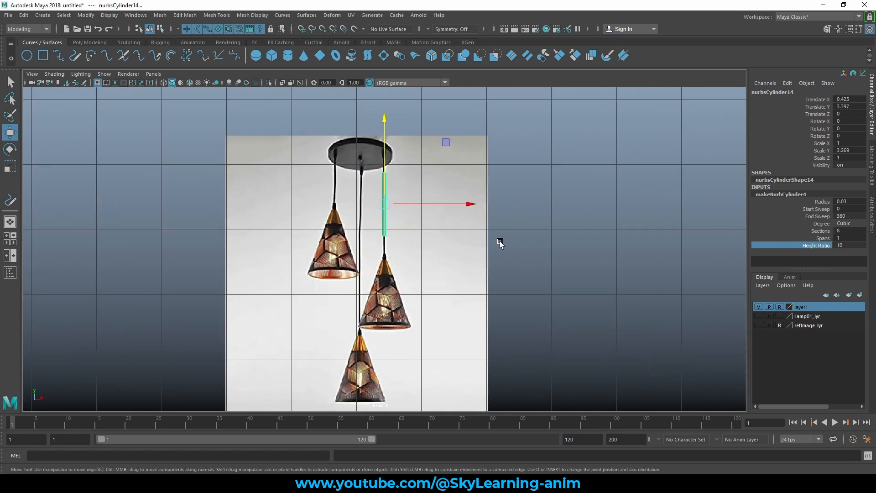
{"action": "key", "text": "r"}
{"action": "key", "text": "t"}
{"action": "key", "text": "e"}
{"action": "key", "text": "r"}
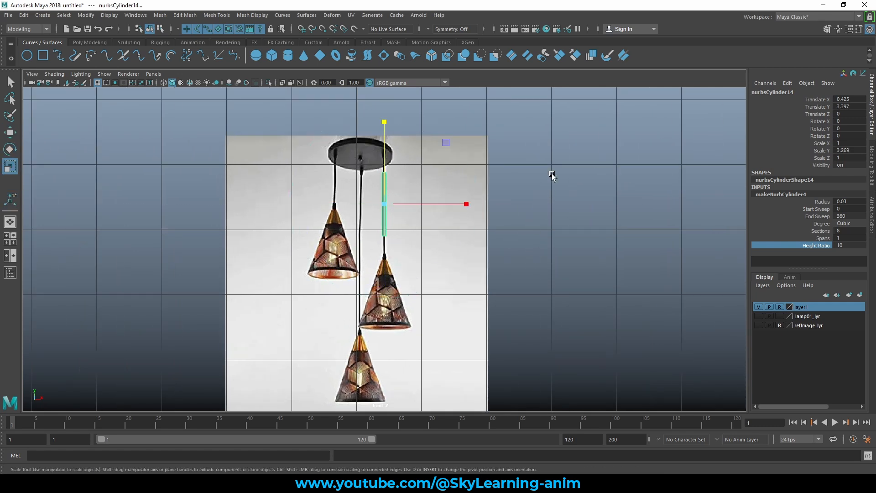
{"action": "right_click_drag", "start_coordinate": [552, 176], "coordinate": [291, 206]}
{"action": "scroll", "coordinate": [343, 134], "scroll_direction": "up", "scroll_amount": 2}
{"action": "left_click_drag", "start_coordinate": [343, 133], "coordinate": [450, 160]}
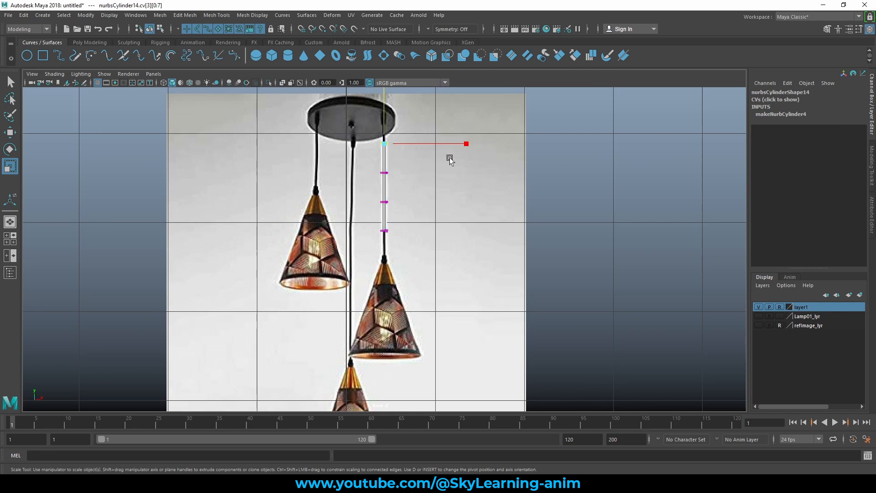
{"action": "middle_click_drag", "start_coordinate": [450, 160], "coordinate": [443, 190], "text": "alt"}
{"action": "key", "text": "w"}
{"action": "left_click_drag", "start_coordinate": [385, 146], "coordinate": [387, 115]}
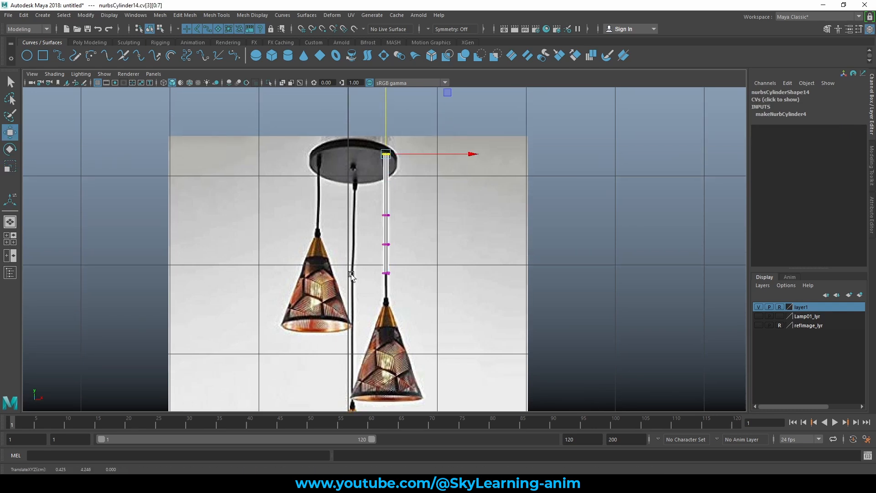
Lower the cord cylinder's bottom row of control vertices to the top of the right-hand cone shade.
{"action": "left_click_drag", "start_coordinate": [351, 280], "coordinate": [424, 258]}
{"action": "middle_click_drag", "start_coordinate": [471, 210], "coordinate": [476, 240]}
{"action": "left_click", "coordinate": [504, 127]}
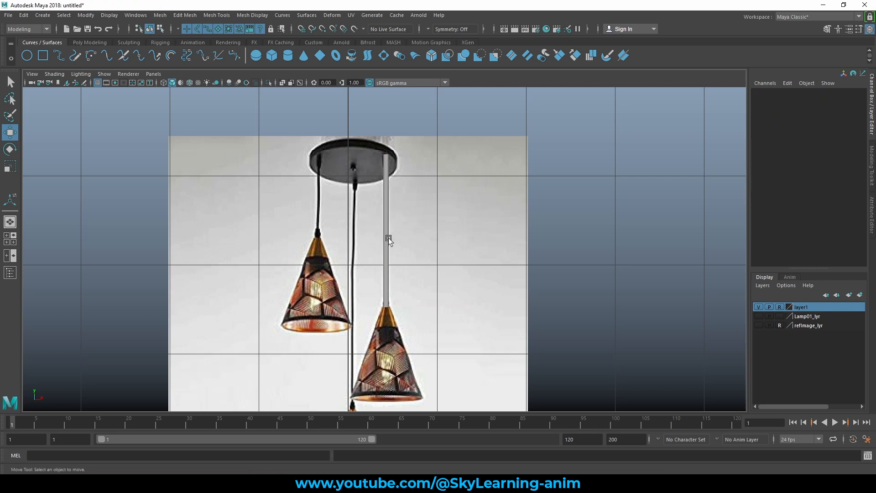
{"action": "left_click", "coordinate": [388, 238]}
{"action": "scroll", "coordinate": [438, 286], "scroll_direction": "up", "scroll_amount": 3}
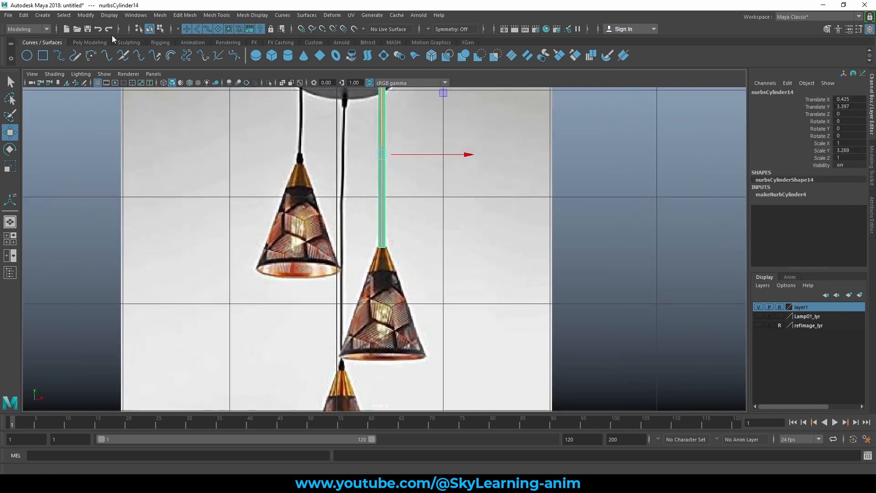
Create a NURBS cylinder and place it over the right-hand shade at about 0.471 on X and 2.001 on Y.
{"action": "left_click", "coordinate": [288, 55]}
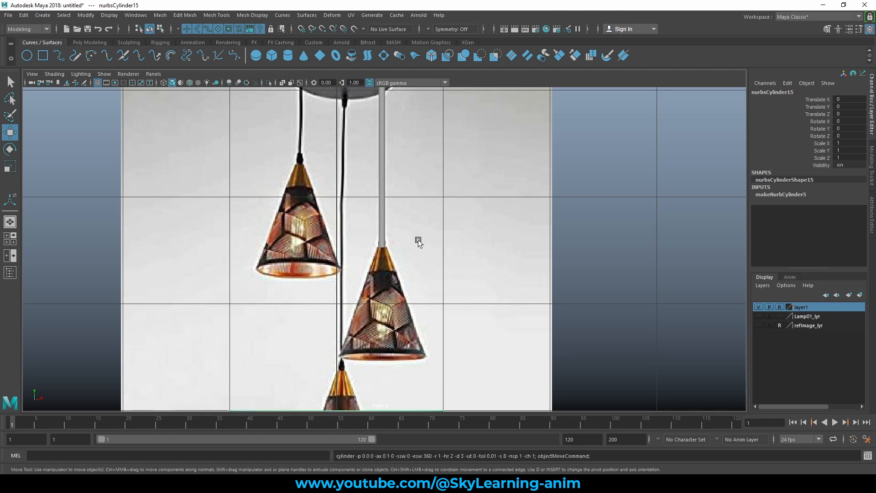
{"action": "scroll", "coordinate": [416, 240], "scroll_direction": "down", "scroll_amount": 5}
{"action": "left_click_drag", "start_coordinate": [434, 234], "coordinate": [448, 180]}
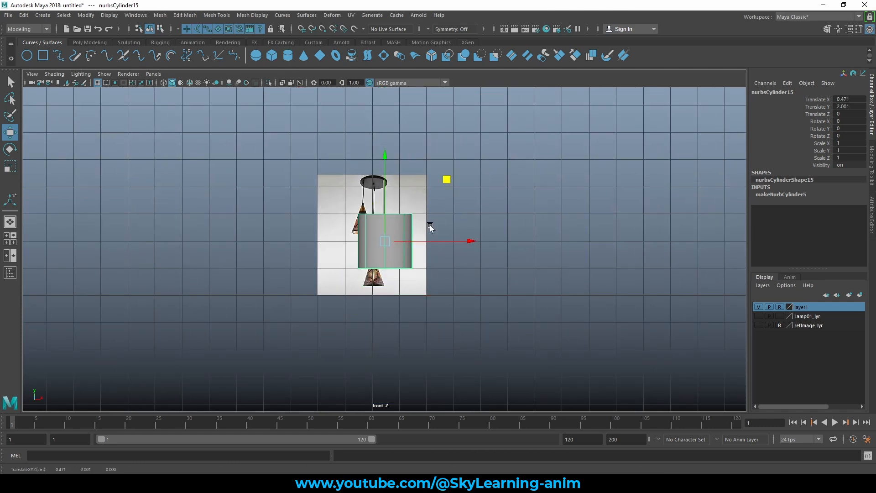
Scale the new cylinder uniformly to about 0.451 and lower it until its base meets the right-hand shade's rim.
{"action": "scroll", "coordinate": [429, 225], "scroll_direction": "up", "scroll_amount": 5}
{"action": "key", "text": "e"}
{"action": "key", "text": "r"}
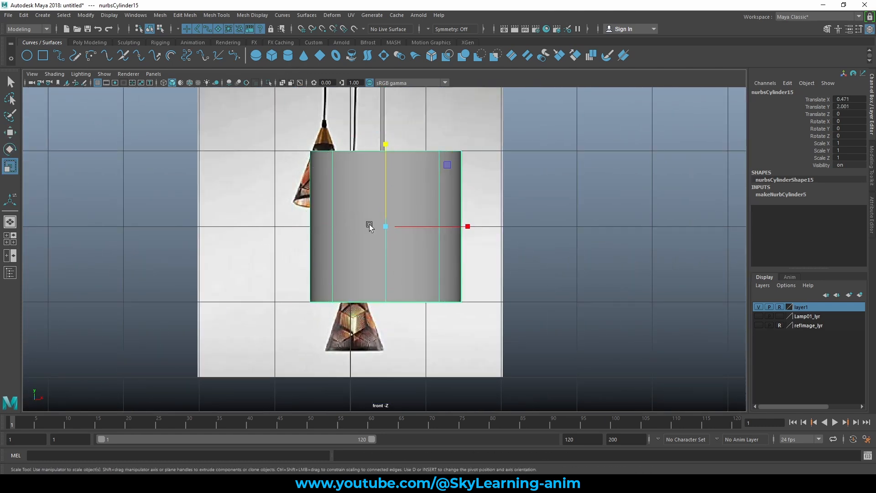
{"action": "left_click_drag", "start_coordinate": [384, 226], "coordinate": [308, 233]}
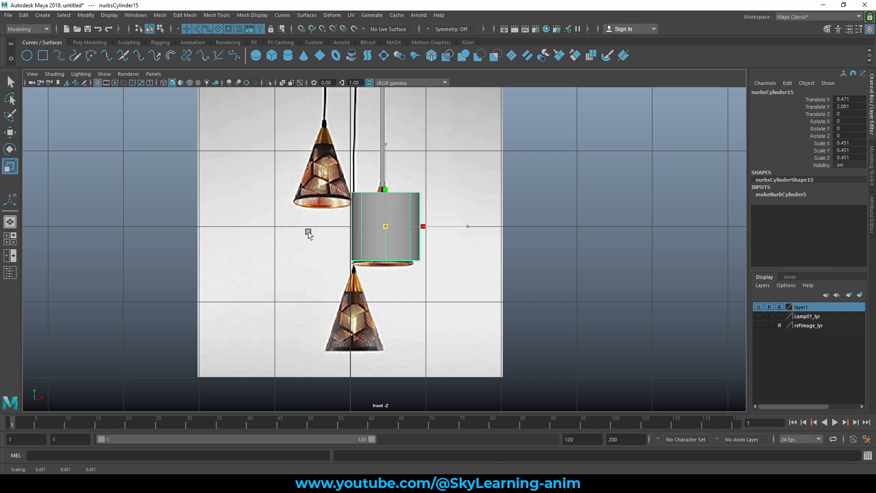
{"action": "scroll", "coordinate": [345, 251], "scroll_direction": "up", "scroll_amount": 4}
{"action": "key", "text": "w"}
{"action": "left_click_drag", "start_coordinate": [385, 144], "coordinate": [382, 152]}
{"action": "scroll", "coordinate": [413, 179], "scroll_direction": "up", "scroll_amount": 3}
{"action": "right_click_drag", "start_coordinate": [604, 131], "coordinate": [327, 124]}
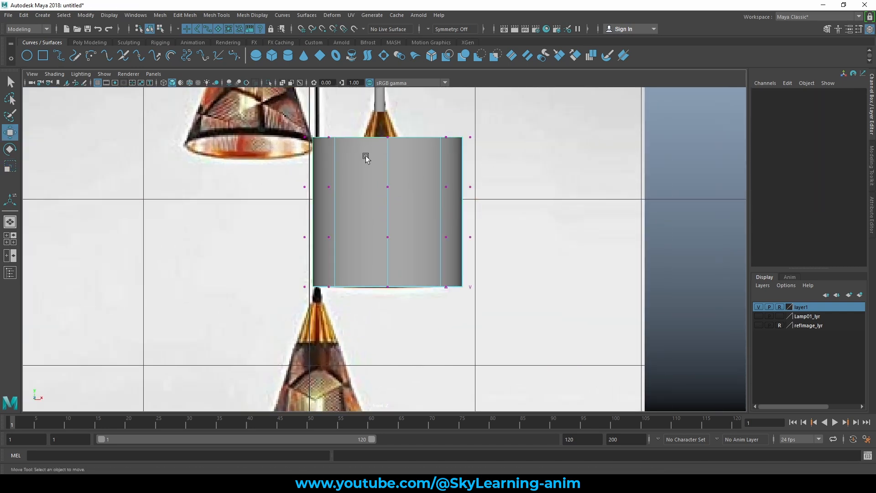
{"action": "right_click_drag", "start_coordinate": [402, 146], "coordinate": [364, 162]}
{"action": "left_click_drag", "start_coordinate": [305, 208], "coordinate": [497, 227]}
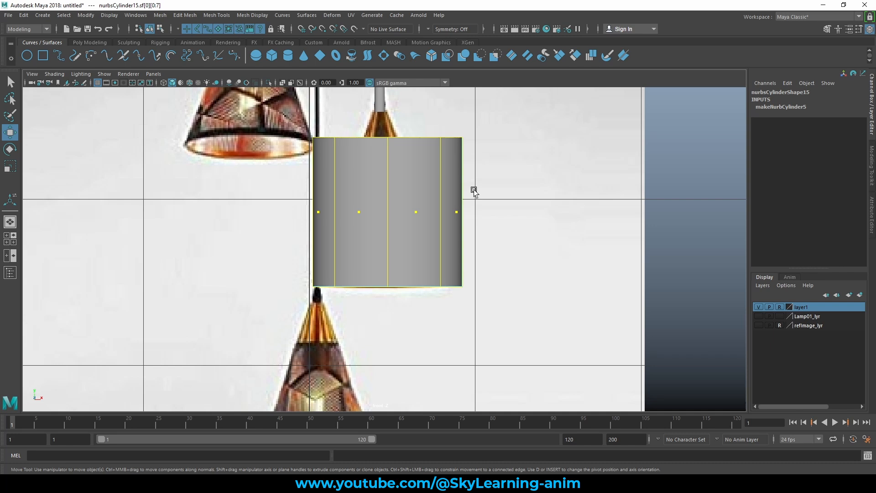
{"action": "key", "text": "b"}
Select the shade cylinder's top row of control vertices and enable soft selection with a falloff radius of about 0.84.
{"action": "right_click_drag", "start_coordinate": [402, 162], "coordinate": [345, 163]}
{"action": "left_click_drag", "start_coordinate": [254, 117], "coordinate": [533, 143]}
{"action": "key", "text": "space"}
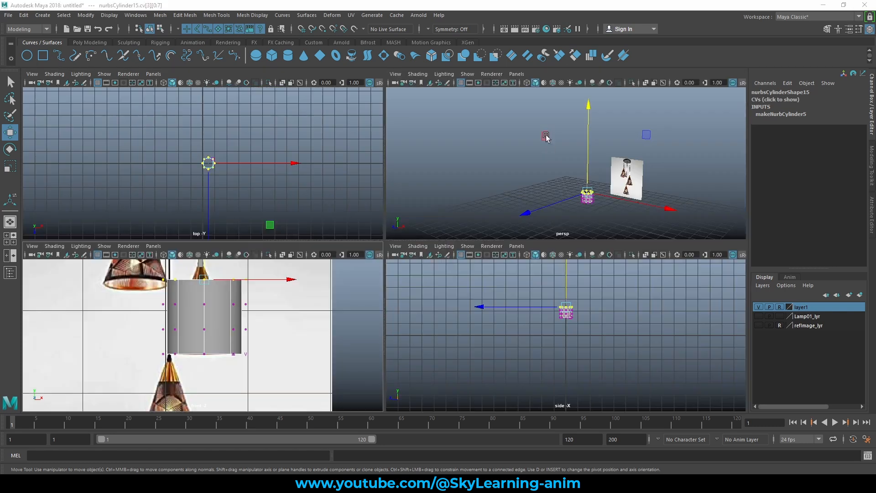
{"action": "key", "text": "space"}
{"action": "right_click_drag", "start_coordinate": [514, 197], "coordinate": [629, 302], "text": "alt"}
{"action": "middle_click_drag", "start_coordinate": [630, 302], "coordinate": [480, 240], "text": "alt"}
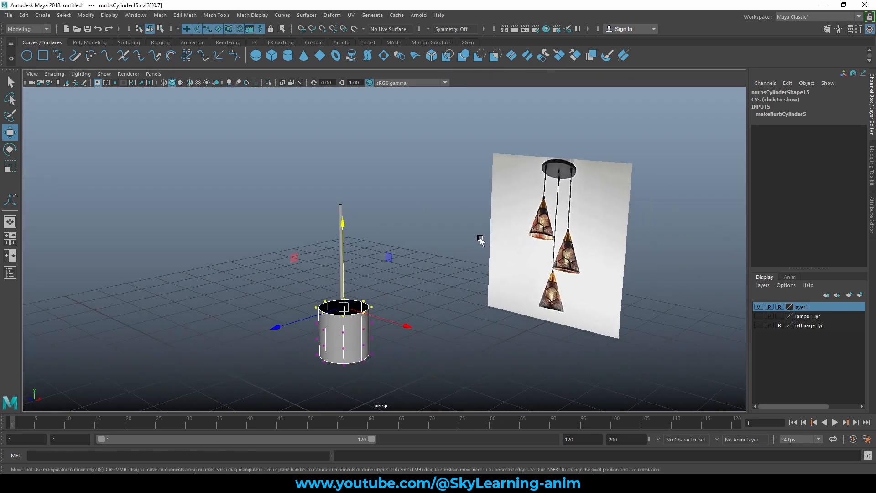
{"action": "key", "text": "b"}
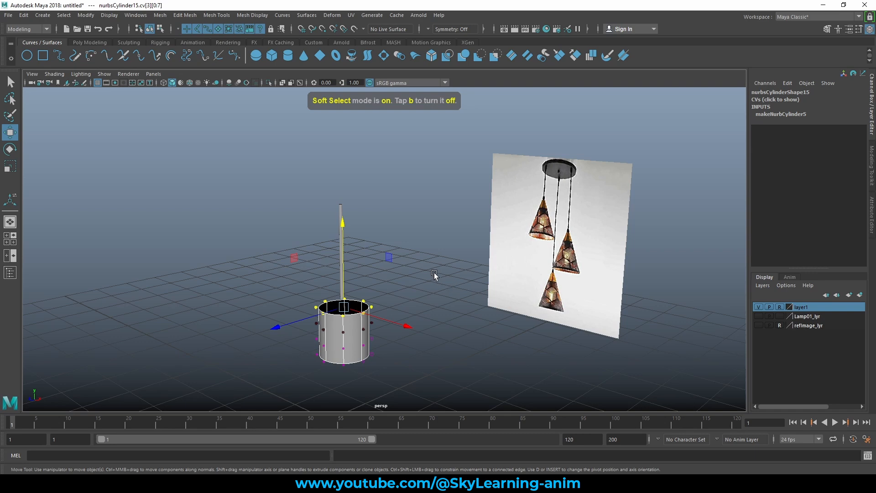
{"action": "left_click_drag", "start_coordinate": [434, 274], "coordinate": [463, 276]}
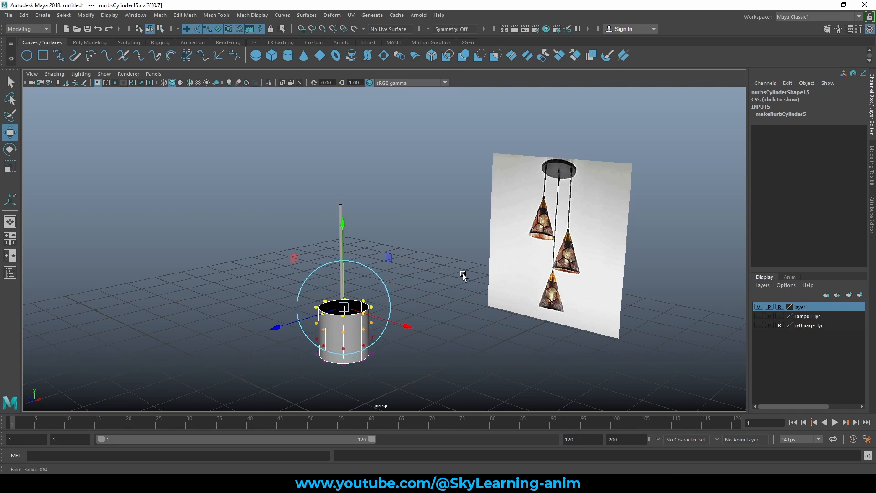
Scale the soft-selected top row in to narrow the shade's neck, and raise it to the cord's lower end.
{"action": "left_click_drag", "start_coordinate": [309, 350], "coordinate": [368, 325], "text": "alt"}
{"action": "key", "text": "space"}
{"action": "key", "text": "space"}
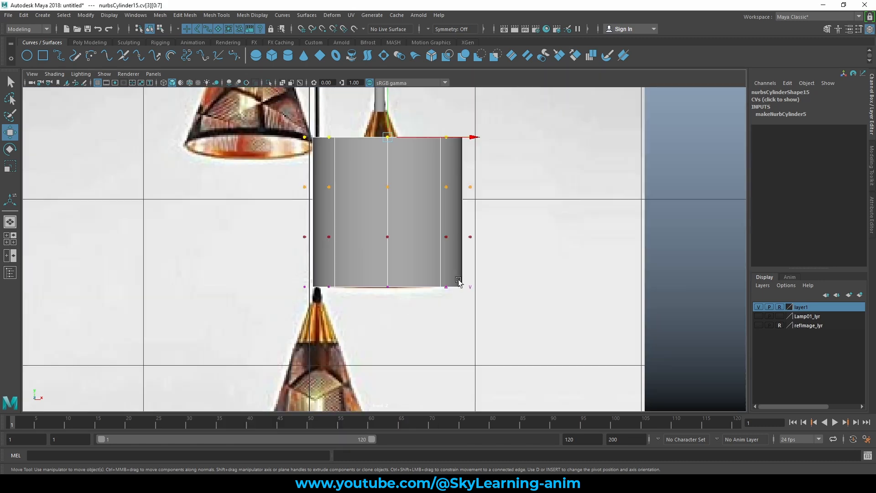
{"action": "key", "text": "e"}
{"action": "key", "text": "r"}
{"action": "left_click_drag", "start_coordinate": [382, 138], "coordinate": [297, 141]}
{"action": "middle_click_drag", "start_coordinate": [459, 202], "coordinate": [476, 245], "text": "alt"}
{"action": "scroll", "coordinate": [476, 247], "scroll_direction": "up", "scroll_amount": 2}
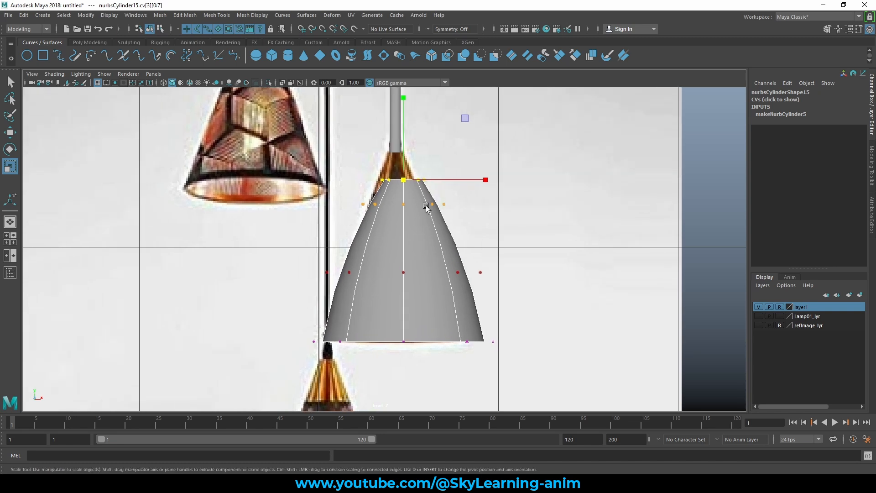
{"action": "key", "text": "w"}
{"action": "left_click_drag", "start_coordinate": [407, 144], "coordinate": [405, 108]}
Turn off soft selection and scale in the shade's two middle rows of control vertices to straighten its sides.
{"action": "left_click_drag", "start_coordinate": [335, 166], "coordinate": [406, 190]}
{"action": "key", "text": "b"}
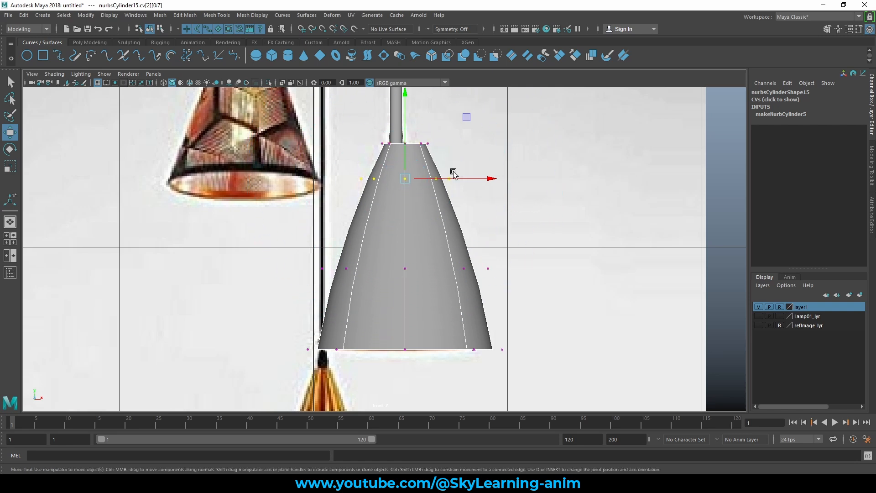
{"action": "key", "text": "r"}
{"action": "mouse_move", "coordinate": [603, 217]}
{"action": "middle_mouse_down"}
{"action": "mouse_move", "coordinate": [616, 219]}
{"action": "mouse_move", "coordinate": [603, 217]}
{"action": "middle_mouse_up"}
{"action": "left_click_drag", "start_coordinate": [298, 262], "coordinate": [548, 289]}
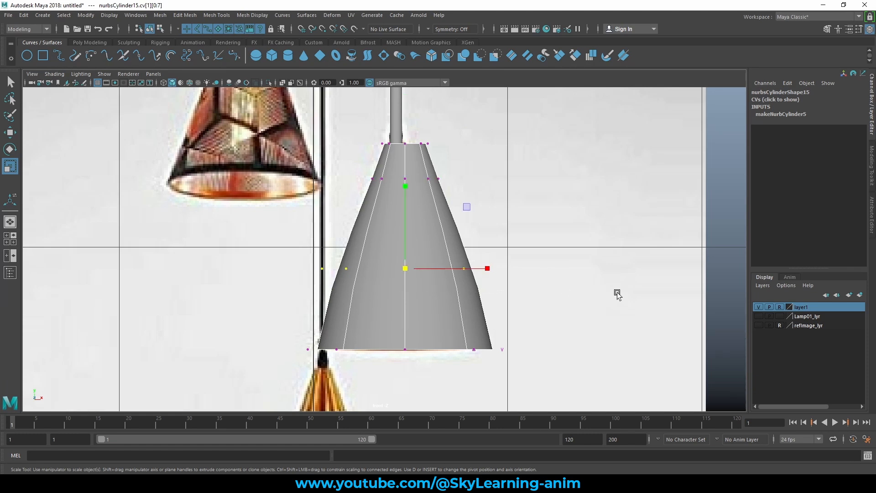
{"action": "middle_click_drag", "start_coordinate": [616, 293], "coordinate": [589, 292]}
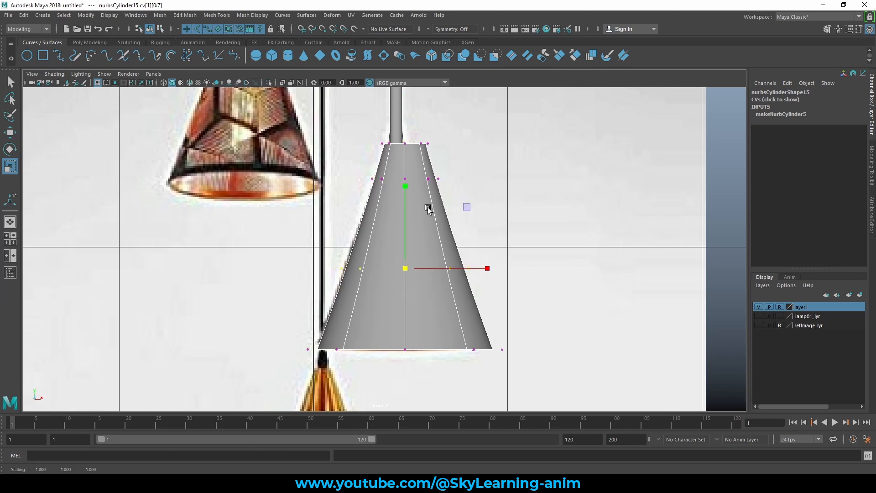
Scale the shade's top row of control vertices to about 0.844 on X and Z.
{"action": "left_click_drag", "start_coordinate": [365, 169], "coordinate": [544, 211]}
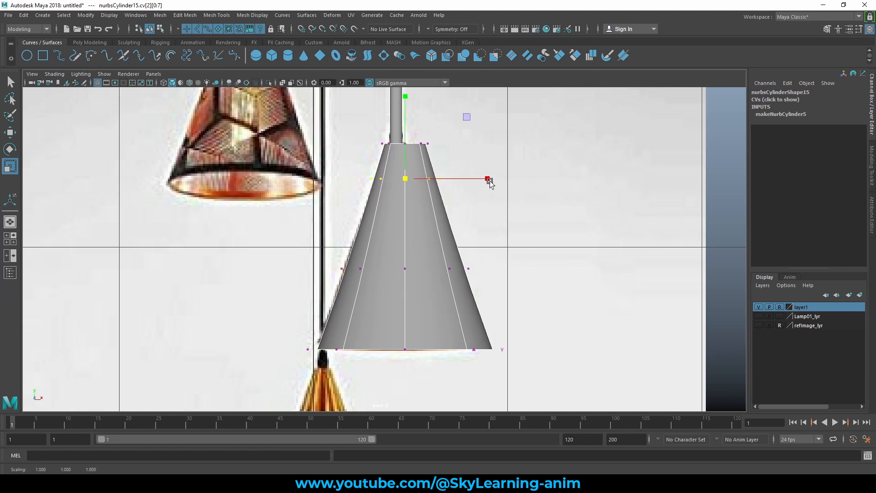
{"action": "left_click_drag", "start_coordinate": [367, 136], "coordinate": [557, 163]}
{"action": "middle_click_drag", "start_coordinate": [557, 163], "coordinate": [544, 159]}
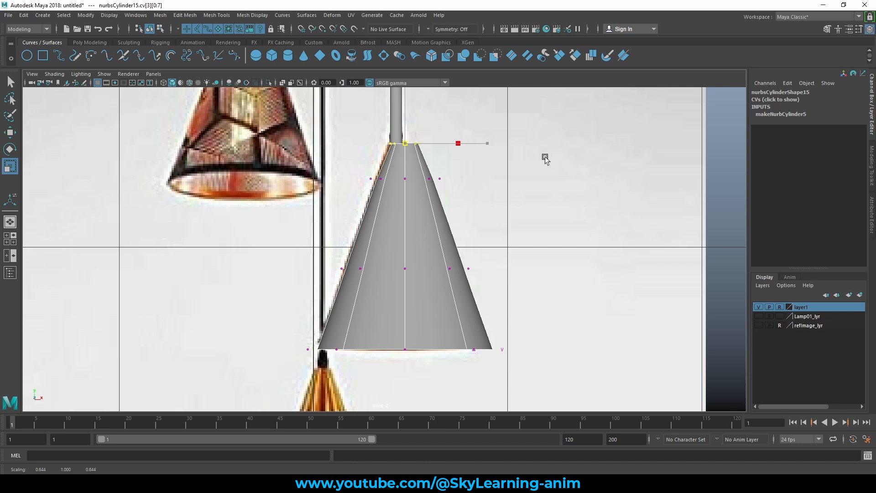
Move the whole cone shade so it is centred under the cord at about 0.421 on X.
{"action": "key", "text": "w"}
{"action": "key", "text": "F8"}
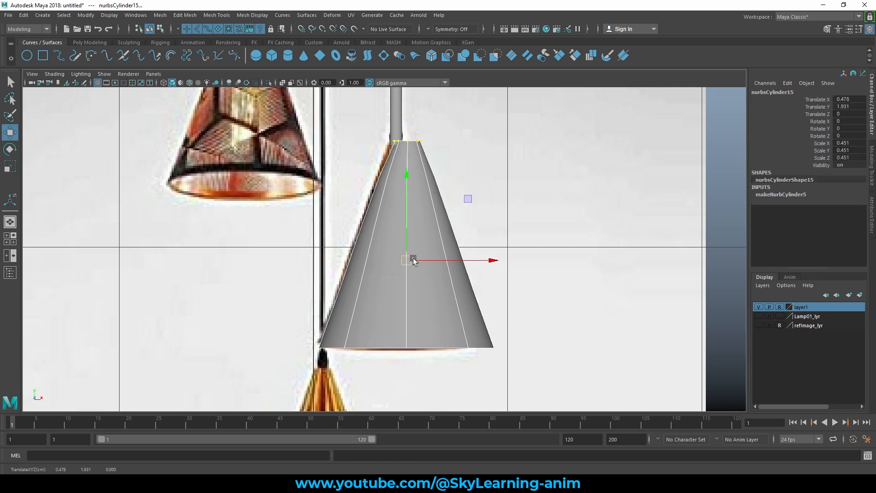
{"action": "left_click_drag", "start_coordinate": [445, 260], "coordinate": [468, 264]}
{"action": "key", "text": "ctrl+z"}
{"action": "left_click", "coordinate": [593, 123]}
{"action": "left_click", "coordinate": [442, 208]}
{"action": "scroll", "coordinate": [475, 263], "scroll_direction": "up", "scroll_amount": 1}
{"action": "middle_click_drag", "start_coordinate": [498, 211], "coordinate": [512, 225], "text": "alt"}
{"action": "middle_click_drag", "start_coordinate": [612, 260], "coordinate": [607, 262]}
Scale the shade's top row of control vertices in to about 0.575 on X and Z to match the cord's width.
{"action": "key", "text": "F9"}
{"action": "left_click_drag", "start_coordinate": [392, 107], "coordinate": [477, 129]}
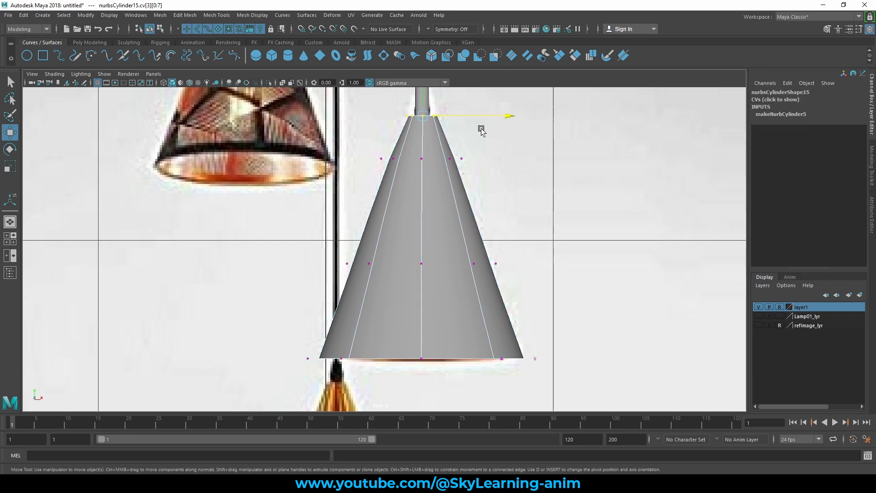
{"action": "key", "text": "e"}
{"action": "key", "text": "r"}
{"action": "middle_click_drag", "start_coordinate": [550, 161], "coordinate": [535, 161]}
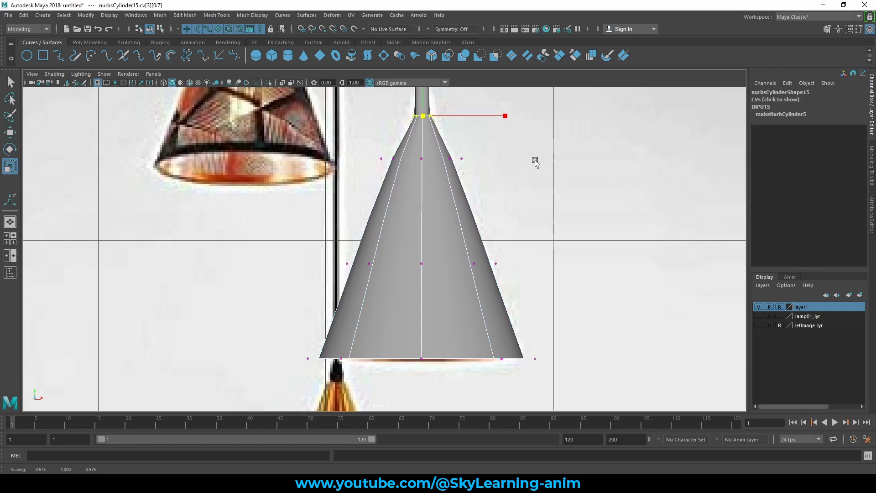
Narrow the second row of control vertices from the top and slightly adjust the third to keep the cone's sides straight.
{"action": "key", "text": "w"}
{"action": "left_click_drag", "start_coordinate": [358, 152], "coordinate": [571, 198]}
{"action": "middle_click_drag", "start_coordinate": [592, 201], "coordinate": [591, 203]}
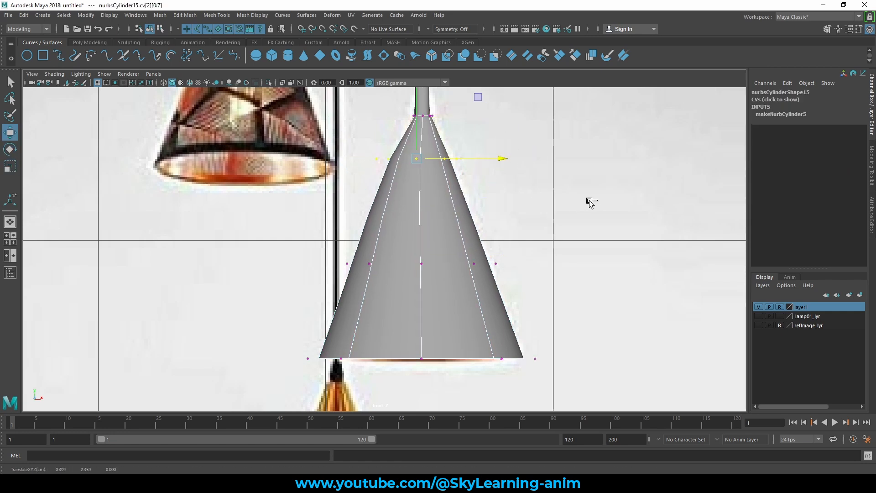
{"action": "key", "text": "r"}
{"action": "middle_click_drag", "start_coordinate": [644, 217], "coordinate": [621, 216]}
{"action": "left_click_drag", "start_coordinate": [345, 249], "coordinate": [554, 310]}
{"action": "middle_click_drag", "start_coordinate": [694, 325], "coordinate": [693, 325]}
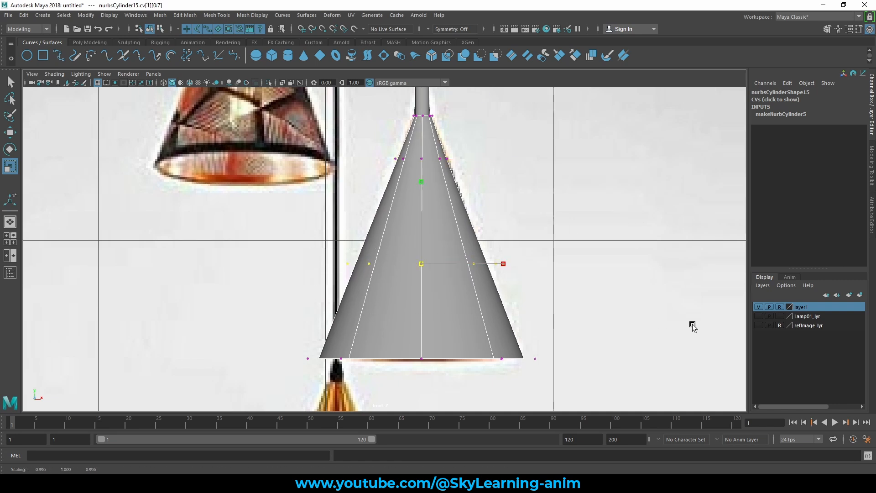
Narrow the shade's bottom row of control vertices slightly and select the shade in object mode.
{"action": "left_click_drag", "start_coordinate": [250, 347], "coordinate": [690, 408]}
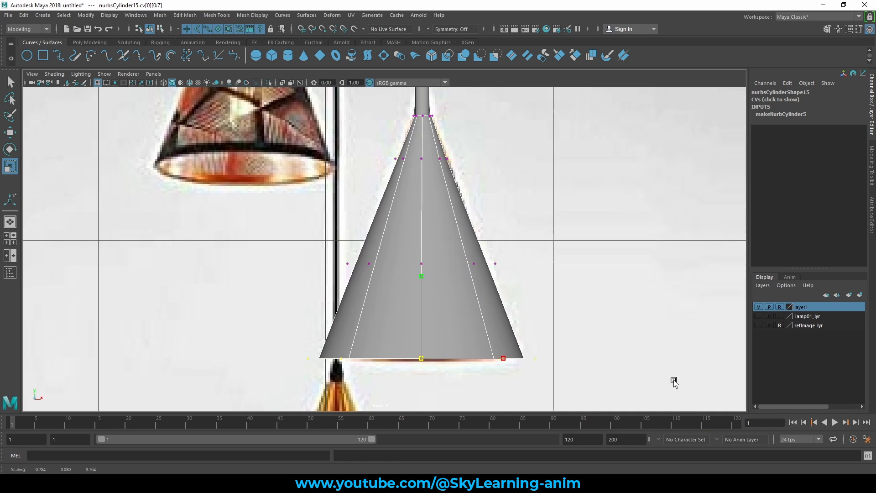
{"action": "middle_click_drag", "start_coordinate": [674, 382], "coordinate": [669, 381]}
{"action": "left_click", "coordinate": [582, 126]}
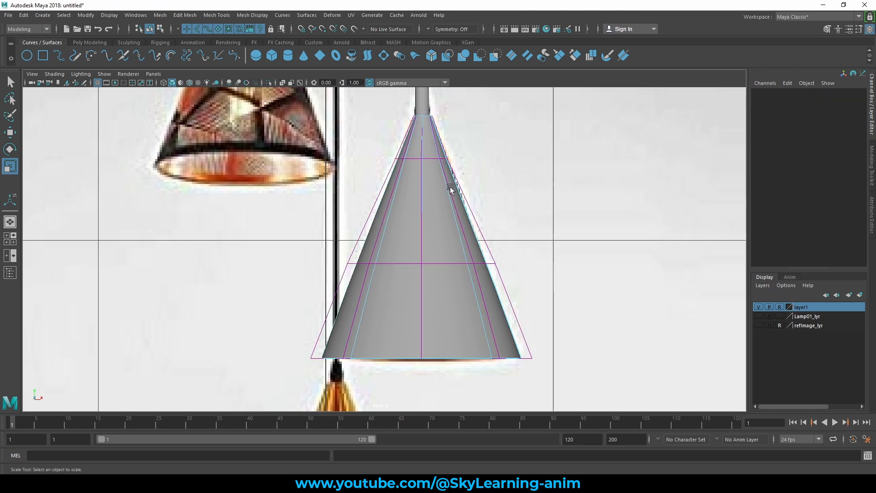
{"action": "right_click_drag", "start_coordinate": [418, 184], "coordinate": [463, 170]}
{"action": "left_click", "coordinate": [420, 252]}
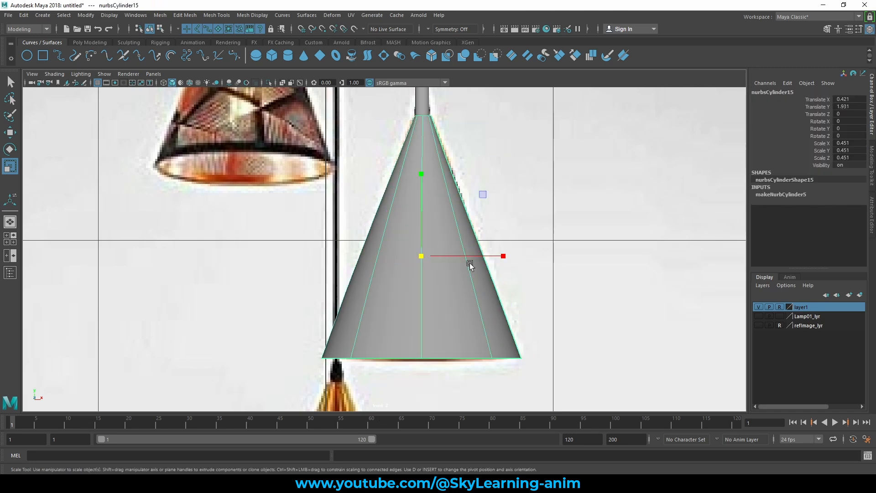
Examine the cord and cone shade in the perspective view from the side and below, comparing them with the reference image.
{"action": "key", "text": "space"}
{"action": "key", "text": "space"}
{"action": "scroll", "coordinate": [653, 178], "scroll_direction": "down", "scroll_amount": 3}
{"action": "key", "text": "w"}
{"action": "left_click", "coordinate": [603, 160]}
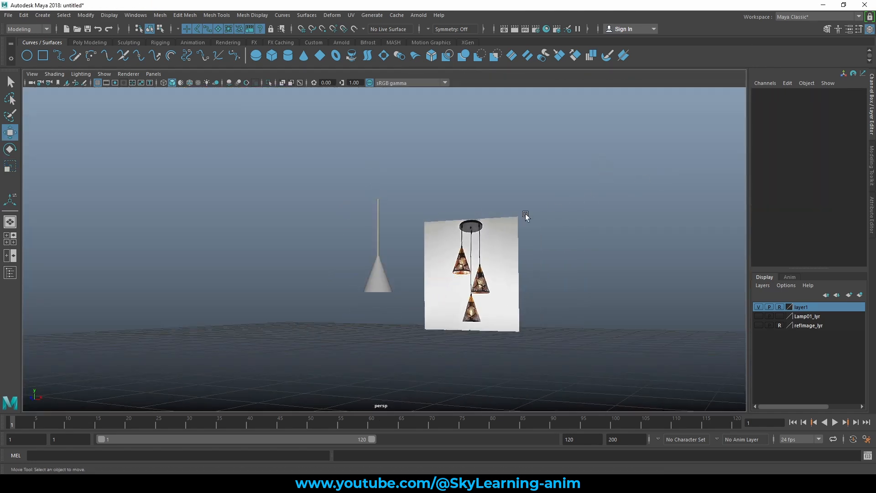
{"action": "left_click_drag", "start_coordinate": [525, 214], "coordinate": [583, 214], "text": "alt"}
{"action": "right_click_drag", "start_coordinate": [426, 249], "coordinate": [609, 304], "text": "alt"}
{"action": "middle_click_drag", "start_coordinate": [609, 304], "coordinate": [625, 268], "text": "alt"}
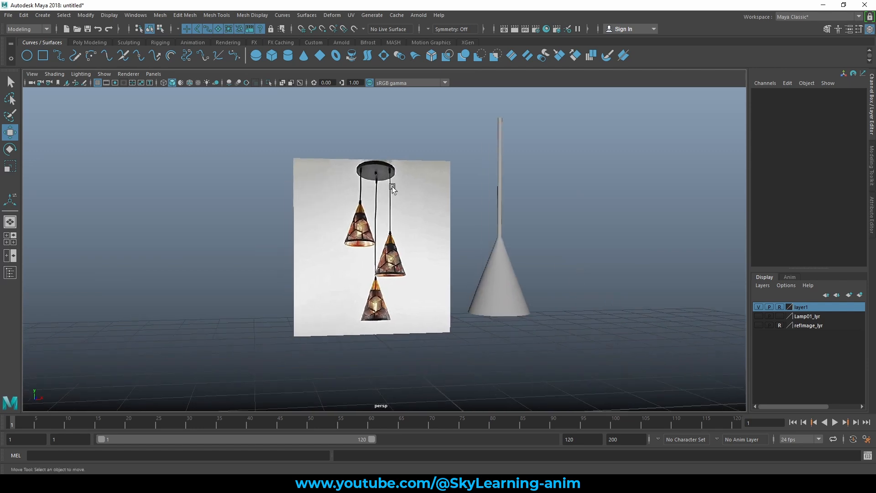
{"action": "scroll", "coordinate": [394, 228], "scroll_direction": "up", "scroll_amount": 2}
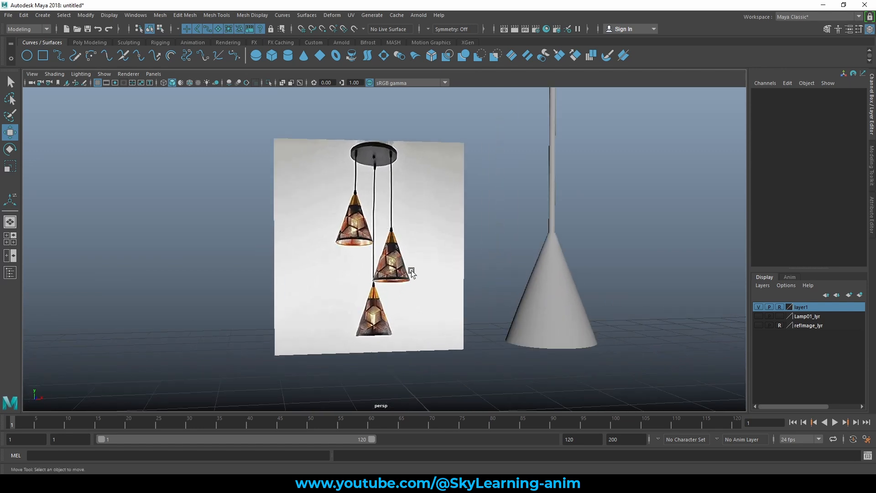
{"action": "left_click_drag", "start_coordinate": [548, 251], "coordinate": [557, 221], "text": "alt"}
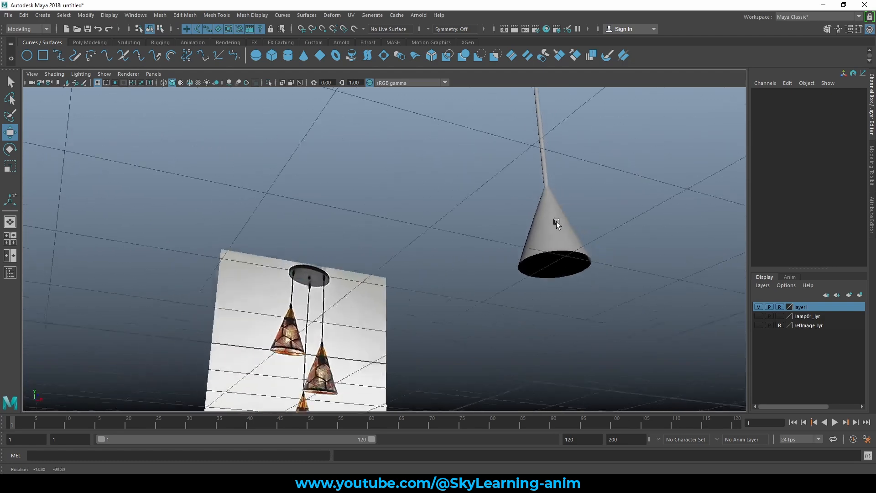
{"action": "left_click_drag", "start_coordinate": [461, 161], "coordinate": [593, 268]}
{"action": "scroll", "coordinate": [620, 299], "scroll_direction": "down", "scroll_amount": 5}
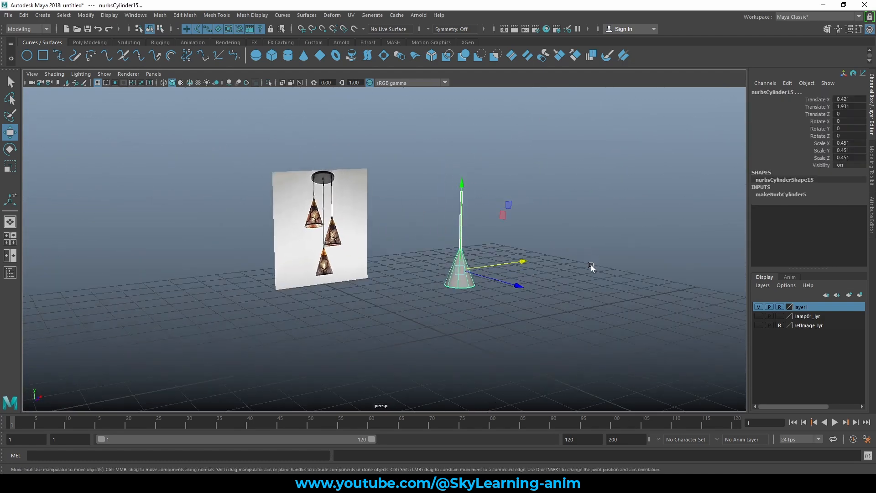
{"action": "scroll", "coordinate": [559, 240], "scroll_direction": "up", "scroll_amount": 4}
{"action": "left_click_drag", "start_coordinate": [617, 236], "coordinate": [596, 233], "text": "alt"}
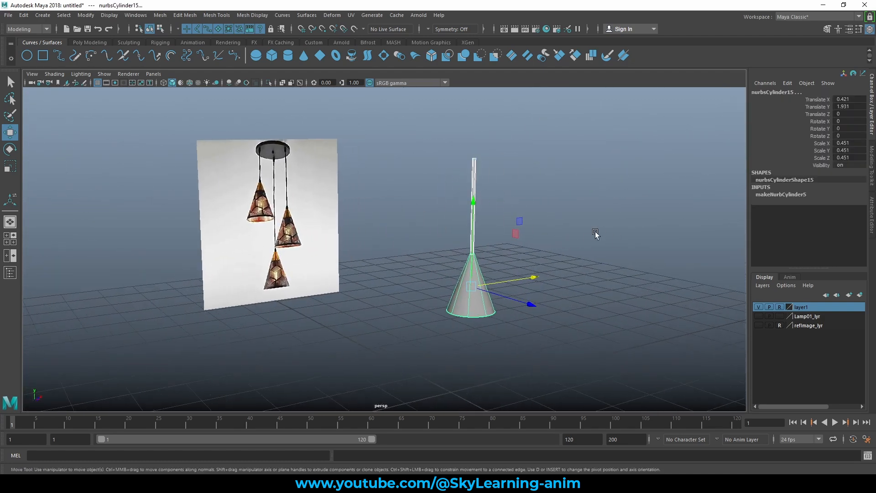
{"action": "scroll", "coordinate": [595, 234], "scroll_direction": "up", "scroll_amount": 2}
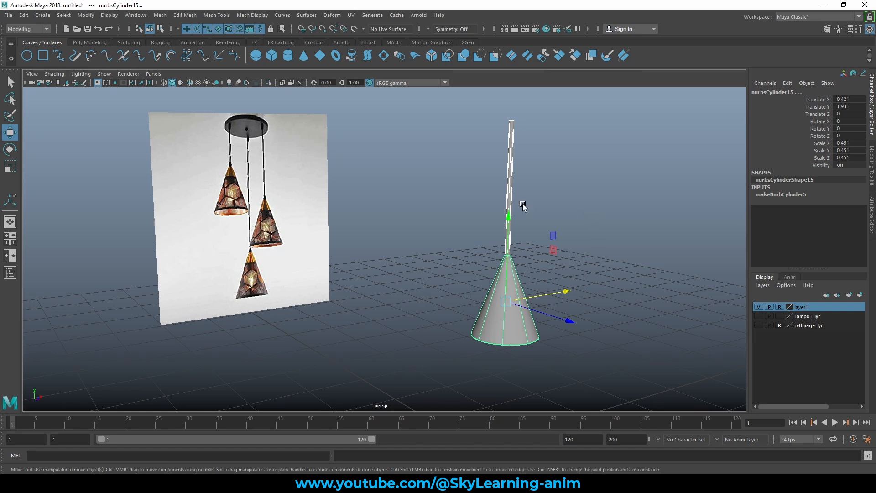
{"action": "left_click", "coordinate": [415, 165]}
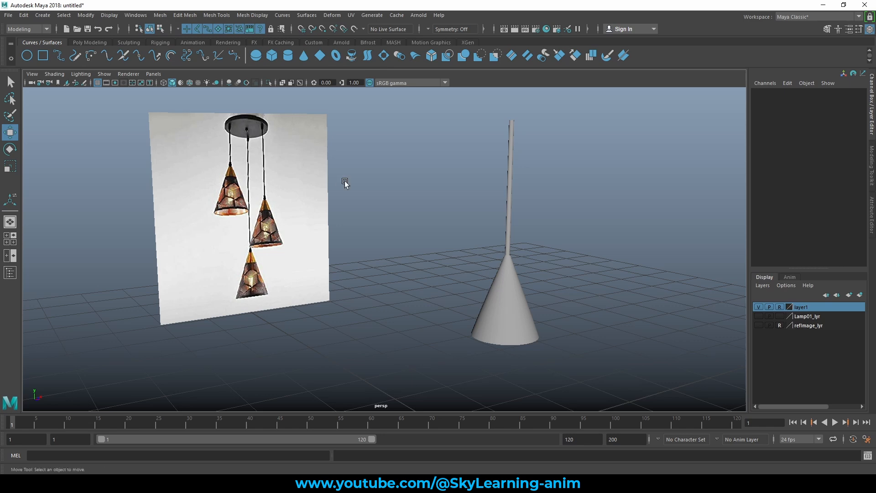
Select the cord and cone shade, add them to layer1, and hide layer1 to clear the scene.
{"action": "scroll", "coordinate": [346, 182], "scroll_direction": "down", "scroll_amount": 2}
{"action": "scroll", "coordinate": [430, 189], "scroll_direction": "down", "scroll_amount": 2}
{"action": "left_click_drag", "start_coordinate": [385, 200], "coordinate": [531, 332]}
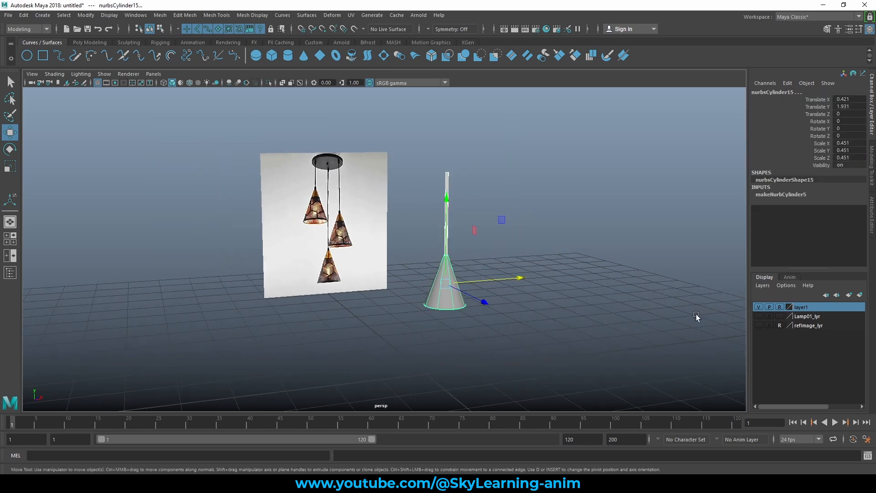
{"action": "right_click", "coordinate": [815, 309]}
{"action": "left_click", "coordinate": [806, 330]}
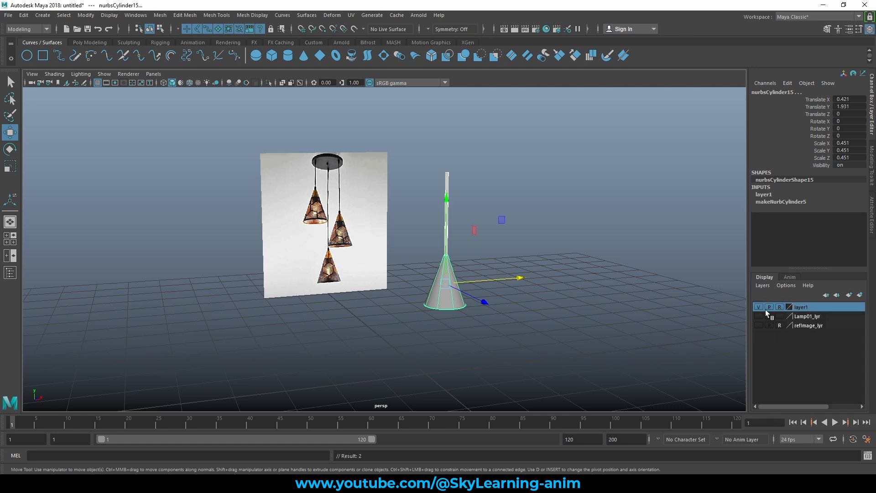
{"action": "left_click", "coordinate": [758, 307]}
{"action": "left_click", "coordinate": [254, 163]}
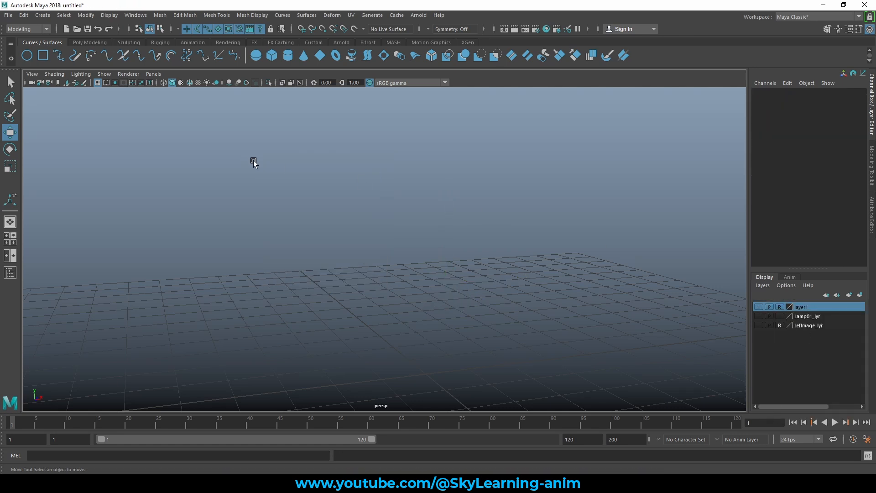
{"action": "left_click_drag", "start_coordinate": [269, 170], "coordinate": [337, 181], "text": "alt"}
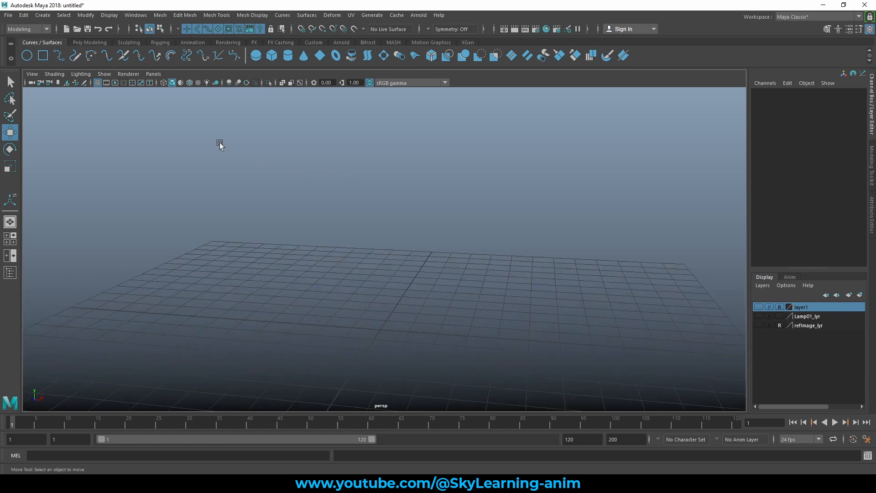
Draw a half-egg EP curve in the side view from the origin, bulging to about Z -2.5 and closing on the vertical axis above.
{"action": "left_click", "coordinate": [60, 57]}
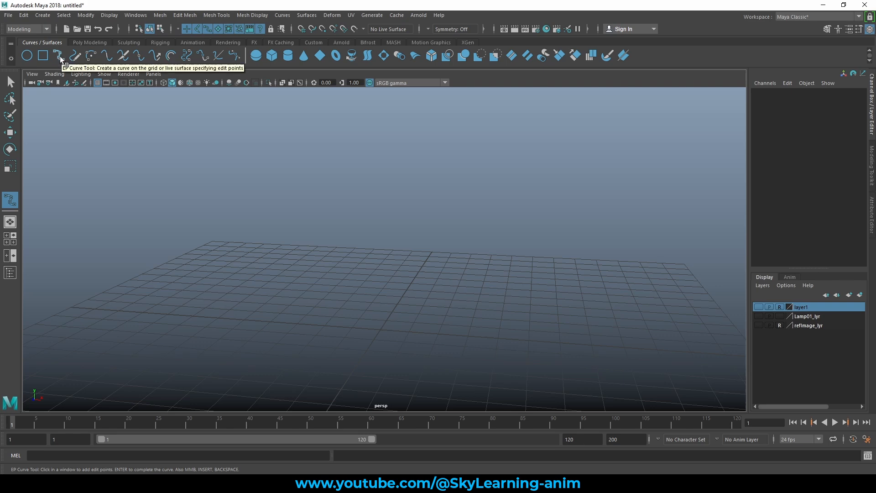
{"action": "key", "text": "space"}
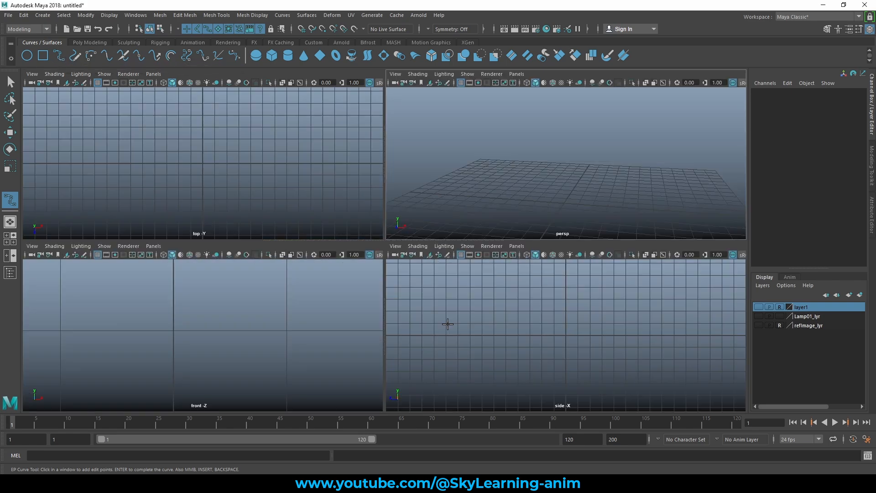
{"action": "key", "text": "space"}
{"action": "scroll", "coordinate": [422, 282], "scroll_direction": "up", "scroll_amount": 4}
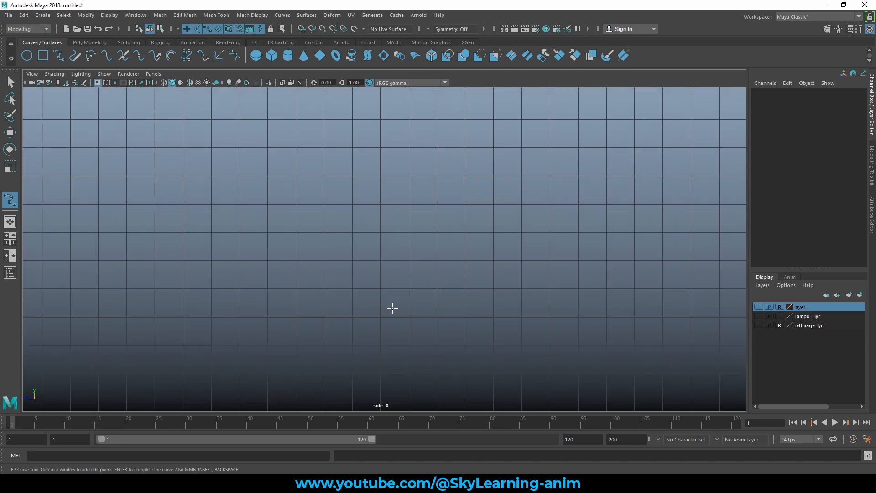
{"action": "left_click", "coordinate": [380, 328]}
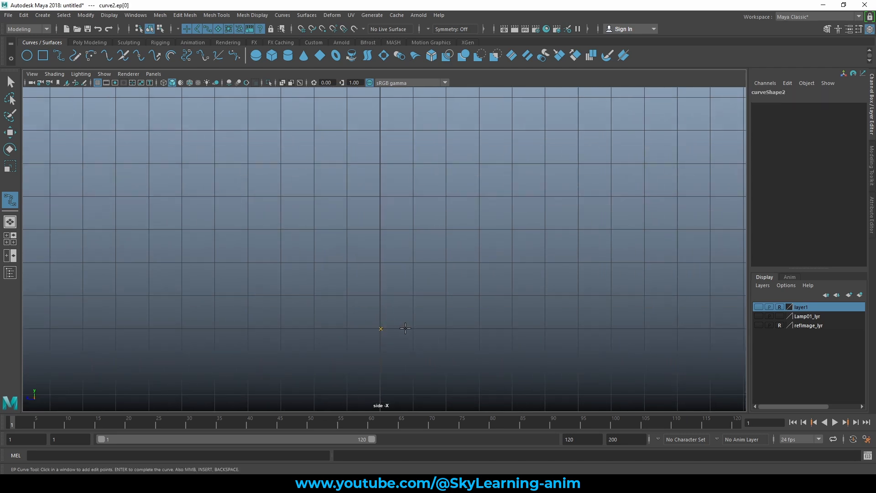
{"action": "left_click_drag", "start_coordinate": [412, 328], "coordinate": [462, 278]}
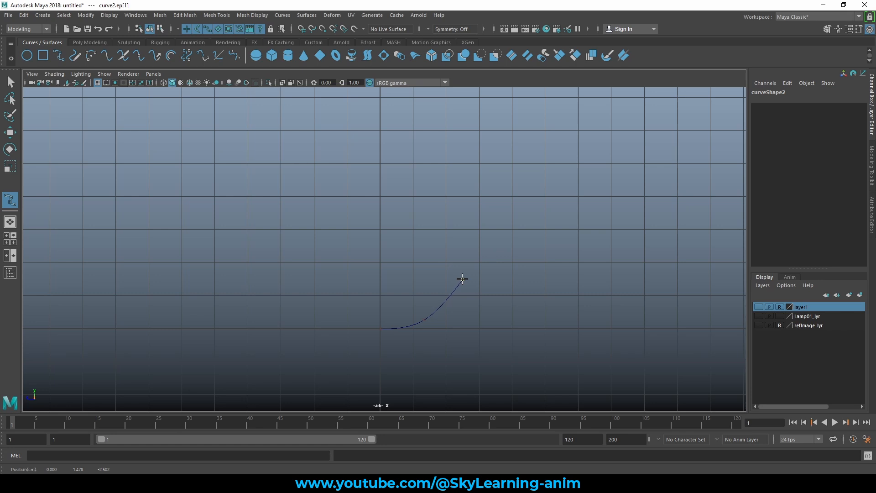
{"action": "left_click_drag", "start_coordinate": [460, 164], "coordinate": [462, 197]}
{"action": "middle_click_drag", "start_coordinate": [483, 190], "coordinate": [493, 231], "text": "alt"}
{"action": "left_click", "coordinate": [436, 168]}
{"action": "left_click_drag", "start_coordinate": [435, 164], "coordinate": [436, 162]}
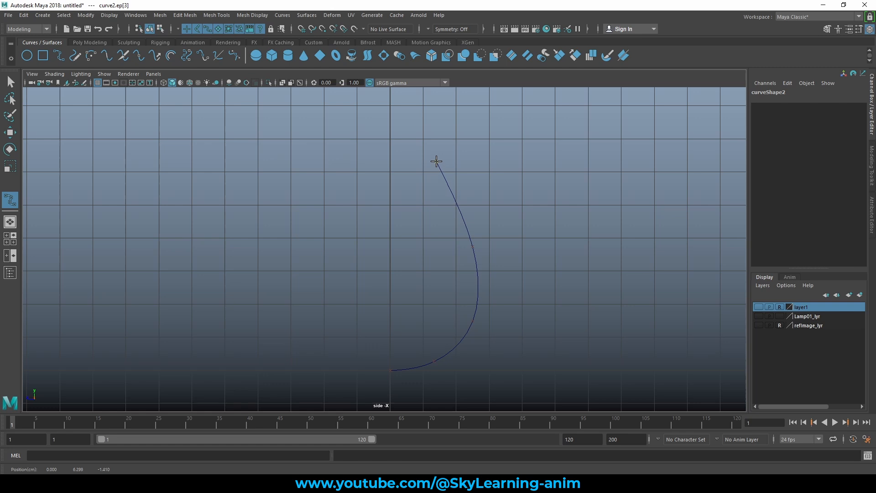
{"action": "left_click", "coordinate": [416, 137]}
{"action": "left_click_drag", "start_coordinate": [410, 132], "coordinate": [413, 133]}
{"action": "left_click", "coordinate": [399, 135]}
{"action": "mouse_move", "coordinate": [390, 123]}
{"action": "left_mouse_down"}
{"action": "mouse_move", "coordinate": [391, 140]}
{"action": "mouse_move", "coordinate": [393, 119]}
{"action": "left_mouse_up"}
{"action": "key", "text": "Return"}
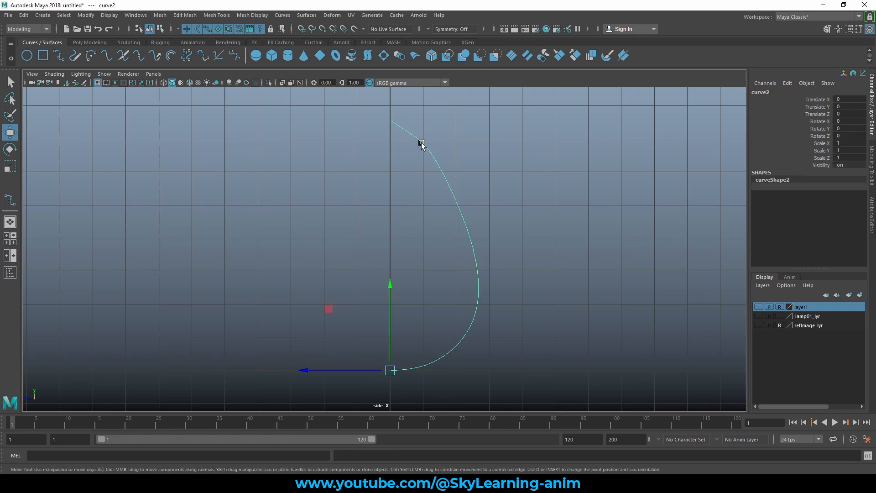
Reposition the curve's third control vertex from the top to smooth the upper bend, and return to object mode.
{"action": "right_click", "coordinate": [419, 137]}
{"action": "right_click_drag", "start_coordinate": [419, 137], "coordinate": [365, 137]}
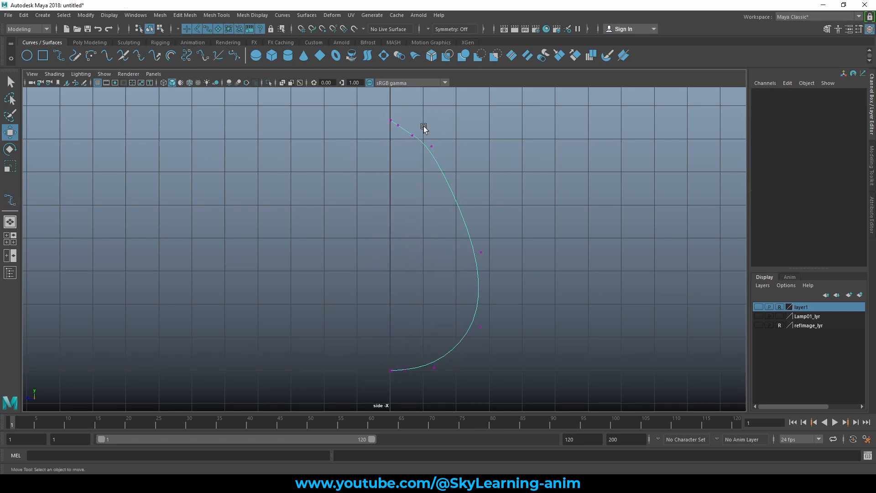
{"action": "left_click", "coordinate": [412, 135]}
{"action": "left_click", "coordinate": [418, 117]}
{"action": "right_click_drag", "start_coordinate": [432, 177], "coordinate": [489, 152]}
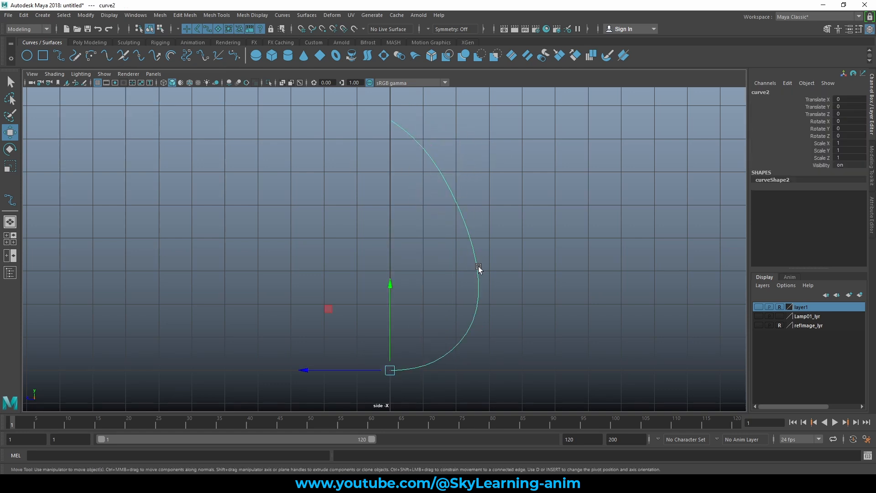
{"action": "middle_click_drag", "start_coordinate": [479, 266], "coordinate": [477, 260], "text": "alt"}
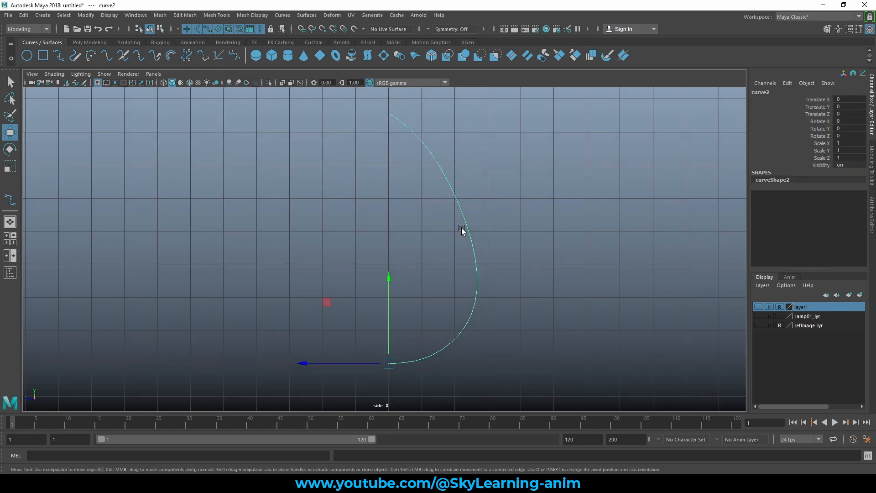
Revolve the profile curve into an egg-shaped surface and select the surface in the perspective view.
{"action": "left_click", "coordinate": [351, 58]}
{"action": "left_click", "coordinate": [507, 186]}
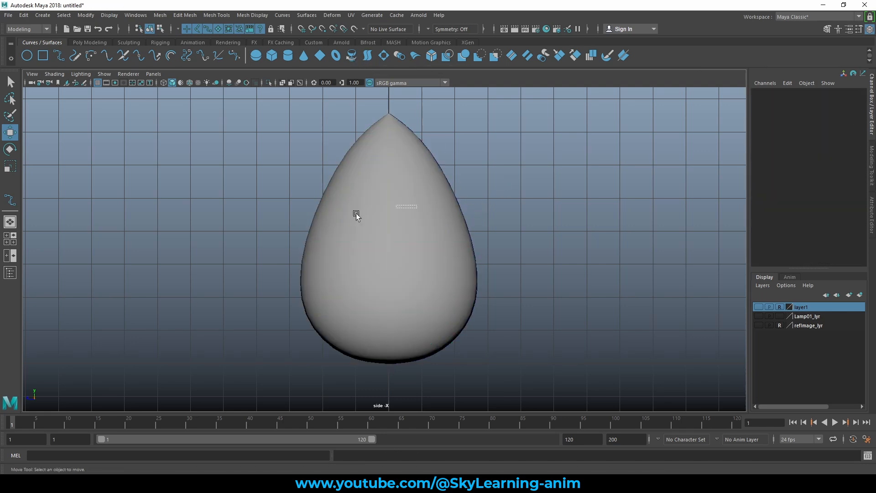
{"action": "left_click", "coordinate": [355, 212]}
{"action": "key", "text": "space"}
{"action": "key", "text": "space"}
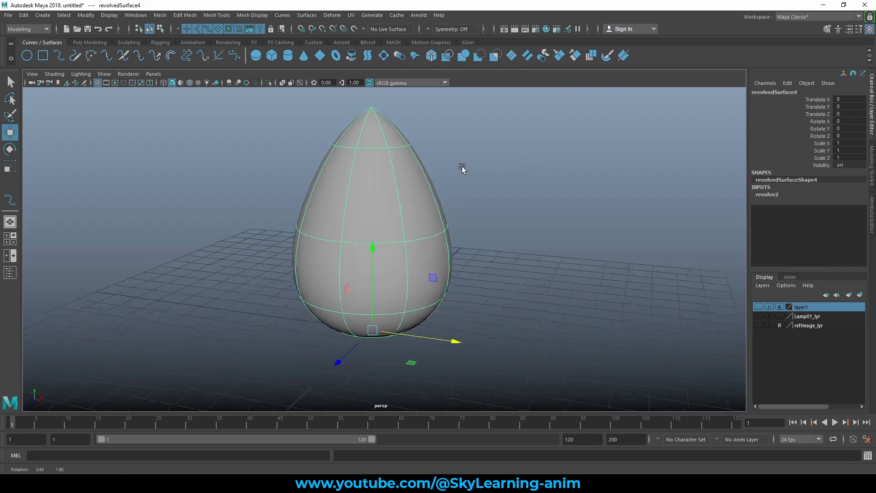
Lower the control vertices at the revolved surface's tip to round it off, and select the surface in object mode.
{"action": "right_click_drag", "start_coordinate": [386, 182], "coordinate": [354, 183]}
{"action": "left_click_drag", "start_coordinate": [370, 155], "coordinate": [404, 173]}
{"action": "key", "text": "space"}
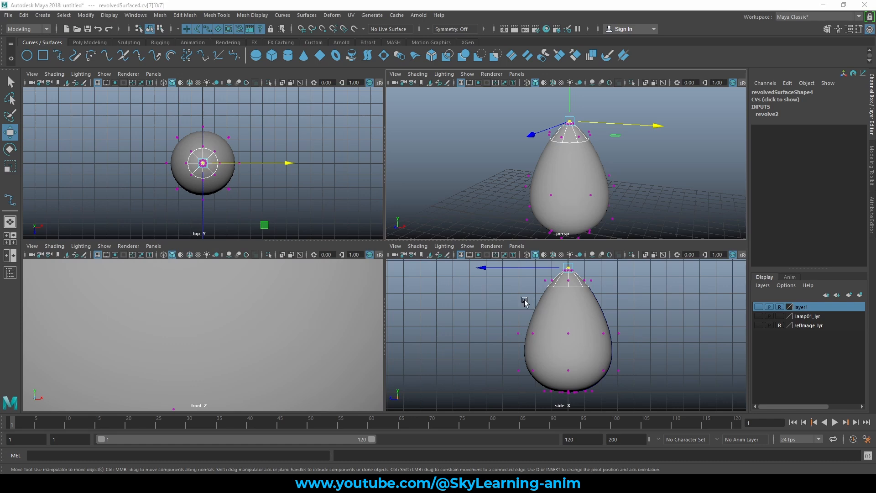
{"action": "key", "text": "space"}
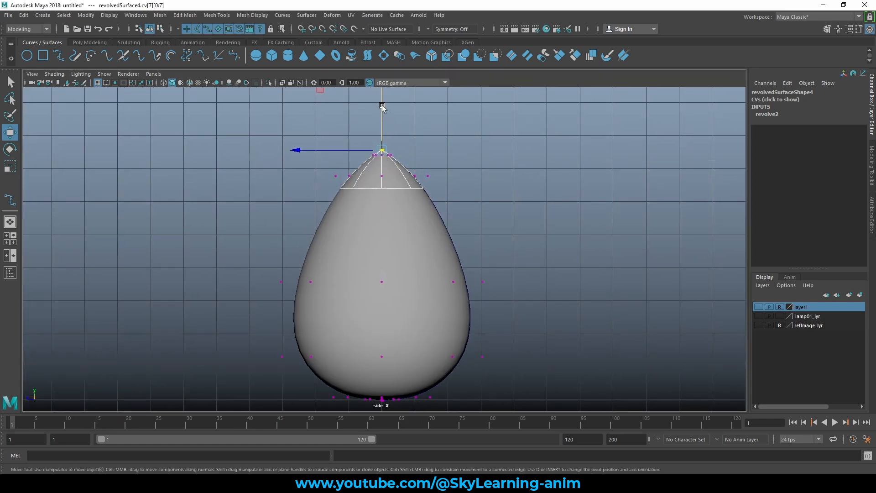
{"action": "left_click_drag", "start_coordinate": [383, 111], "coordinate": [382, 134]}
{"action": "right_click_drag", "start_coordinate": [377, 213], "coordinate": [421, 201]}
{"action": "left_click", "coordinate": [461, 185]}
{"action": "left_click", "coordinate": [375, 243]}
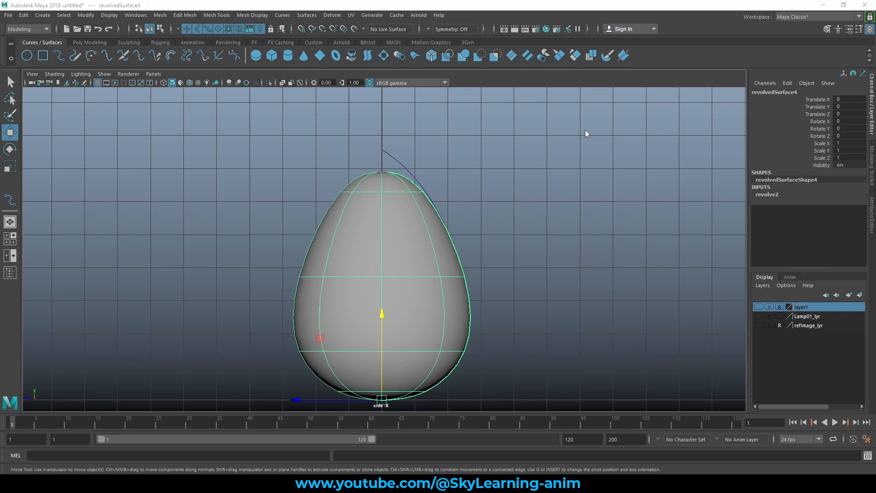
Examine the revolved surface and its profile curve separately in the perspective view.
{"action": "key", "text": "space"}
{"action": "key", "text": "space"}
{"action": "scroll", "coordinate": [572, 139], "scroll_direction": "down", "scroll_amount": 3}
{"action": "left_click_drag", "start_coordinate": [517, 180], "coordinate": [475, 162], "text": "alt"}
{"action": "left_click", "coordinate": [505, 197]}
{"action": "left_click_drag", "start_coordinate": [506, 196], "coordinate": [485, 233], "text": "alt"}
{"action": "left_click", "coordinate": [365, 189]}
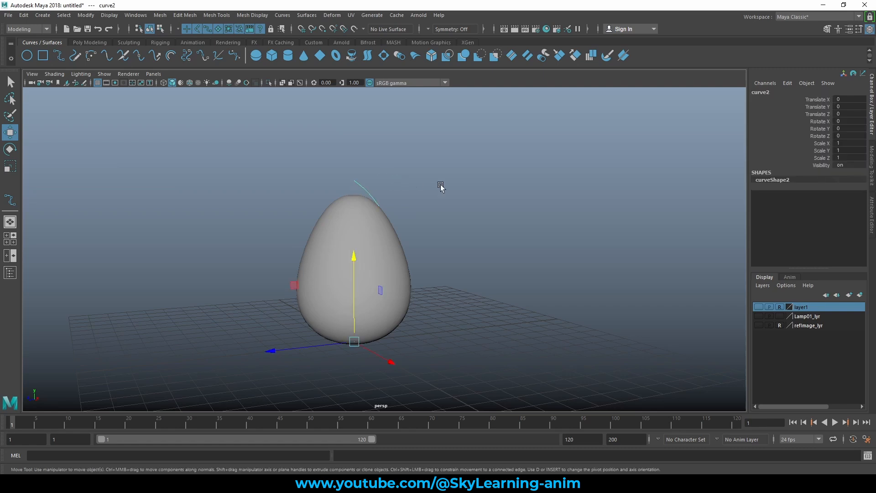
{"action": "mouse_move", "coordinate": [441, 186]}
{"action": "left_mouse_down", "text": "alt"}
{"action": "mouse_move", "coordinate": [356, 189]}
{"action": "mouse_move", "coordinate": [429, 191]}
{"action": "left_mouse_up", "text": "alt"}
{"action": "left_click", "coordinate": [346, 210]}
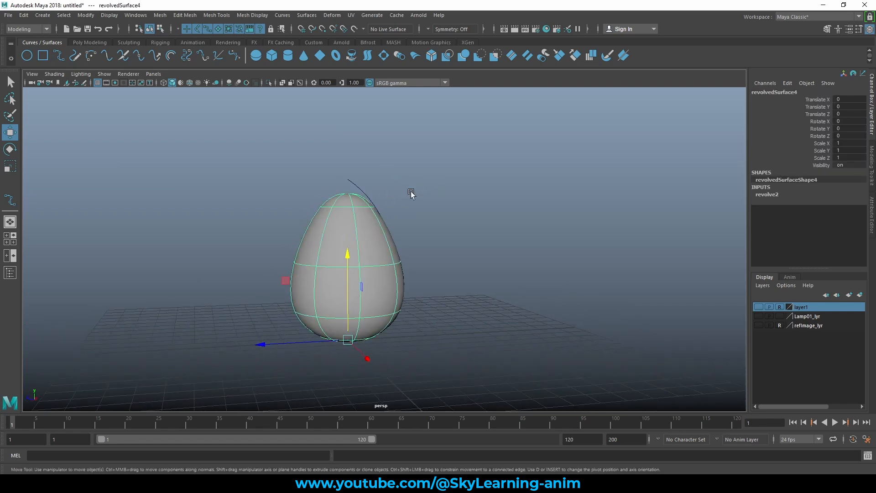
{"action": "left_click", "coordinate": [339, 181]}
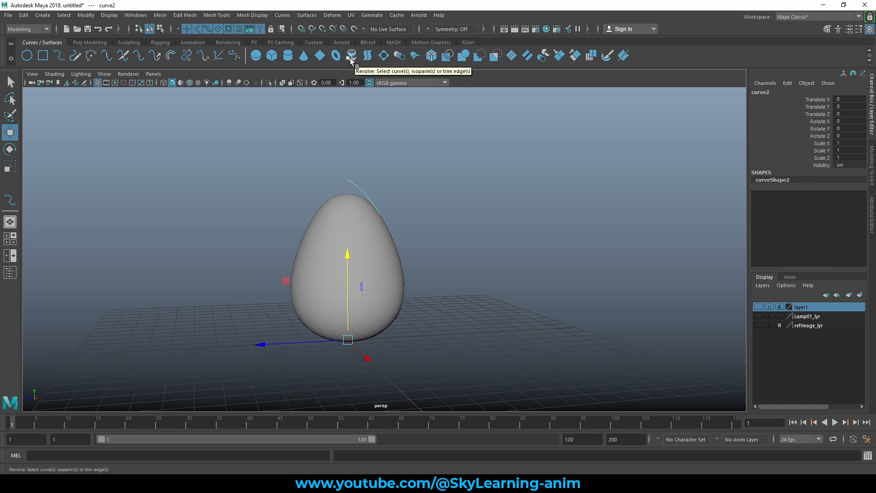
{"action": "left_click", "coordinate": [304, 16]}
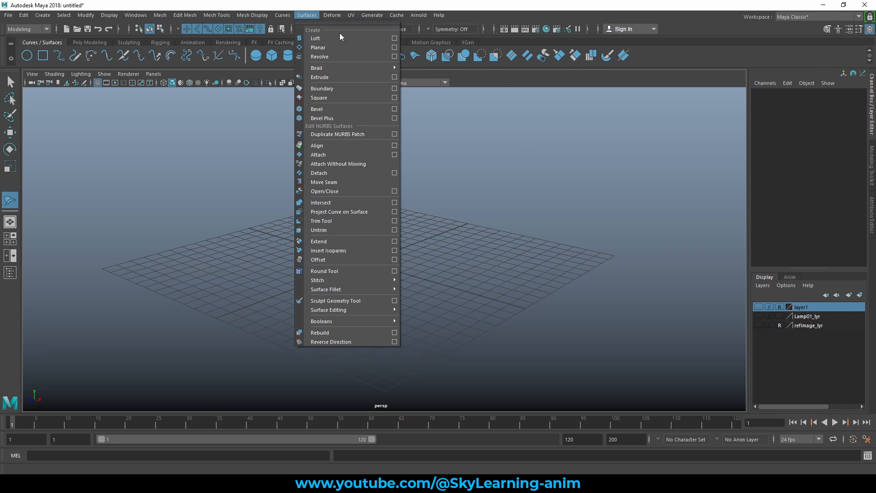
{"action": "left_click", "coordinate": [299, 18]}
{"action": "left_click", "coordinate": [304, 16]}
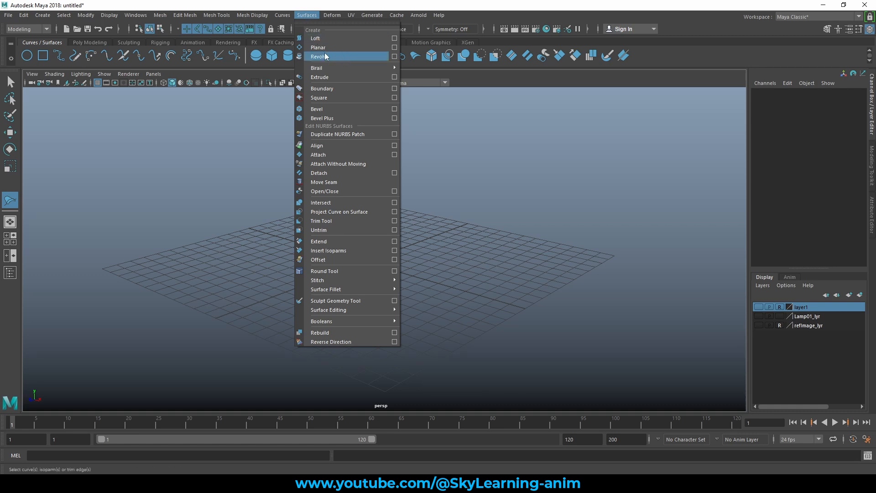
{"action": "mouse_move", "coordinate": [329, 68]}
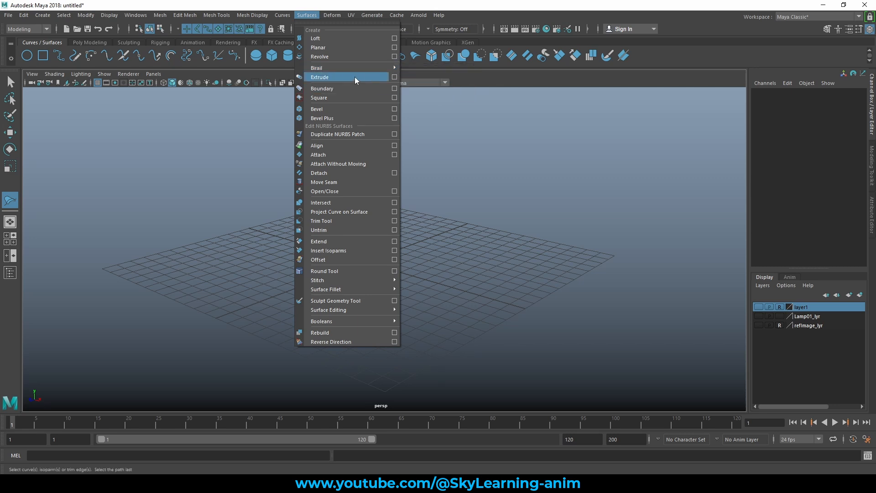
{"action": "left_click", "coordinate": [485, 102]}
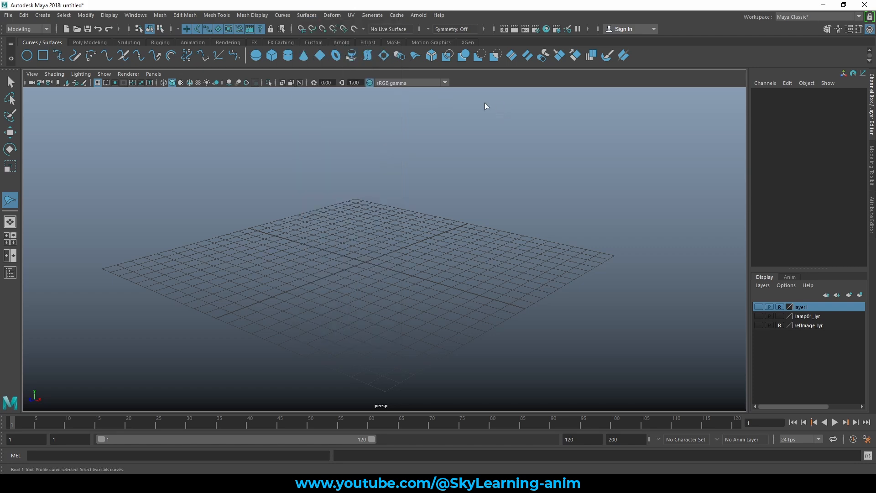
Create a NURBS circle at the origin and switch to the Scale tool.
{"action": "left_click", "coordinate": [26, 58]}
{"action": "left_click_drag", "start_coordinate": [396, 245], "coordinate": [464, 245], "text": "alt"}
{"action": "key", "text": "e"}
{"action": "key", "text": "r"}
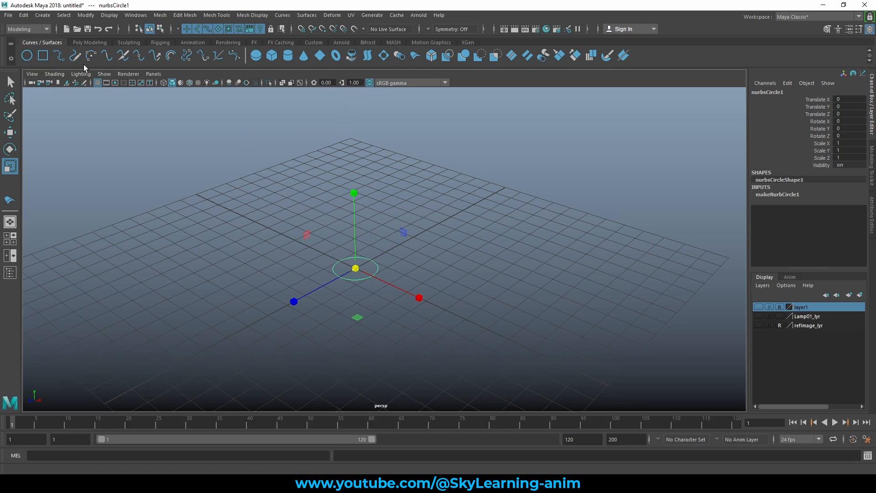
Start an EP curve in the side view just above the circle's centre, placing points upward and slightly off to one side.
{"action": "left_click", "coordinate": [58, 57]}
{"action": "key", "text": "space"}
{"action": "key", "text": "space"}
{"action": "scroll", "coordinate": [445, 251], "scroll_direction": "down", "scroll_amount": 4}
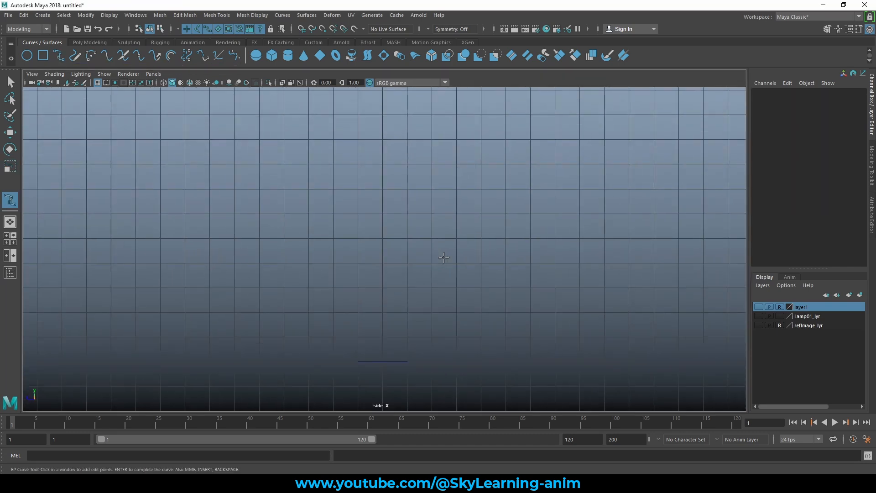
{"action": "mouse_move", "coordinate": [440, 237]}
{"action": "middle_mouse_down", "text": "alt"}
{"action": "mouse_move", "coordinate": [446, 225]}
{"action": "mouse_move", "coordinate": [439, 239]}
{"action": "middle_mouse_up", "text": "alt"}
{"action": "scroll", "coordinate": [449, 215], "scroll_direction": "down", "scroll_amount": 2}
{"action": "left_click", "coordinate": [376, 312]}
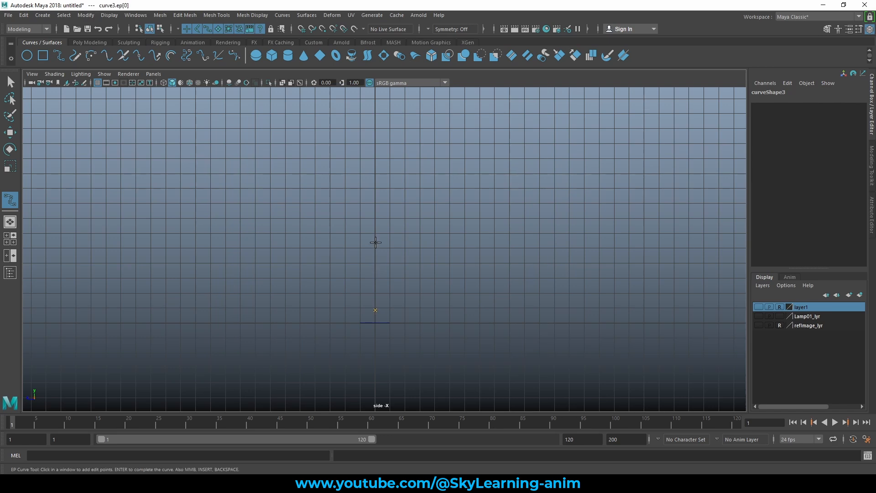
{"action": "left_click", "coordinate": [379, 227]}
{"action": "left_click_drag", "start_coordinate": [404, 204], "coordinate": [400, 125]}
{"action": "middle_click_drag", "start_coordinate": [483, 167], "coordinate": [493, 292], "text": "alt"}
{"action": "scroll", "coordinate": [484, 268], "scroll_direction": "down", "scroll_amount": 2}
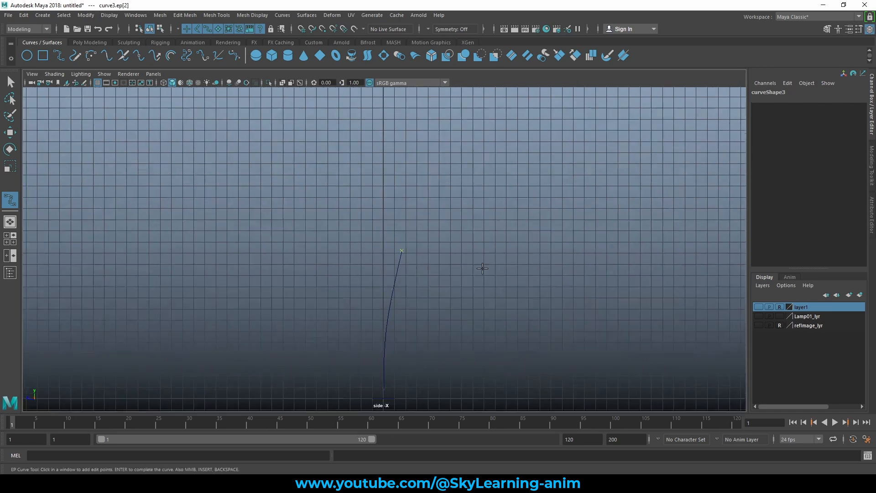
Extend the EP curve through a point near Y 20 up to about Y 31, Z -2.5, and finish it.
{"action": "middle_click_drag", "start_coordinate": [470, 264], "coordinate": [472, 229], "text": "alt"}
{"action": "left_click_drag", "start_coordinate": [419, 162], "coordinate": [412, 150]}
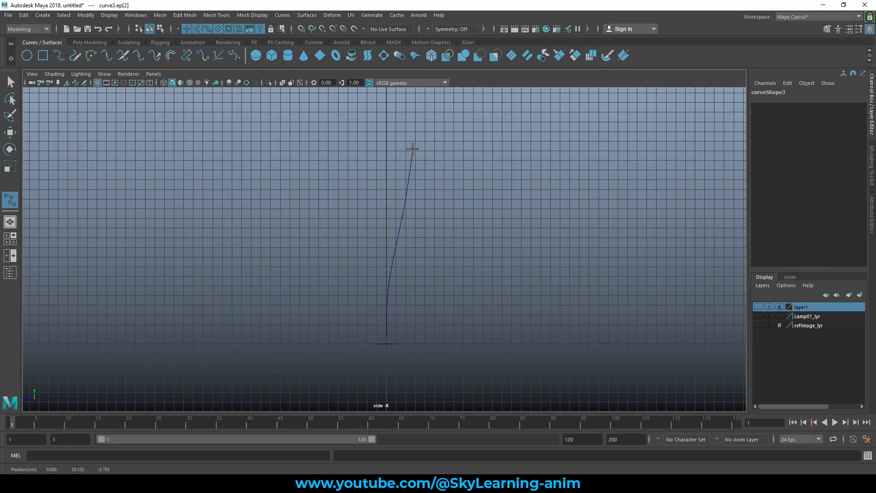
{"action": "middle_click_drag", "start_coordinate": [451, 151], "coordinate": [455, 204], "text": "alt"}
{"action": "left_click_drag", "start_coordinate": [416, 116], "coordinate": [414, 102]}
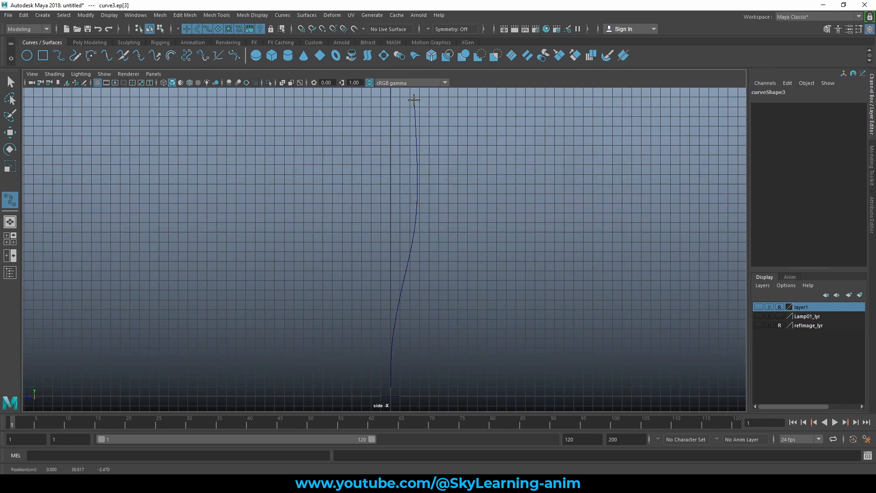
{"action": "key", "text": "w"}
Deselect the path curve and examine it together with the circle in the perspective view.
{"action": "key", "text": "space"}
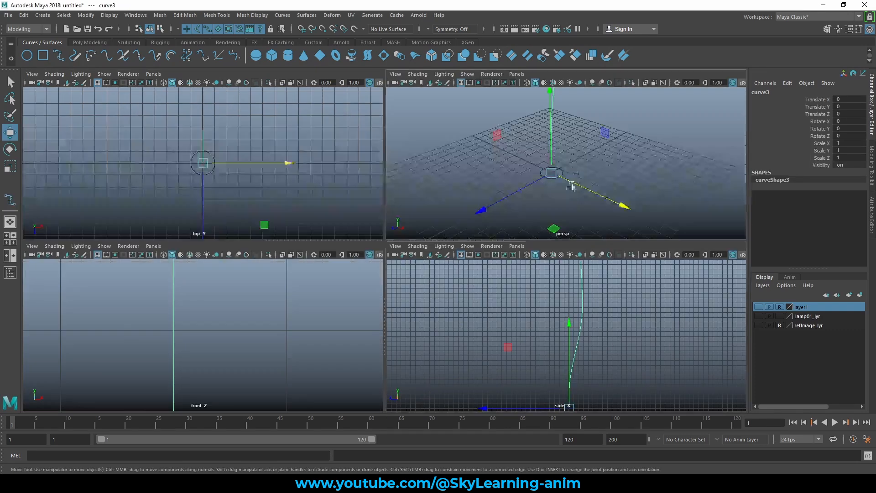
{"action": "key", "text": "space"}
{"action": "left_click_drag", "start_coordinate": [530, 211], "coordinate": [481, 232], "text": "alt"}
{"action": "middle_click_drag", "start_coordinate": [480, 232], "coordinate": [492, 243], "text": "alt"}
{"action": "left_click", "coordinate": [462, 254]}
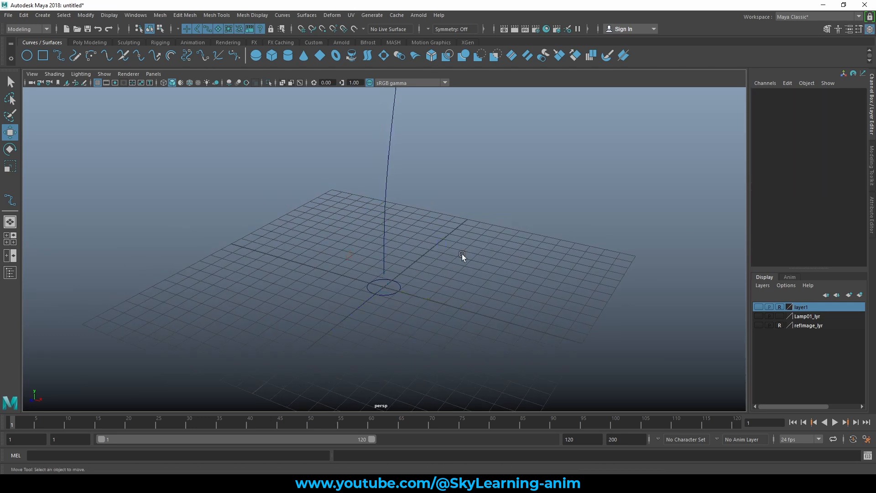
{"action": "scroll", "coordinate": [404, 276], "scroll_direction": "down", "scroll_amount": 6}
{"action": "middle_click_drag", "start_coordinate": [398, 243], "coordinate": [401, 315], "text": "alt"}
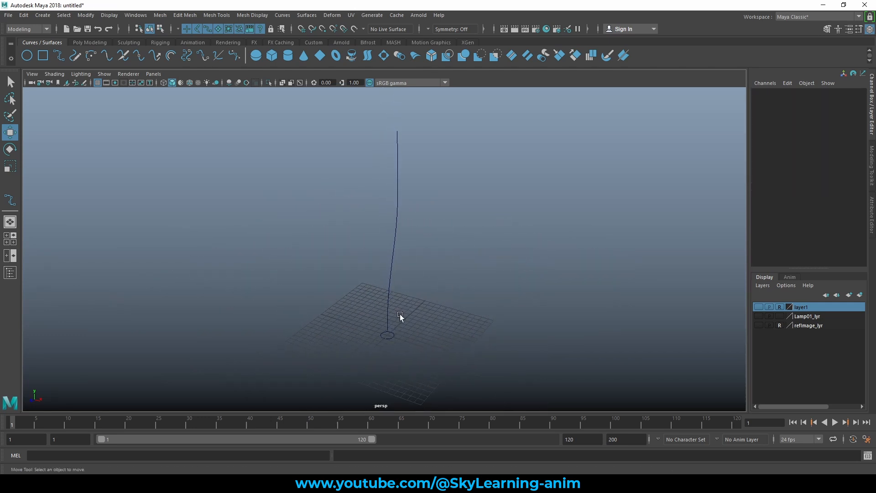
Select the NURBS circle first and add the path curve to the selection.
{"action": "left_click_drag", "start_coordinate": [497, 170], "coordinate": [395, 167]}
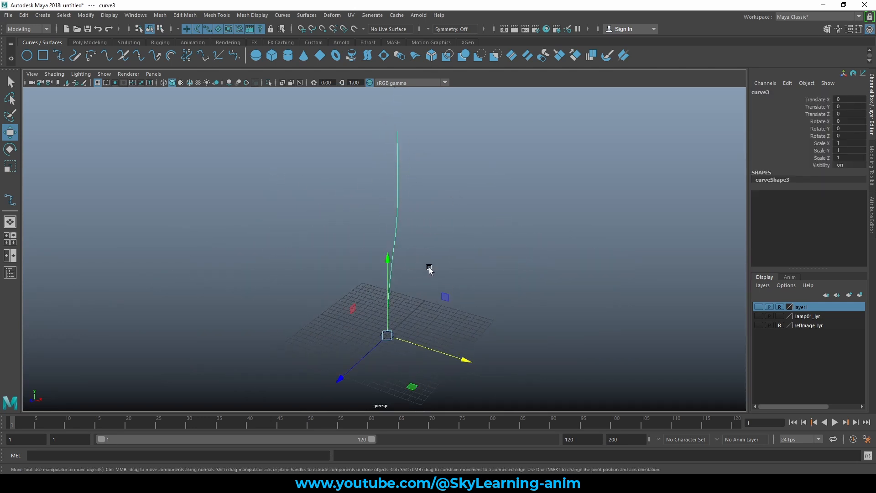
{"action": "left_click_drag", "start_coordinate": [431, 270], "coordinate": [453, 296], "text": "alt"}
{"action": "left_click", "coordinate": [321, 359]}
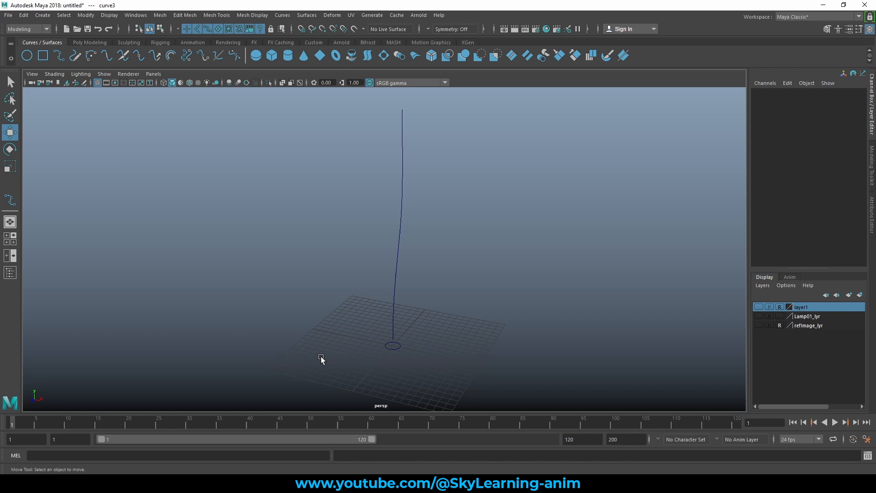
{"action": "left_click", "coordinate": [392, 347]}
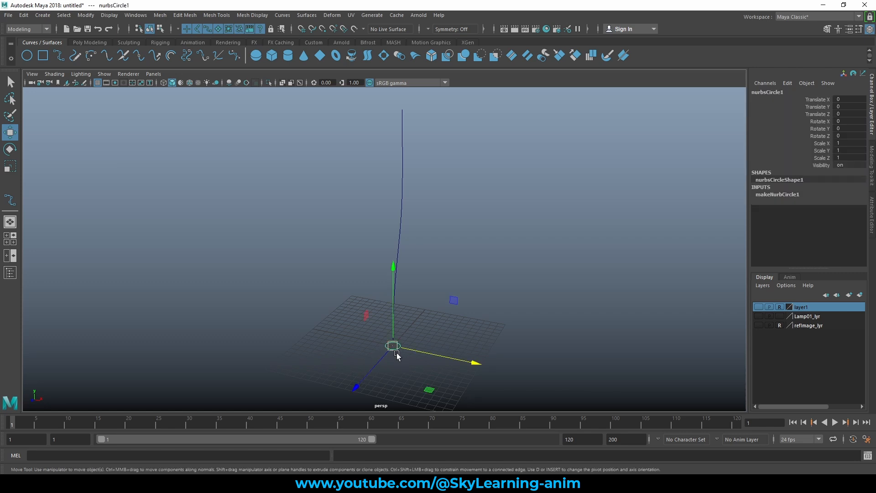
{"action": "left_click_drag", "start_coordinate": [454, 302], "coordinate": [463, 300], "text": "alt"}
{"action": "right_click_drag", "start_coordinate": [463, 300], "coordinate": [471, 320], "text": "alt"}
{"action": "left_click_drag", "start_coordinate": [470, 320], "coordinate": [467, 313], "text": "alt"}
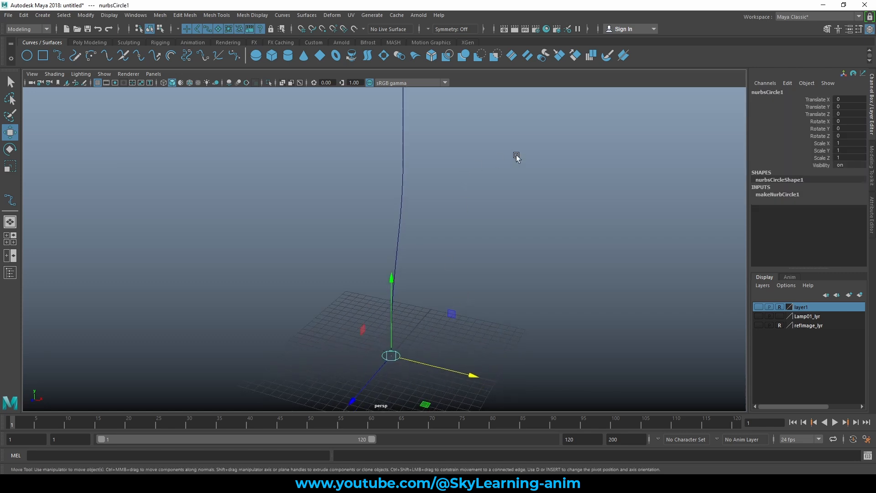
{"action": "left_click", "coordinate": [402, 157], "text": "shift"}
{"action": "left_click_drag", "start_coordinate": [426, 135], "coordinate": [403, 177], "text": "alt"}
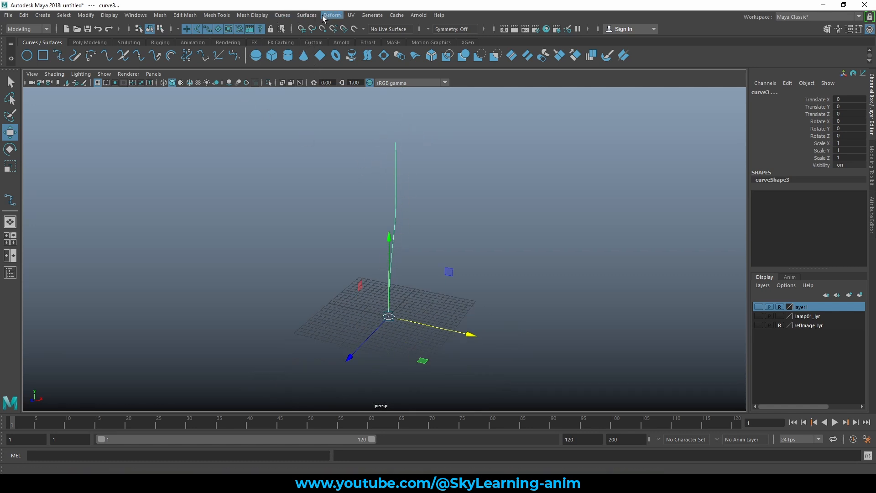
Reset the Extrude options, set the pivot to Component, and extrude the circle along the path curve as a NURBS tube.
{"action": "left_click", "coordinate": [307, 15]}
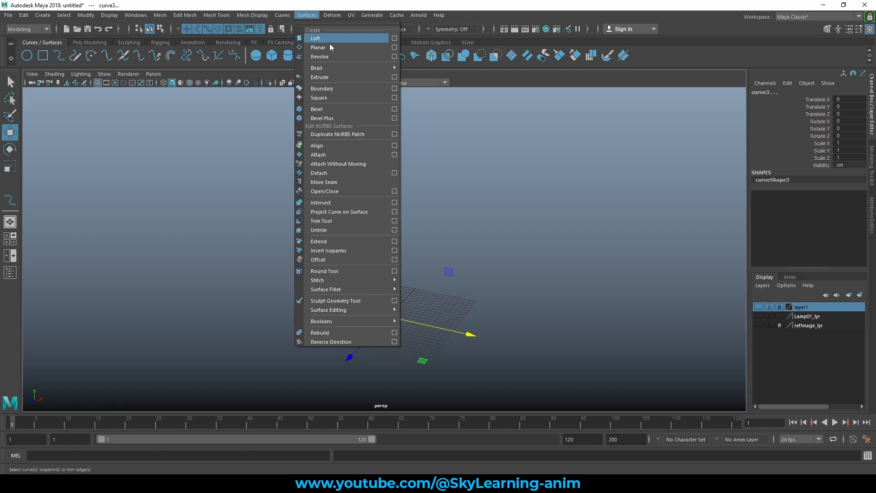
{"action": "left_click", "coordinate": [395, 78]}
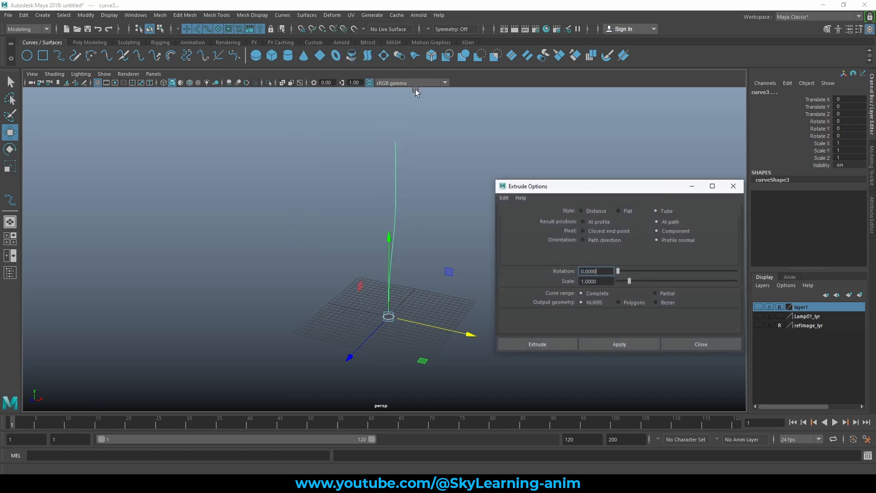
{"action": "left_click", "coordinate": [532, 157]}
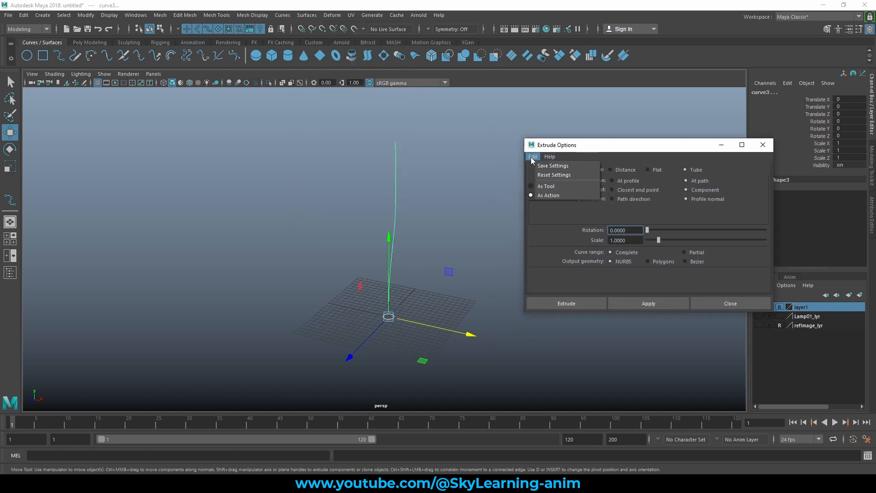
{"action": "left_click", "coordinate": [548, 172]}
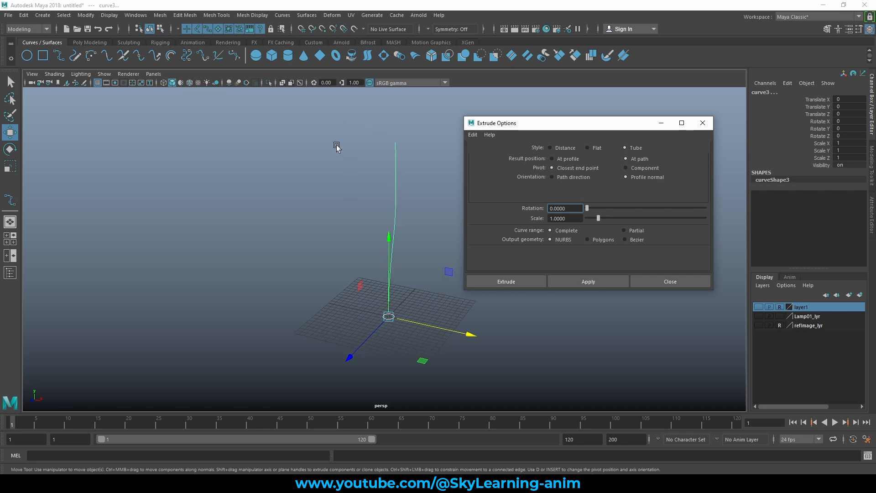
{"action": "left_click", "coordinate": [636, 170]}
{"action": "left_click", "coordinate": [581, 281]}
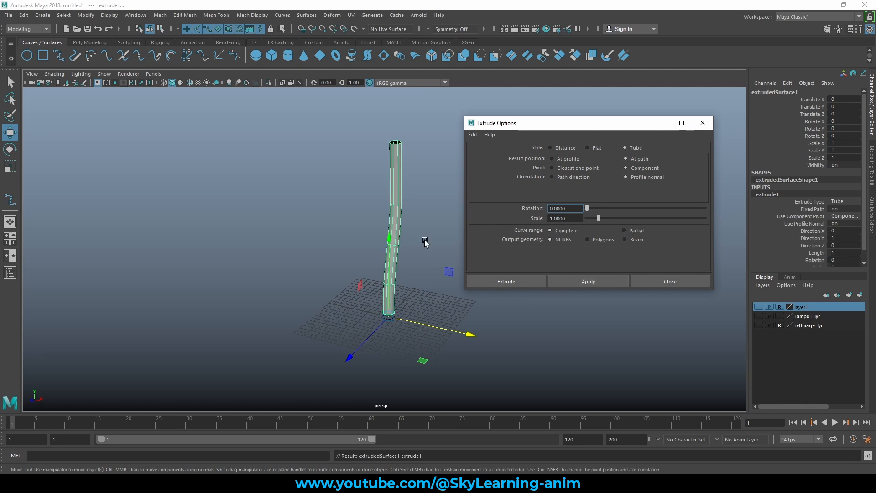
Scale the profile circle at the tube's base to 0.28 in X and Z and move it to about X -6.5.
{"action": "left_click_drag", "start_coordinate": [333, 190], "coordinate": [280, 184], "text": "alt"}
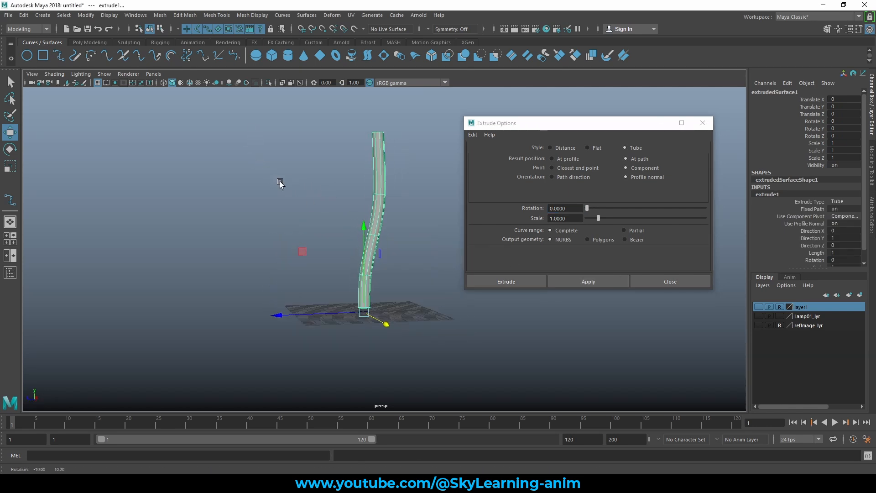
{"action": "middle_click_drag", "start_coordinate": [361, 292], "coordinate": [349, 242], "text": "alt"}
{"action": "left_click_drag", "start_coordinate": [349, 241], "coordinate": [391, 278], "text": "alt"}
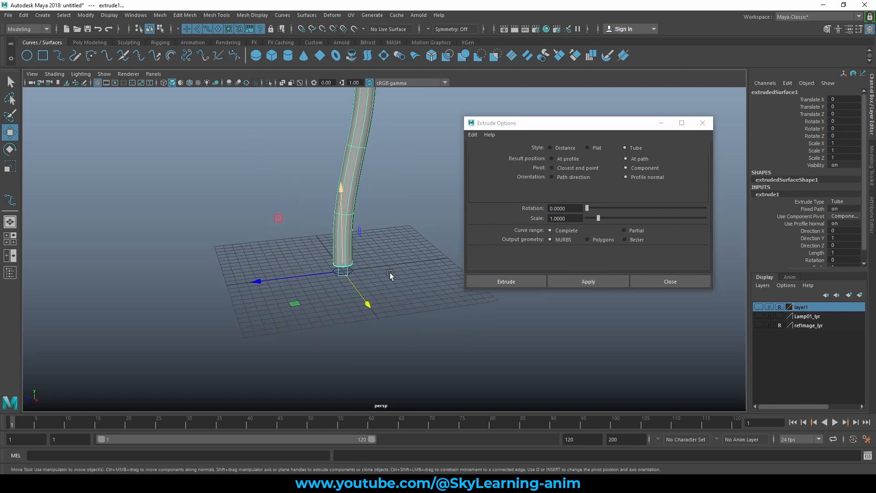
{"action": "left_click", "coordinate": [350, 273]}
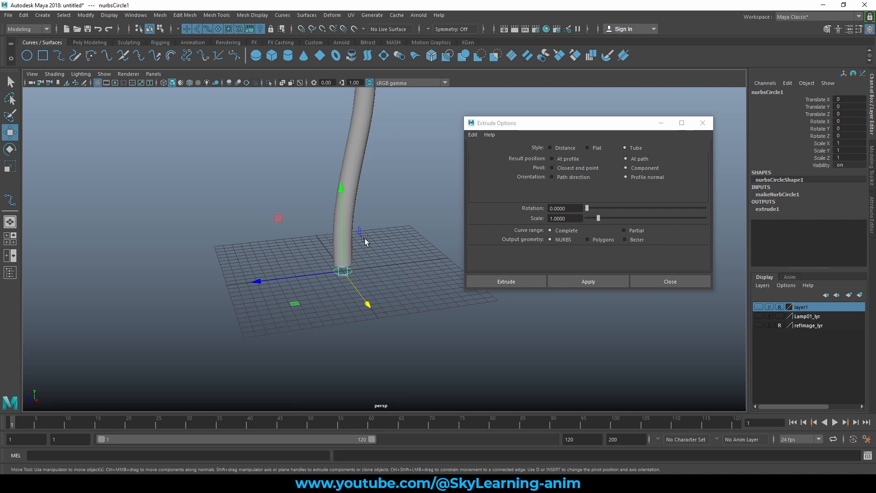
{"action": "scroll", "coordinate": [364, 239], "scroll_direction": "down", "scroll_amount": 3}
{"action": "key", "text": "e"}
{"action": "key", "text": "r"}
{"action": "left_click_drag", "start_coordinate": [309, 297], "coordinate": [294, 245]}
{"action": "key", "text": "w"}
{"action": "scroll", "coordinate": [365, 269], "scroll_direction": "down", "scroll_amount": 3}
{"action": "middle_click_drag", "start_coordinate": [395, 238], "coordinate": [363, 223], "text": "alt"}
{"action": "left_click_drag", "start_coordinate": [339, 264], "coordinate": [345, 274], "text": "alt"}
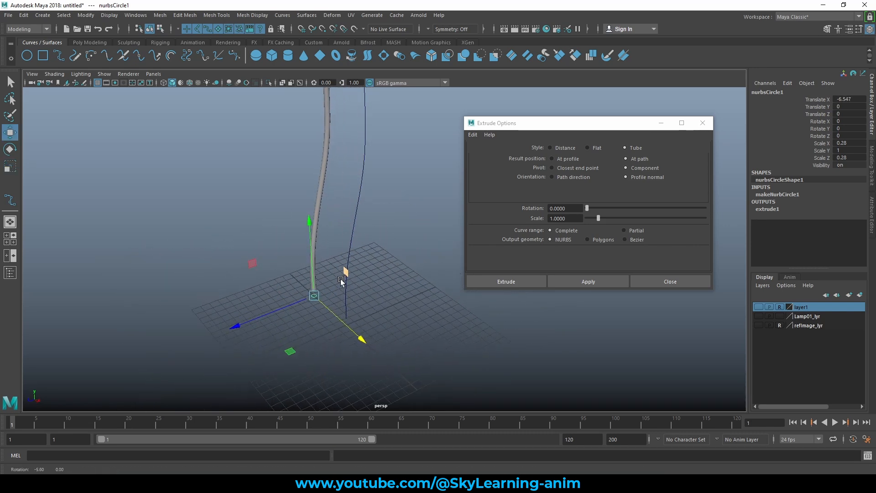
Scale the profile circle down further to thin the tube to a cable, and deselect it.
{"action": "key", "text": "e"}
{"action": "key", "text": "r"}
{"action": "left_click_drag", "start_coordinate": [295, 353], "coordinate": [302, 309]}
{"action": "key", "text": "w"}
{"action": "left_click", "coordinate": [268, 217]}
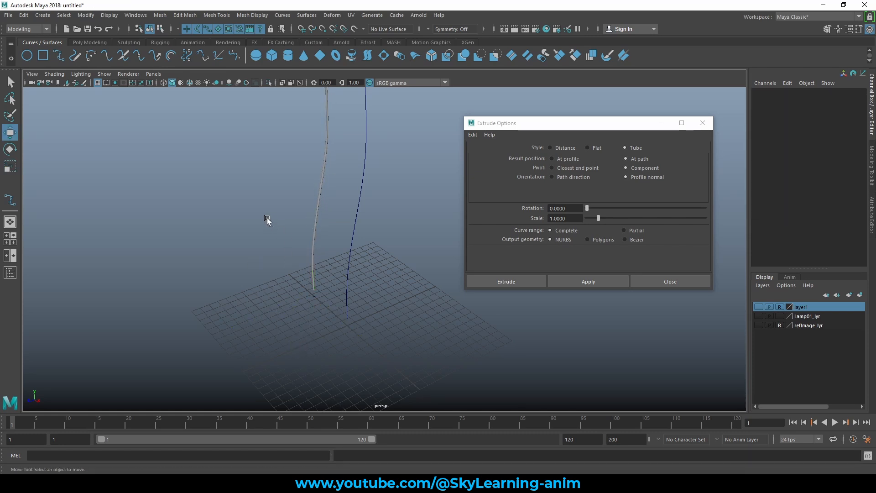
Close the Extrude options and examine the thin tube beside its path curve.
{"action": "left_click_drag", "start_coordinate": [268, 217], "coordinate": [294, 218], "text": "alt"}
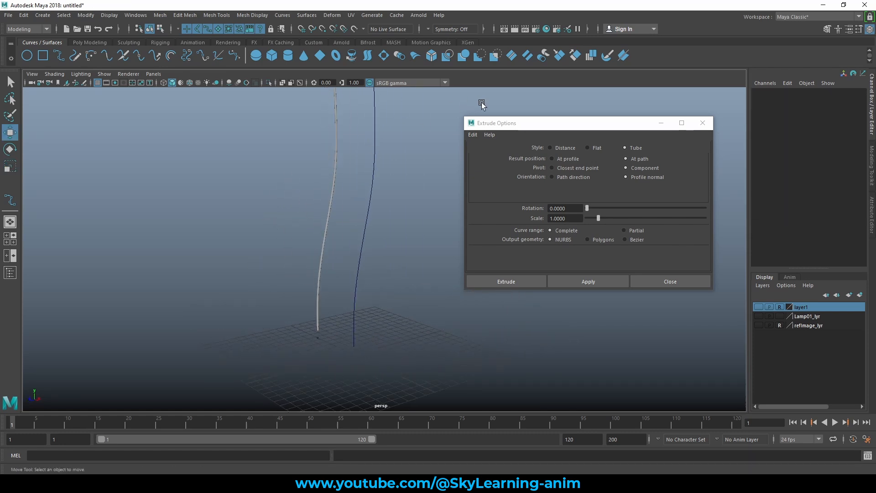
{"action": "left_click_drag", "start_coordinate": [388, 139], "coordinate": [371, 169], "text": "alt"}
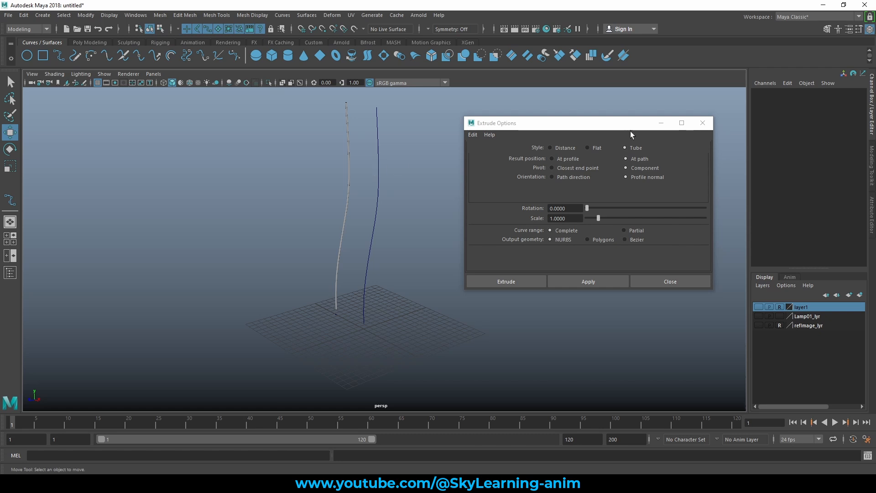
{"action": "left_click", "coordinate": [702, 123]}
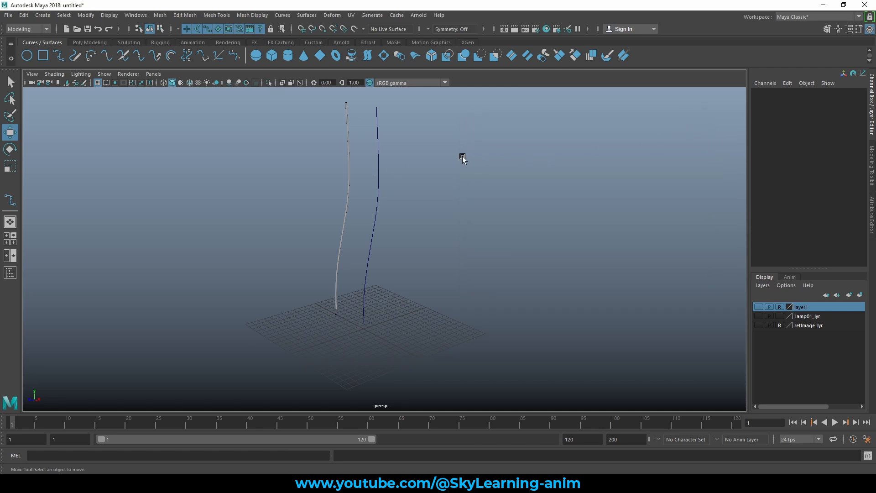
{"action": "right_click_drag", "start_coordinate": [365, 185], "coordinate": [491, 230], "text": "alt"}
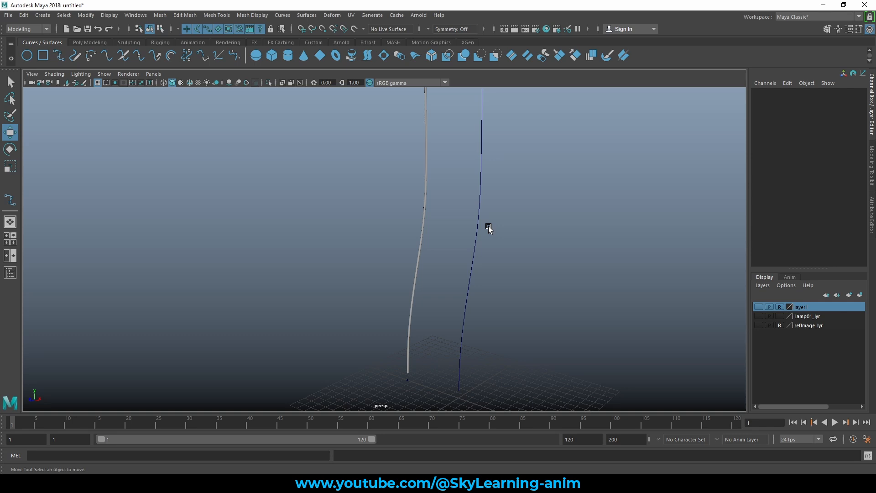